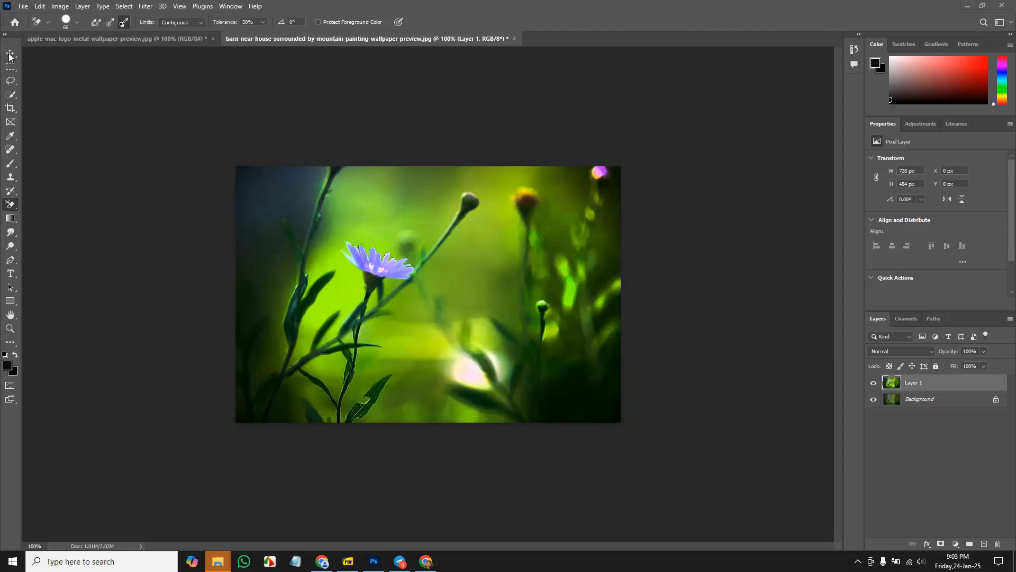
pyautogui.click(23, 7)
pyautogui.click(22, 7)
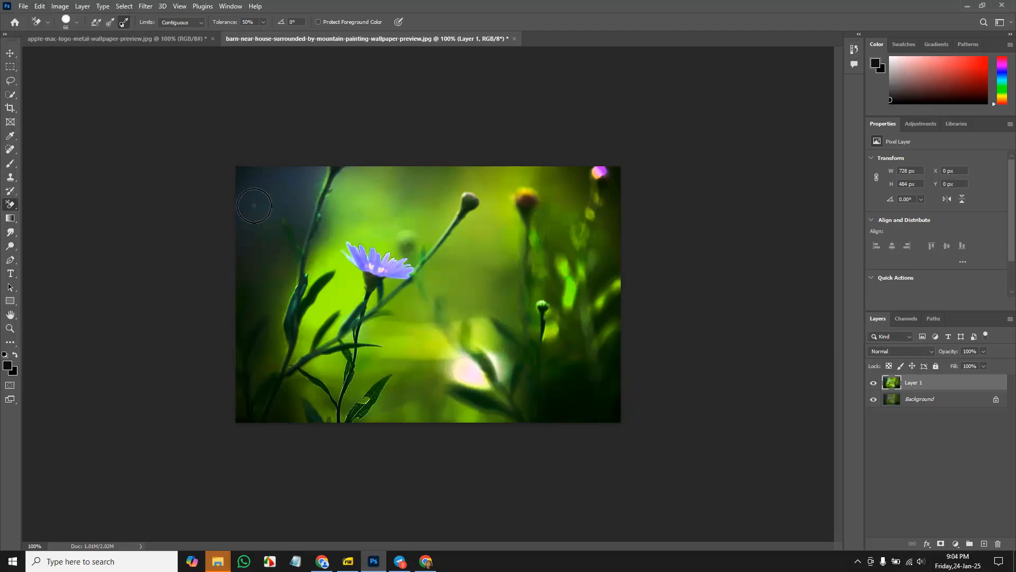
pyautogui.click(10, 53)
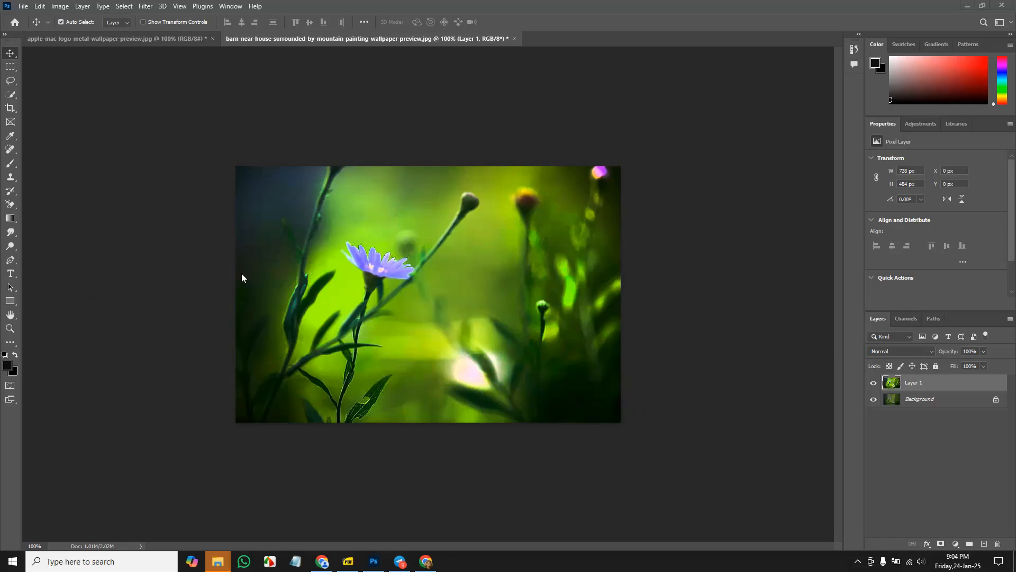
# - Brighten the green background around the purple flower on Layer 1 using the Dodge tool with its range set to Highlights
pyautogui.click(10, 245)
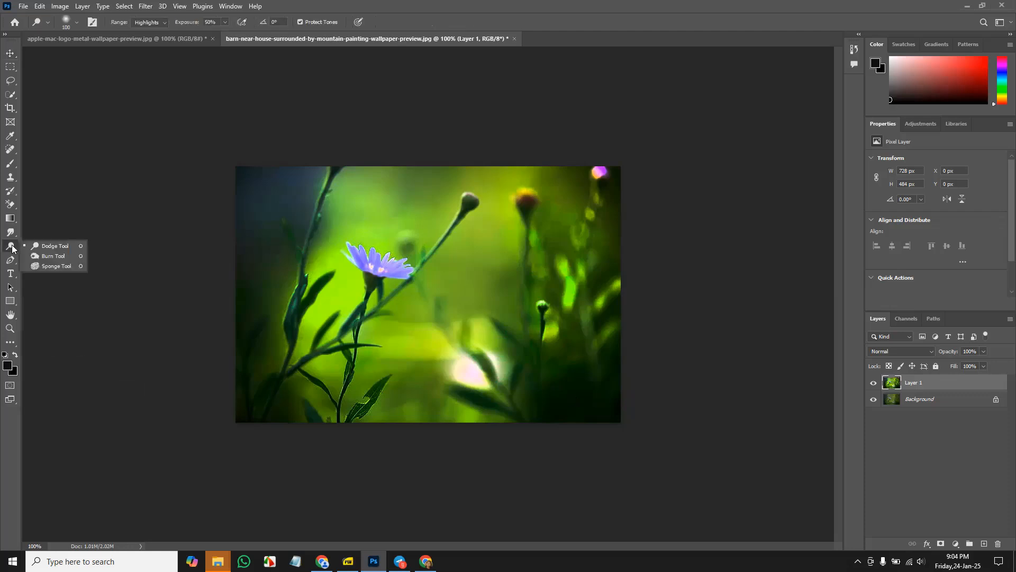
pyautogui.click(58, 245)
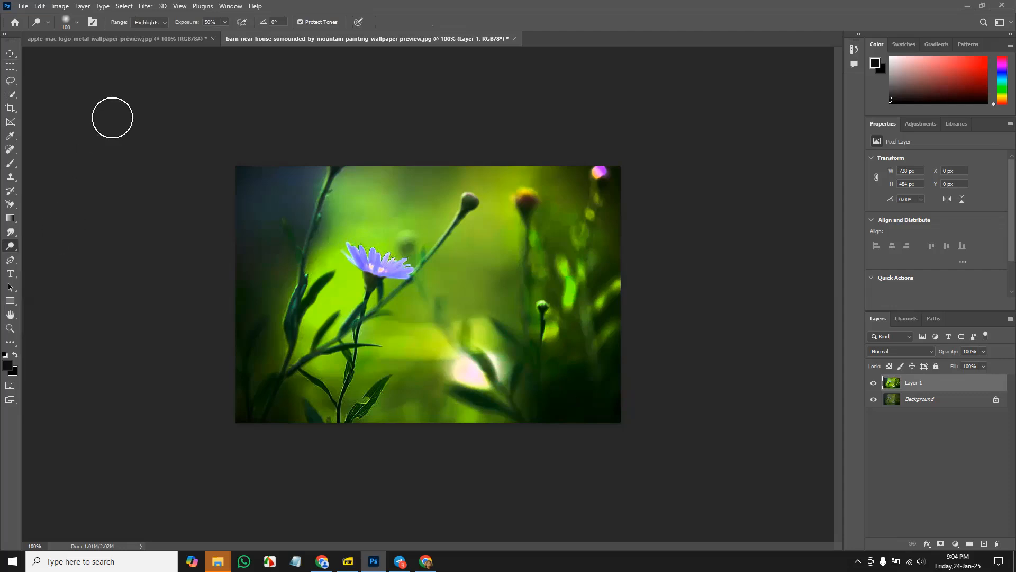
pyautogui.click(163, 23)
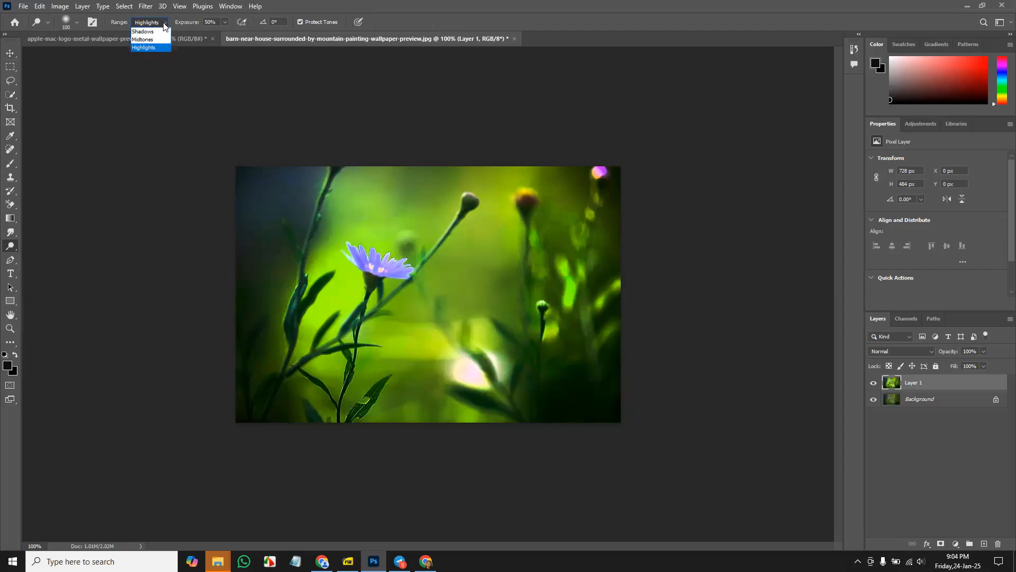
pyautogui.click(150, 48)
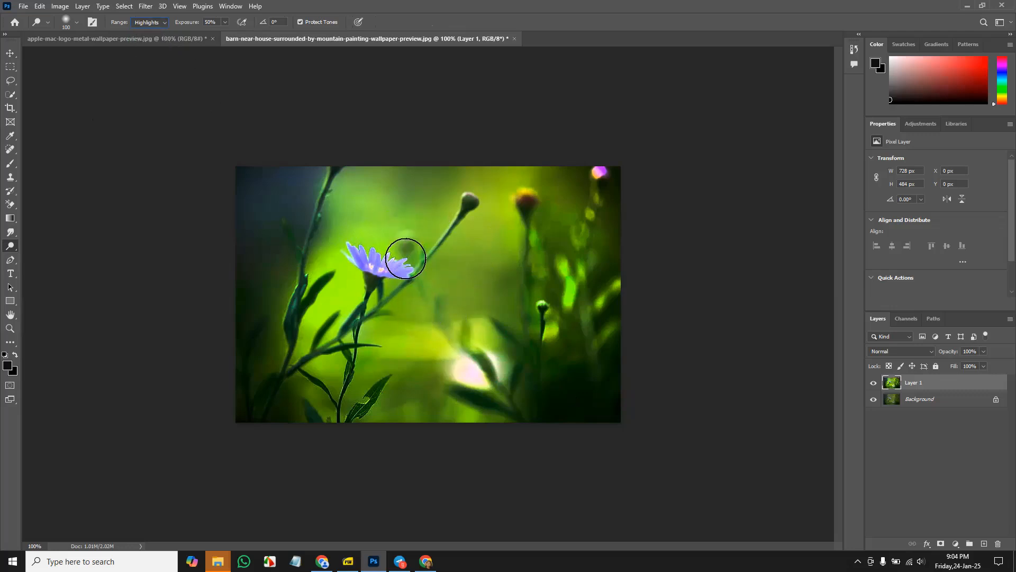
pyautogui.moveTo(402, 246)
pyautogui.mouseDown()
pyautogui.moveTo(374, 320)
pyautogui.moveTo(435, 284)
pyautogui.moveTo(343, 222)
pyautogui.moveTo(471, 318)
pyautogui.moveTo(444, 186)
pyautogui.mouseUp()
# - Dodge the dark areas across the flower image with the range set to Shadows
pyautogui.click(156, 24)
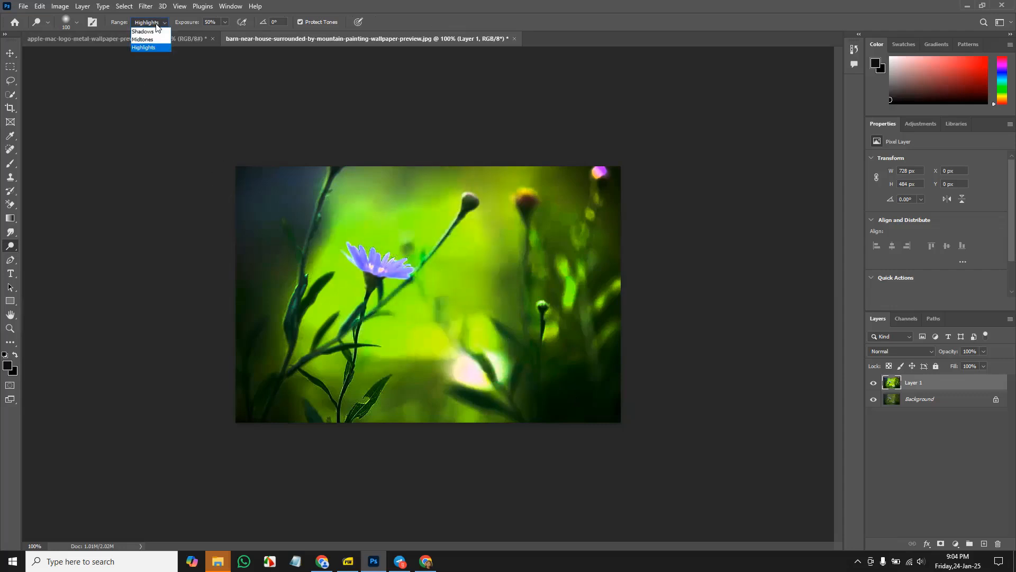
pyautogui.moveTo(258, 163)
pyautogui.mouseDown()
pyautogui.moveTo(262, 192)
pyautogui.moveTo(256, 184)
pyautogui.moveTo(249, 215)
pyautogui.moveTo(264, 220)
pyautogui.moveTo(236, 254)
pyautogui.moveTo(282, 171)
pyautogui.moveTo(284, 235)
pyautogui.moveTo(251, 327)
pyautogui.moveTo(267, 388)
pyautogui.moveTo(597, 368)
pyautogui.moveTo(583, 407)
pyautogui.moveTo(541, 373)
pyautogui.moveTo(590, 306)
pyautogui.mouseUp()
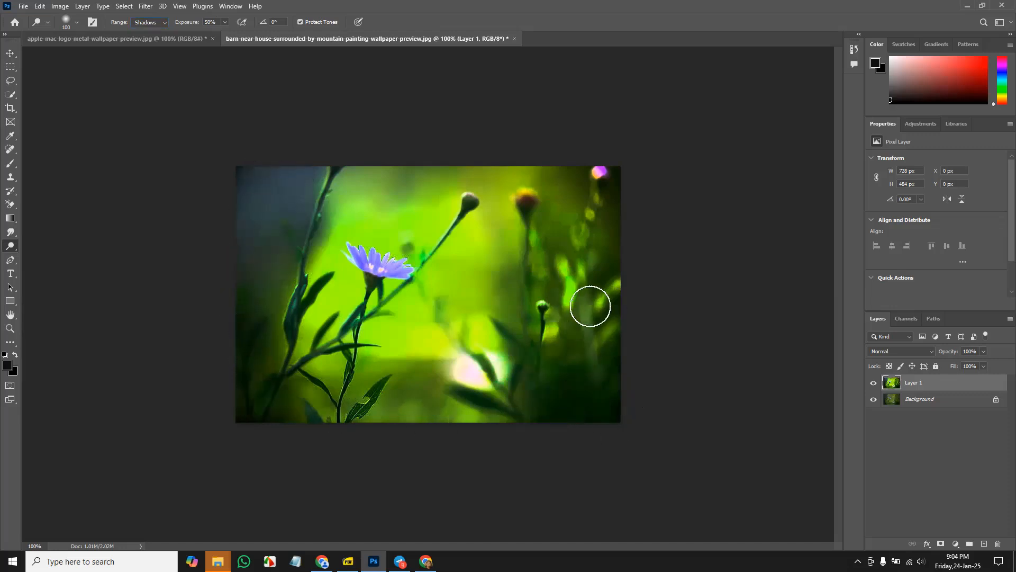
pyautogui.click(149, 22)
pyautogui.click(152, 23)
# - Select the Burn tool and open the image 01700_fallsintheair_1440x900.jpg from the Class-04 folder
pyautogui.rightClick(11, 246)
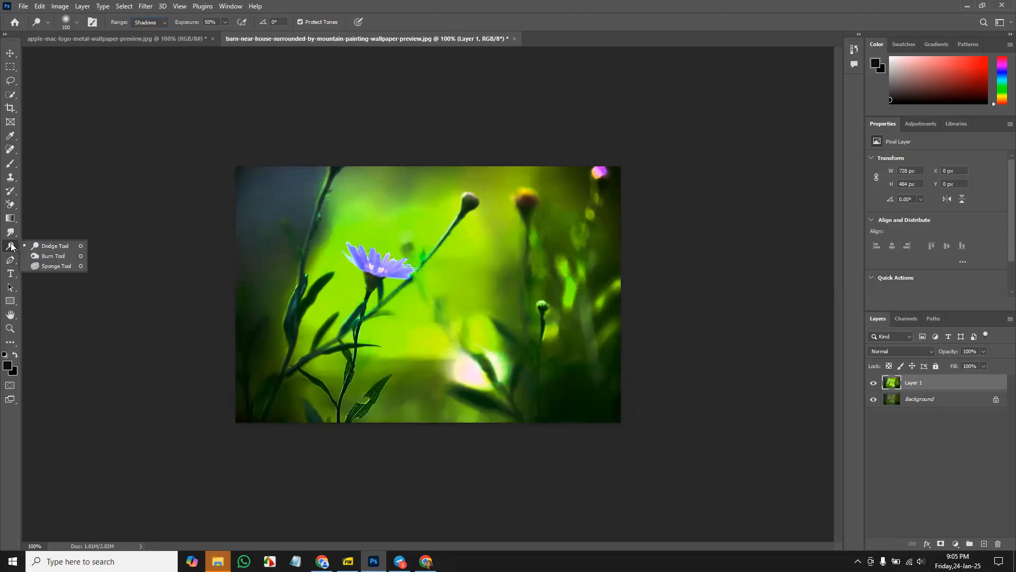
pyautogui.click(53, 257)
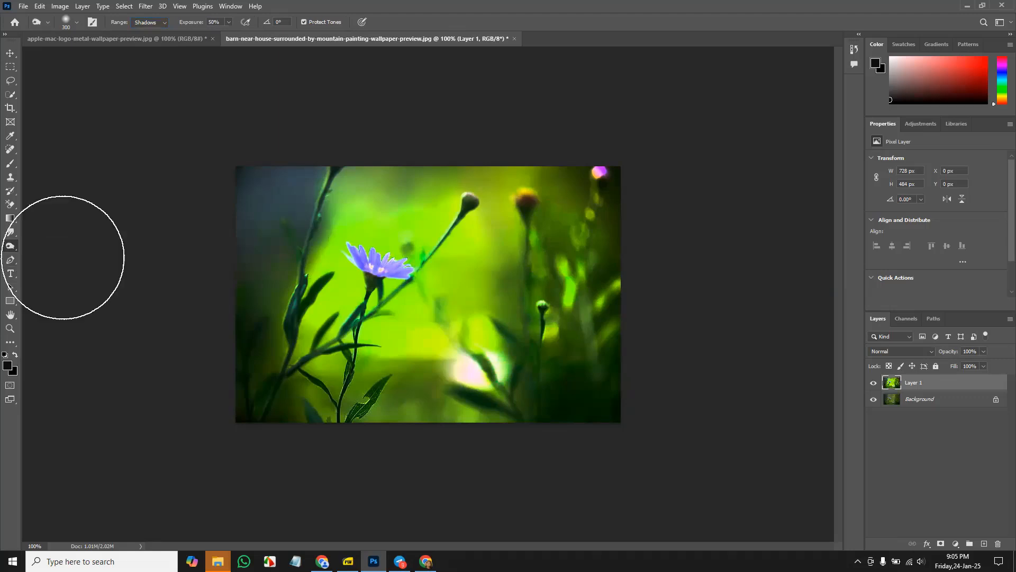
pyautogui.click(24, 6)
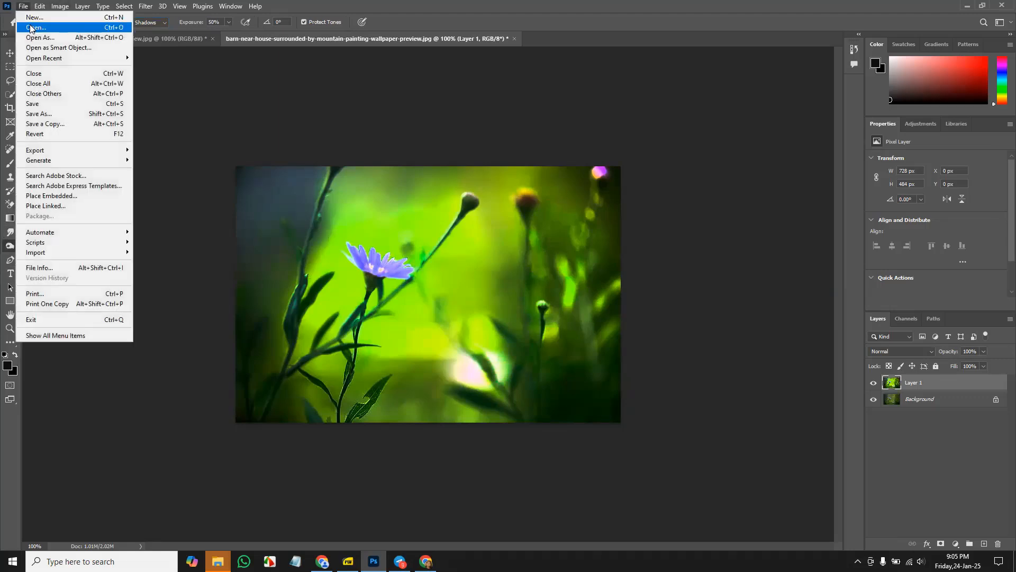
pyautogui.click(29, 24)
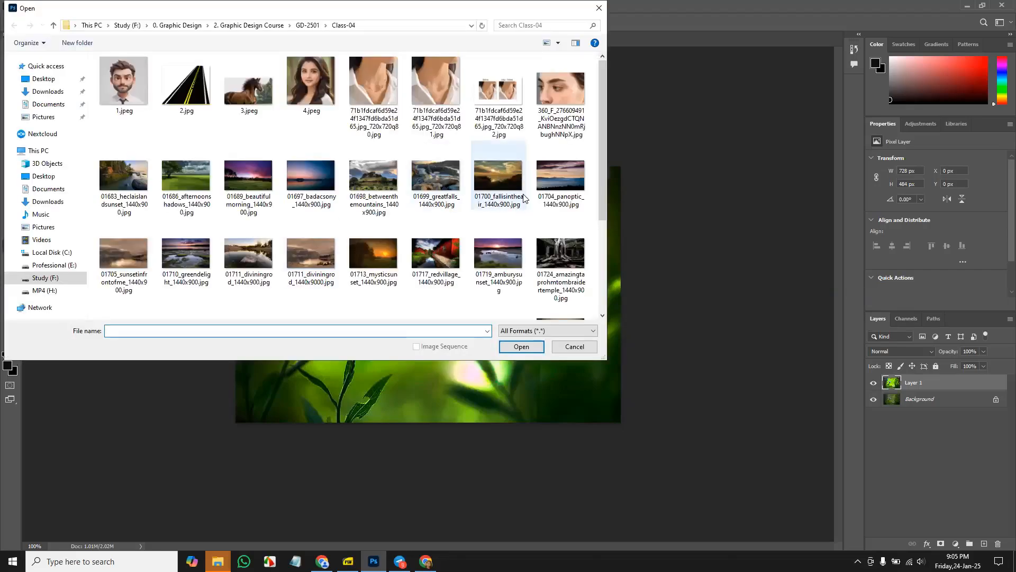
pyautogui.doubleClick(502, 180)
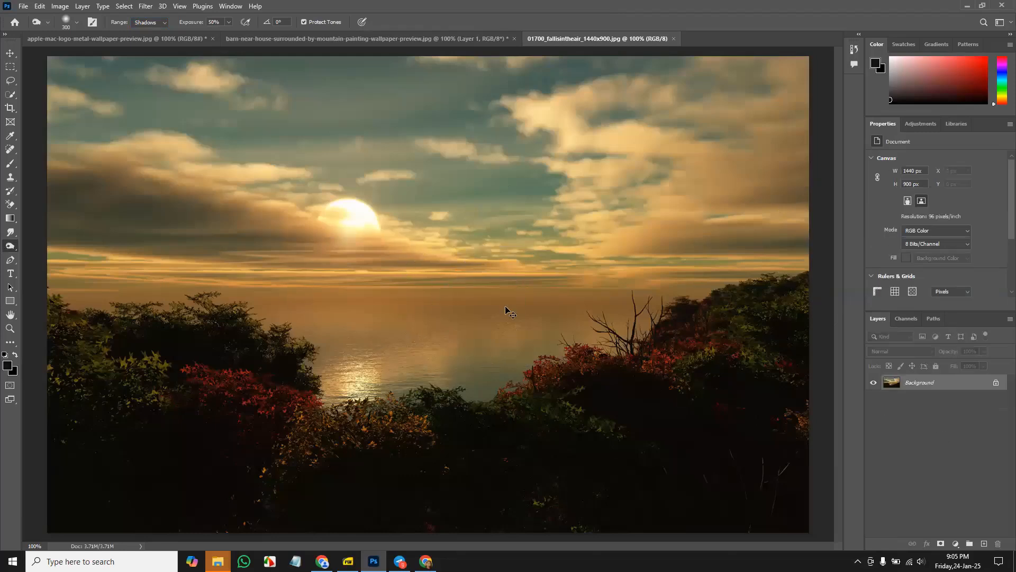
# - Duplicate the sunset background layer and burn the shadows across the whole copy with a 400 px brush
pyautogui.hotkey('ctrl', '-')
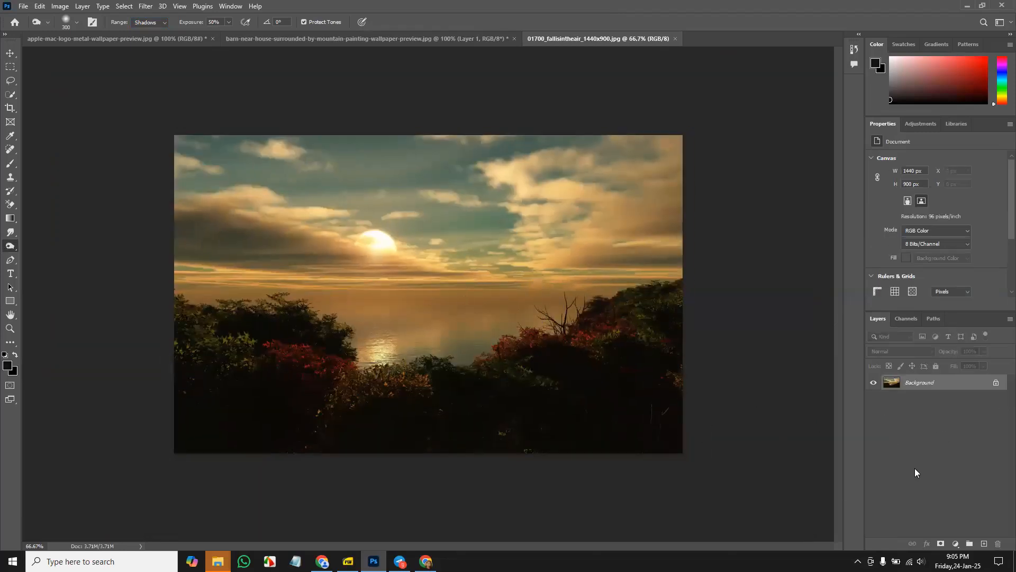
pyautogui.hotkey('ctrl', 'j')
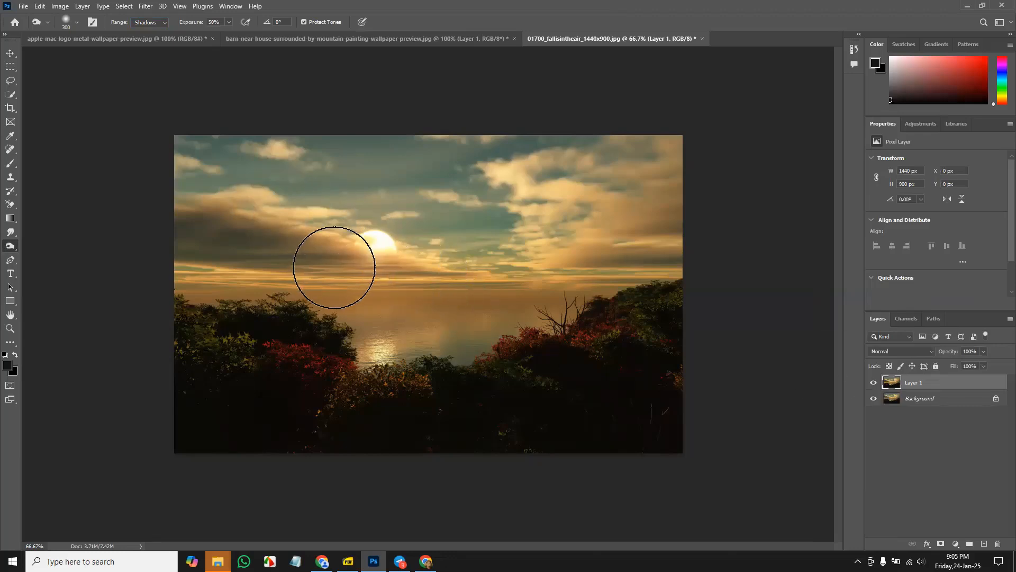
pyautogui.press(']')
pyautogui.moveTo(381, 277)
pyautogui.mouseDown()
pyautogui.moveTo(279, 231)
pyautogui.moveTo(182, 245)
pyautogui.moveTo(476, 184)
pyautogui.moveTo(608, 222)
pyautogui.moveTo(628, 386)
pyautogui.moveTo(332, 395)
pyautogui.moveTo(189, 413)
pyautogui.mouseUp()
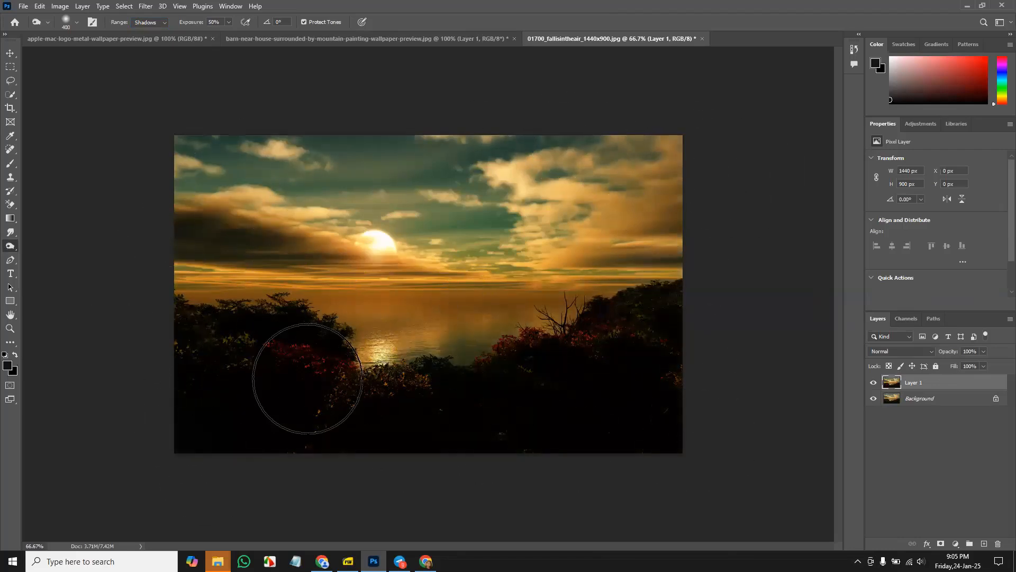
# - Toggle Layer 1's visibility to compare the burned shadows with the original sunset image
pyautogui.click(874, 383)
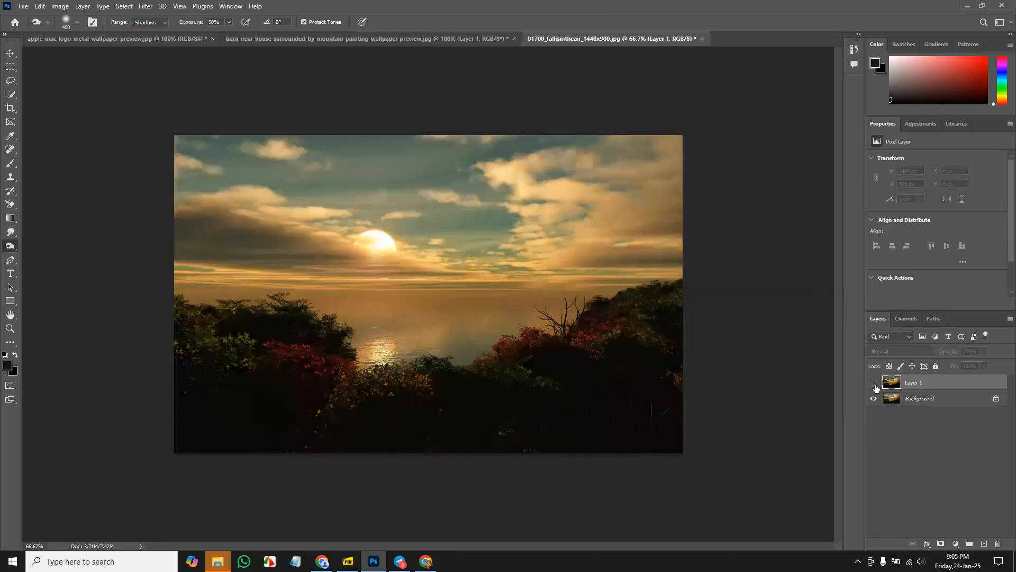
pyautogui.click(874, 383)
pyautogui.click(874, 383)
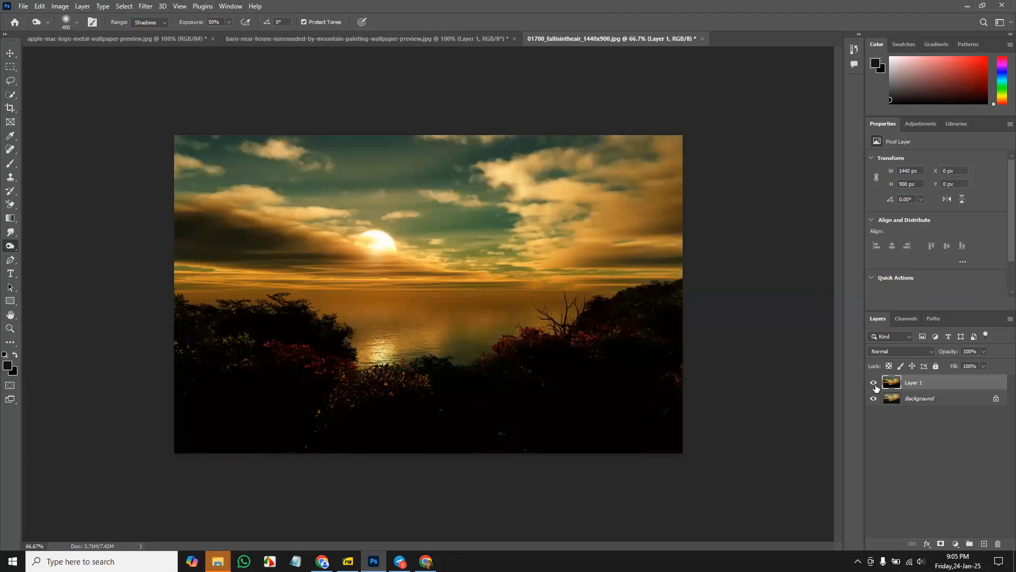
pyautogui.click(874, 382)
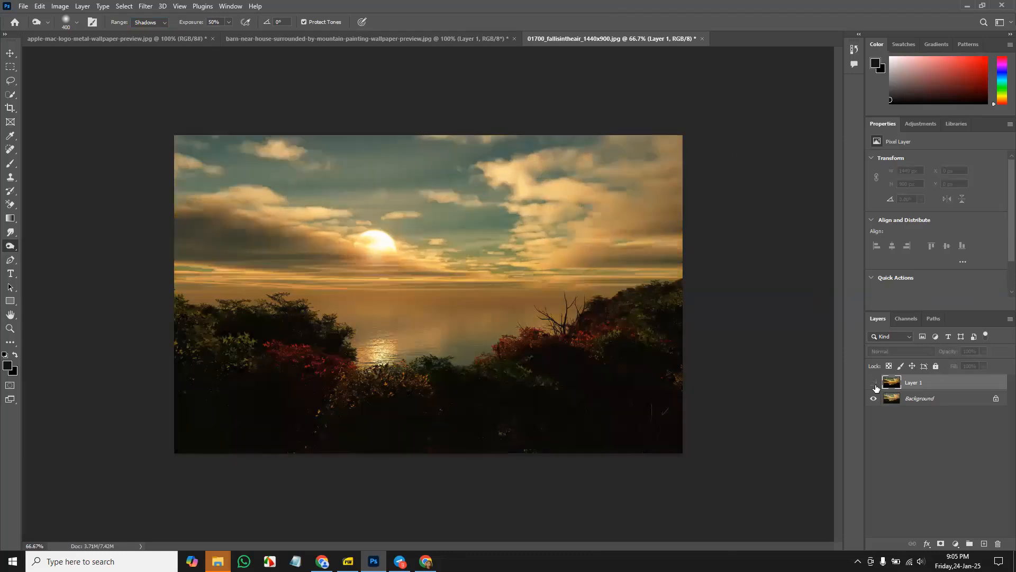
pyautogui.click(873, 383)
pyautogui.click(874, 383)
pyautogui.click(874, 383)
# - Make another duplicate of the original Background layer and hide Layer 1
pyautogui.click(941, 404)
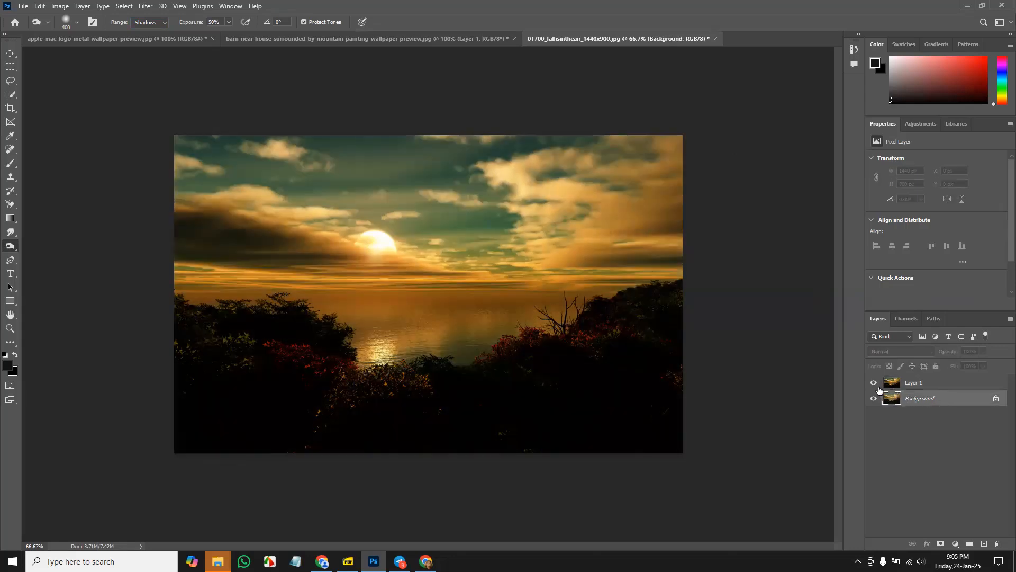
pyautogui.click(154, 27)
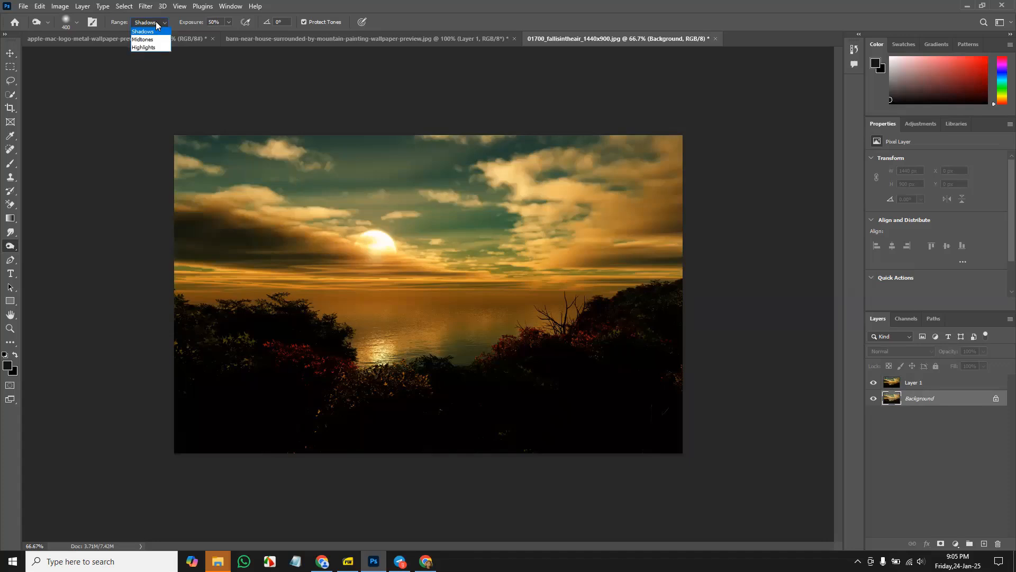
pyautogui.click(154, 30)
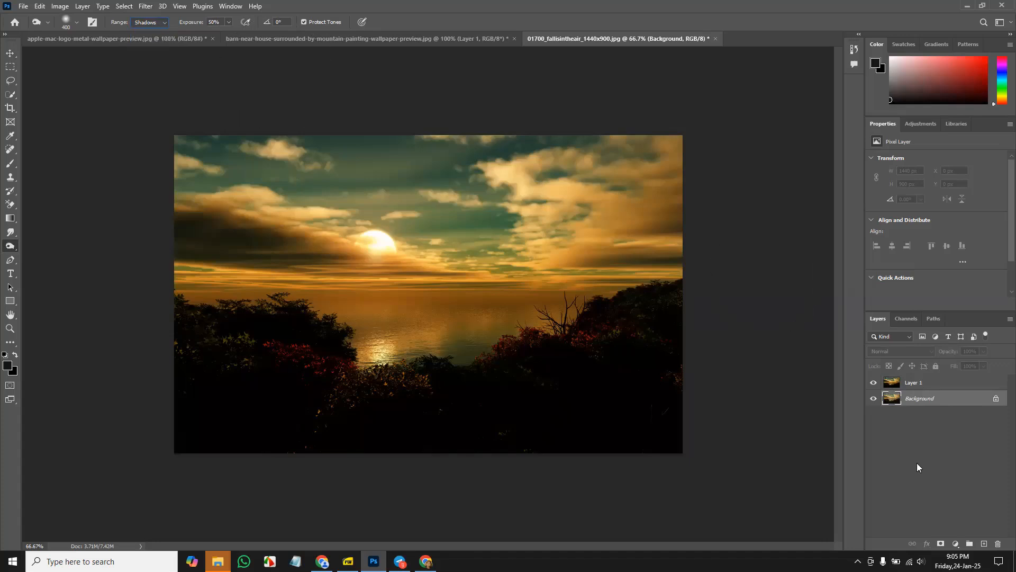
pyautogui.hotkey('ctrl', 'j')
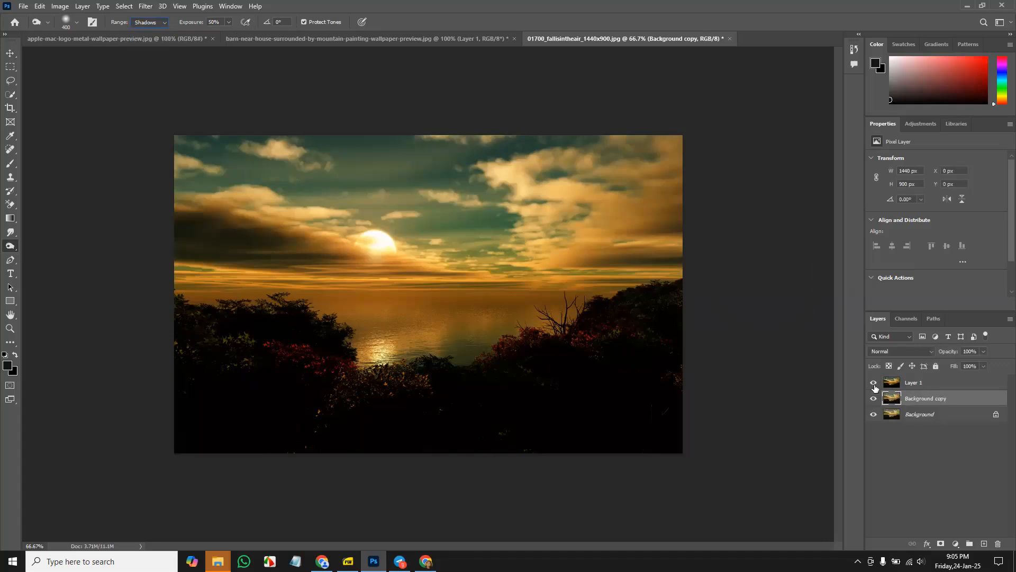
pyautogui.click(873, 382)
# - Burn across the whole Background copy layer with the range set to Highlights
pyautogui.click(145, 23)
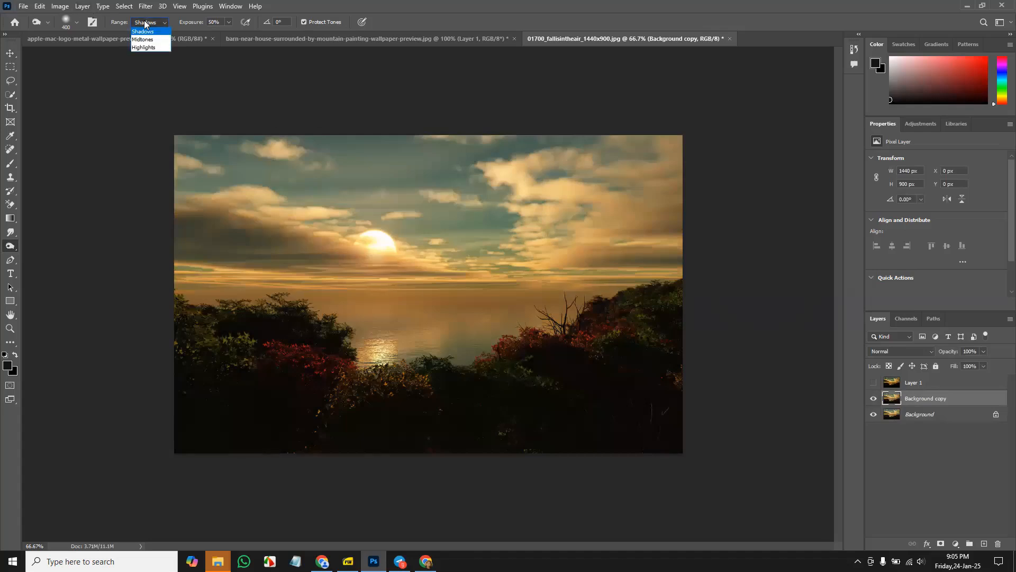
pyautogui.click(152, 48)
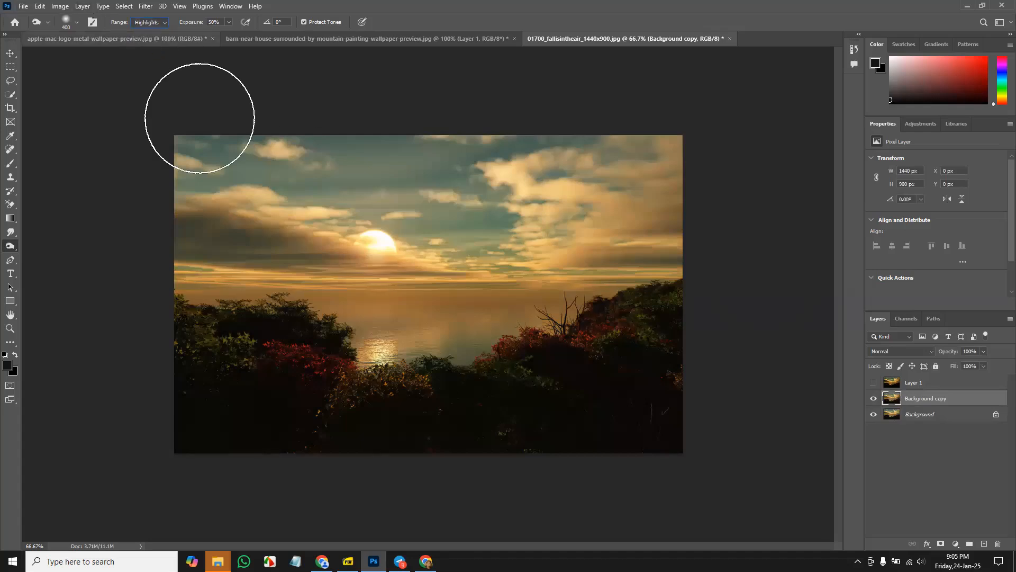
pyautogui.moveTo(425, 233)
pyautogui.mouseDown()
pyautogui.moveTo(593, 193)
pyautogui.moveTo(685, 420)
pyautogui.mouseUp()
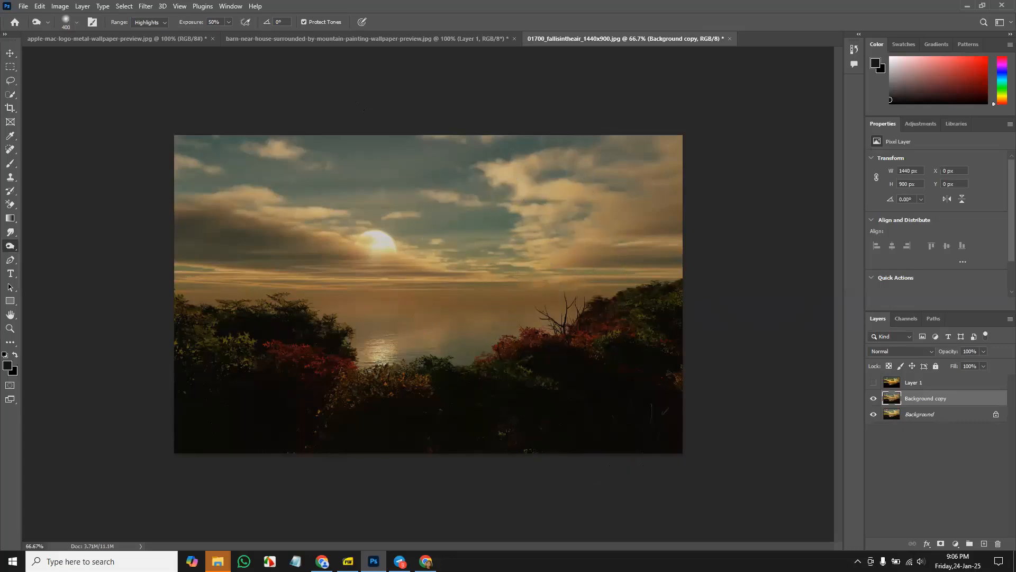
# - Compare the burned Background copy with the original by toggling its visibility, leaving it hidden and Layer 1 shown
pyautogui.click(873, 399)
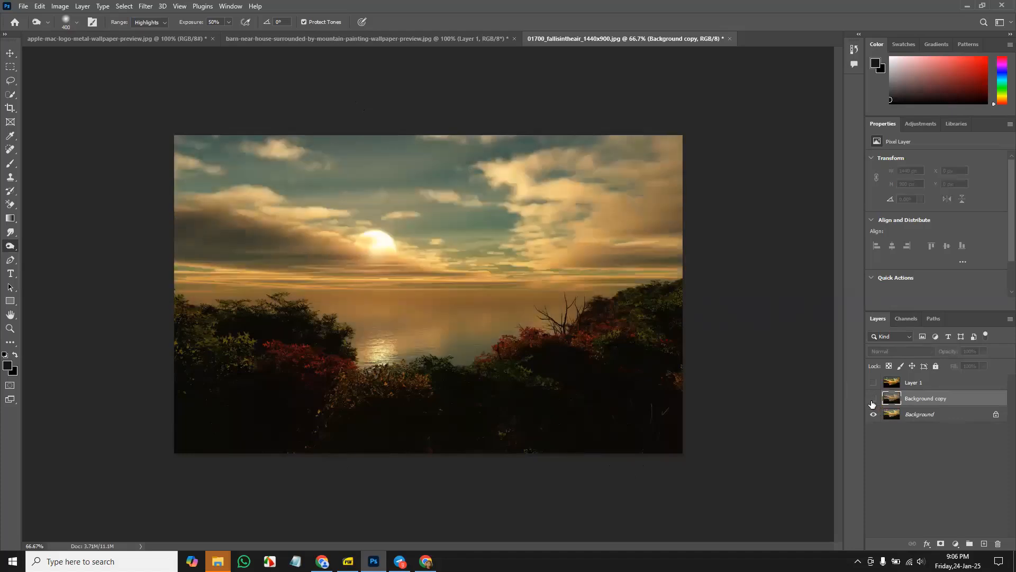
pyautogui.click(873, 400)
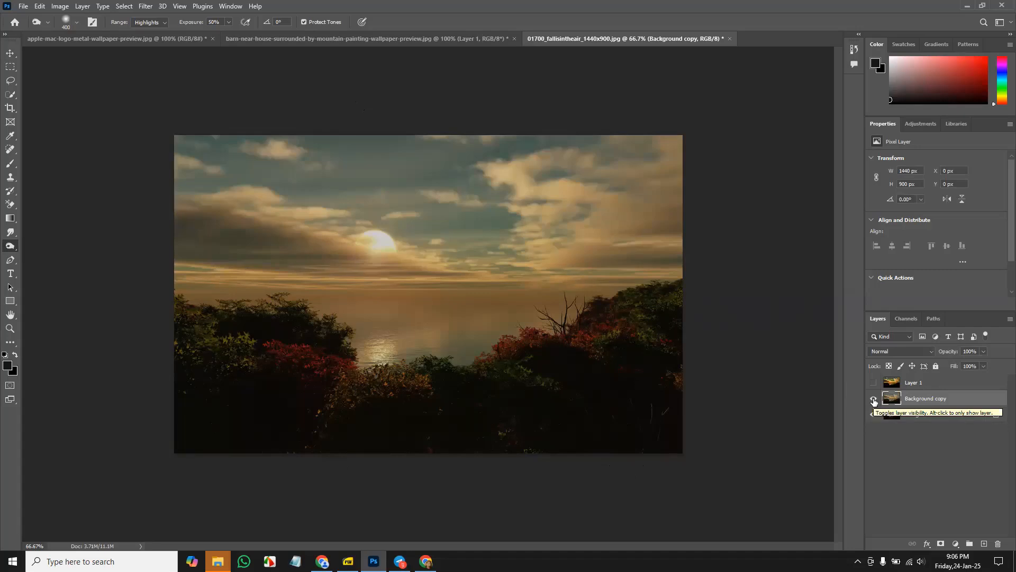
pyautogui.click(873, 400)
pyautogui.click(873, 382)
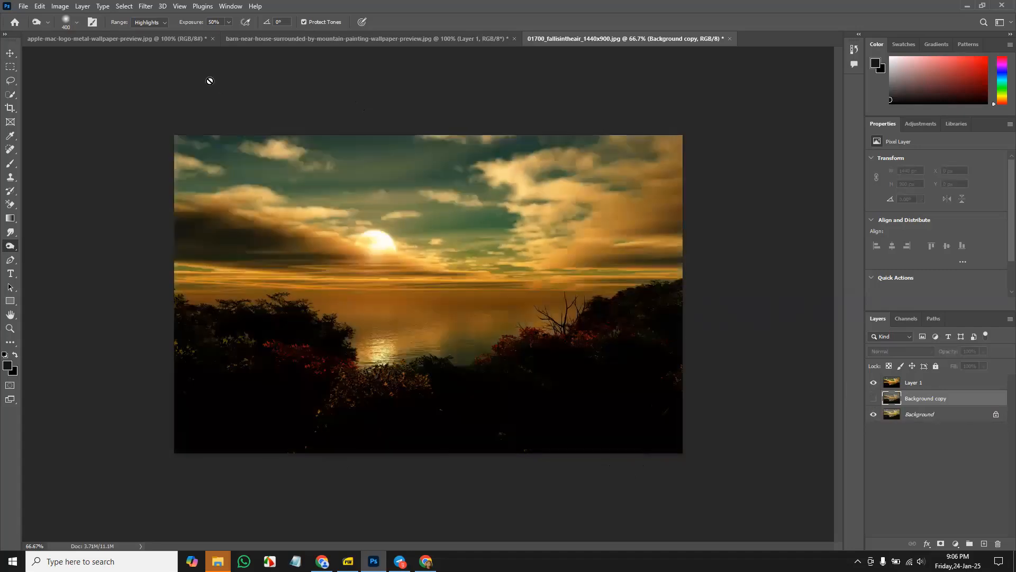
pyautogui.click(145, 22)
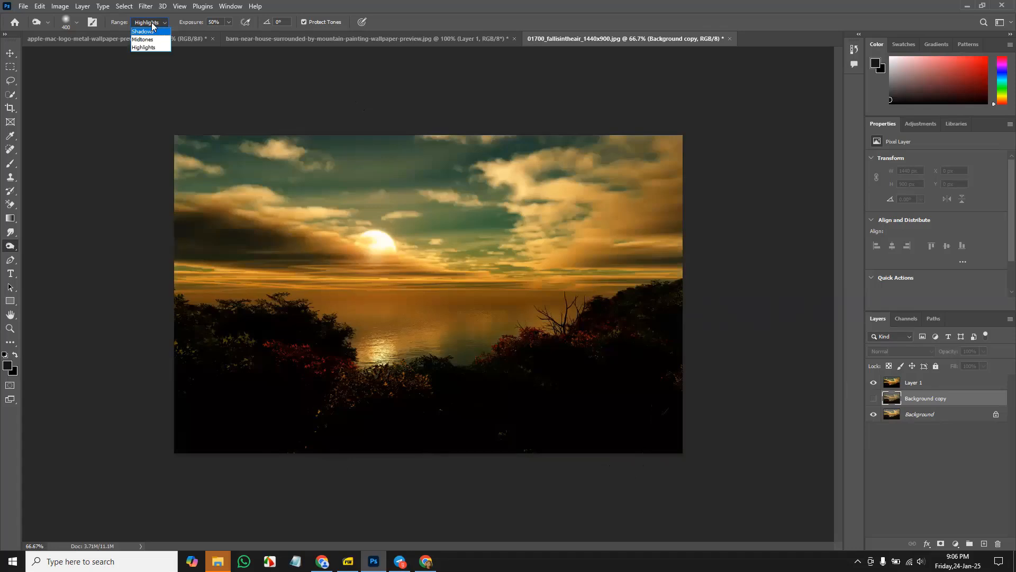
pyautogui.click(152, 24)
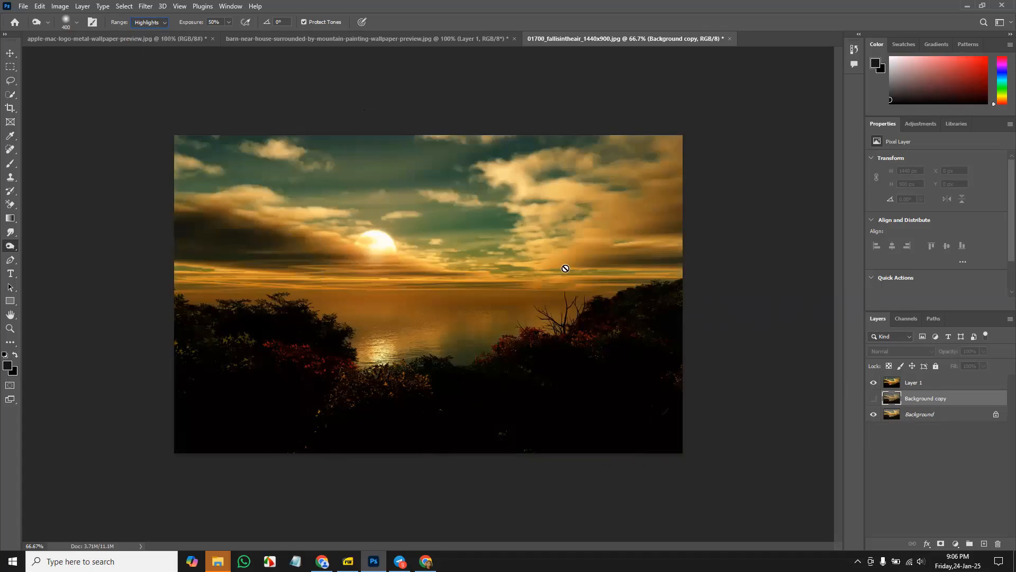
pyautogui.rightClick(11, 248)
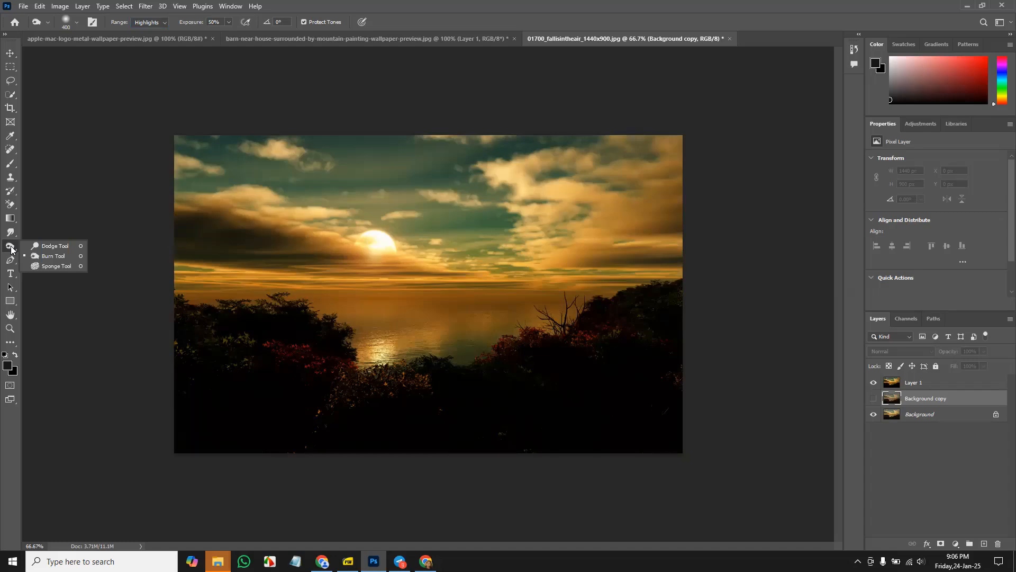
# - Open the beautiful-girls-1920-x-1080 picture from the Pic folder inside GD-2501
pyautogui.click(23, 6)
pyautogui.click(30, 28)
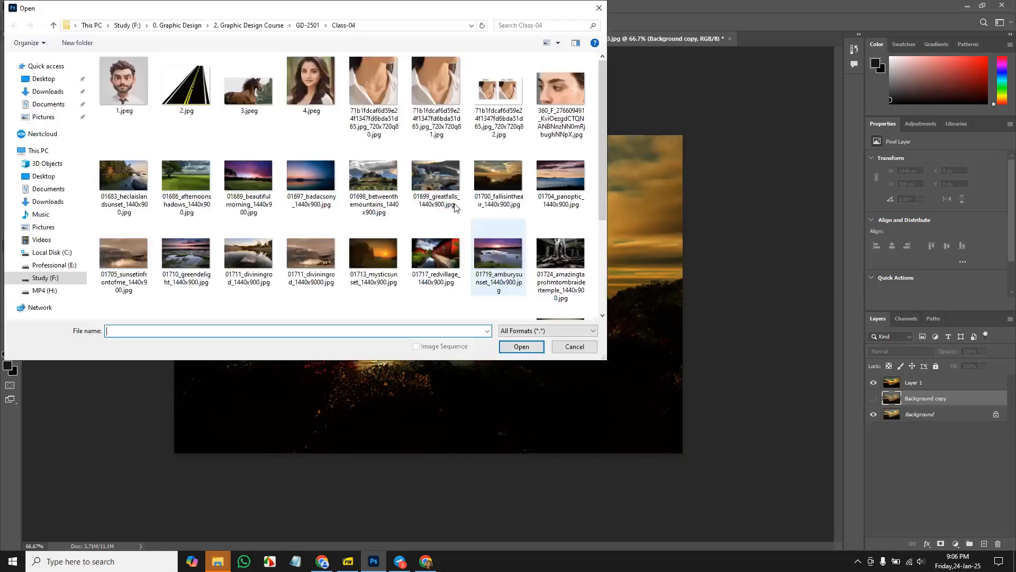
pyautogui.click(236, 25)
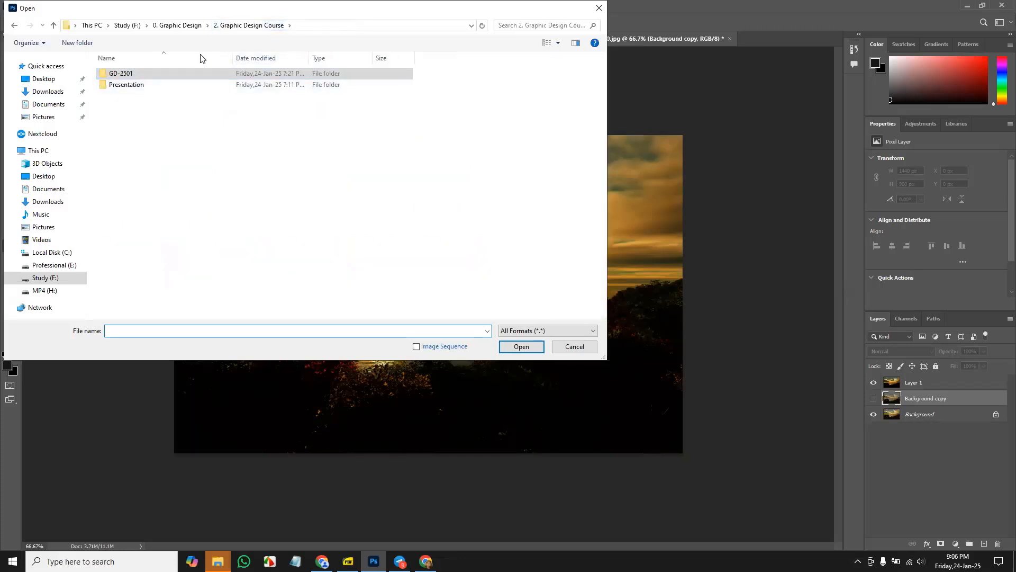
pyautogui.doubleClick(170, 80)
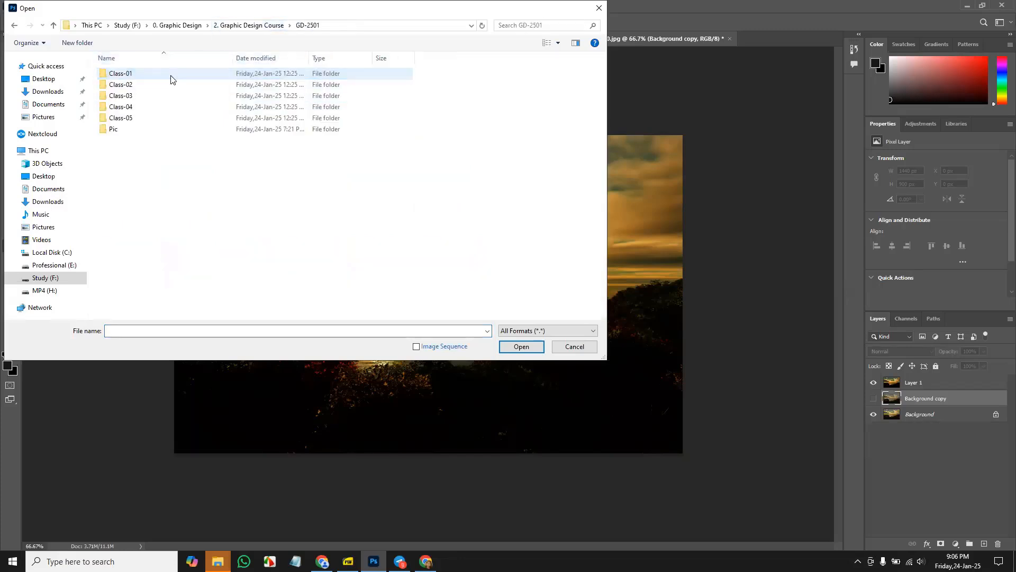
pyautogui.doubleClick(158, 130)
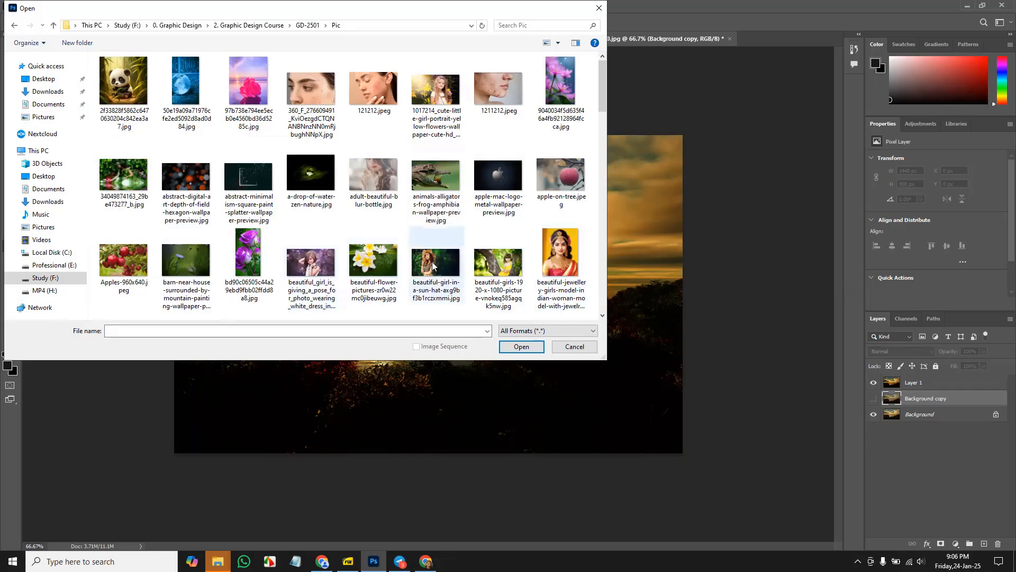
pyautogui.doubleClick(492, 263)
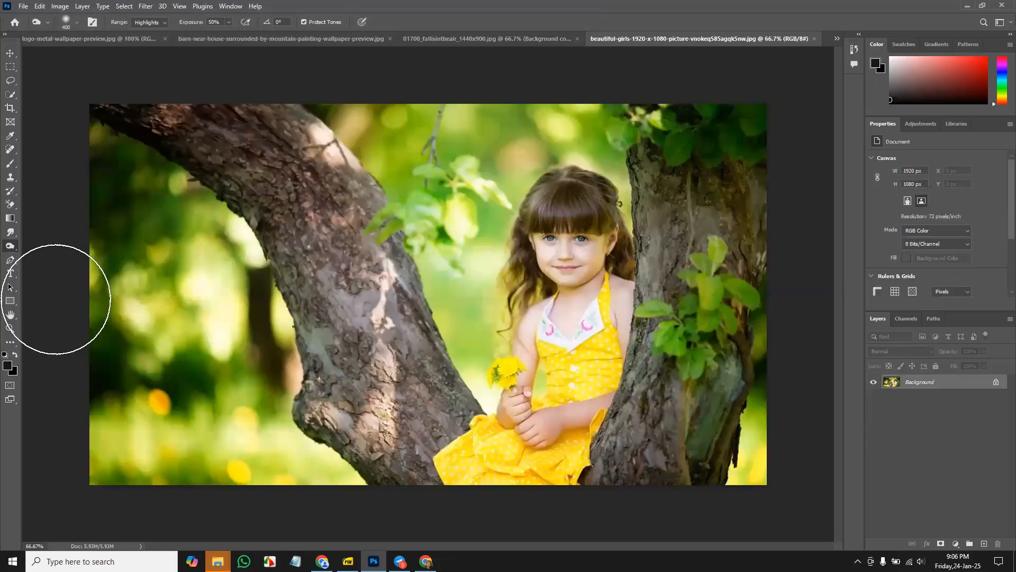
# - Choose the Sponge Tool in Saturate mode and enlarge its brush to about 600 px
pyautogui.rightClick(9, 246)
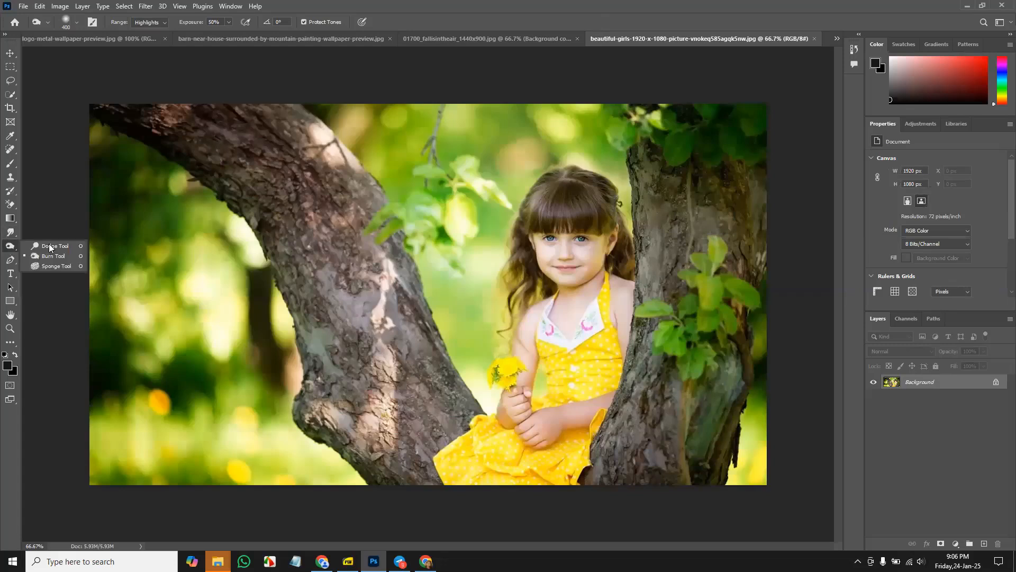
pyautogui.click(49, 265)
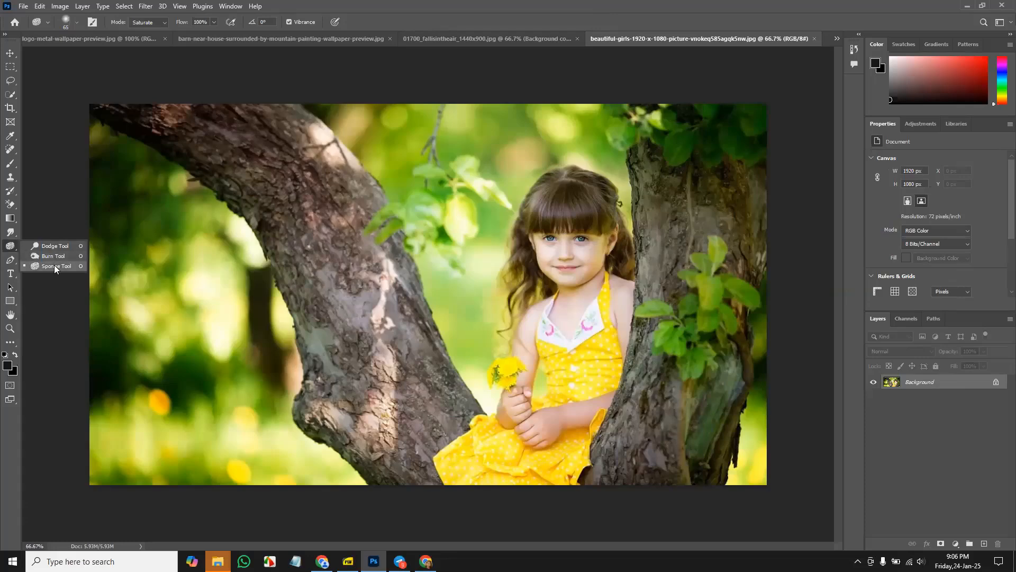
pyautogui.press(']')
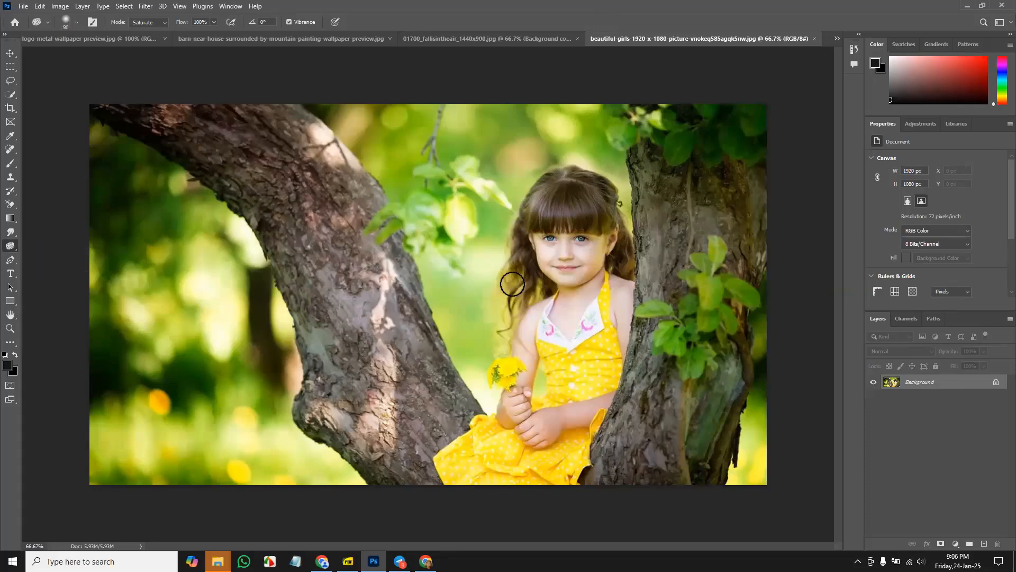
pyautogui.press(']')
pyautogui.press(']')
pyautogui.press(']')
pyautogui.press(']')
pyautogui.press(']')
pyautogui.press(']')
pyautogui.press(']')
pyautogui.press(']')
pyautogui.press(']')
pyautogui.press(']')
pyautogui.press(']')
pyautogui.press(']')
pyautogui.press(']')
pyautogui.press(']')
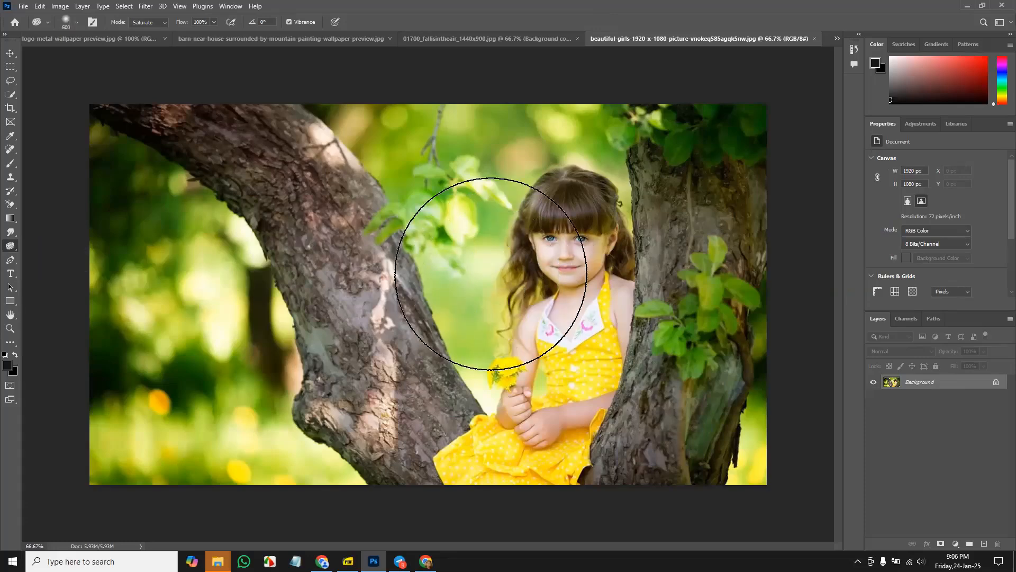
# - Try saturating the photo directly on the Background layer and undo the stroke
pyautogui.moveTo(224, 293)
pyautogui.mouseDown()
pyautogui.moveTo(149, 326)
pyautogui.moveTo(162, 382)
pyautogui.moveTo(247, 416)
pyautogui.moveTo(414, 235)
pyautogui.moveTo(522, 266)
pyautogui.moveTo(629, 273)
pyautogui.moveTo(616, 251)
pyautogui.moveTo(672, 279)
pyautogui.moveTo(672, 152)
pyautogui.moveTo(711, 430)
pyautogui.moveTo(307, 415)
pyautogui.moveTo(188, 418)
pyautogui.moveTo(158, 431)
pyautogui.mouseUp()
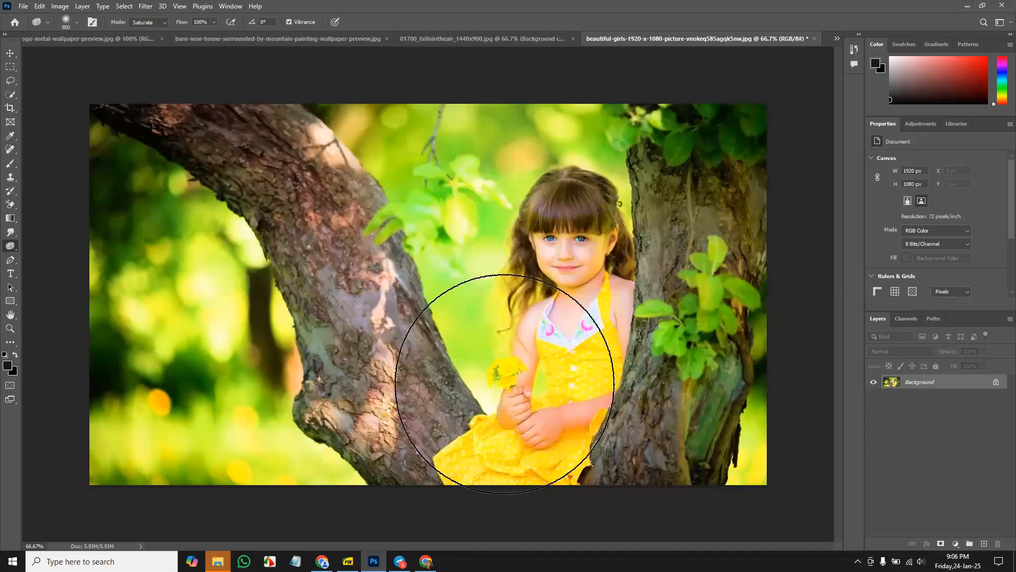
pyautogui.hotkey('ctrl', 'z')
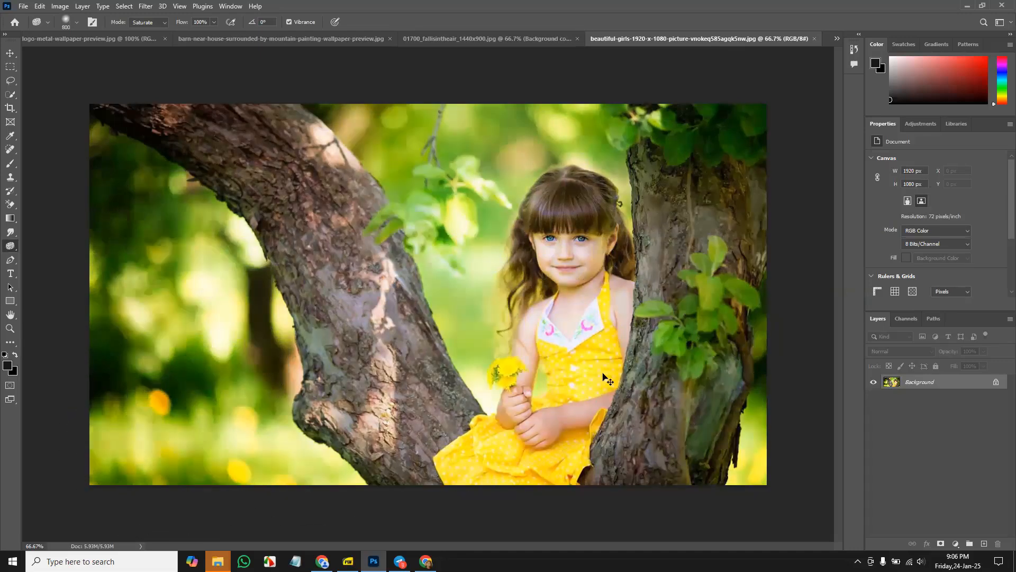
# - Duplicate the Background layer and saturate the colors across the whole copy with the Sponge Tool
pyautogui.hotkey('ctrl', 'j')
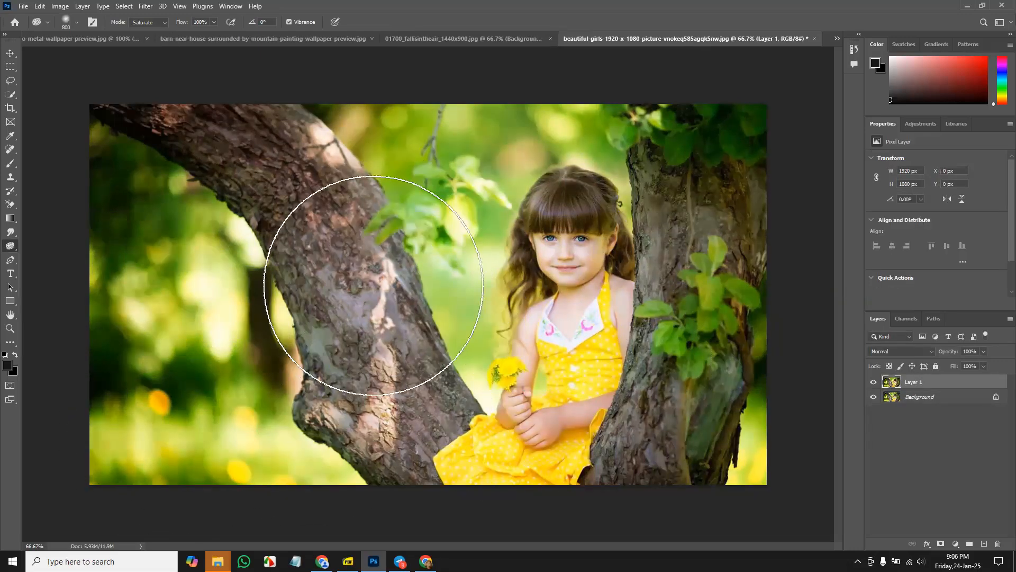
pyautogui.moveTo(145, 201)
pyautogui.mouseDown()
pyautogui.moveTo(254, 426)
pyautogui.moveTo(572, 279)
pyautogui.moveTo(721, 249)
pyautogui.moveTo(746, 382)
pyautogui.moveTo(596, 430)
pyautogui.moveTo(158, 170)
pyautogui.moveTo(147, 363)
pyautogui.moveTo(525, 250)
pyautogui.moveTo(664, 189)
pyautogui.mouseUp()
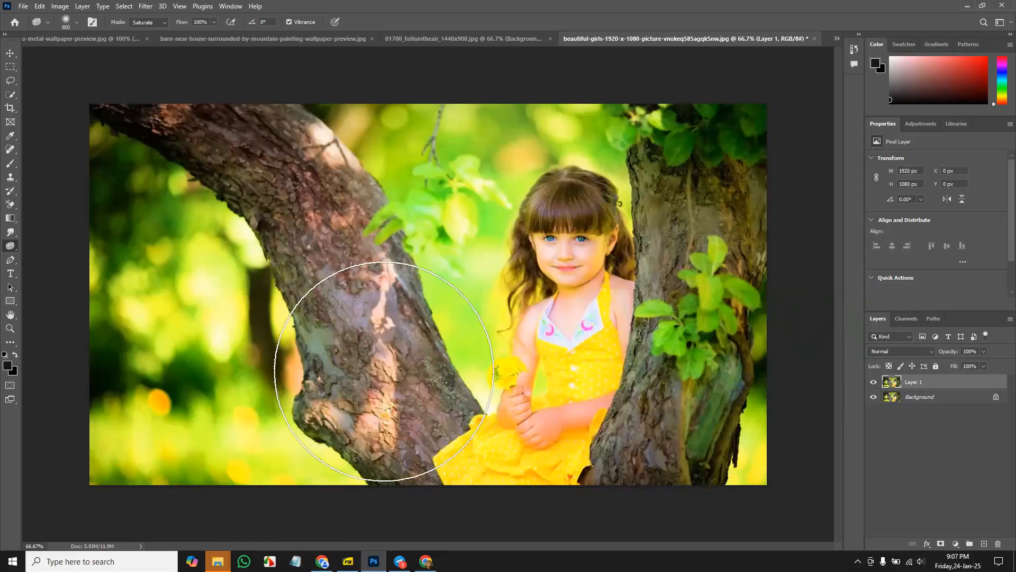
# - Toggle Layer 1's visibility to compare the saturated photo with the original, leaving the layer hidden
pyautogui.click(874, 383)
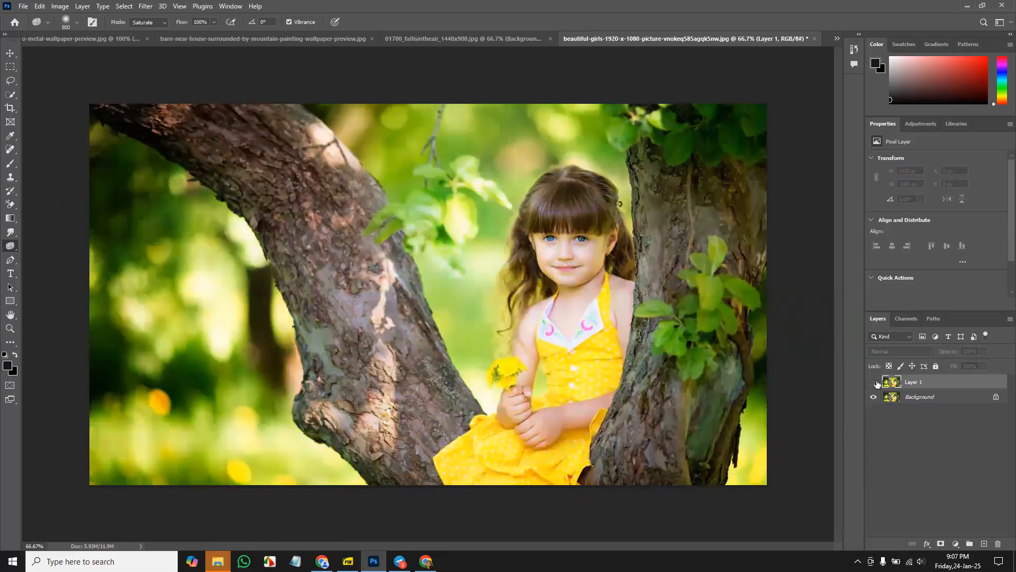
pyautogui.click(874, 382)
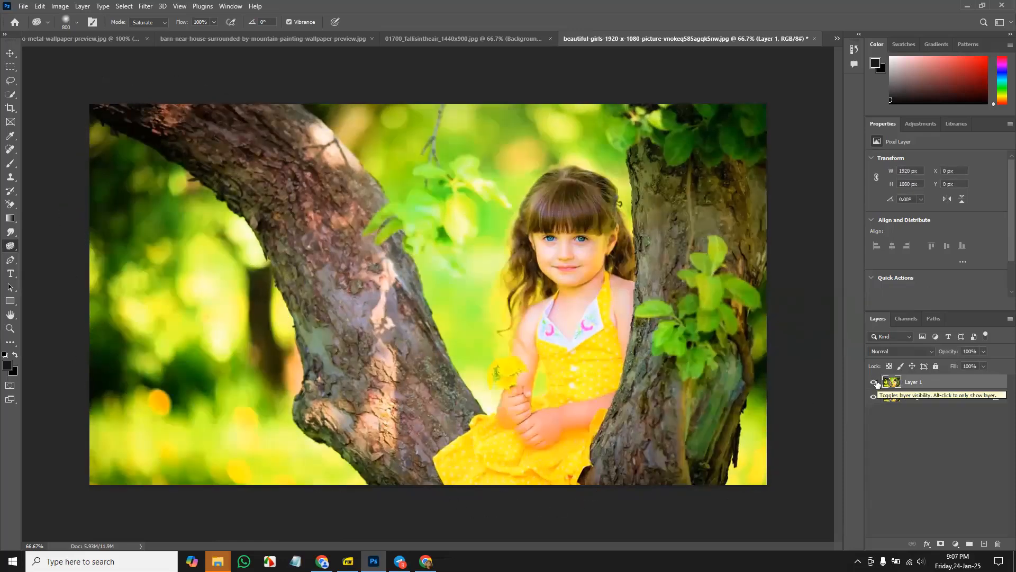
pyautogui.click(874, 382)
pyautogui.click(874, 382)
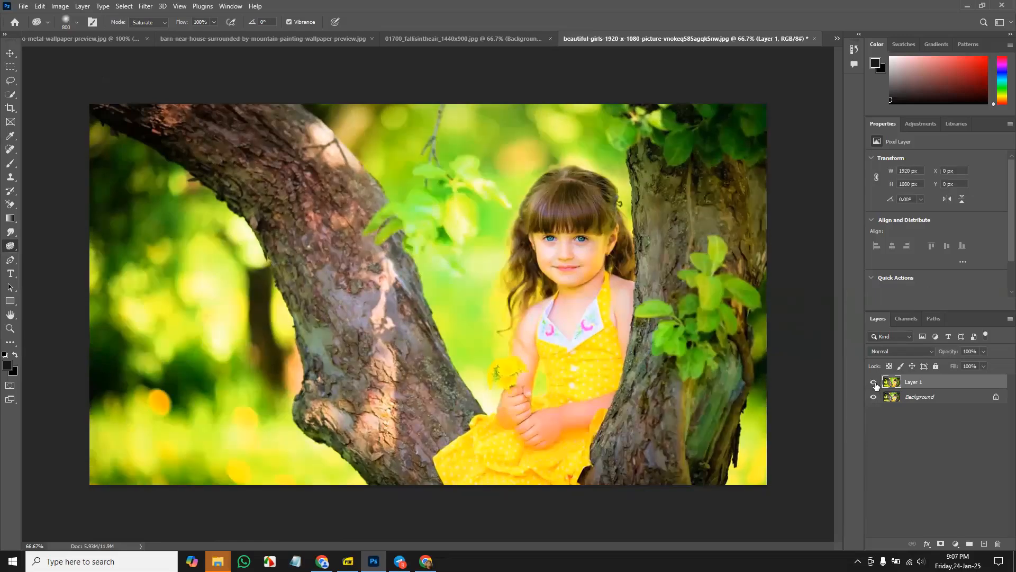
pyautogui.click(874, 382)
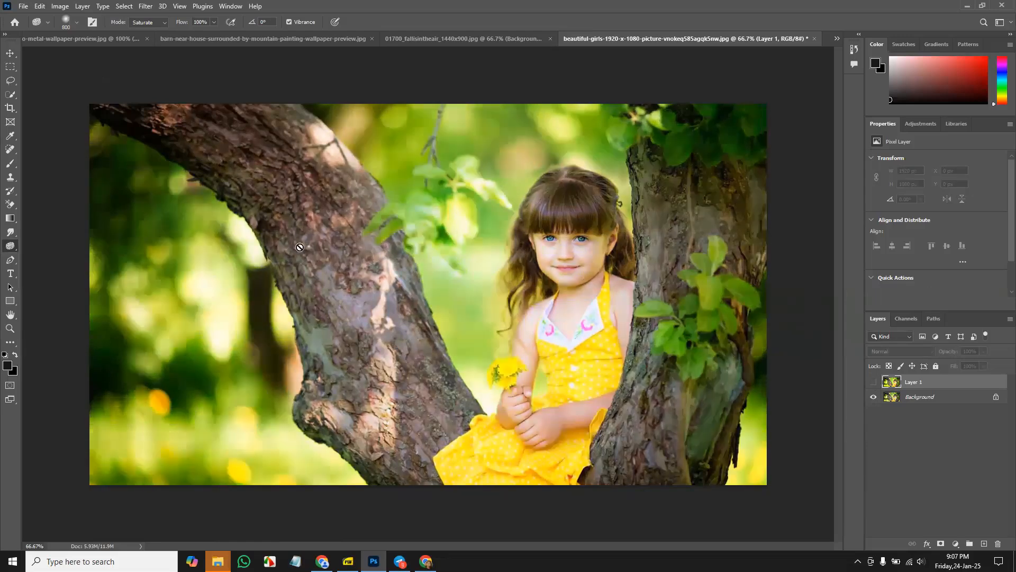
# - Duplicate the Background layer again and paint over the copy with the Sponge Tool set to Desaturate at 100% flow
pyautogui.click(156, 22)
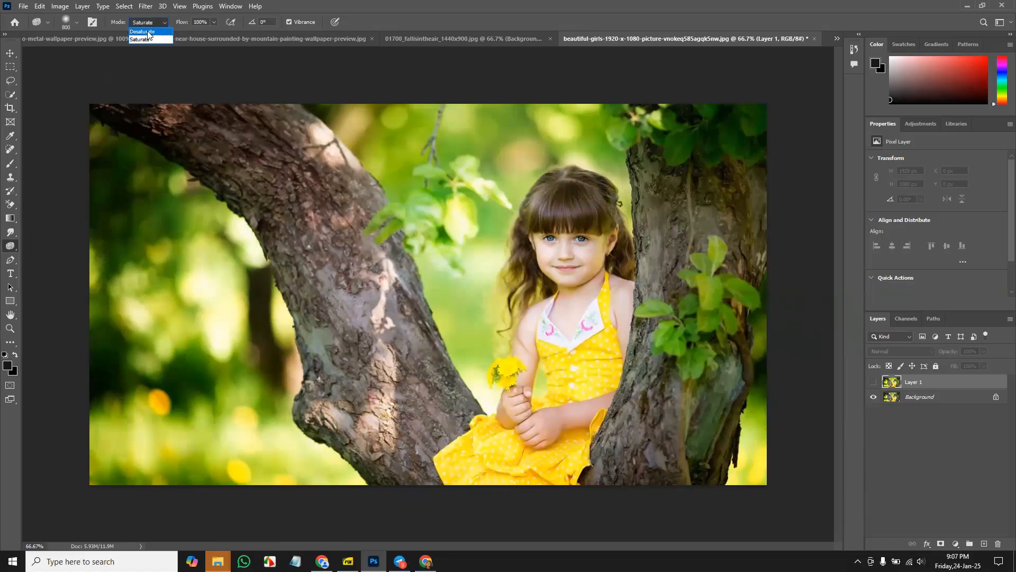
pyautogui.click(144, 31)
pyautogui.click(932, 397)
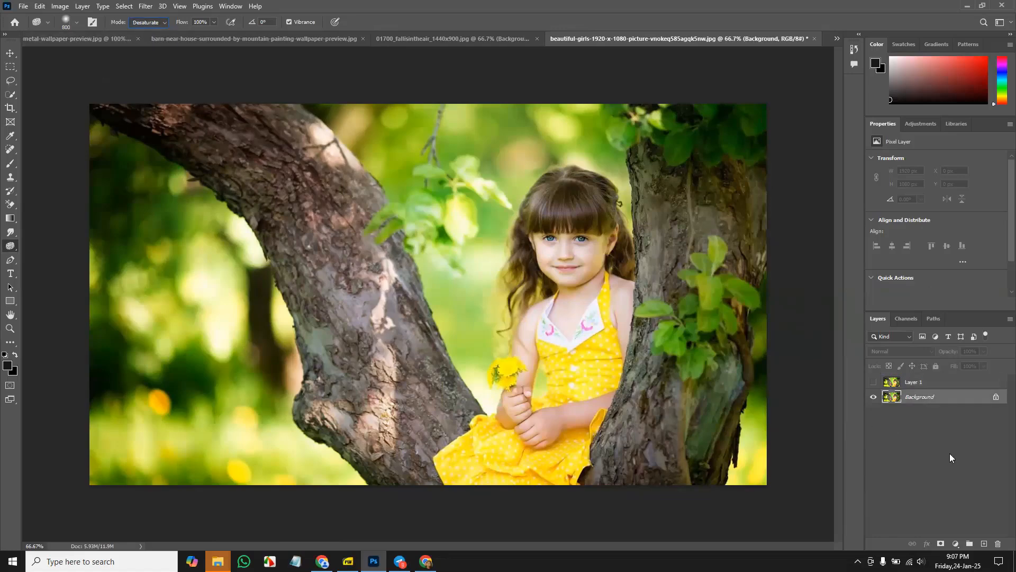
pyautogui.hotkey('ctrl', 'j')
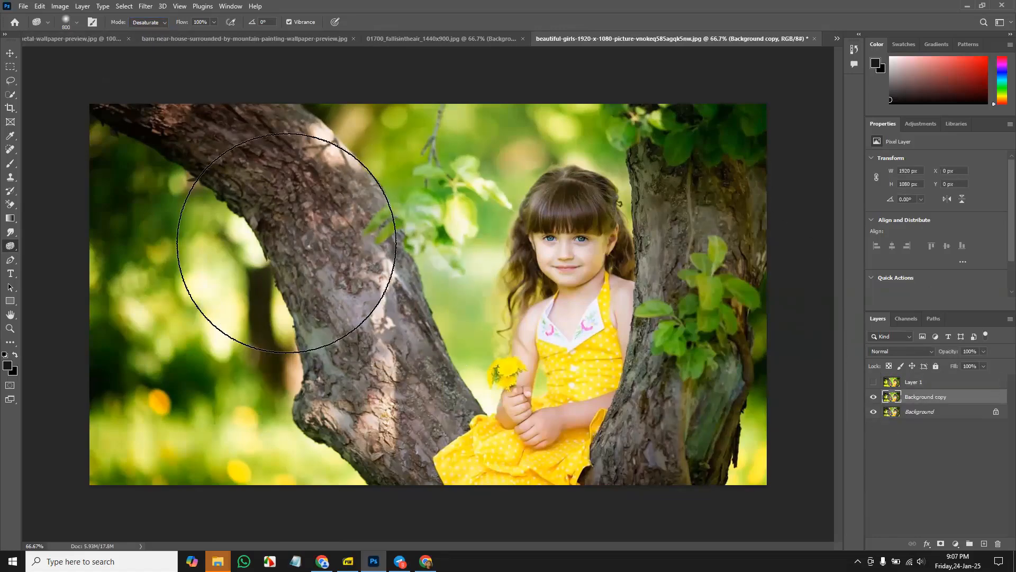
pyautogui.moveTo(286, 242)
pyautogui.mouseDown()
pyautogui.moveTo(465, 245)
pyautogui.moveTo(704, 374)
pyautogui.mouseUp()
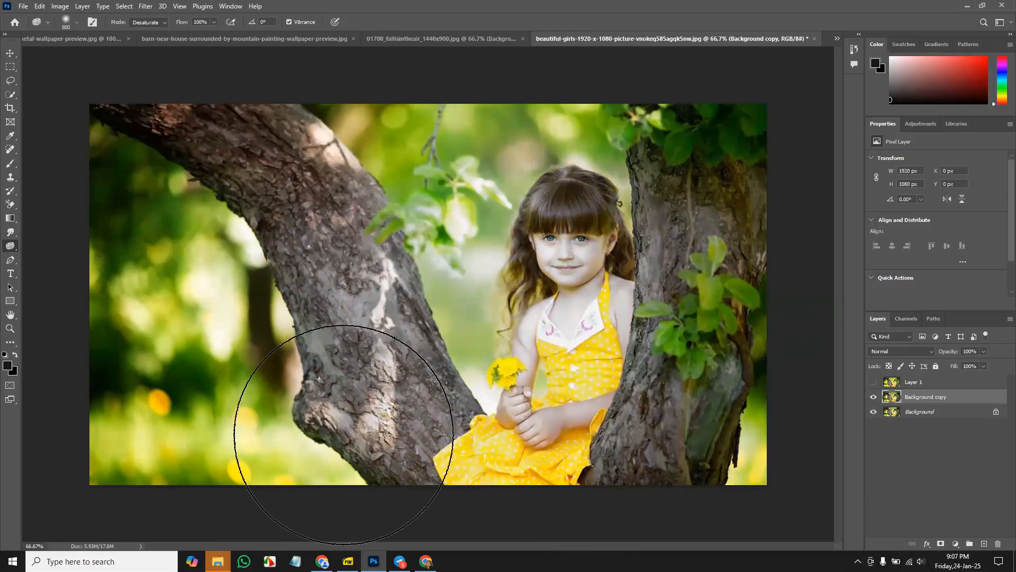
pyautogui.moveTo(344, 434)
pyautogui.mouseDown()
pyautogui.moveTo(148, 204)
pyautogui.moveTo(136, 351)
pyautogui.moveTo(328, 311)
pyautogui.moveTo(532, 364)
pyautogui.mouseUp()
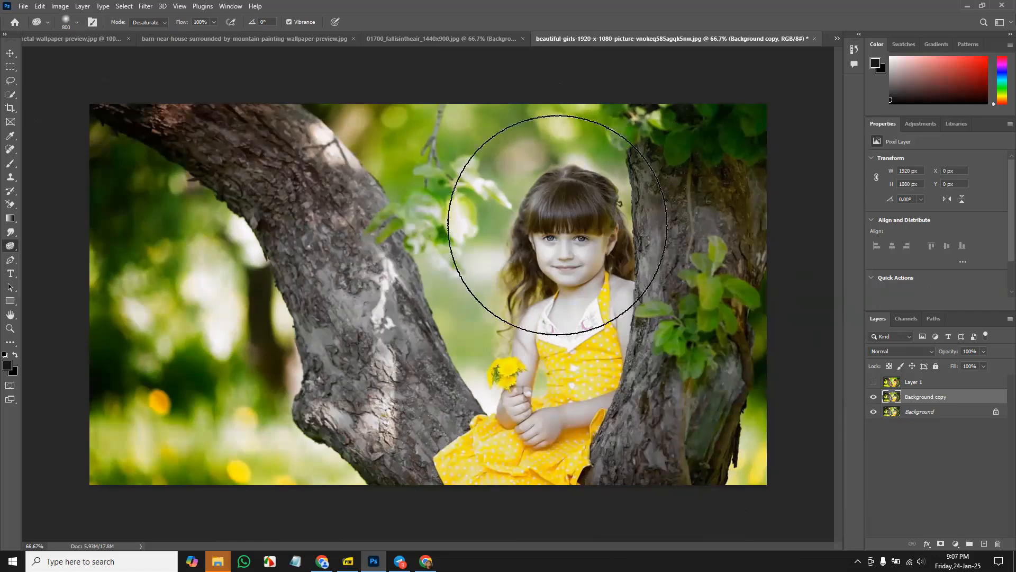
# - Toggle the Background copy's visibility to compare the desaturated photo with the original
pyautogui.click(874, 397)
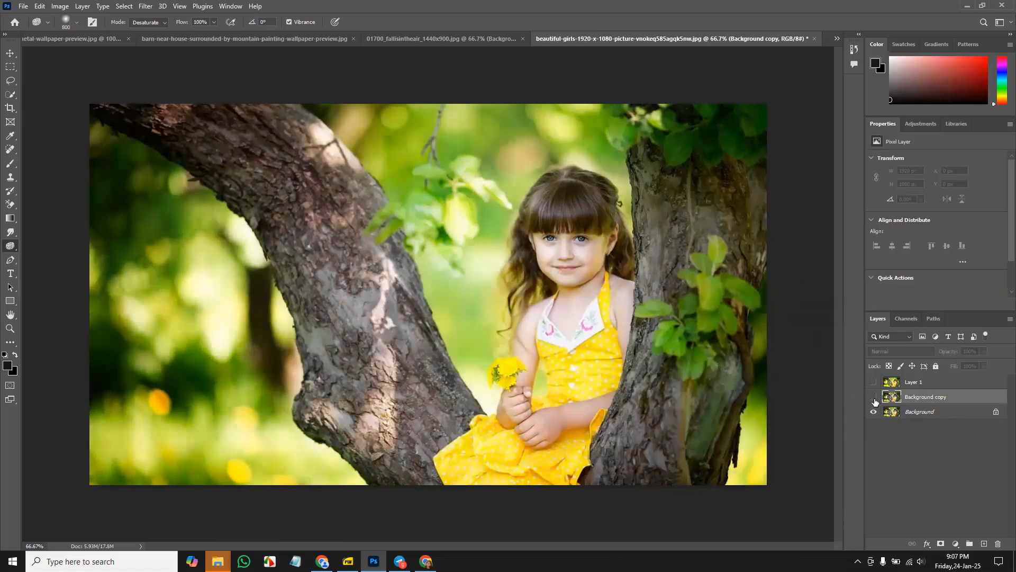
pyautogui.click(874, 397)
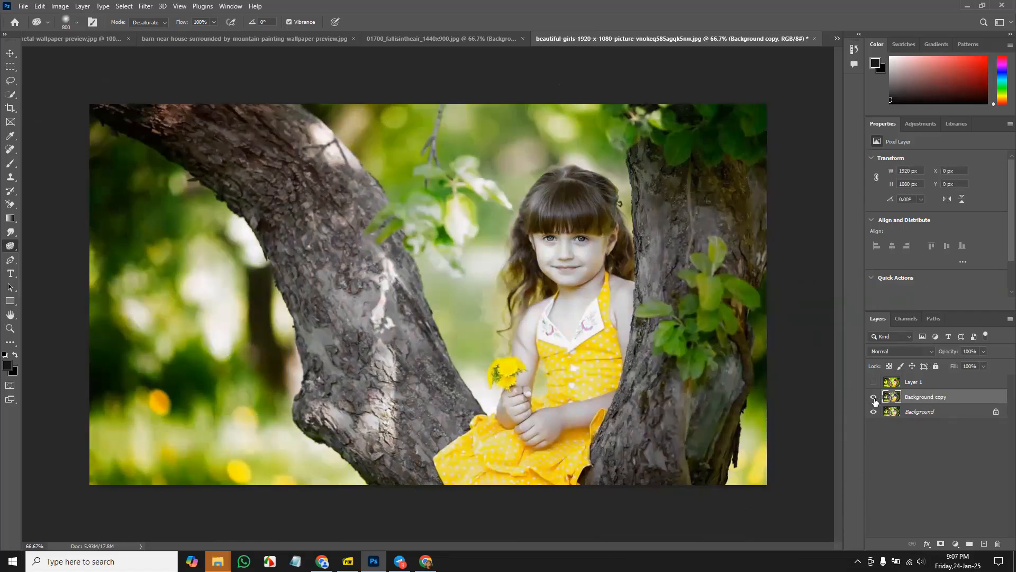
# - Switch to the Move Tool and close the photo of the girl without saving the changes
pyautogui.rightClick(4, 251)
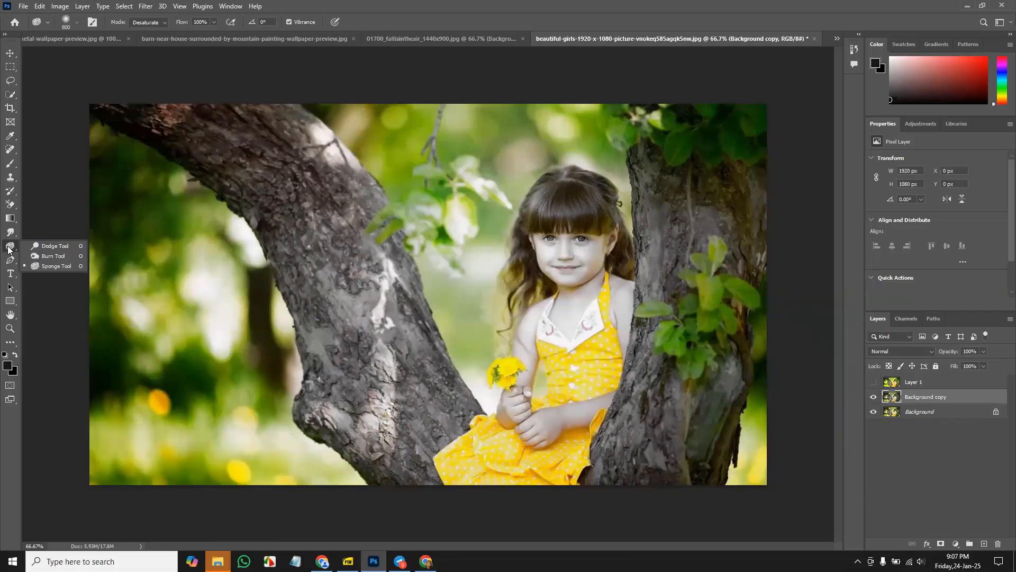
pyautogui.click(12, 246)
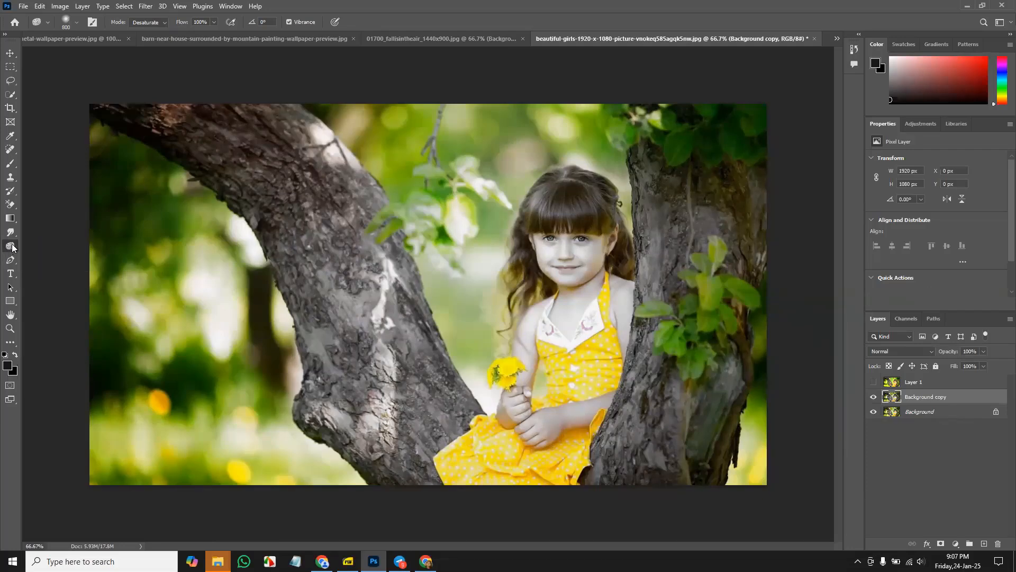
pyautogui.click(10, 53)
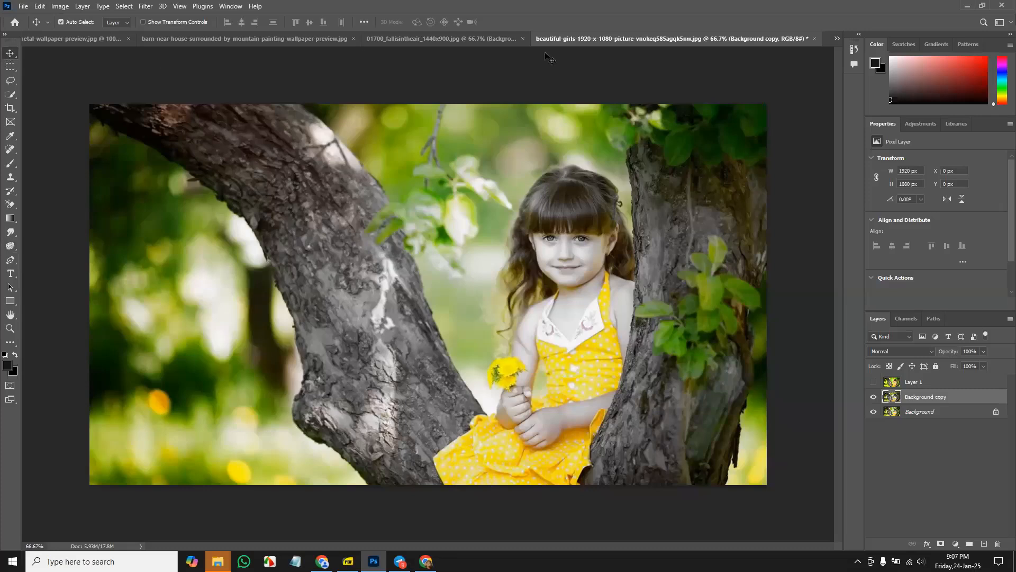
pyautogui.click(815, 39)
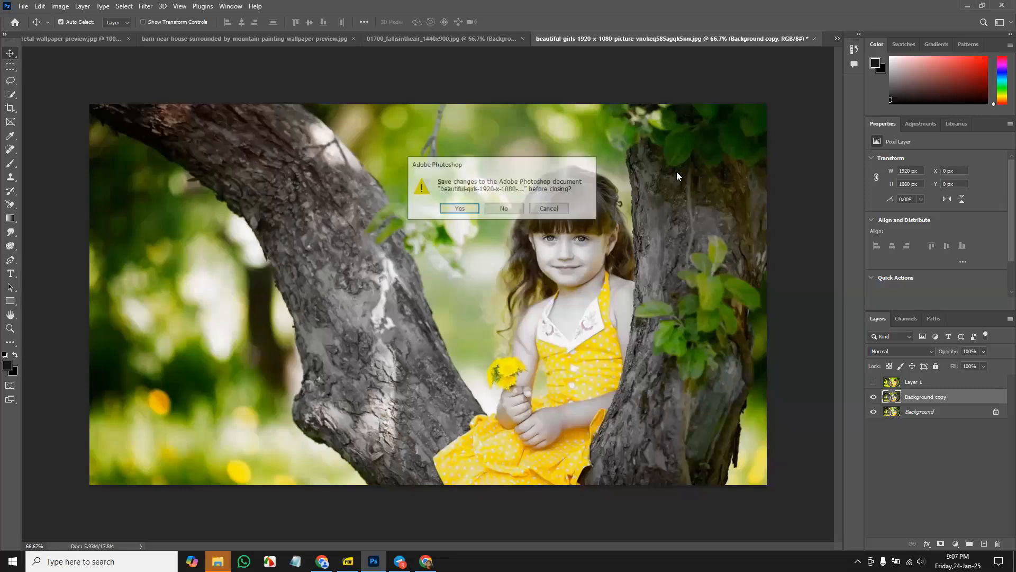
pyautogui.click(512, 210)
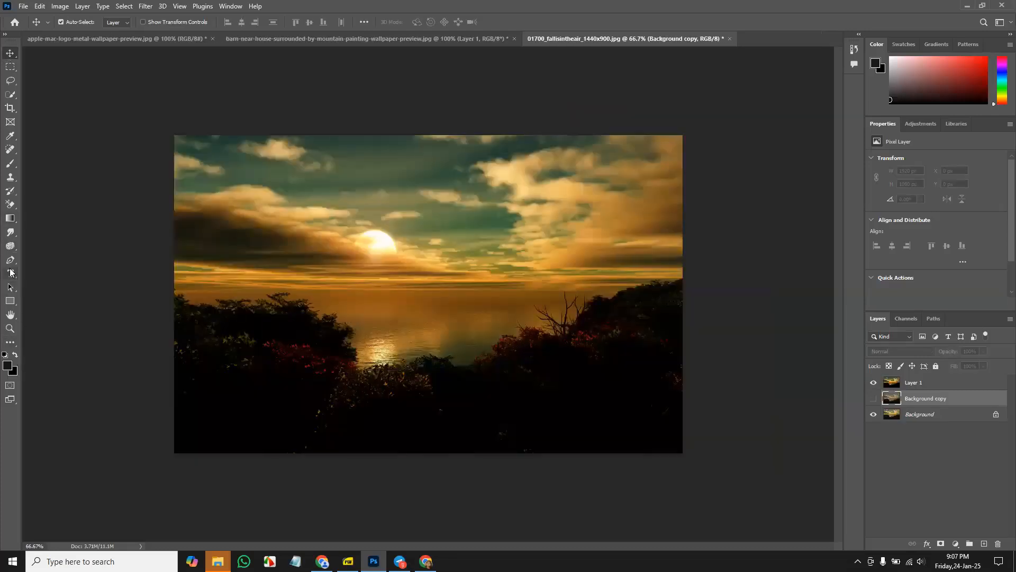
# - Select the Horizontal Type Tool and close the sunset and purple flower images without saving
pyautogui.click(10, 245)
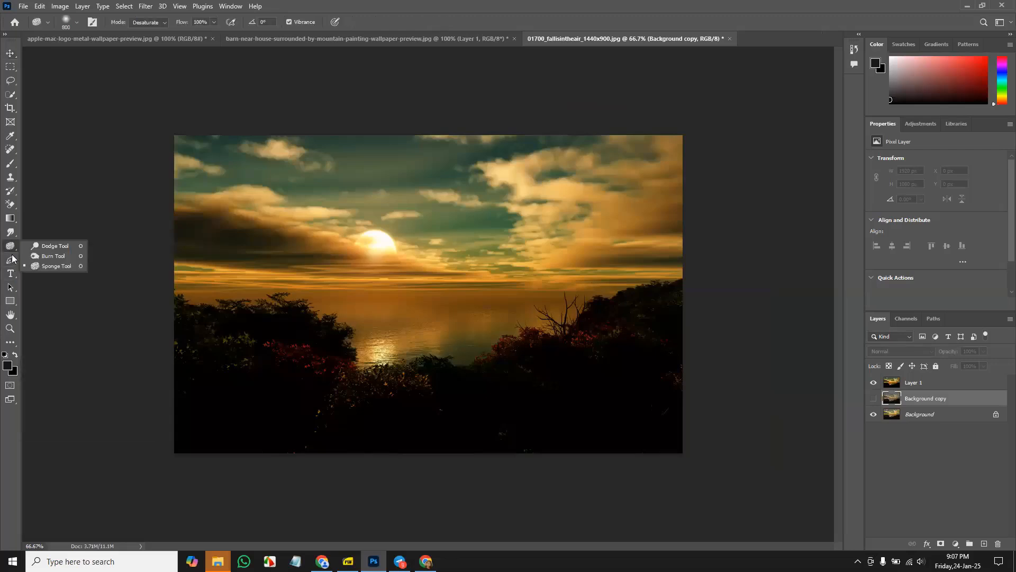
pyautogui.click(11, 273)
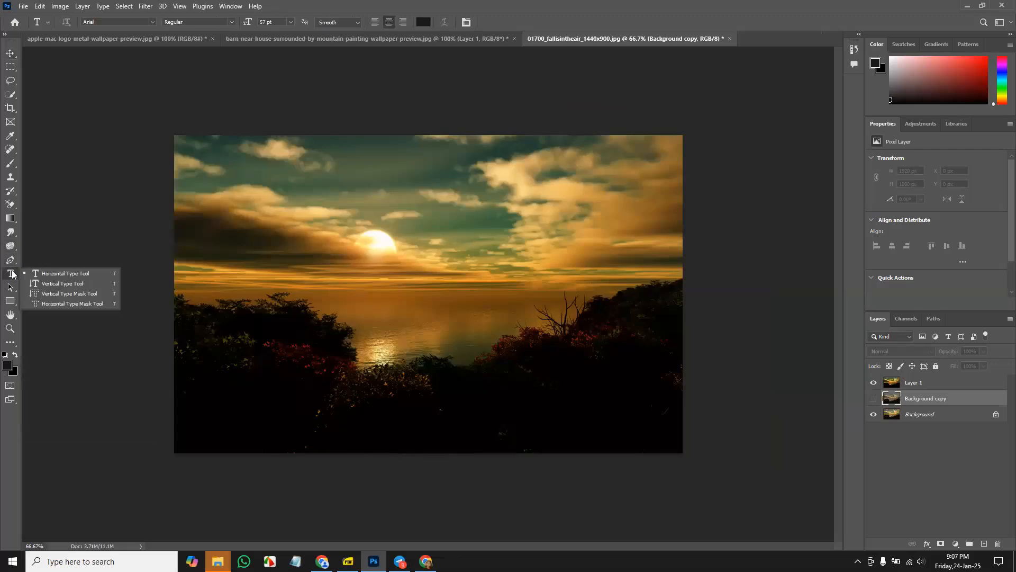
pyautogui.click(729, 39)
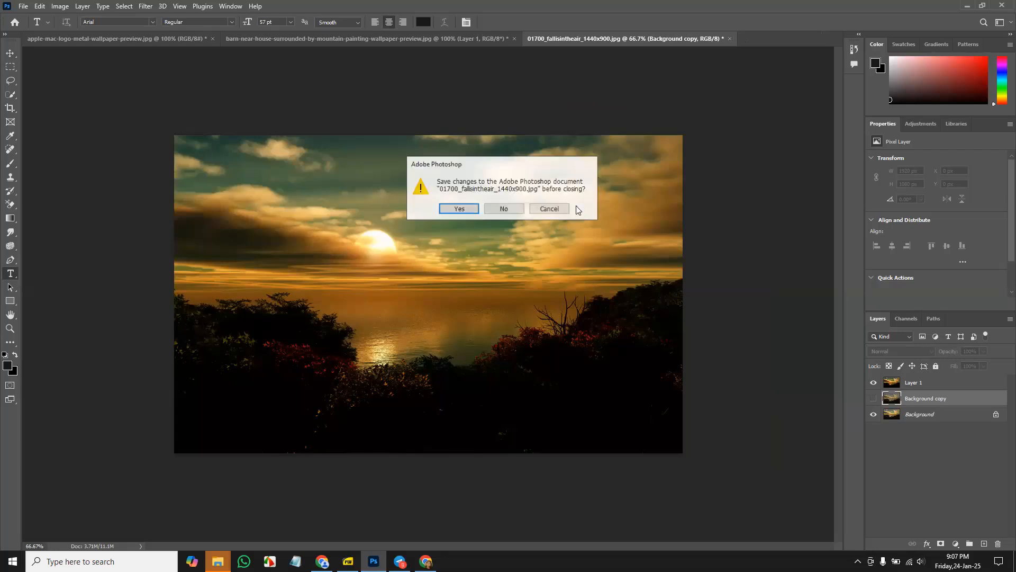
pyautogui.press('n')
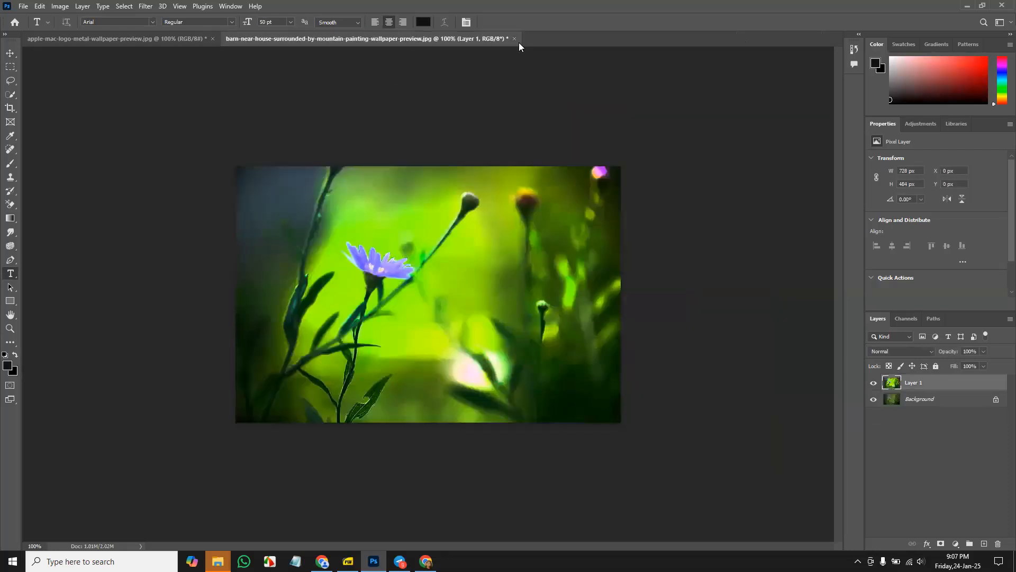
pyautogui.click(514, 39)
pyautogui.click(508, 208)
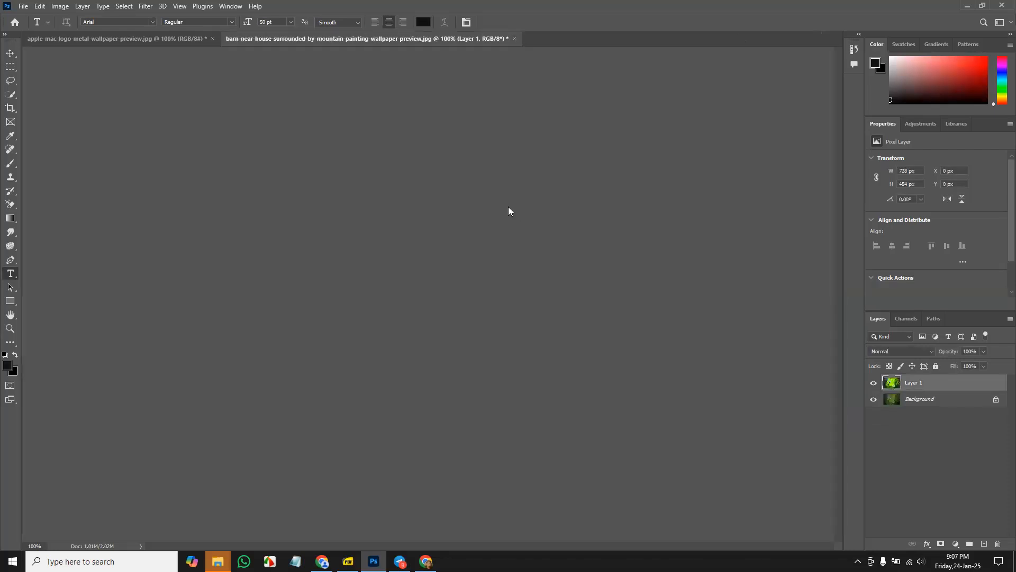
# - Create a new 1920 x 1080 px document with a white background and select the Horizontal Type Tool
pyautogui.hotkey('ctrl', 'n')
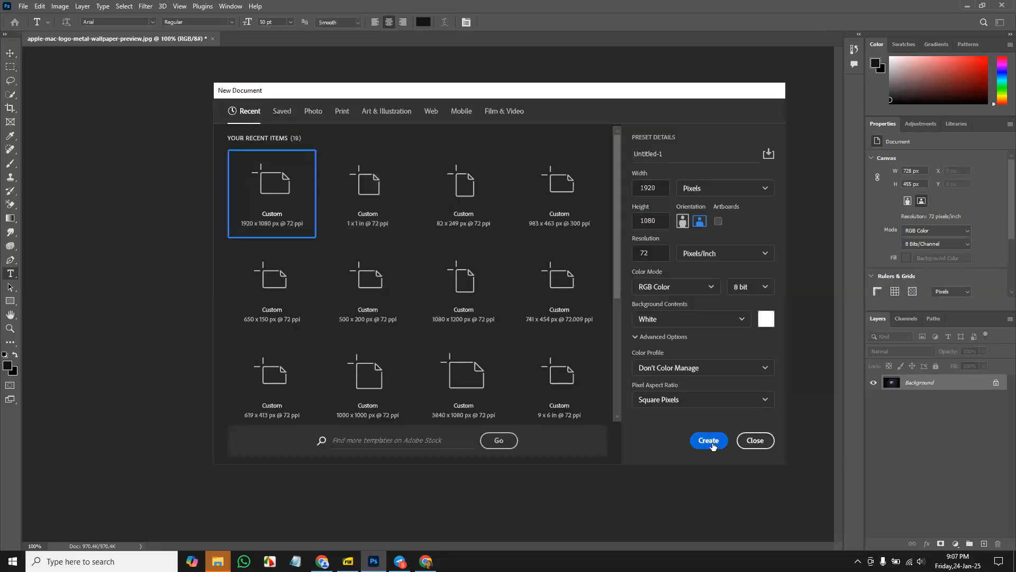
pyautogui.click(710, 441)
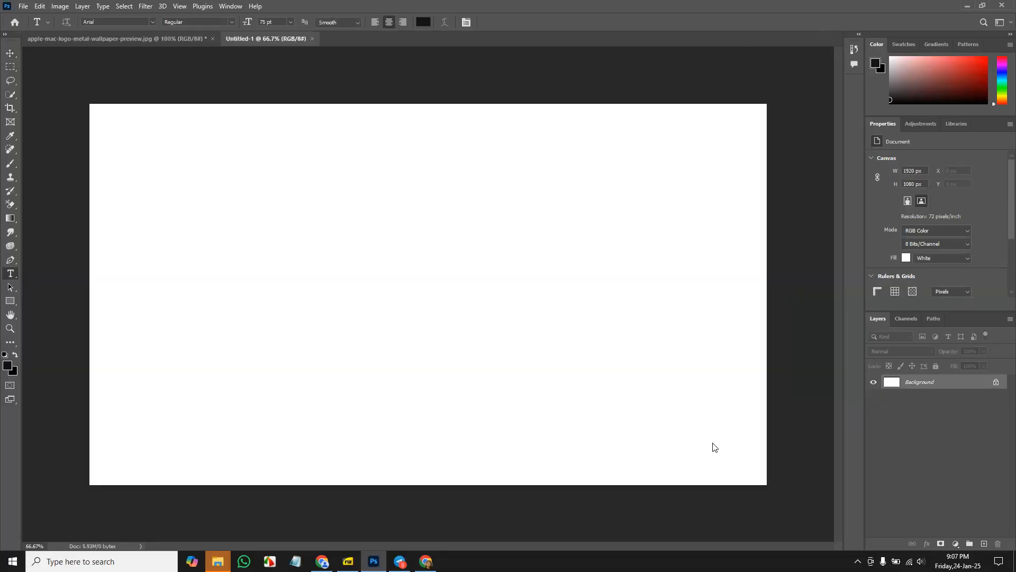
pyautogui.click(10, 260)
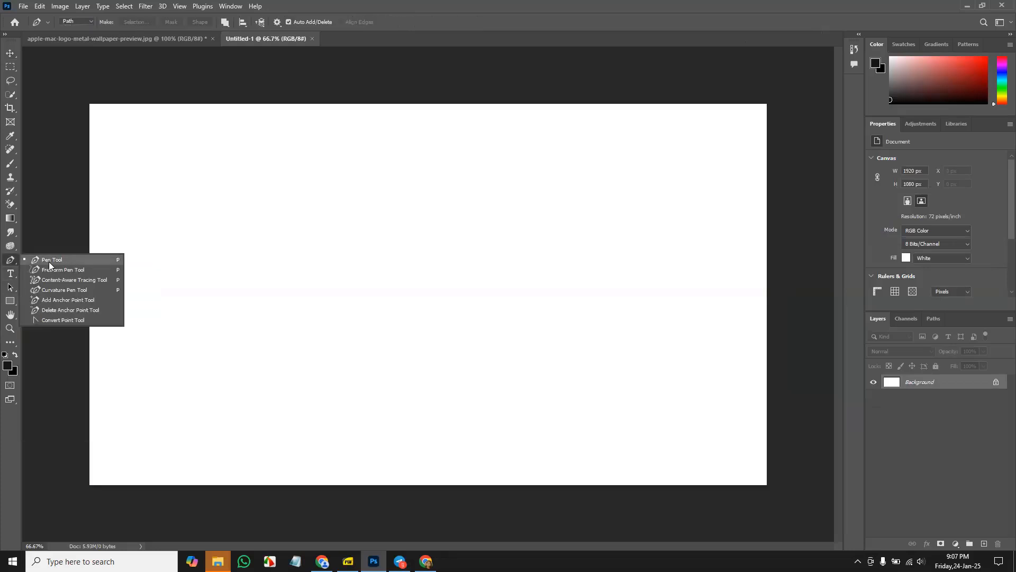
pyautogui.click(13, 276)
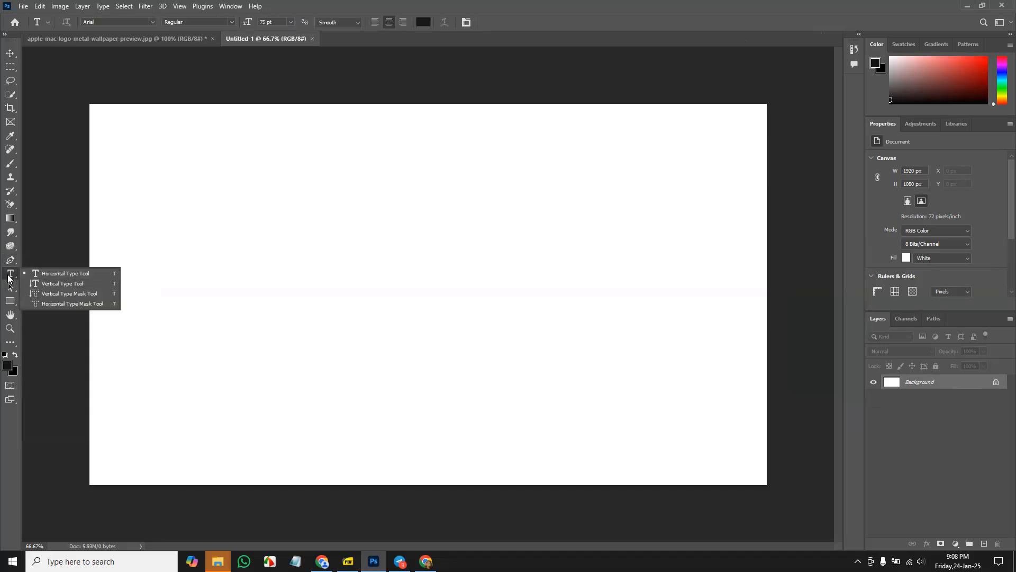
pyautogui.click(52, 274)
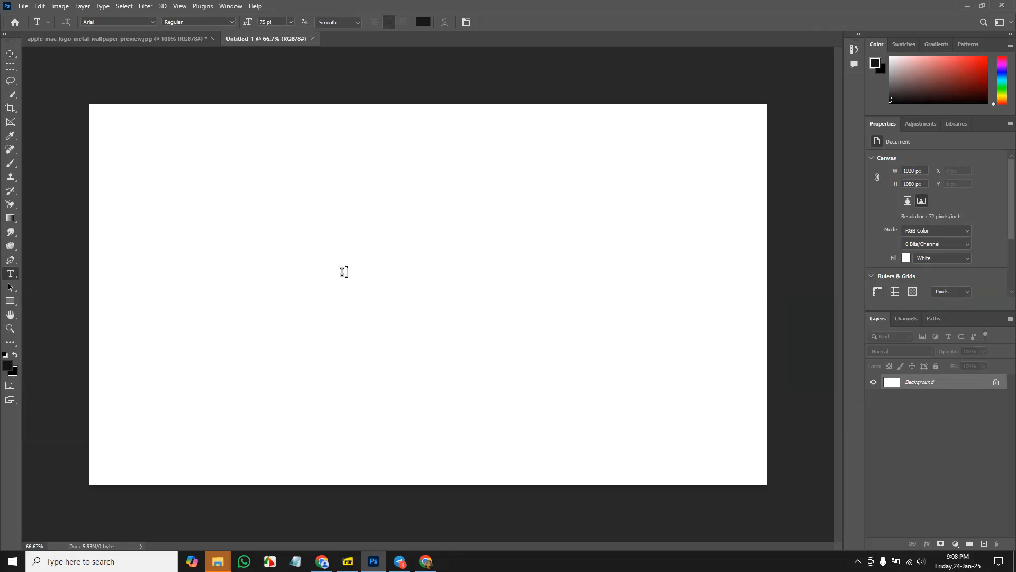
# - Add the horizontal text "dgbvcbcvxshf" in the upper-middle area of the blank canvas
pyautogui.click(342, 271)
pyautogui.write('dgbvcbcvx')
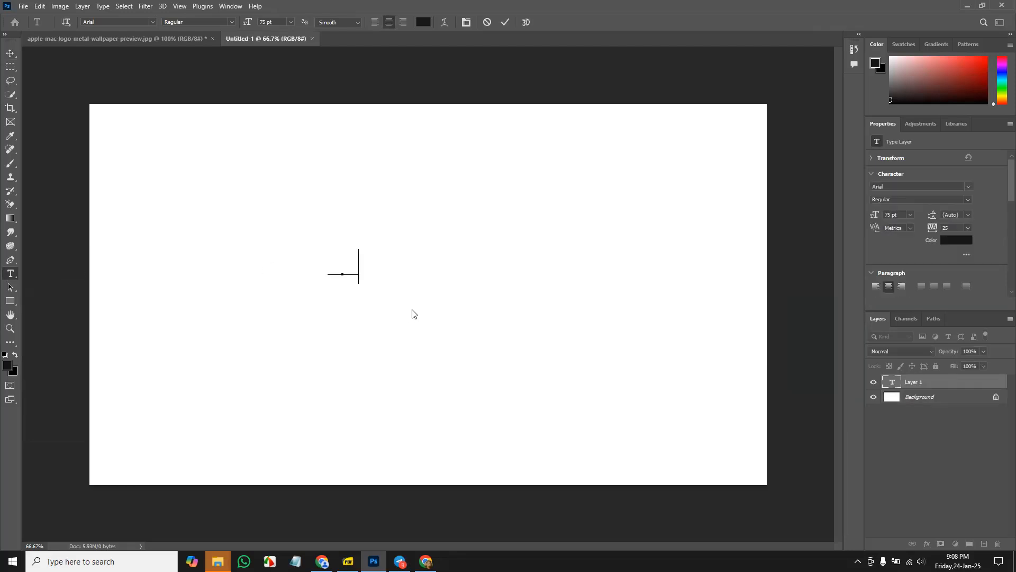
pyautogui.write('s')
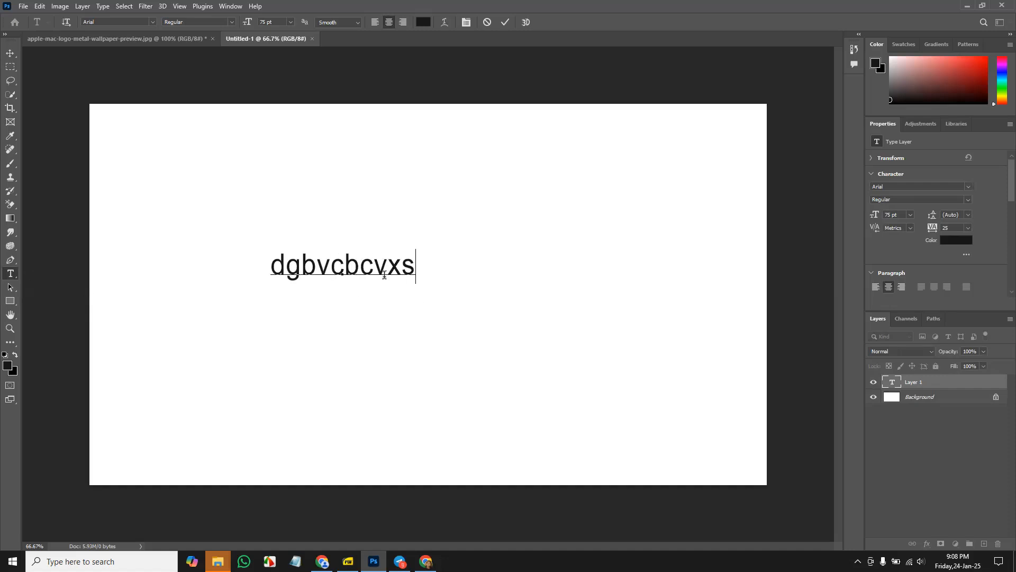
pyautogui.write('hf')
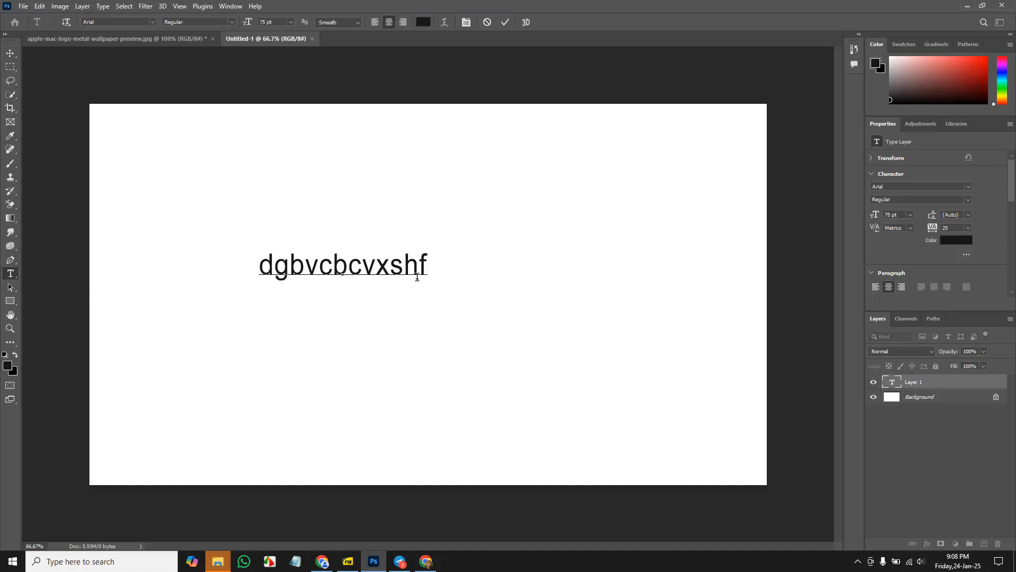
# - Set the text's font to Bellada and shift the text toward the right half of the canvas with the Move Tool
pyautogui.doubleClick(408, 273)
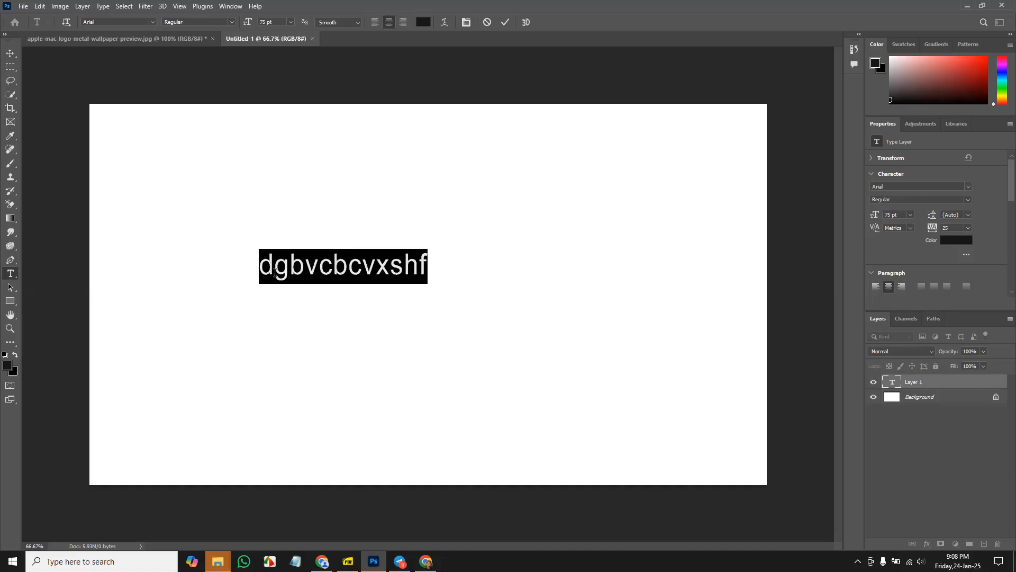
pyautogui.click(152, 22)
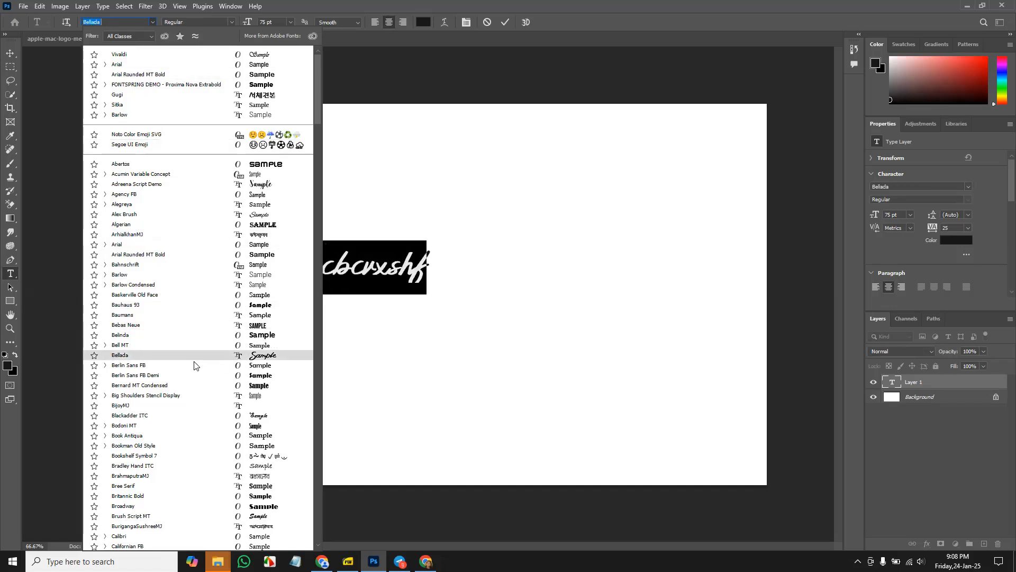
pyautogui.click(176, 357)
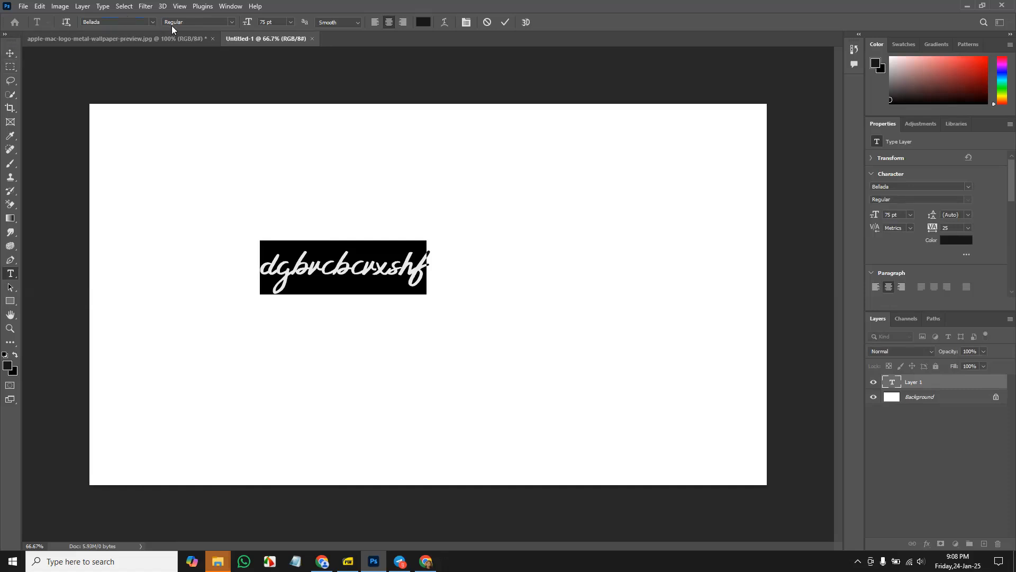
pyautogui.click(10, 53)
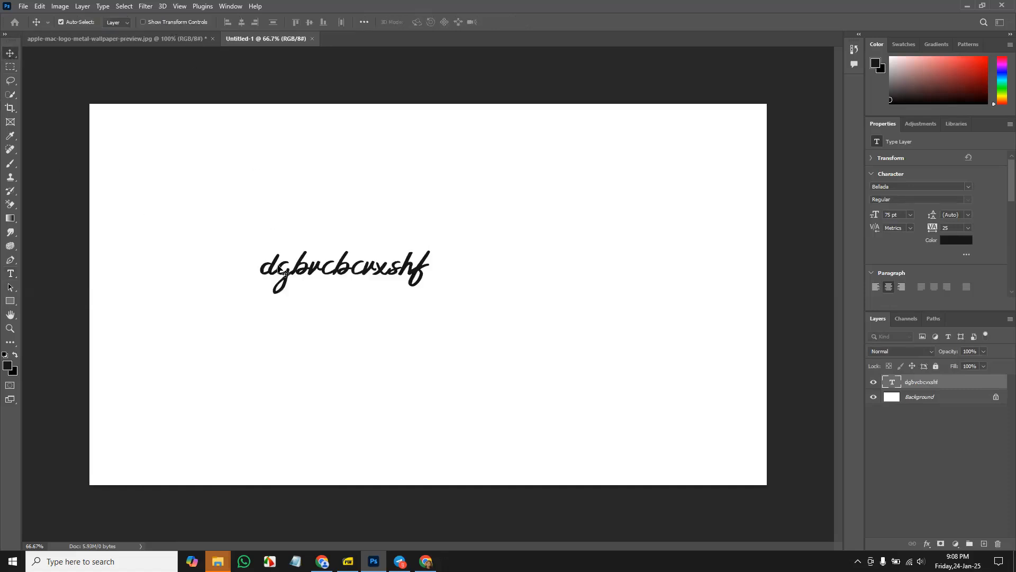
pyautogui.moveTo(281, 265); pyautogui.dragTo(458, 259)
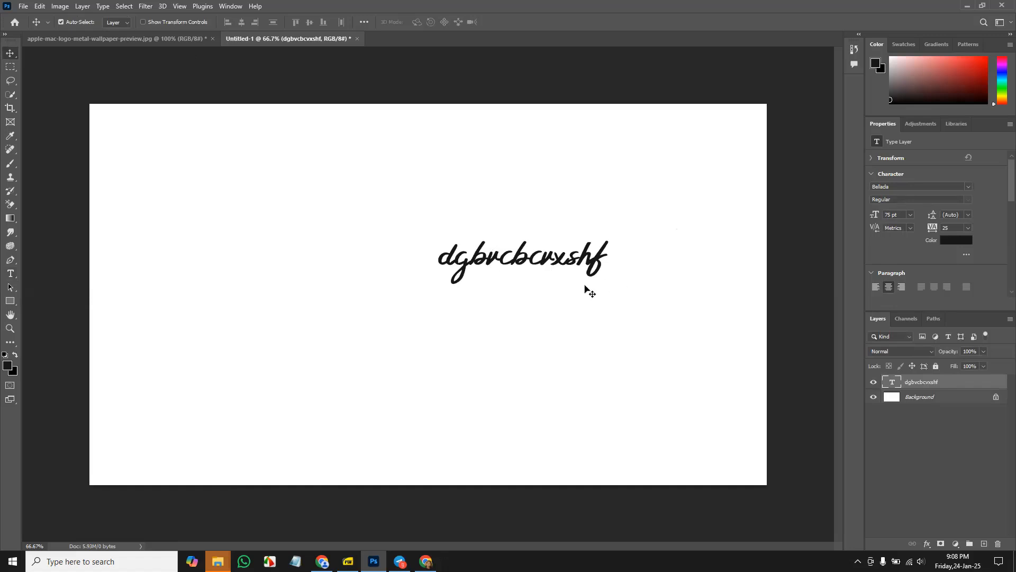
# - Select all of the text for editing, change its font from Bellada to Arial, and view the styles each font offers
pyautogui.press('t')
pyautogui.click(507, 249)
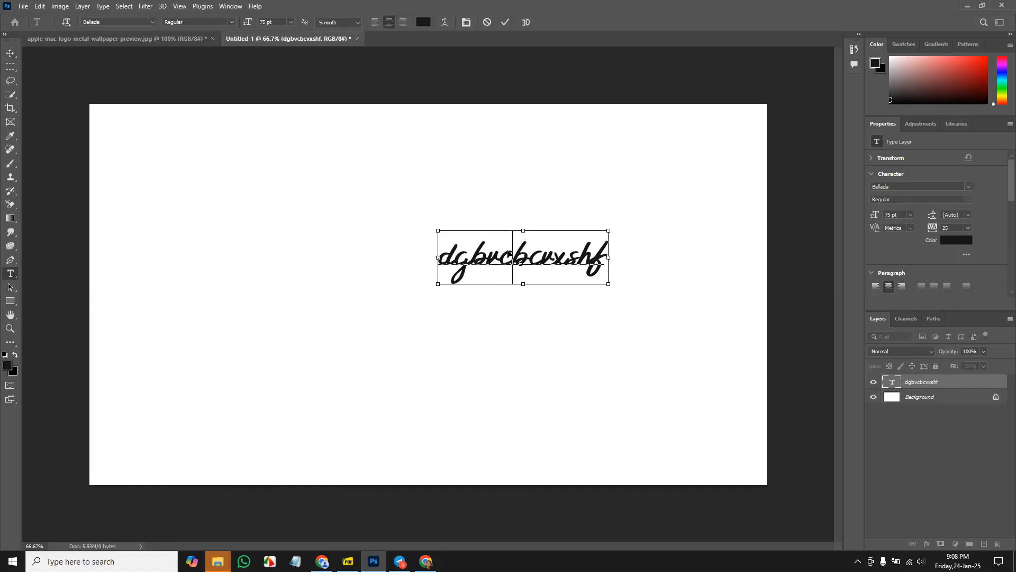
pyautogui.hotkey('ctrl', 'a')
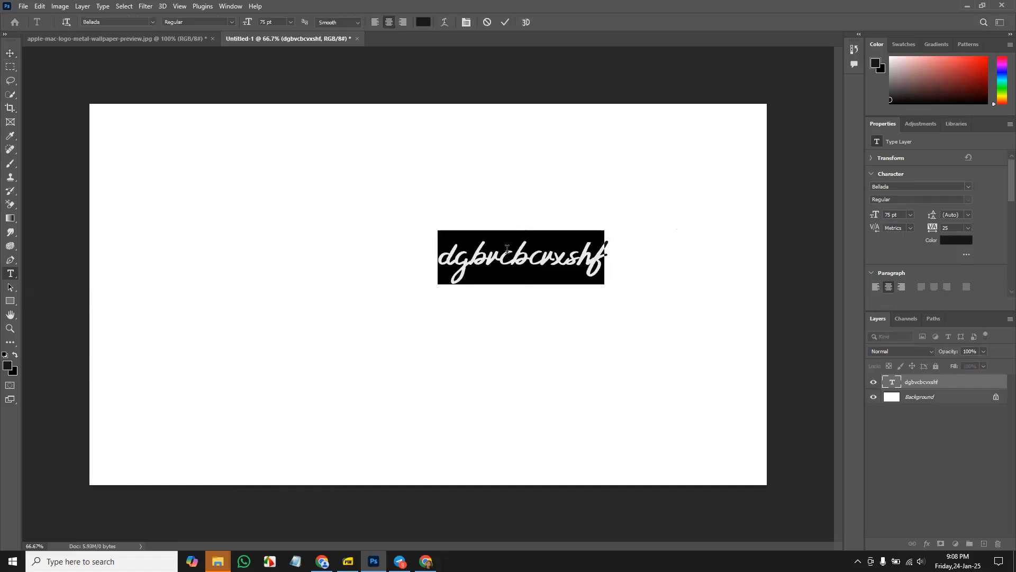
pyautogui.click(232, 22)
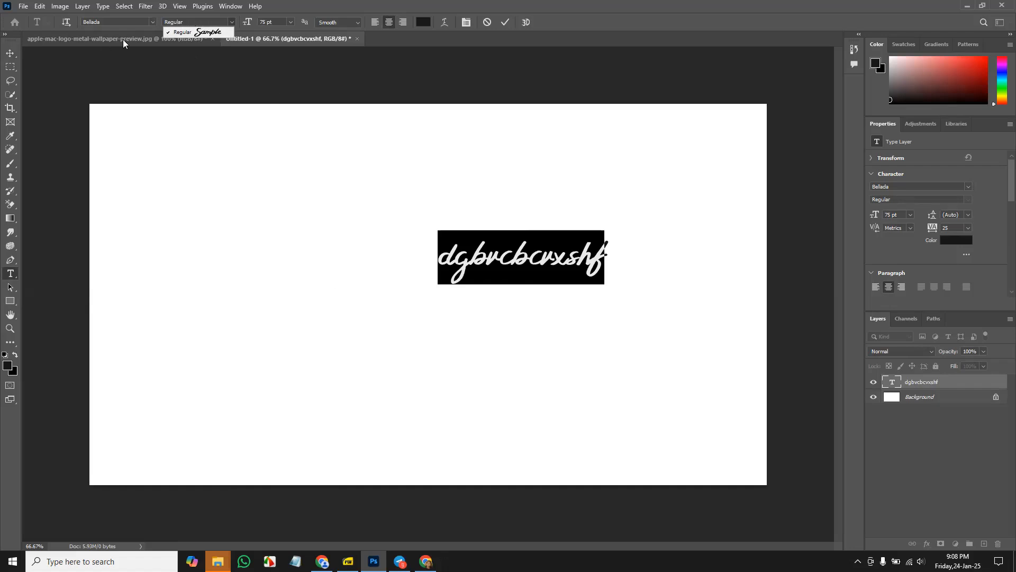
pyautogui.click(152, 22)
pyautogui.click(151, 22)
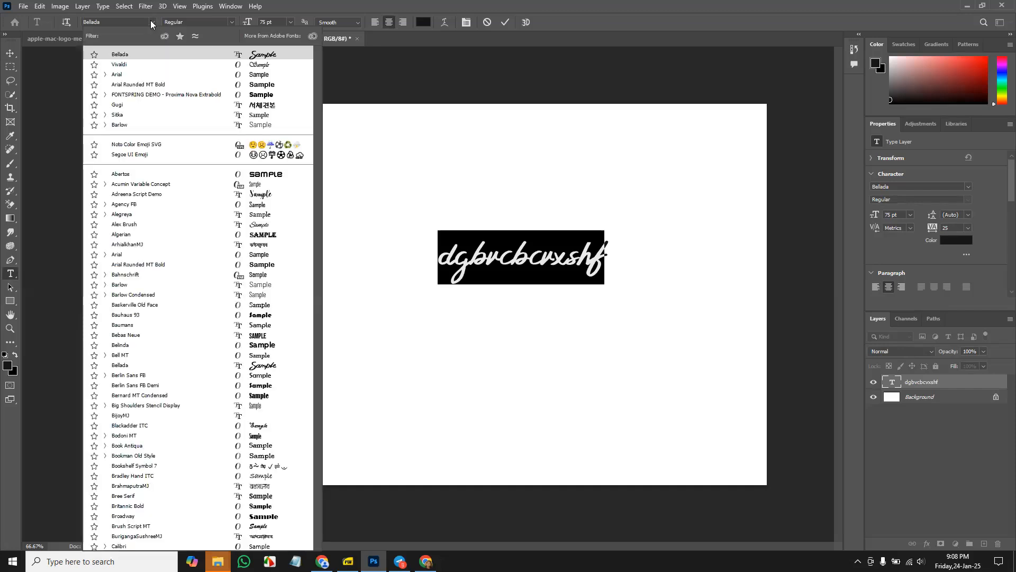
pyautogui.click(133, 75)
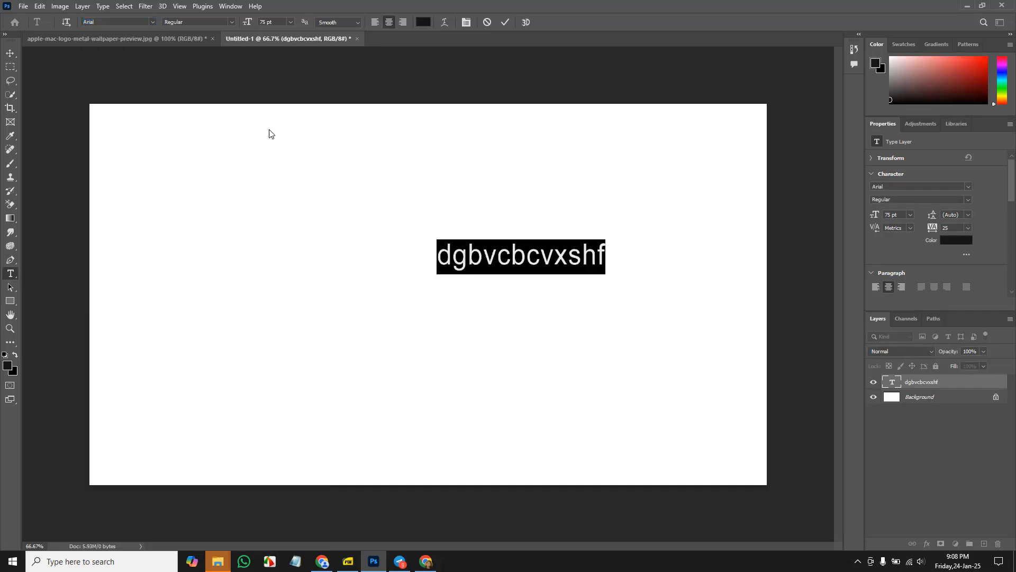
pyautogui.click(233, 22)
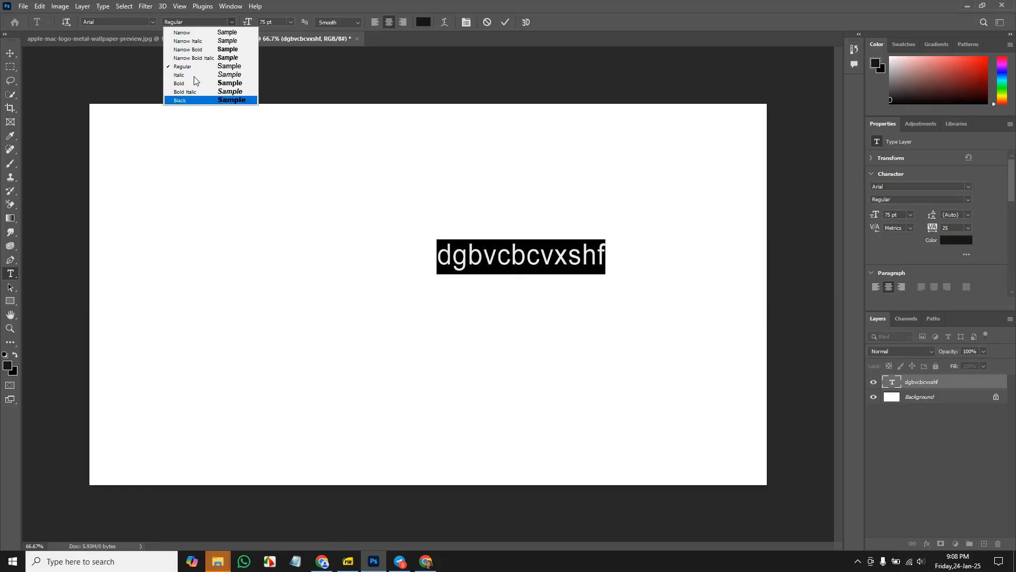
# - Switch the text to Bellada again to compare its font styles, and return the font to Arial
pyautogui.click(153, 21)
pyautogui.click(152, 22)
pyautogui.press('Down')
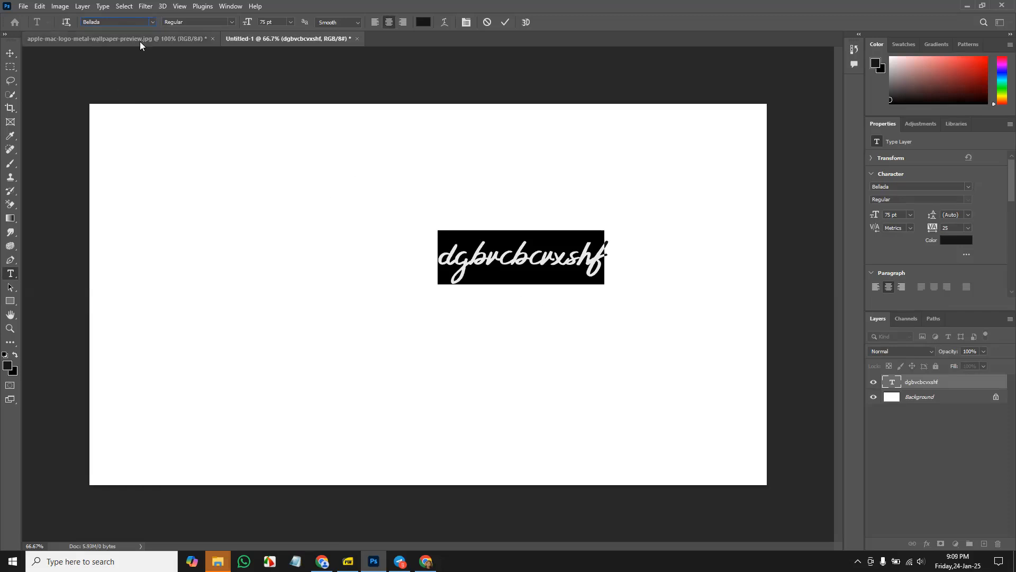
pyautogui.click(231, 21)
pyautogui.click(232, 20)
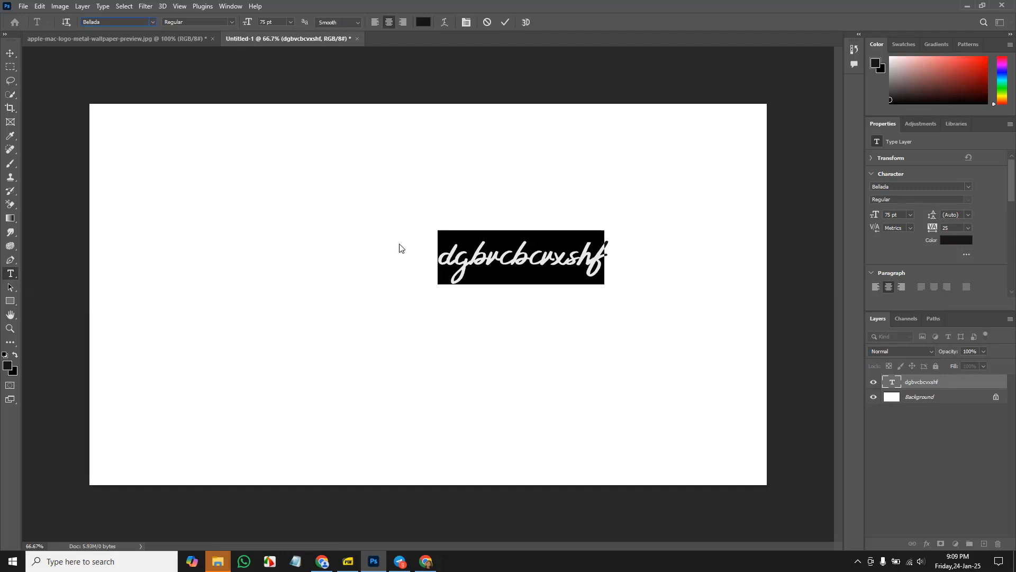
pyautogui.click(153, 21)
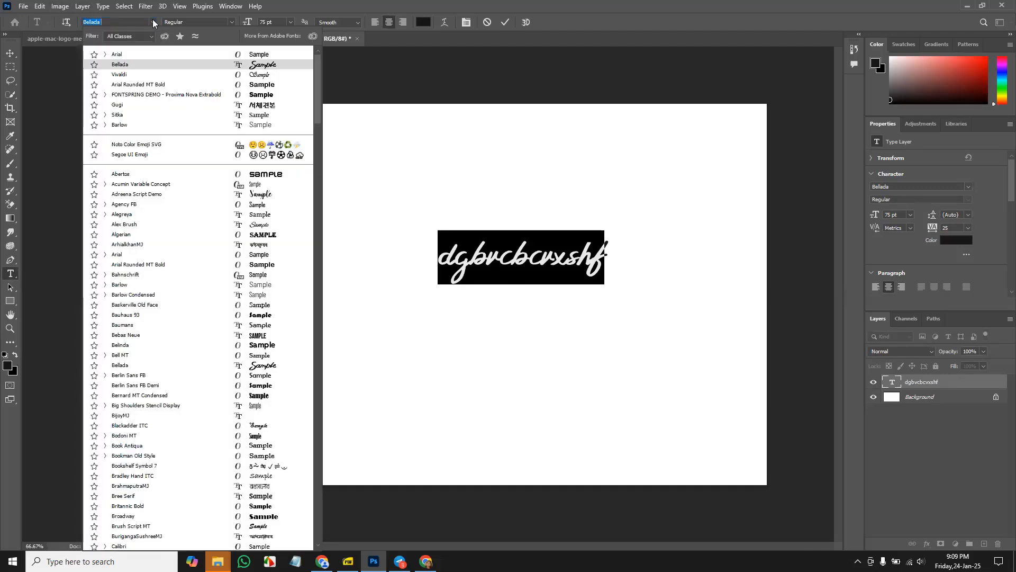
pyautogui.click(143, 52)
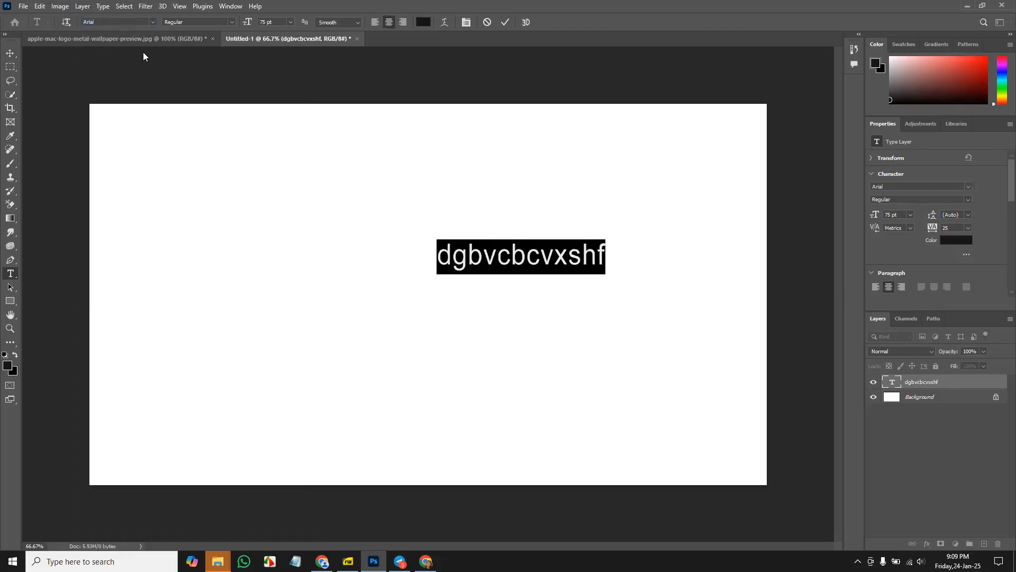
# - Try the Bold style on the text, settle on Bold Italic, and set the font size to 150 pt
pyautogui.click(232, 22)
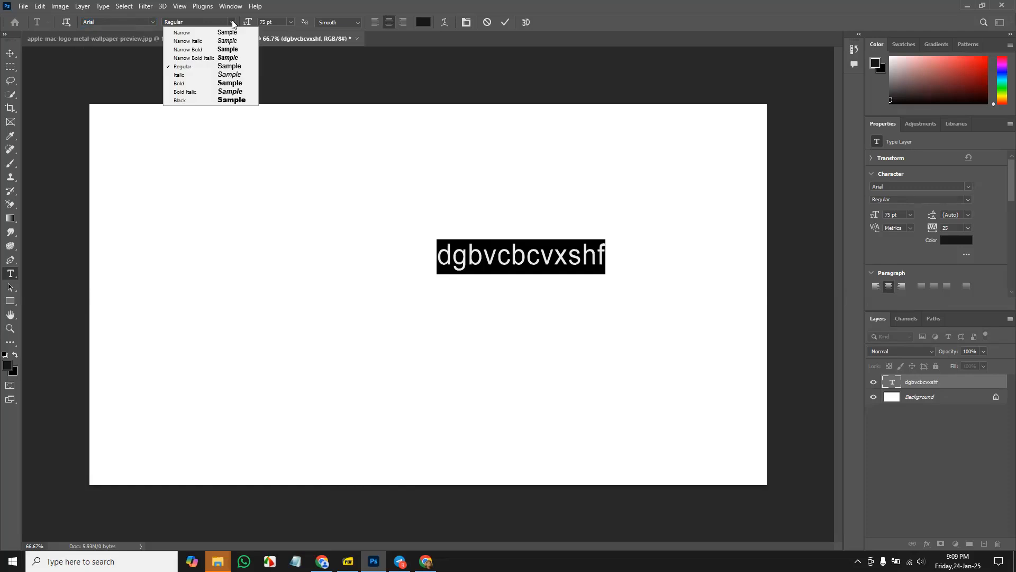
pyautogui.click(182, 84)
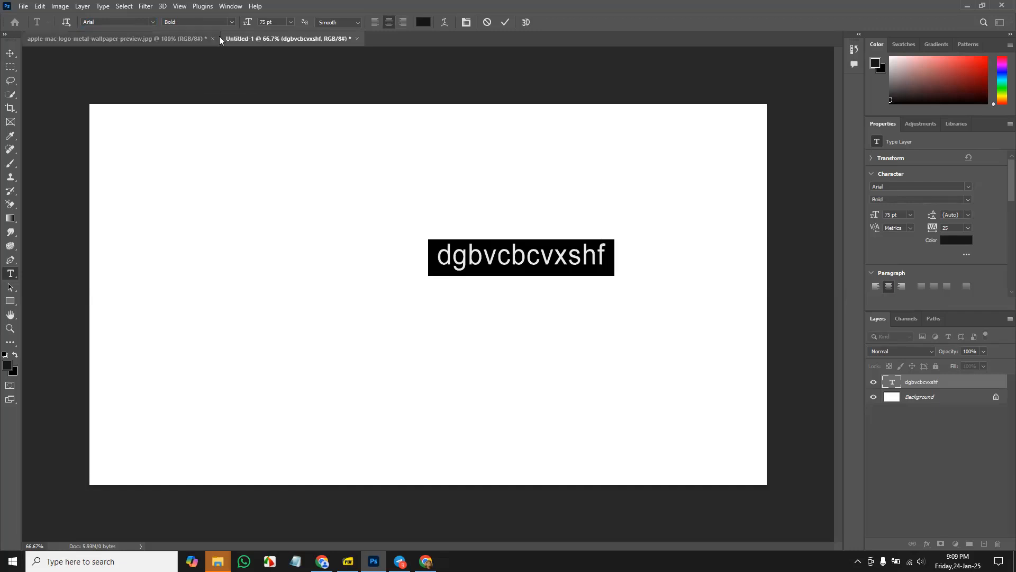
pyautogui.click(229, 21)
pyautogui.click(201, 93)
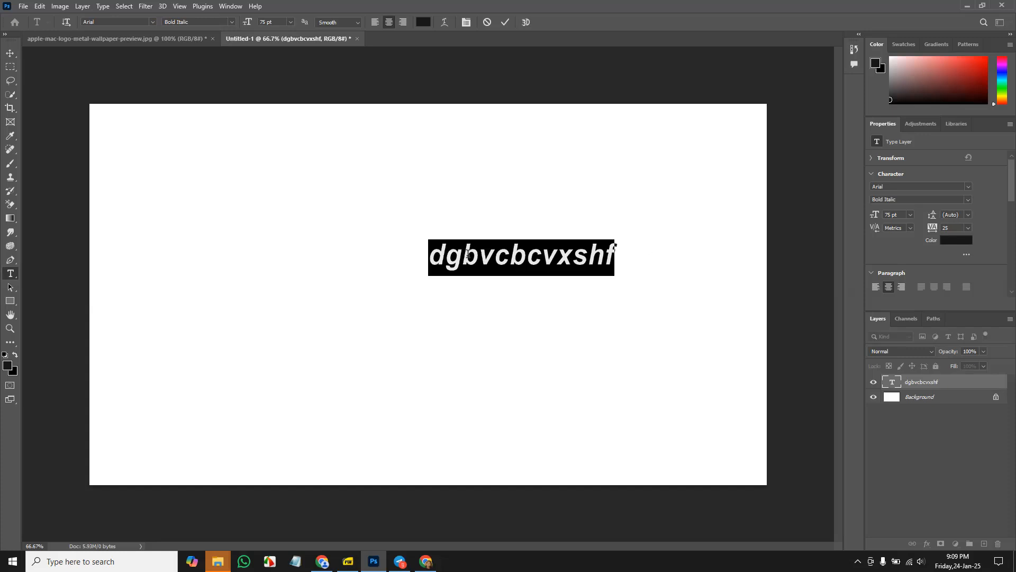
pyautogui.click(292, 22)
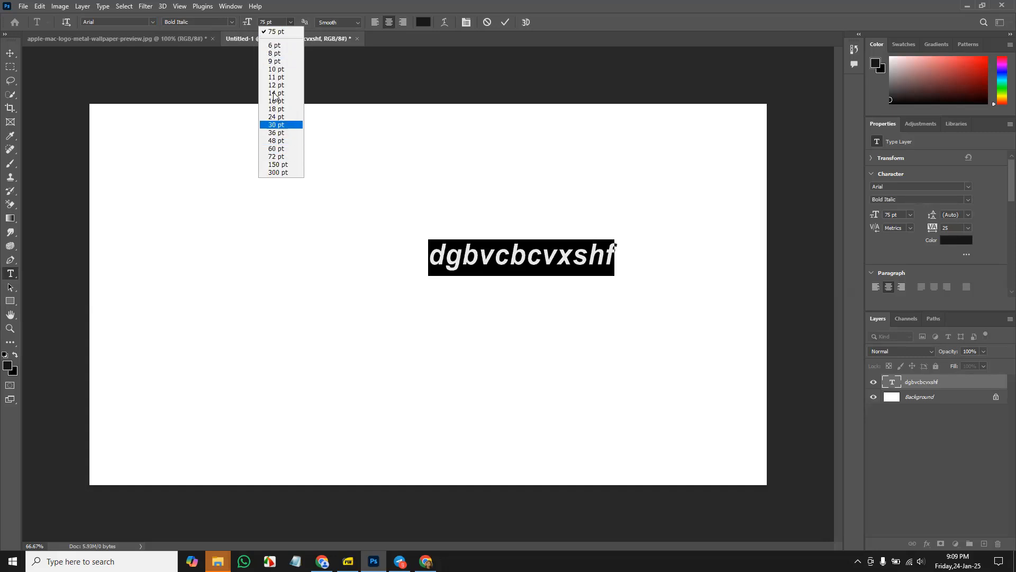
pyautogui.click(285, 165)
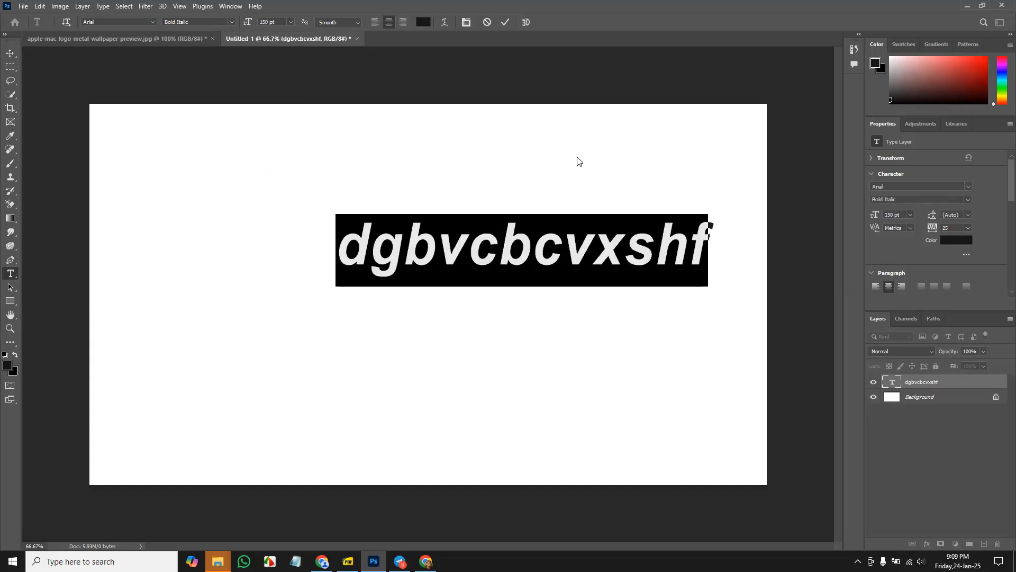
# - Replace the horizontal text with a person's first name written with the Vertical Type Tool, and deselect the text layer
pyautogui.rightClick(12, 273)
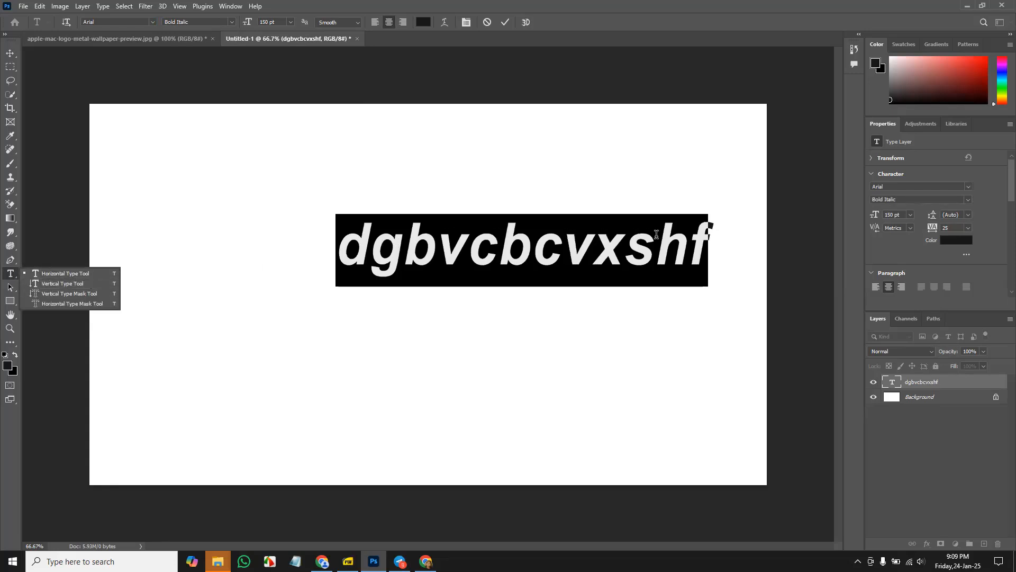
pyautogui.click(63, 283)
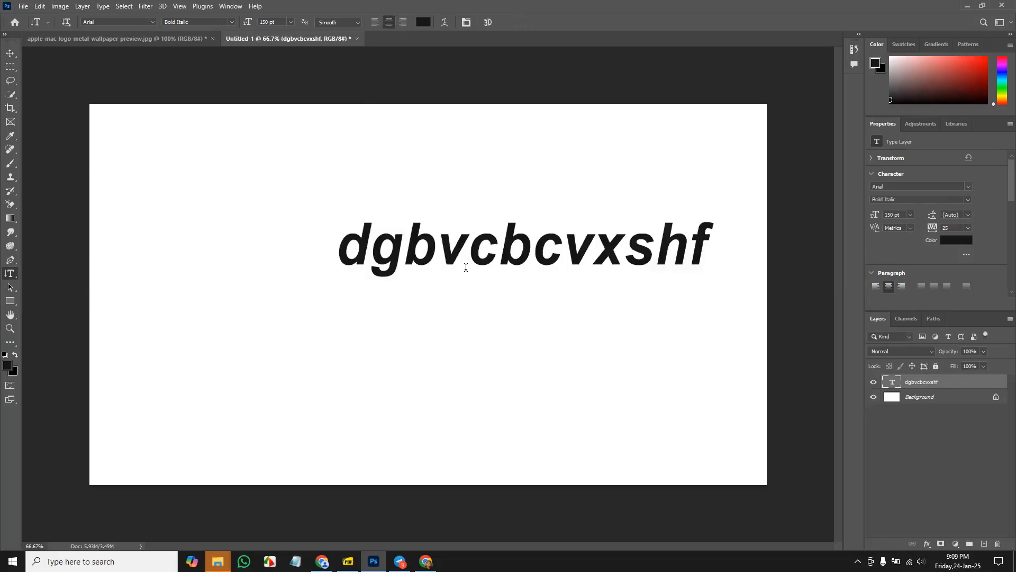
pyautogui.click(516, 169)
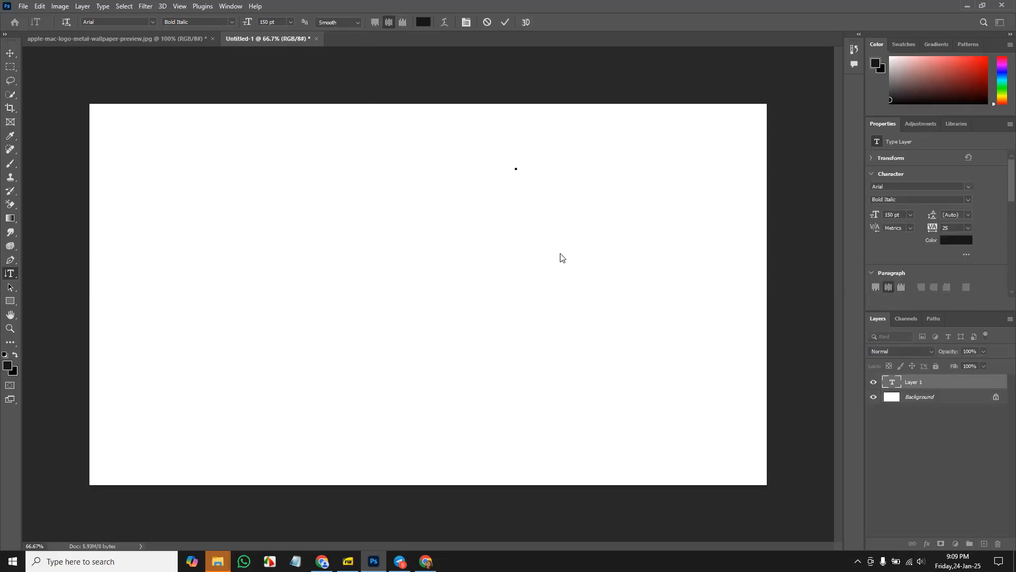
pyautogui.write('Sahal')
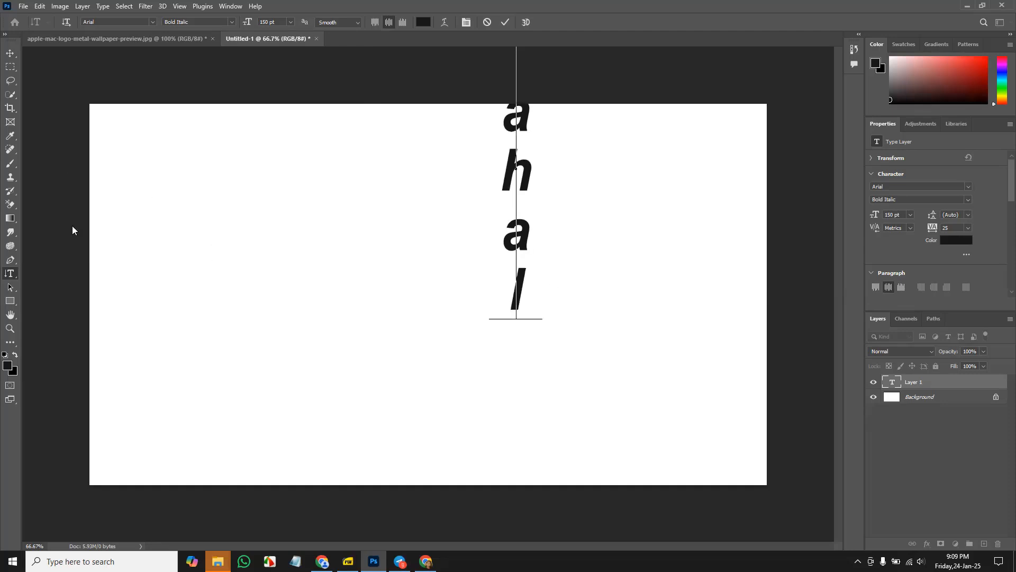
pyautogui.click(934, 430)
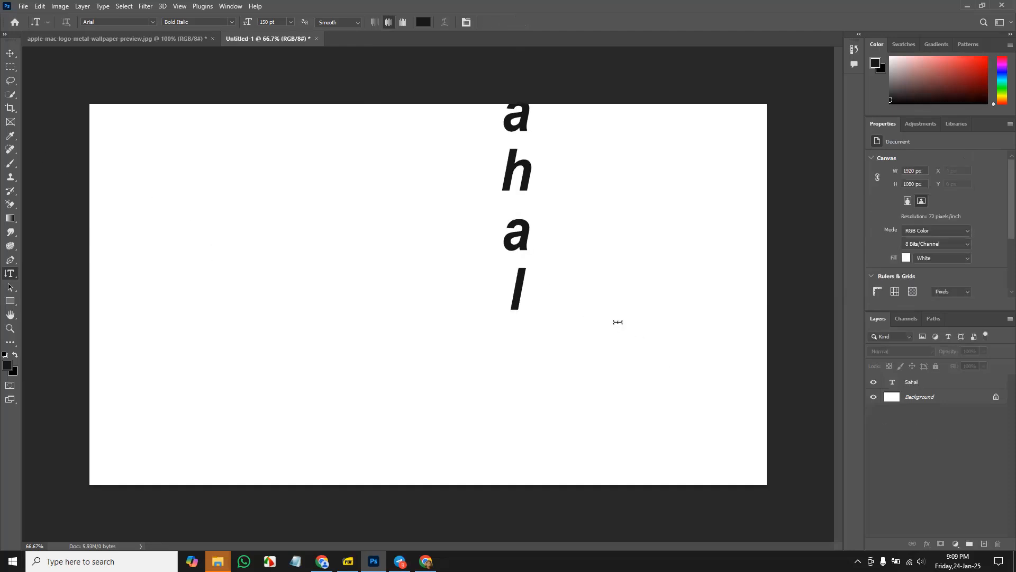
# - Move the vertical text fully into the middle of the canvas and delete its layer
pyautogui.press('v')
pyautogui.click(519, 288)
pyautogui.moveTo(518, 289); pyautogui.dragTo(437, 372)
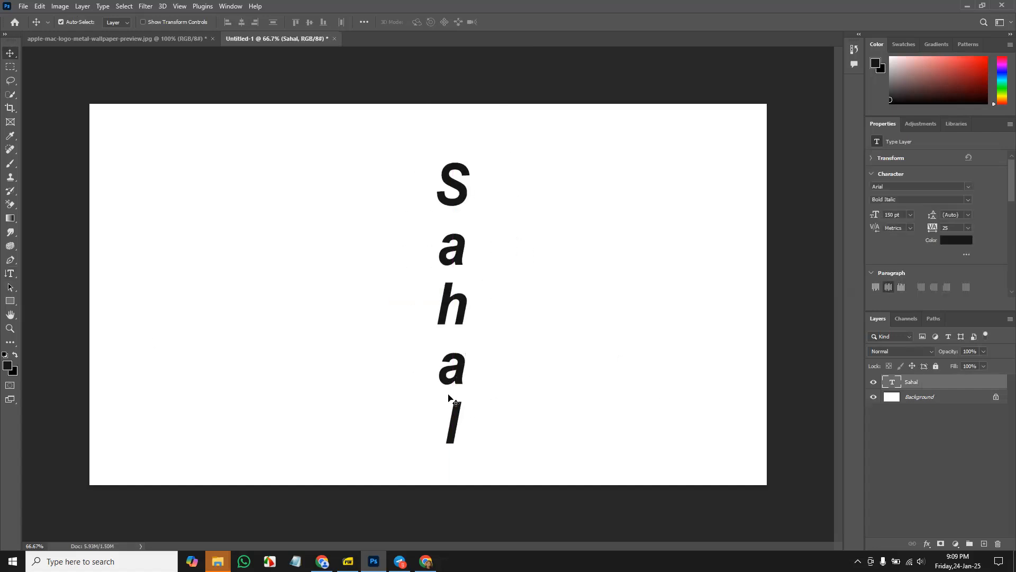
pyautogui.press('Delete')
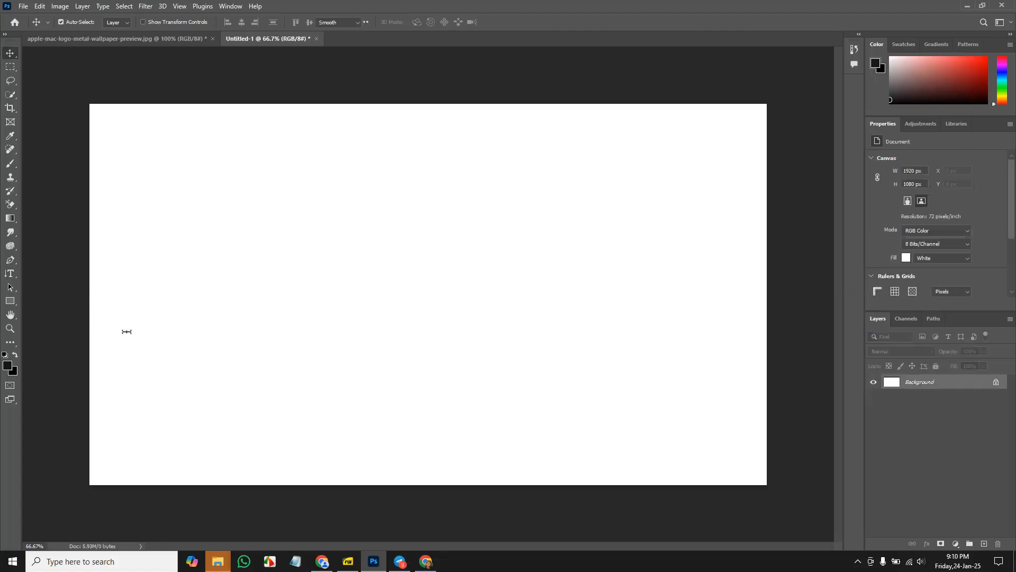
pyautogui.press('t')
pyautogui.rightClick(7, 276)
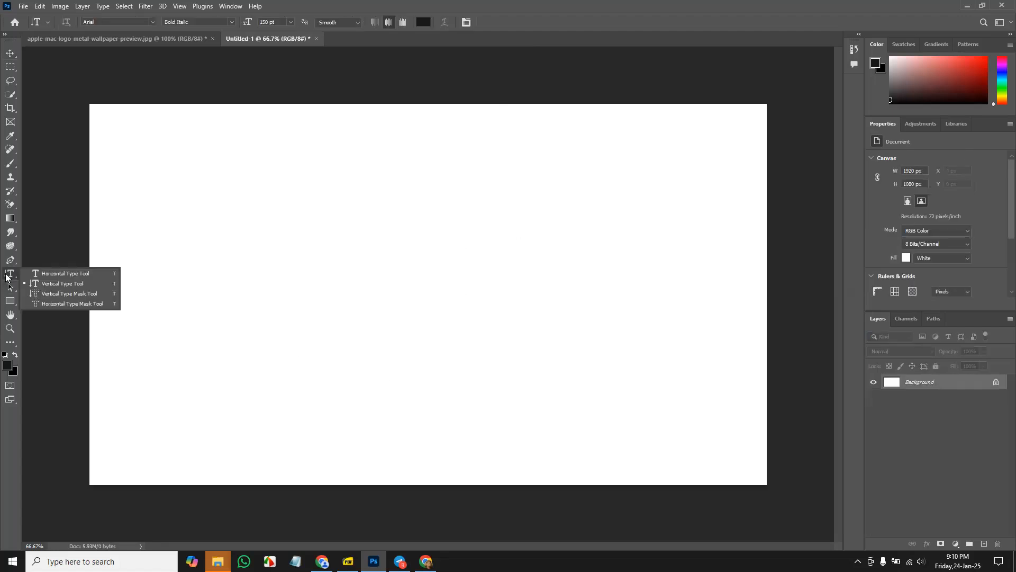
pyautogui.click(48, 273)
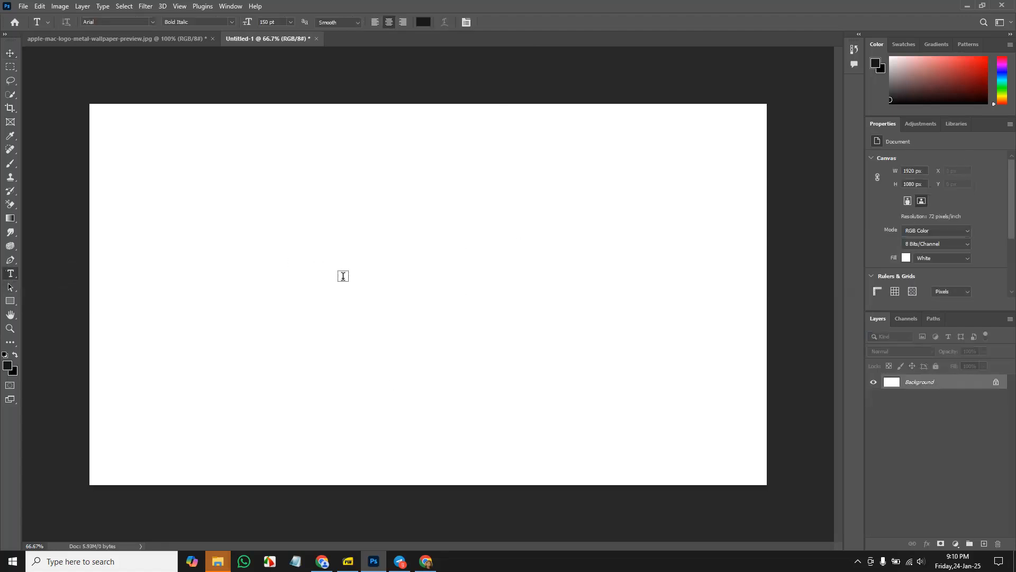
pyautogui.click(369, 287)
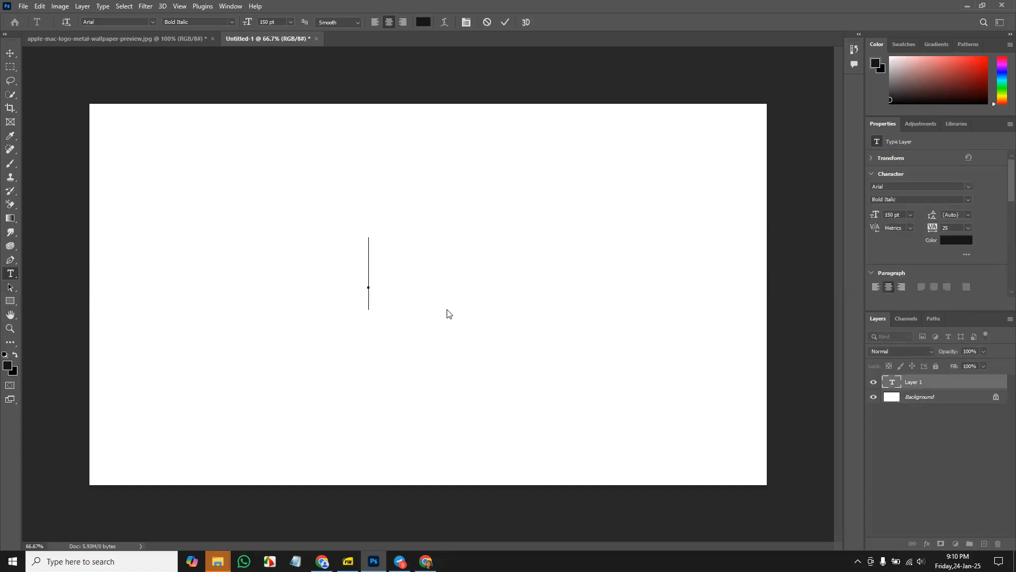
pyautogui.click(9, 55)
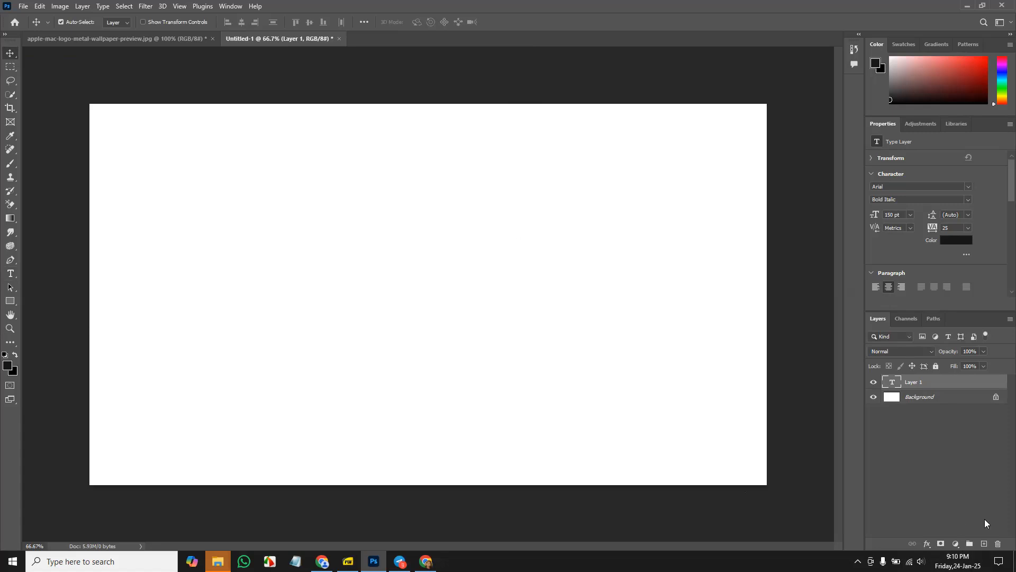
pyautogui.press('Delete')
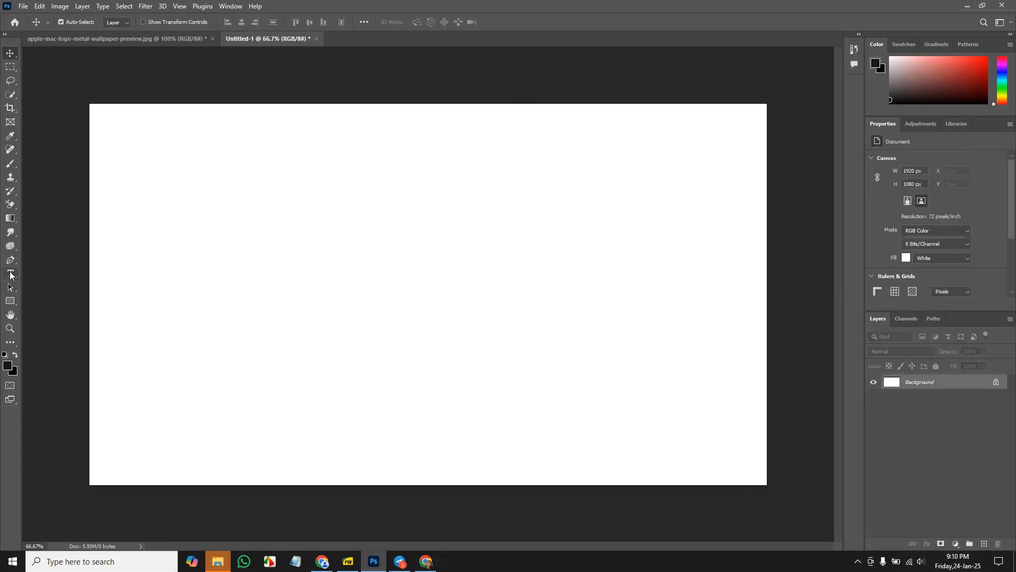
# - Write the sample point text "bn,dsfgmn" on the canvas with the Horizontal Type Tool, and clear it
pyautogui.click(10, 275)
pyautogui.rightClick(10, 275)
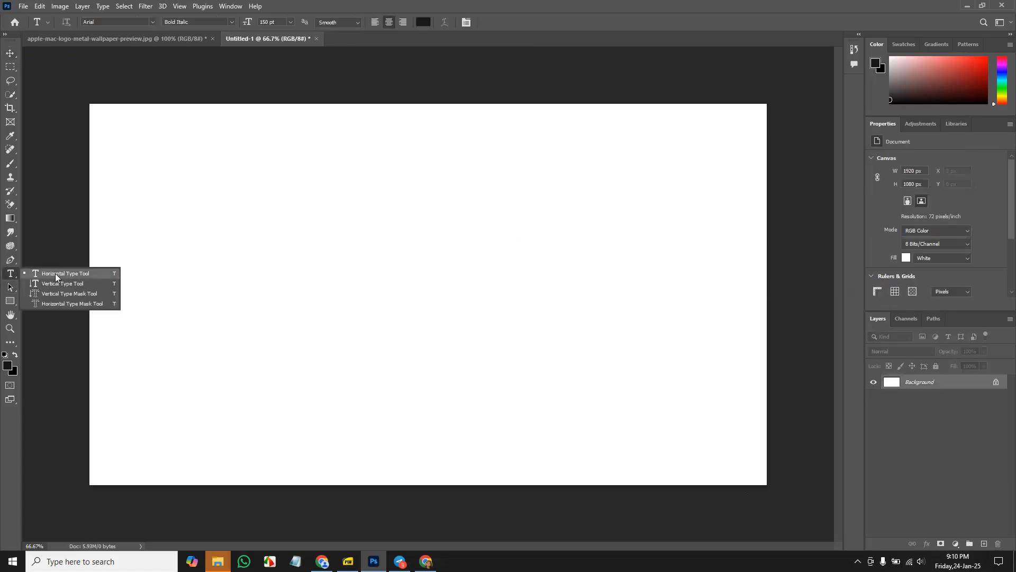
pyautogui.click(55, 273)
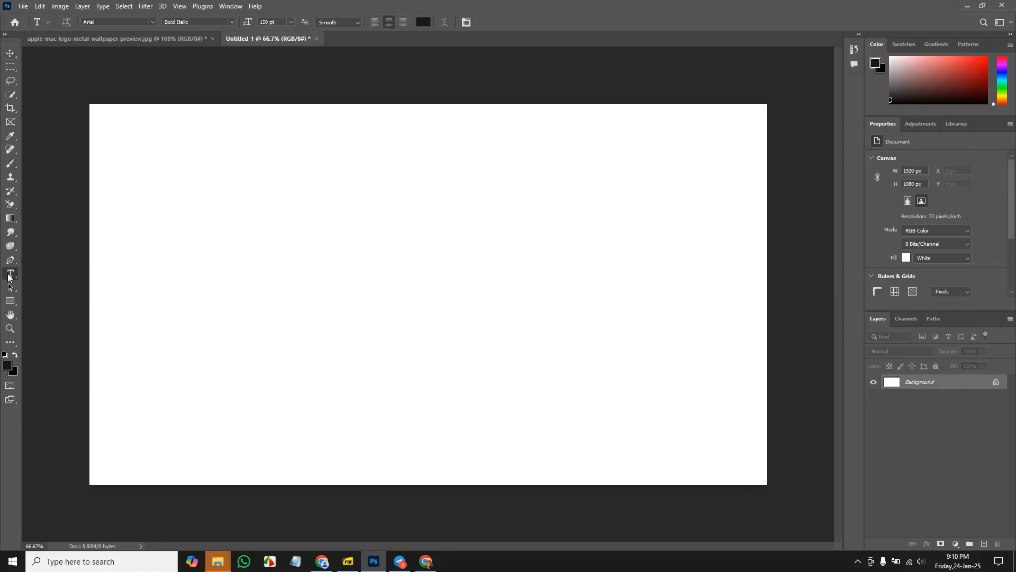
pyautogui.click(368, 285)
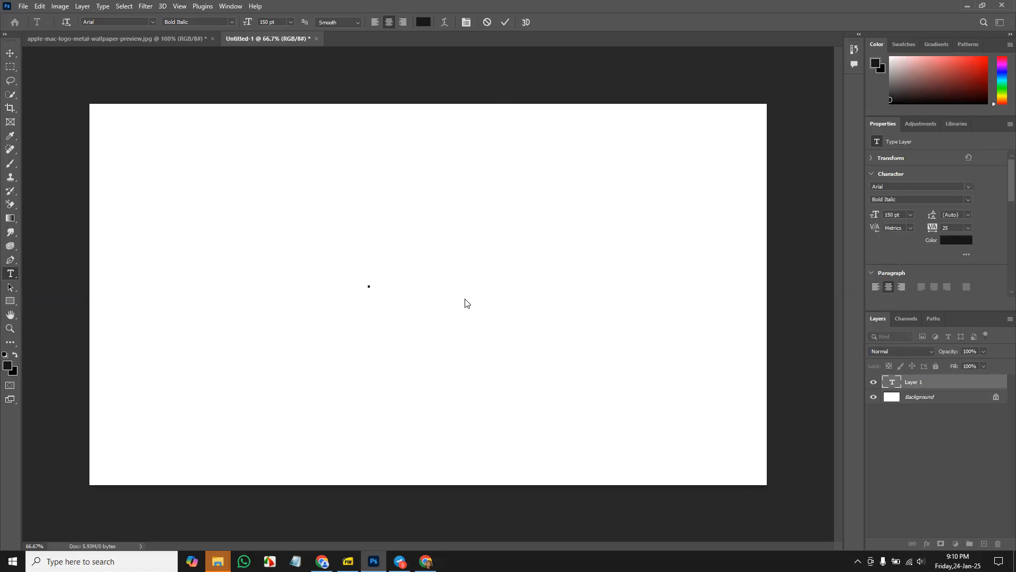
pyautogui.write('bn,dsfgmn')
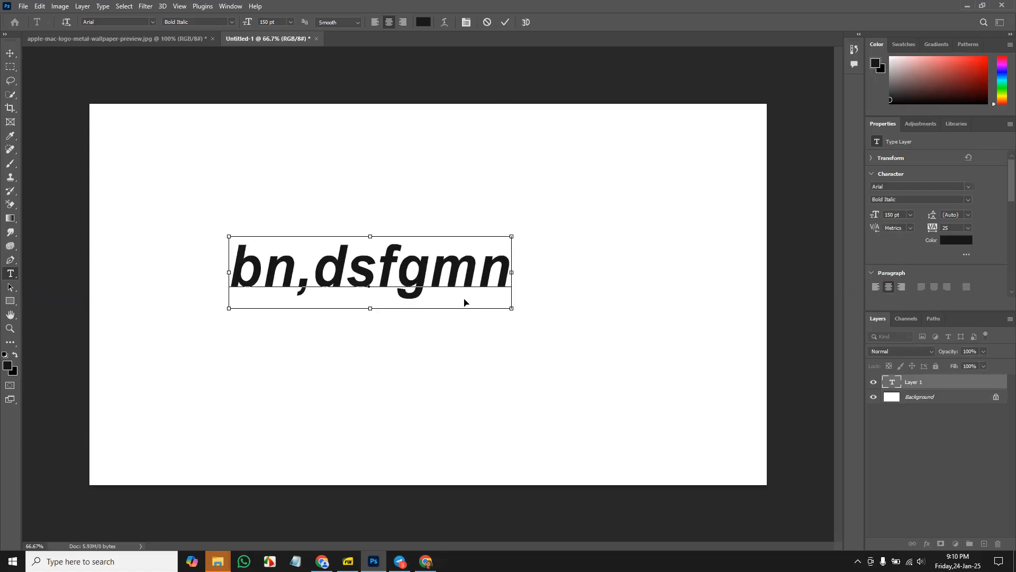
pyautogui.hotkey('ctrl', 'a')
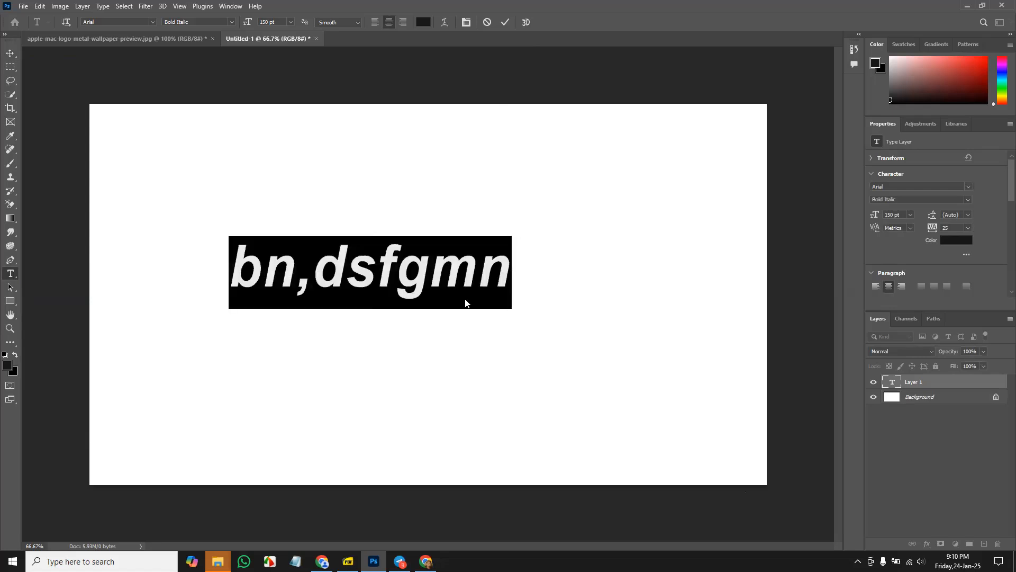
pyautogui.press('BackSpace')
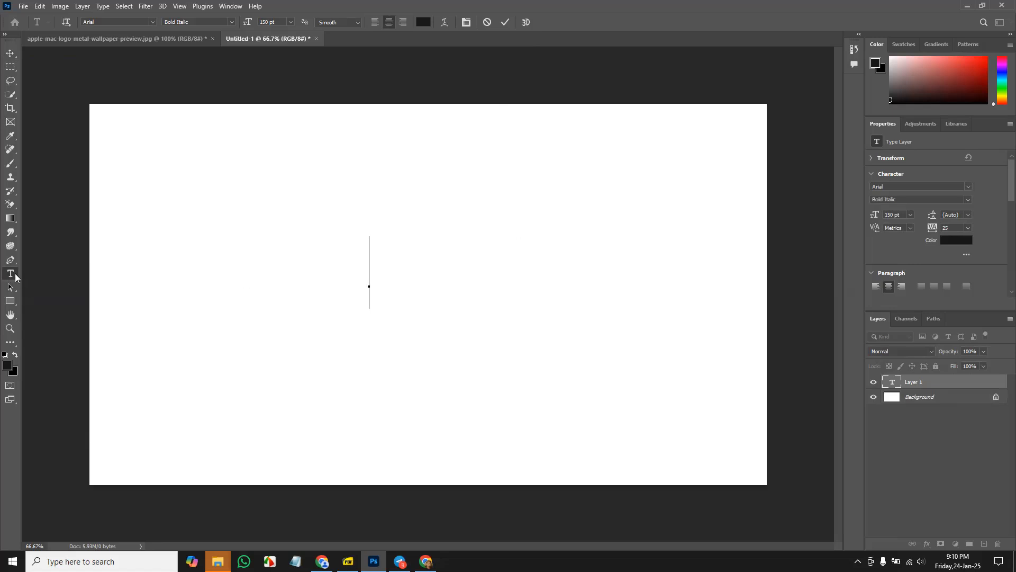
pyautogui.click(946, 407)
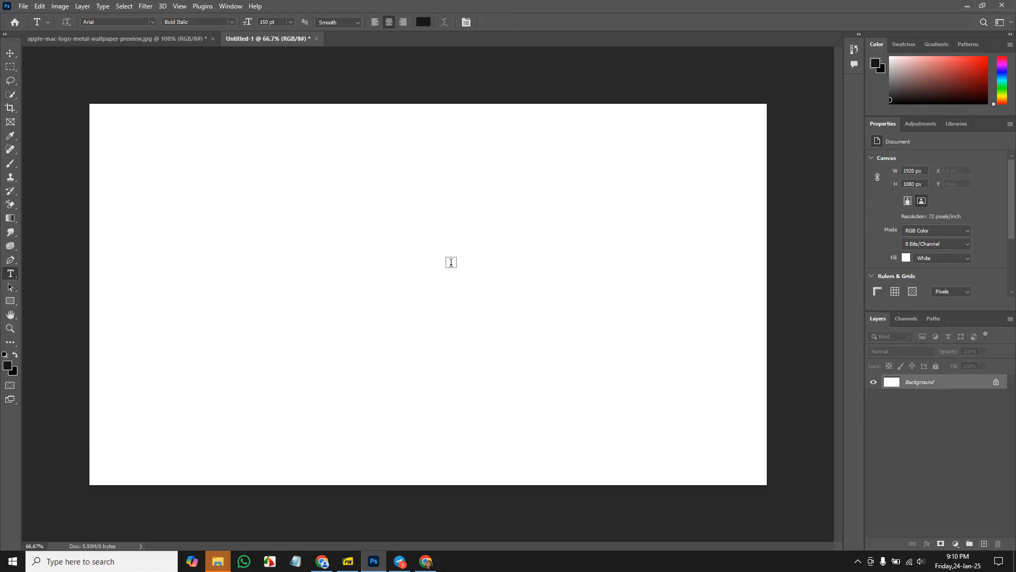
# - Draw a paragraph text box in the canvas's lower-right area, fill it with "sdfdsfvcxbxc", clear the text and delete its layer
pyautogui.moveTo(452, 264); pyautogui.dragTo(732, 457)
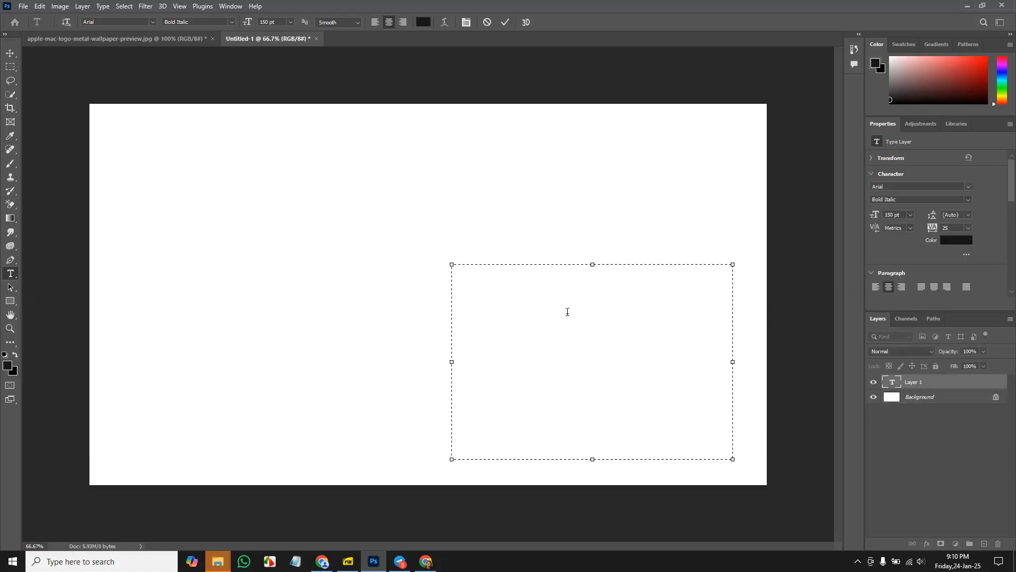
pyautogui.write('sdf')
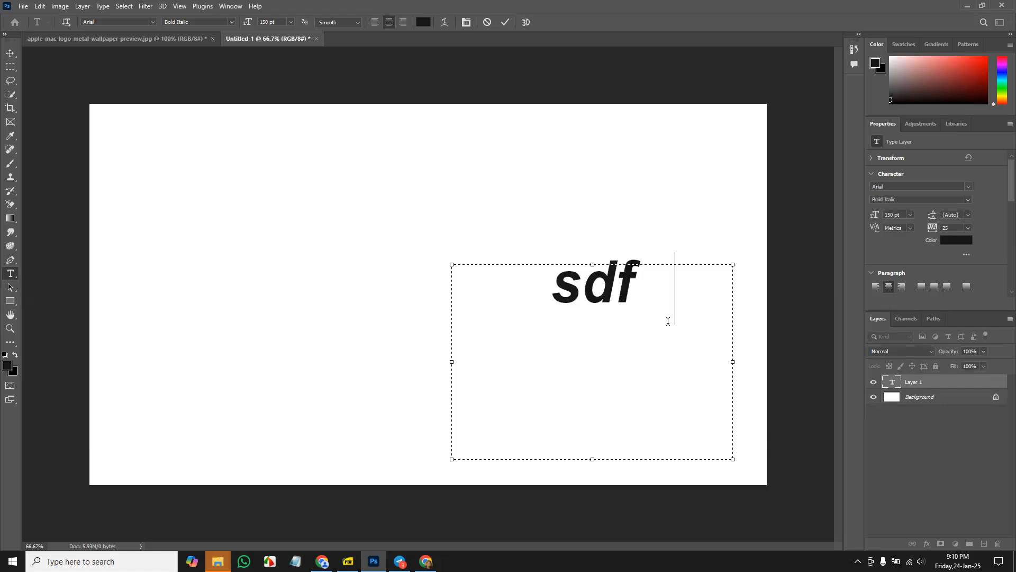
pyautogui.write('dsfvcxbxc')
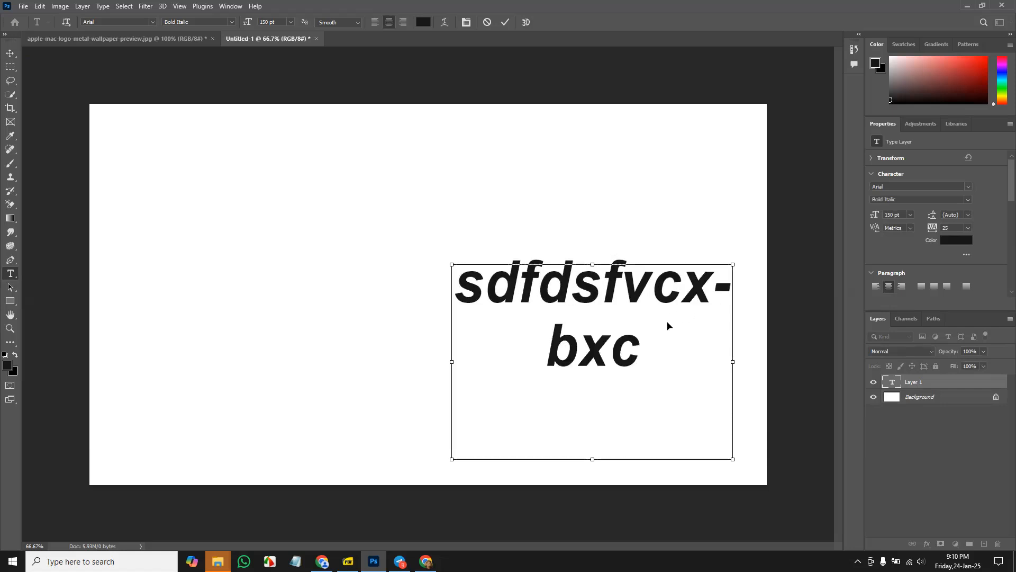
pyautogui.hotkey('ctrl', 'a')
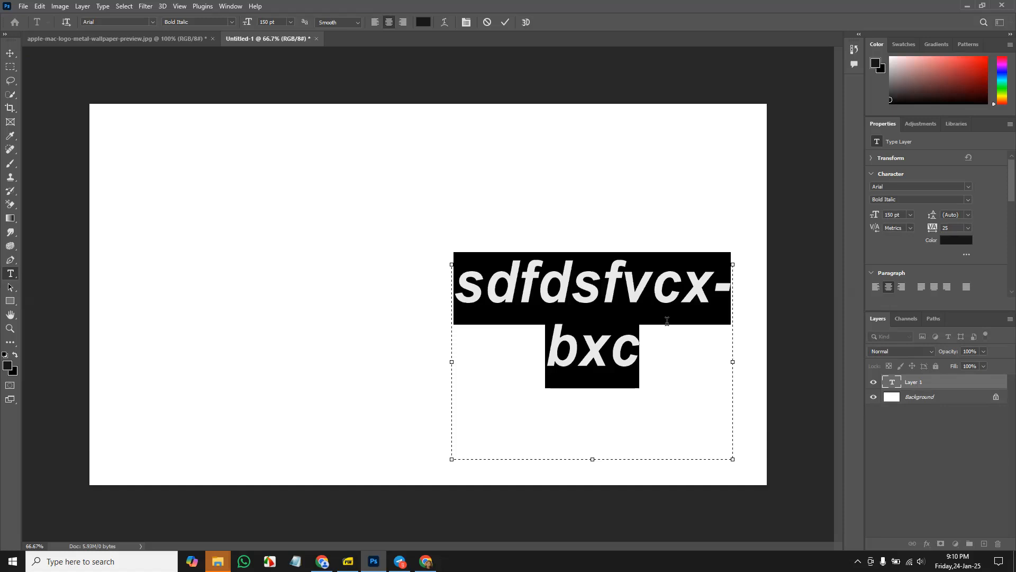
pyautogui.press('BackSpace')
pyautogui.click(969, 453)
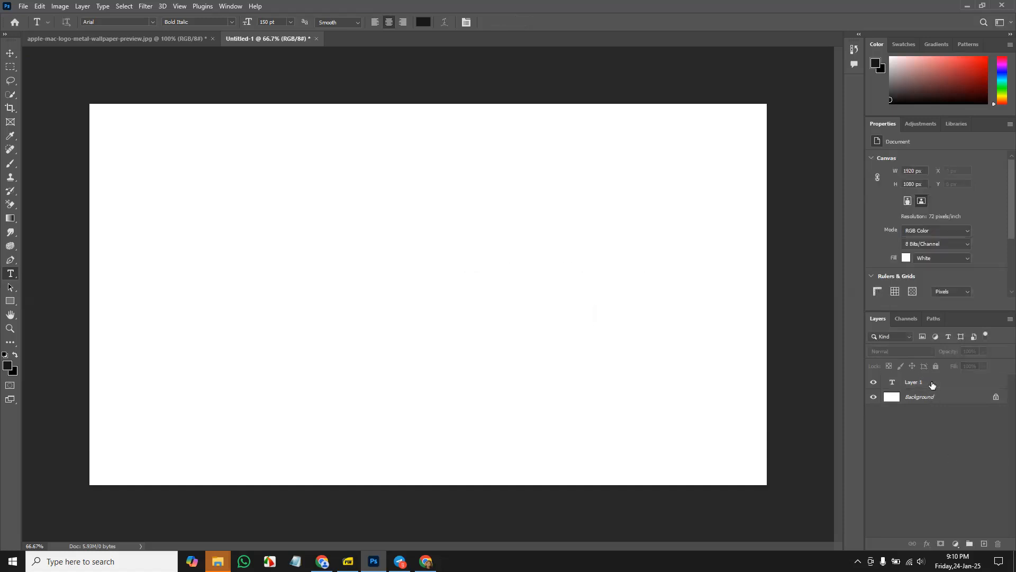
pyautogui.click(932, 385)
pyautogui.press('Delete')
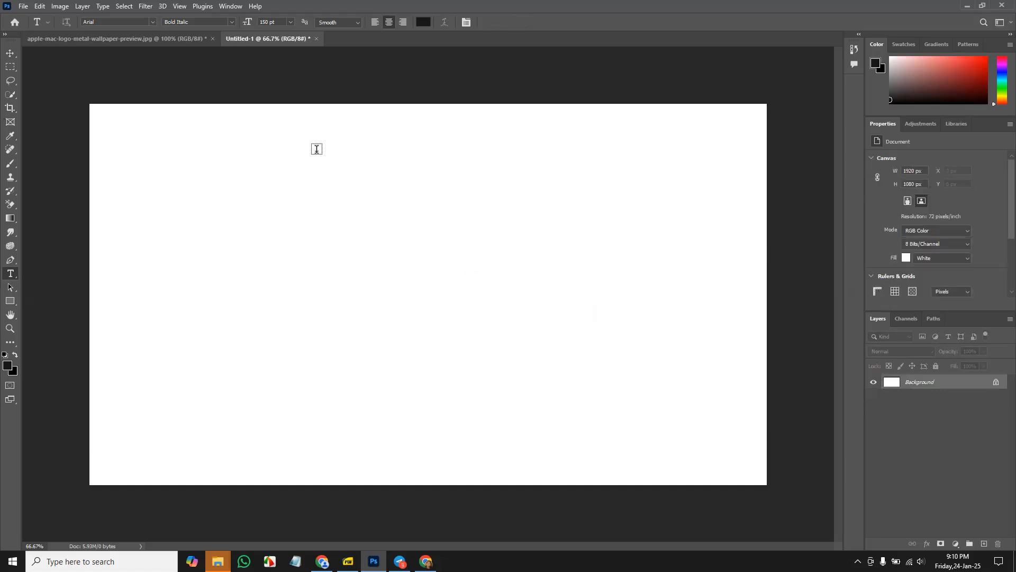
# - Draw a tall paragraph text box in the middle of the canvas and fill it with Lorem Ipsum placeholder text
pyautogui.moveTo(327, 123); pyautogui.dragTo(573, 476)
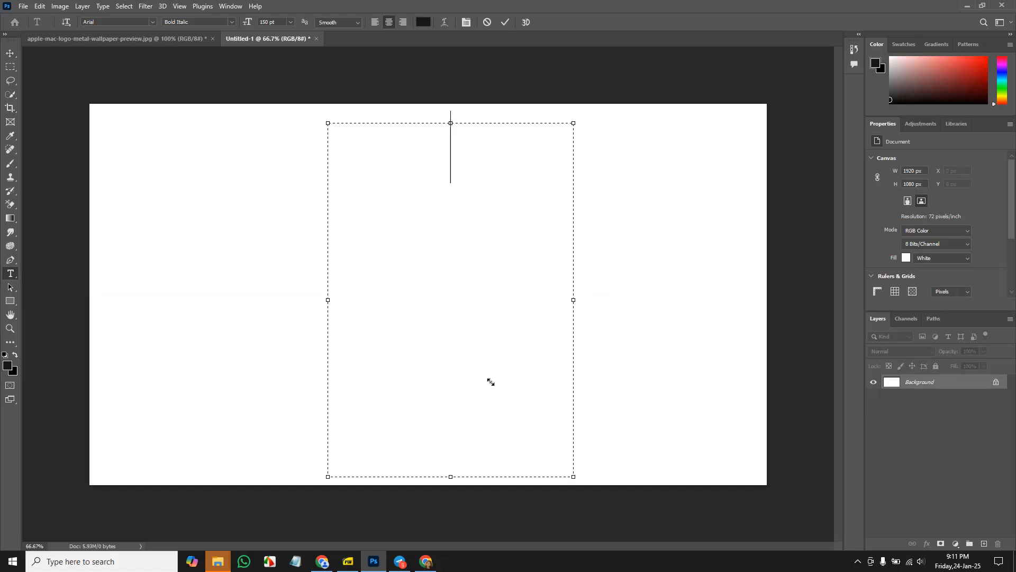
pyautogui.click(100, 7)
pyautogui.click(102, 7)
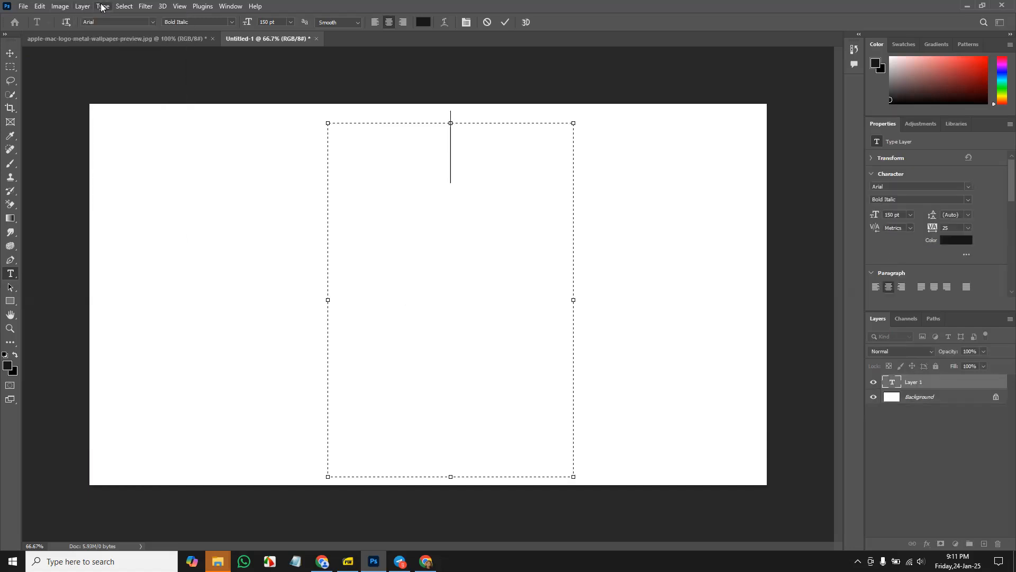
pyautogui.click(102, 6)
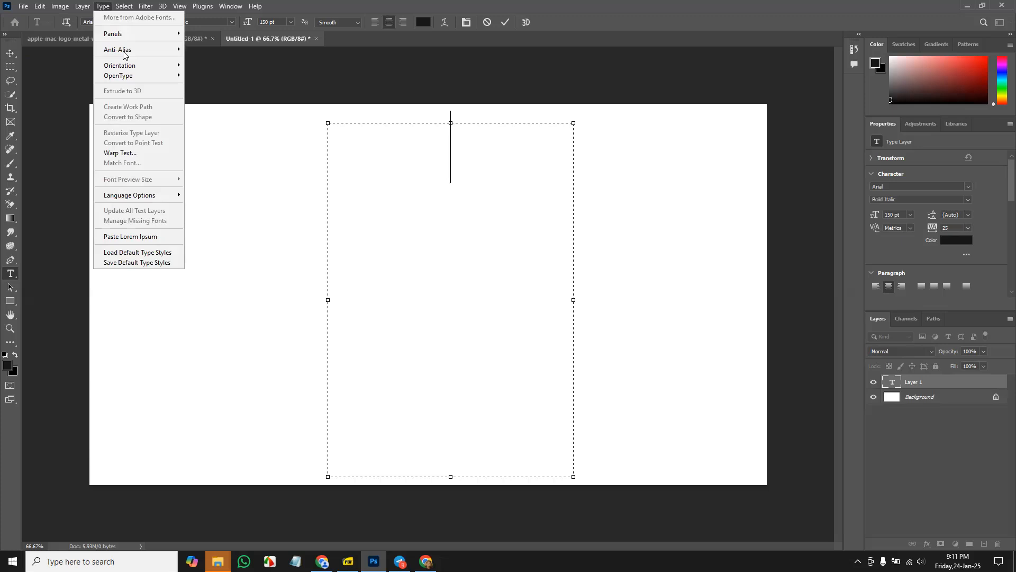
pyautogui.click(152, 238)
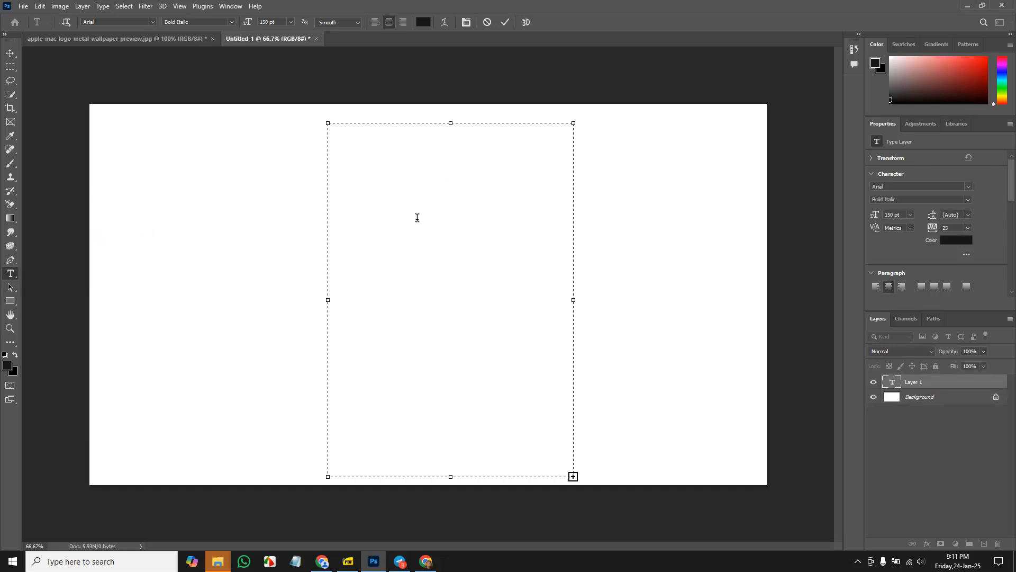
# - Try 12 pt and 14 pt on all the Lorem Ipsum text, and settle on a font size of 18 pt
pyautogui.hotkey('ctrl', 'a')
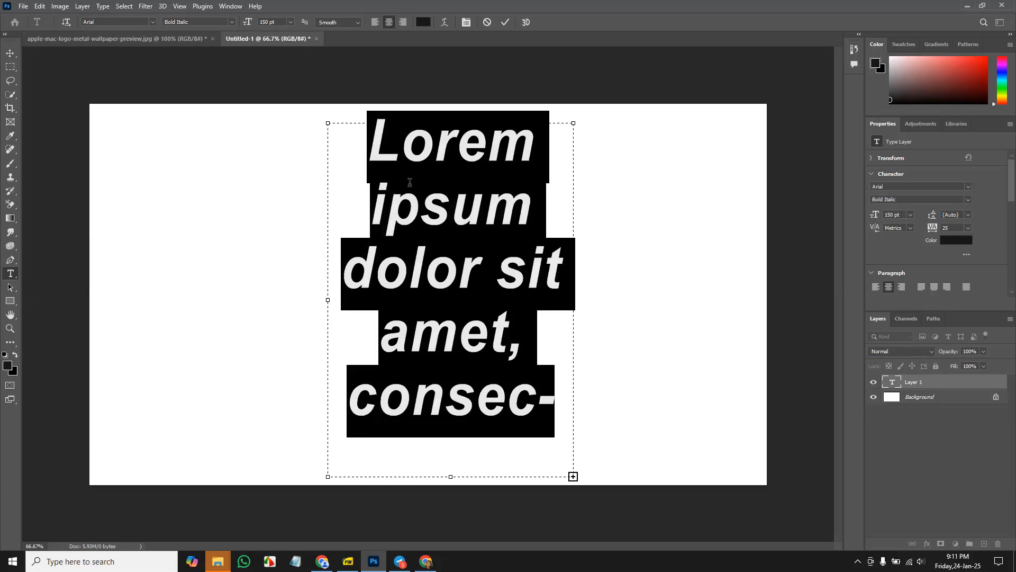
pyautogui.click(290, 21)
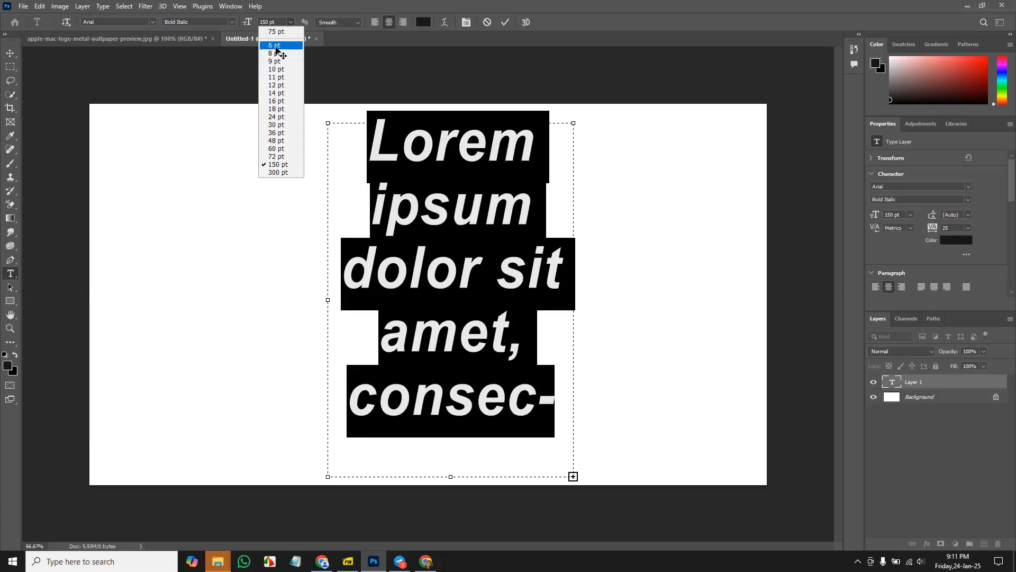
pyautogui.click(281, 86)
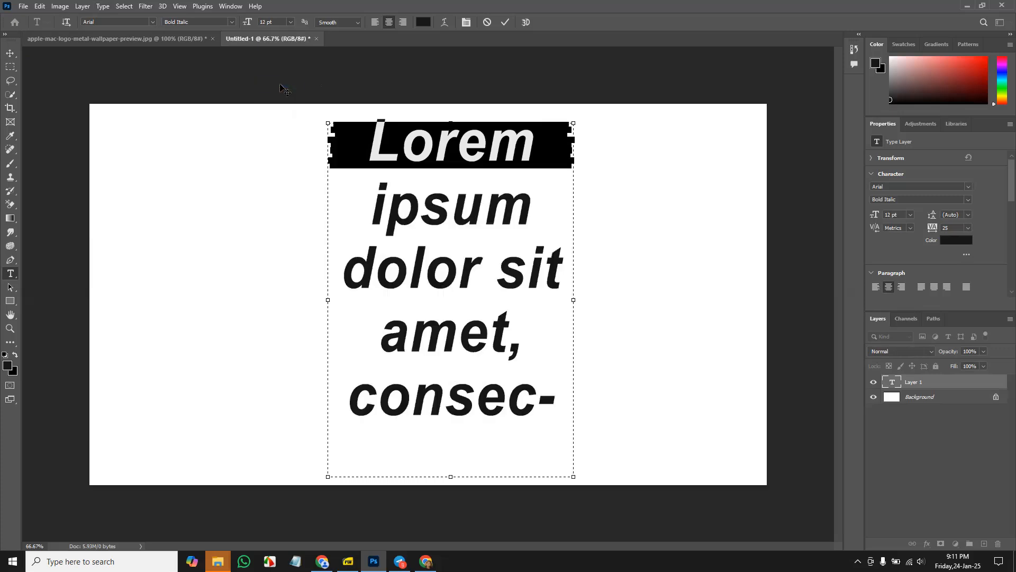
pyautogui.click(291, 22)
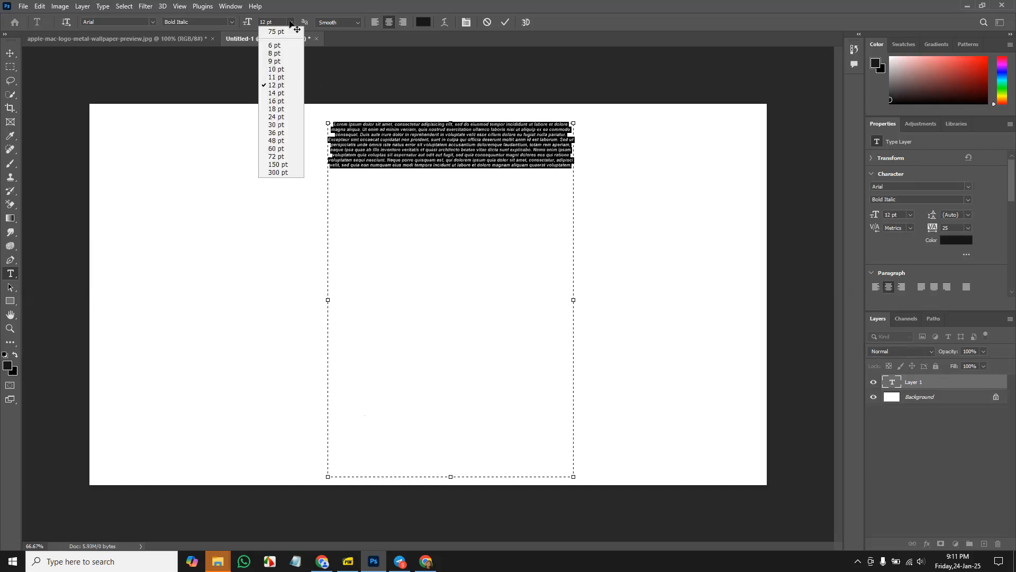
pyautogui.click(281, 93)
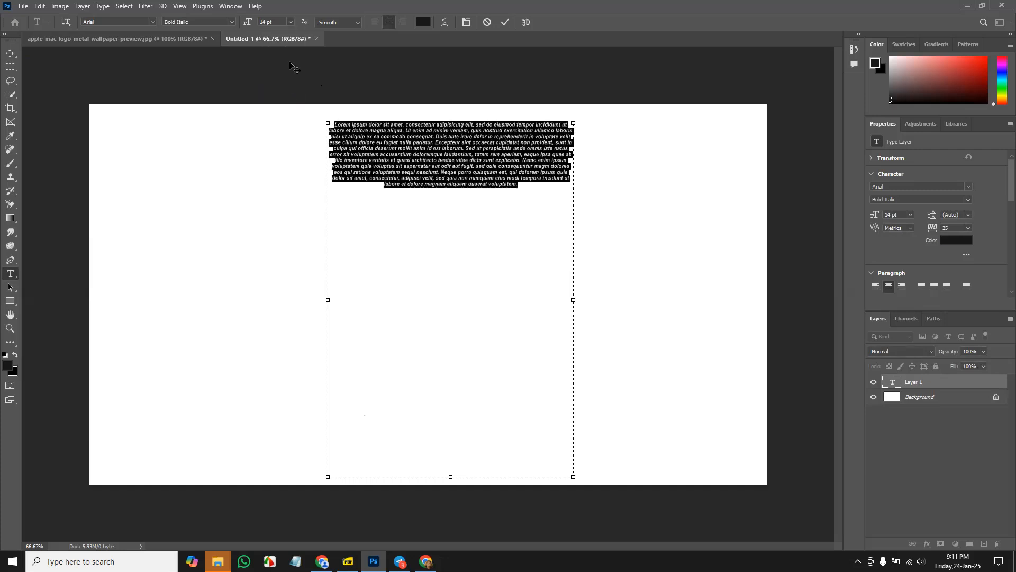
pyautogui.click(291, 22)
pyautogui.click(279, 109)
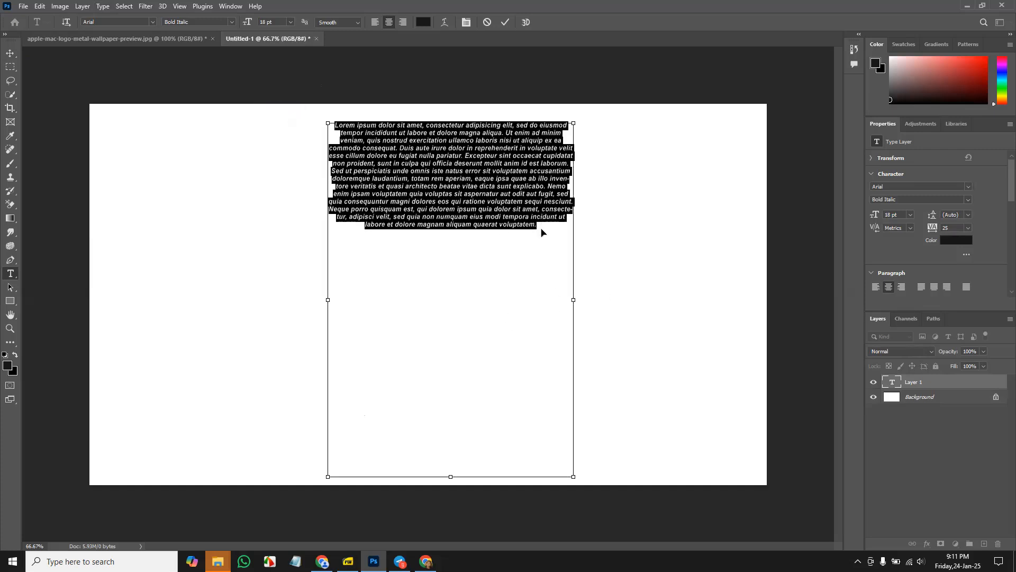
# - Copy the whole Lorem Ipsum paragraph and paste it twice below the original in the text box
pyautogui.click(543, 221)
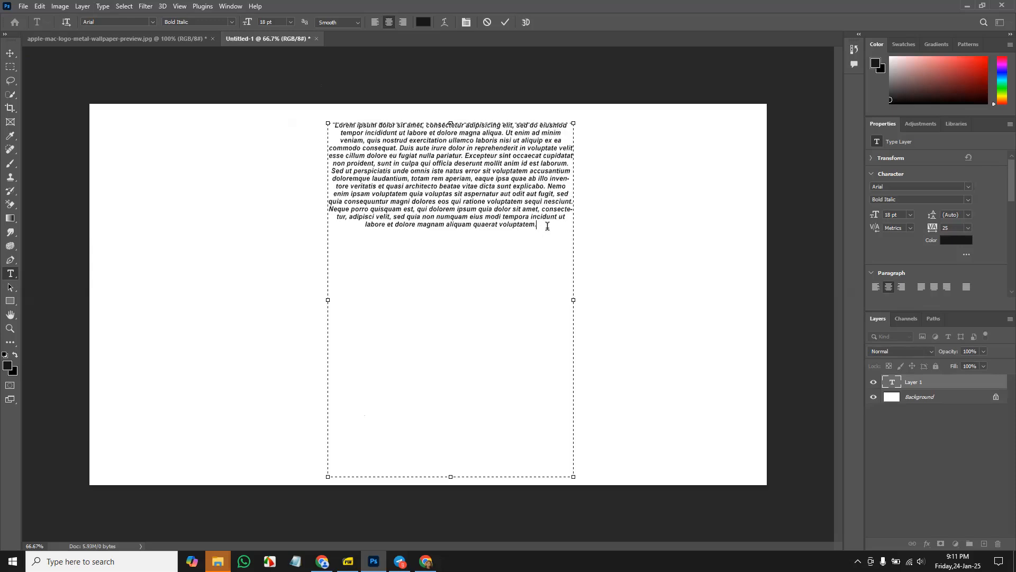
pyautogui.hotkey('shift', 'Home')
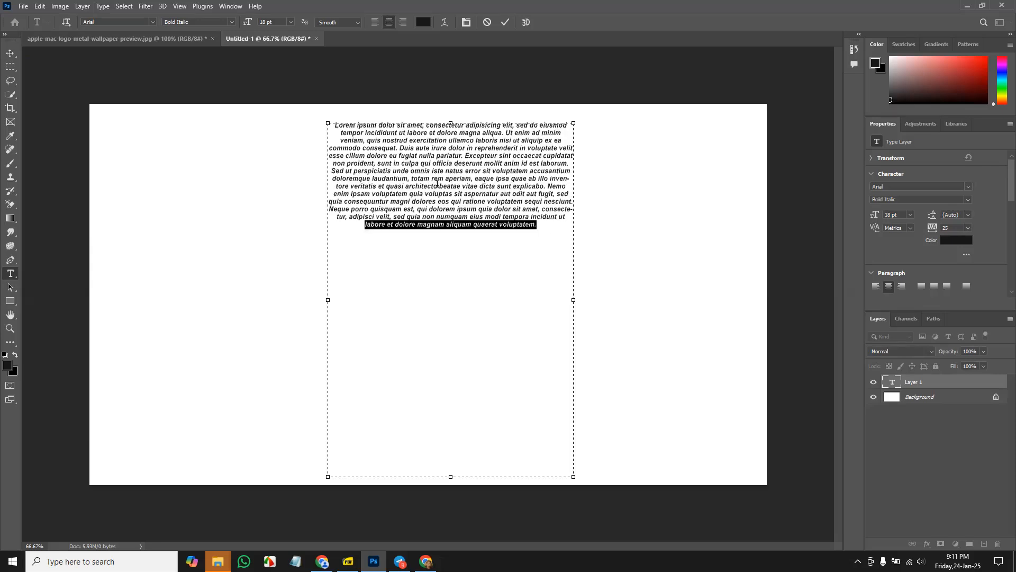
pyautogui.click(547, 228)
pyautogui.hotkey('ctrl', 'a')
pyautogui.hotkey('ctrl', 'c')
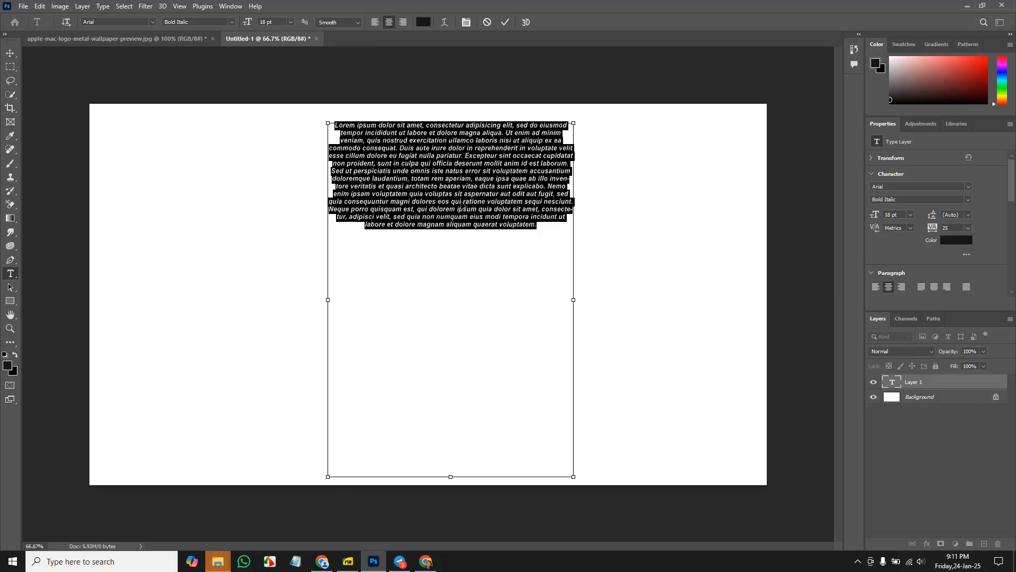
pyautogui.click(547, 228)
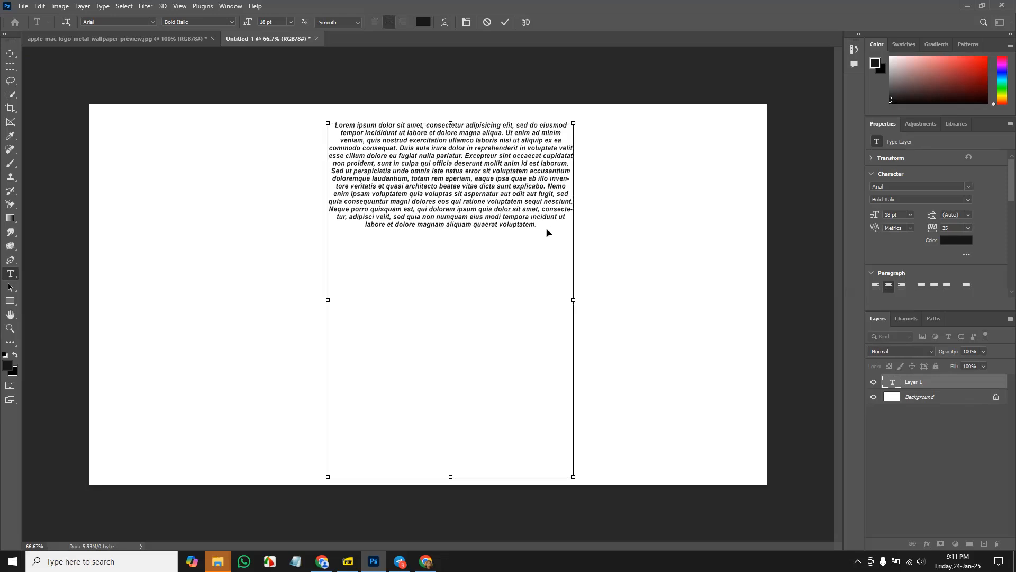
pyautogui.hotkey('ctrl', 'v')
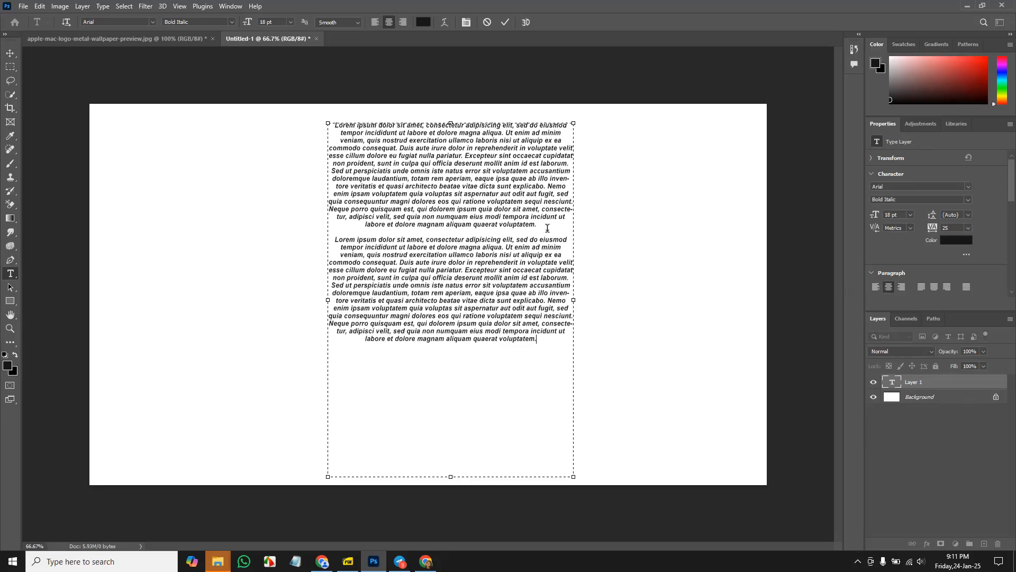
pyautogui.hotkey('ctrl', 'v')
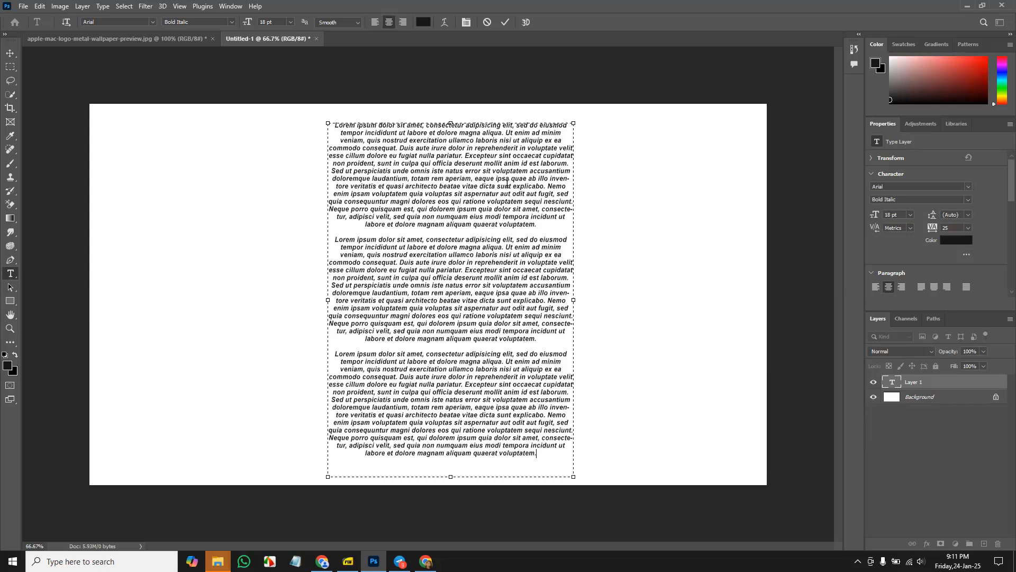
# - Open the Character settings for the first Lorem Ipsum paragraph and view its font and anti-aliasing choices
pyautogui.click(466, 22)
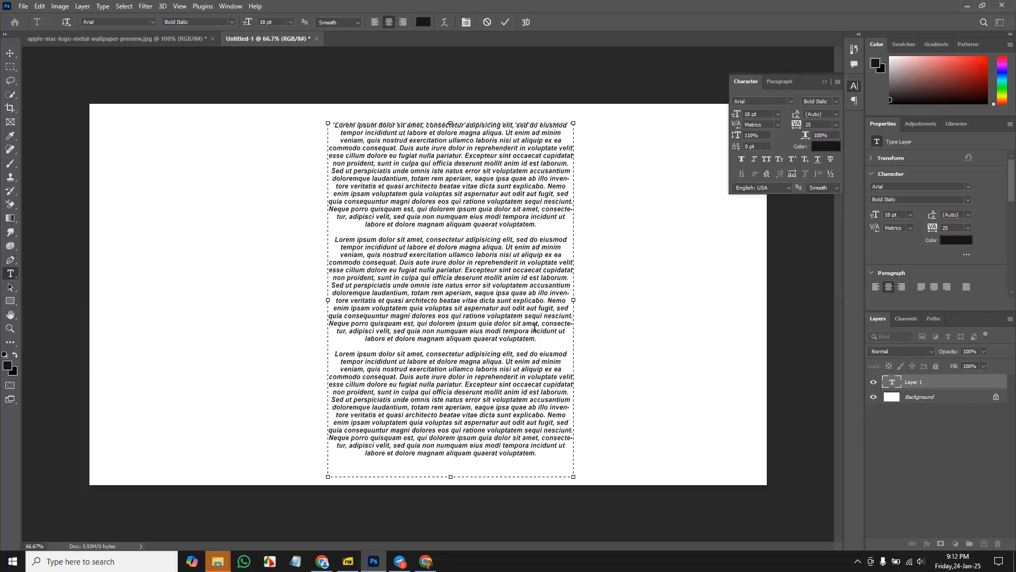
pyautogui.moveTo(549, 224); pyautogui.dragTo(325, 122)
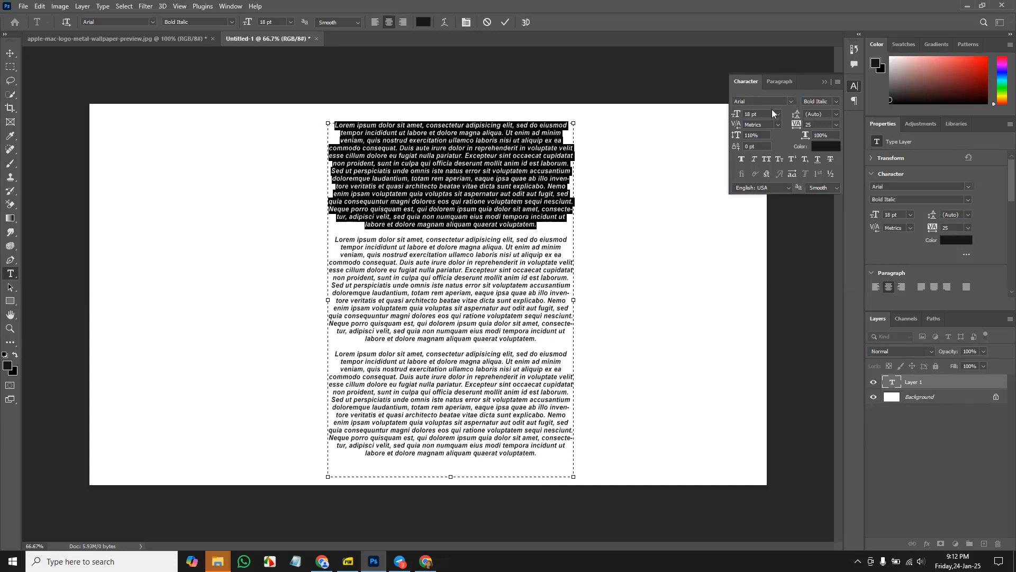
pyautogui.click(792, 101)
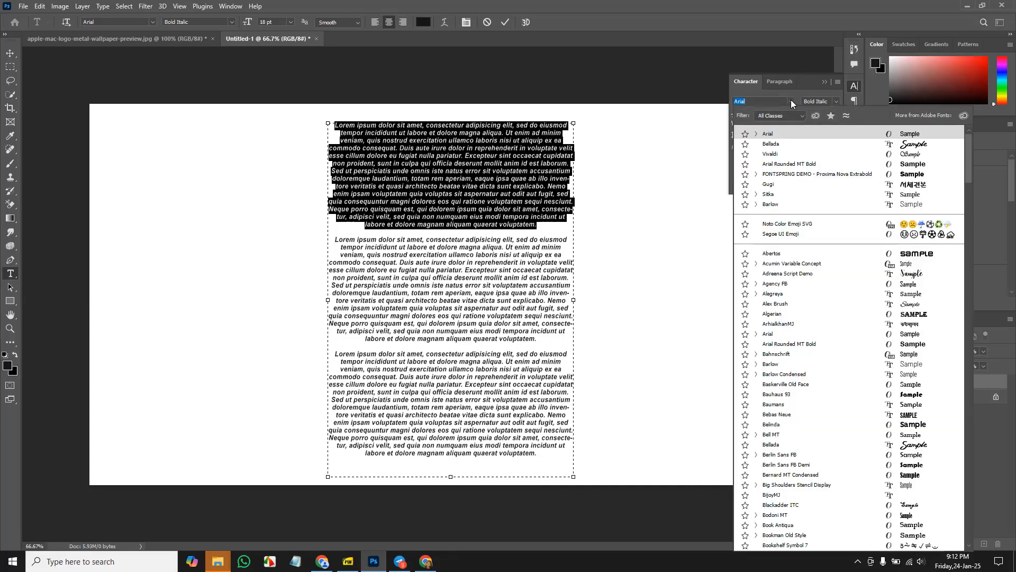
pyautogui.click(791, 100)
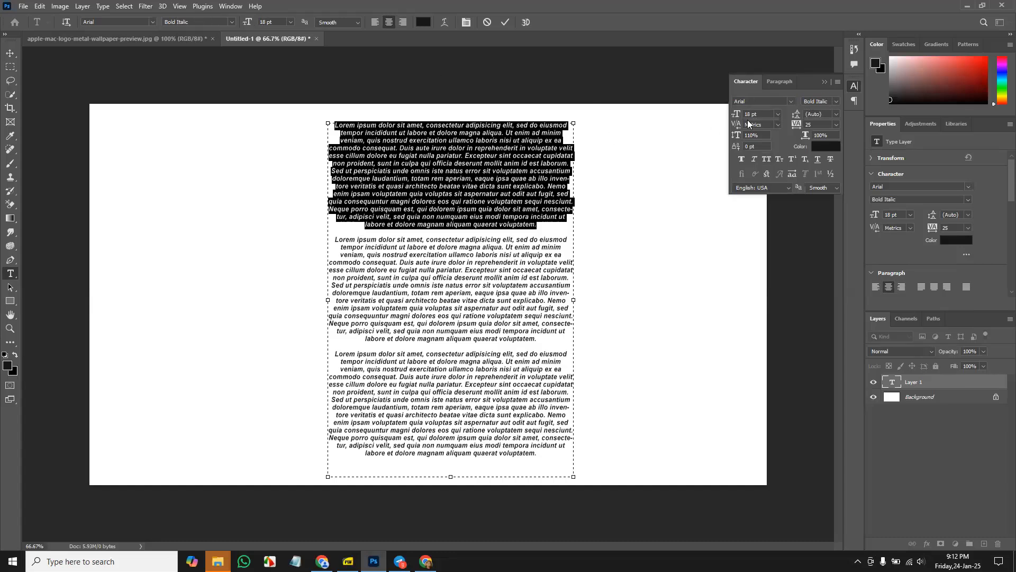
pyautogui.click(356, 24)
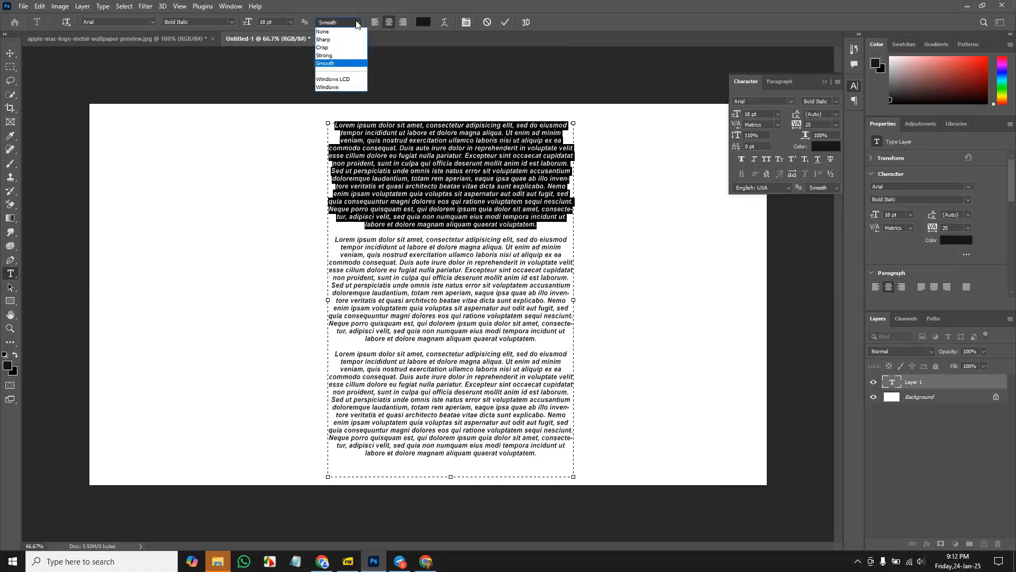
pyautogui.click(355, 24)
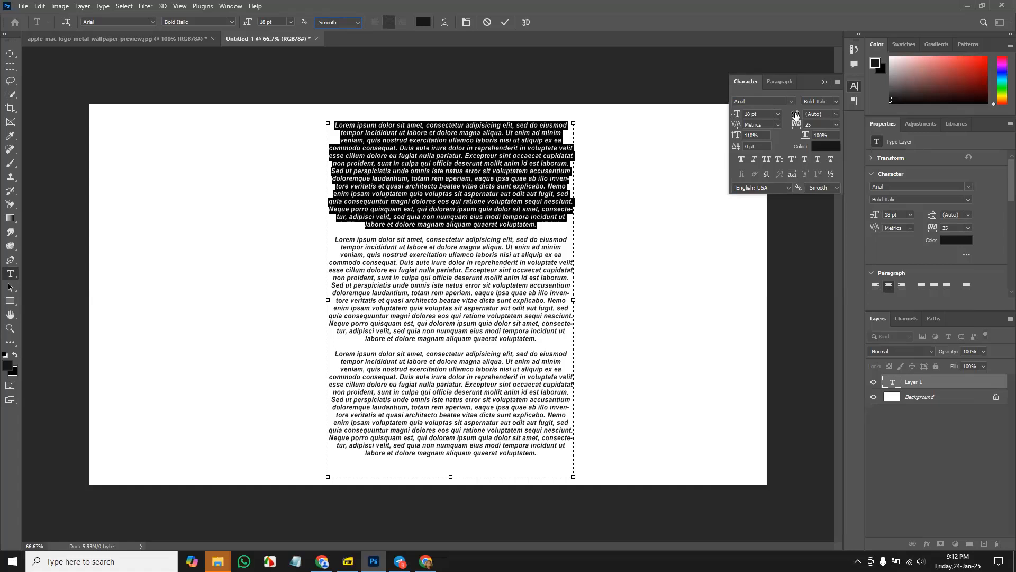
# - Try leading of 150 pt and 36 pt on the first Lorem Ipsum paragraph, and restore it to Auto
pyautogui.click(835, 113)
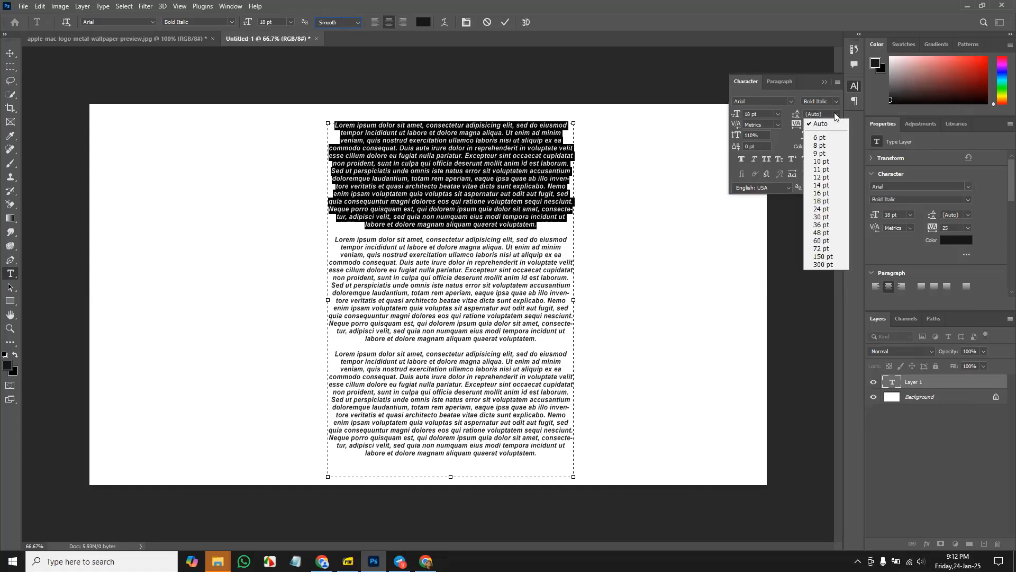
pyautogui.click(822, 257)
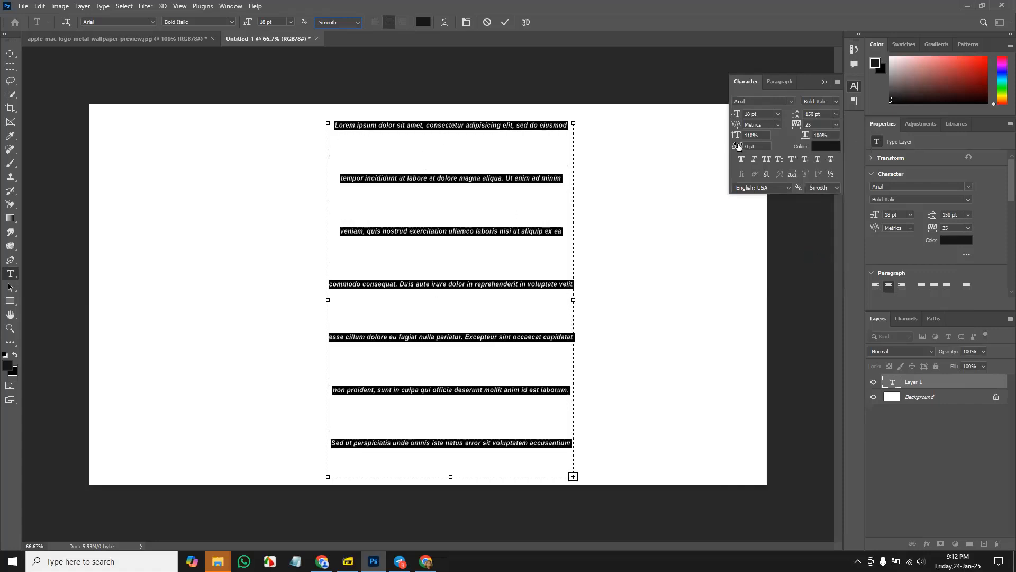
pyautogui.click(836, 114)
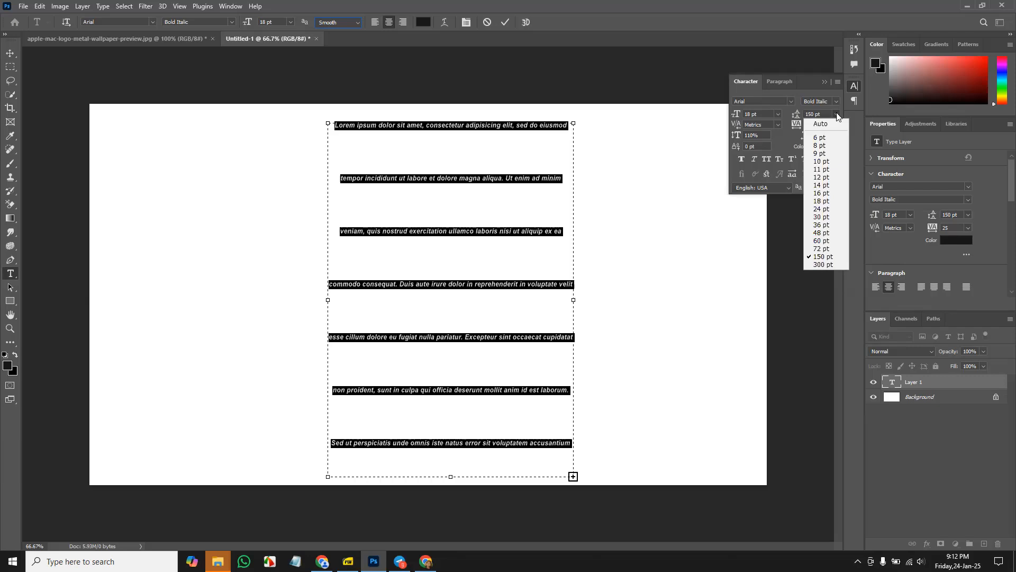
pyautogui.click(835, 226)
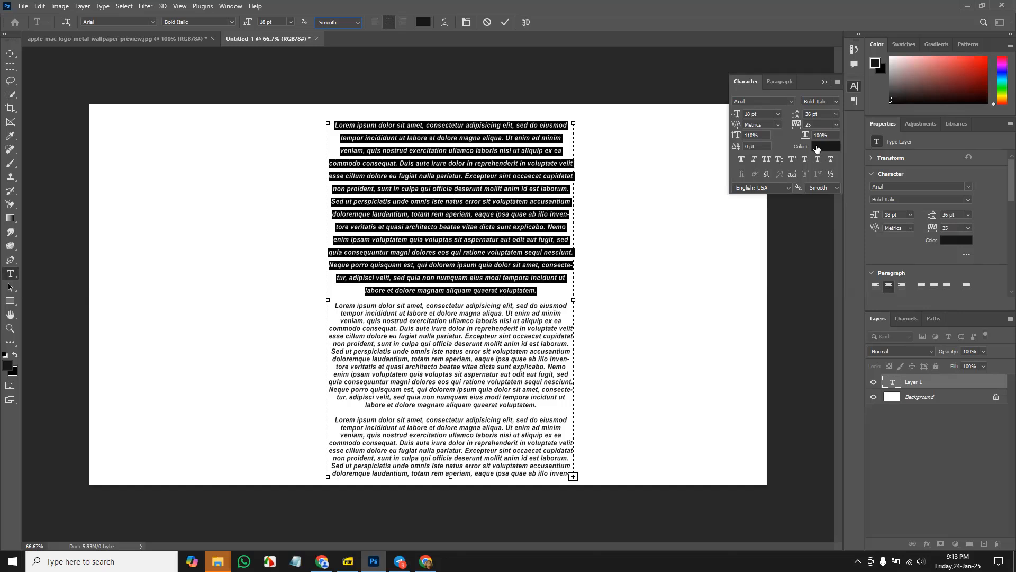
pyautogui.click(836, 114)
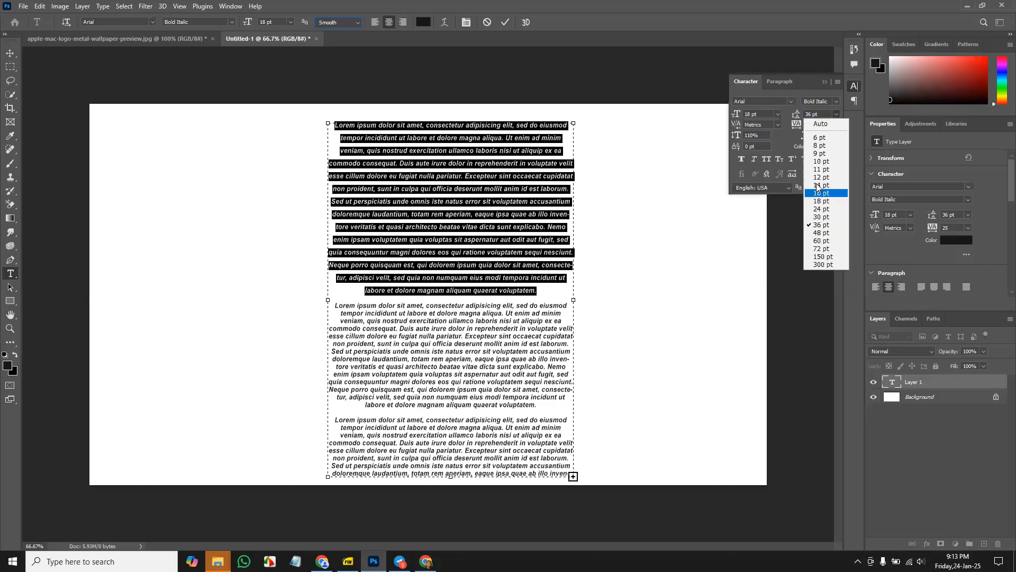
pyautogui.click(822, 125)
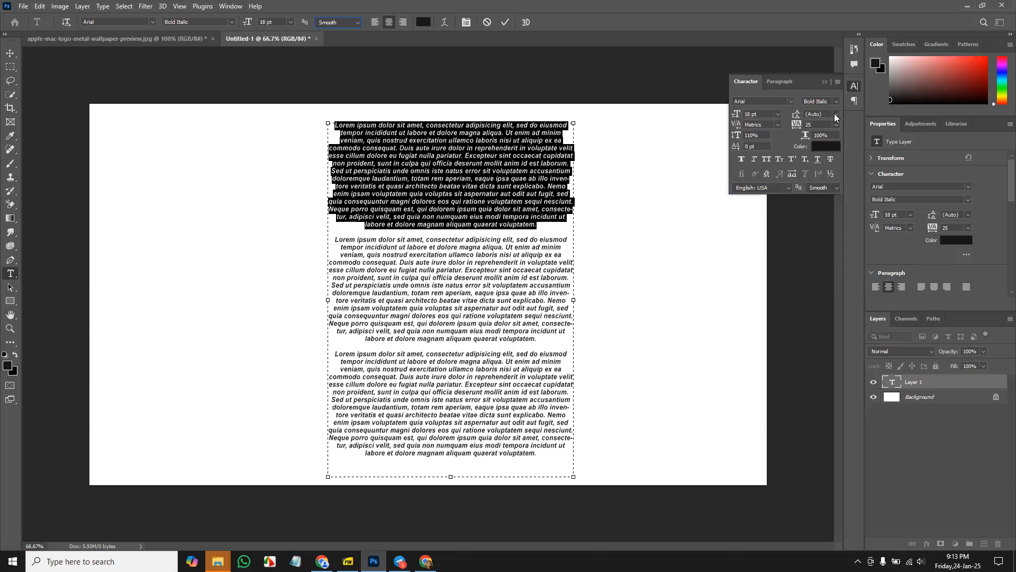
pyautogui.click(835, 114)
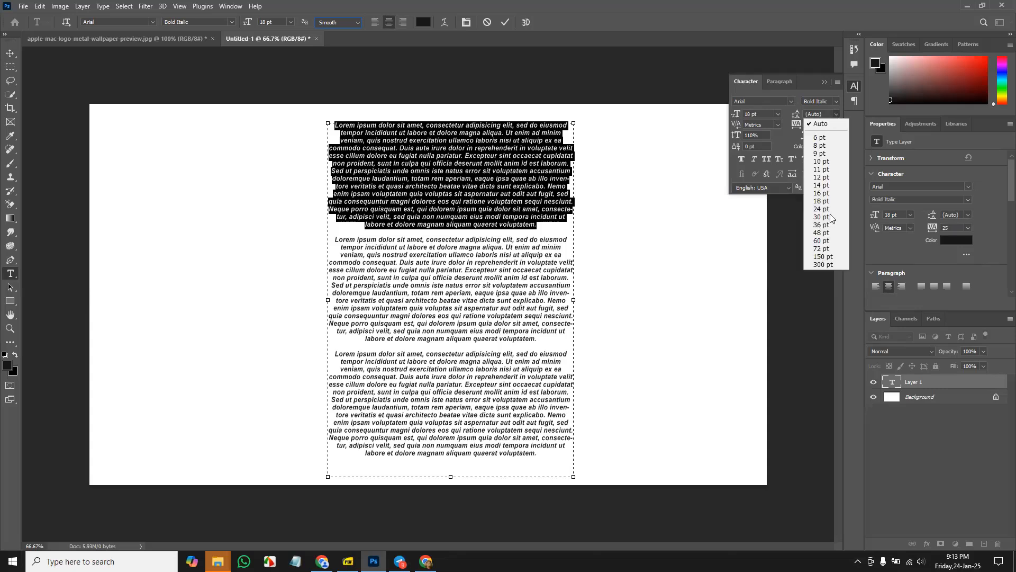
pyautogui.click(837, 119)
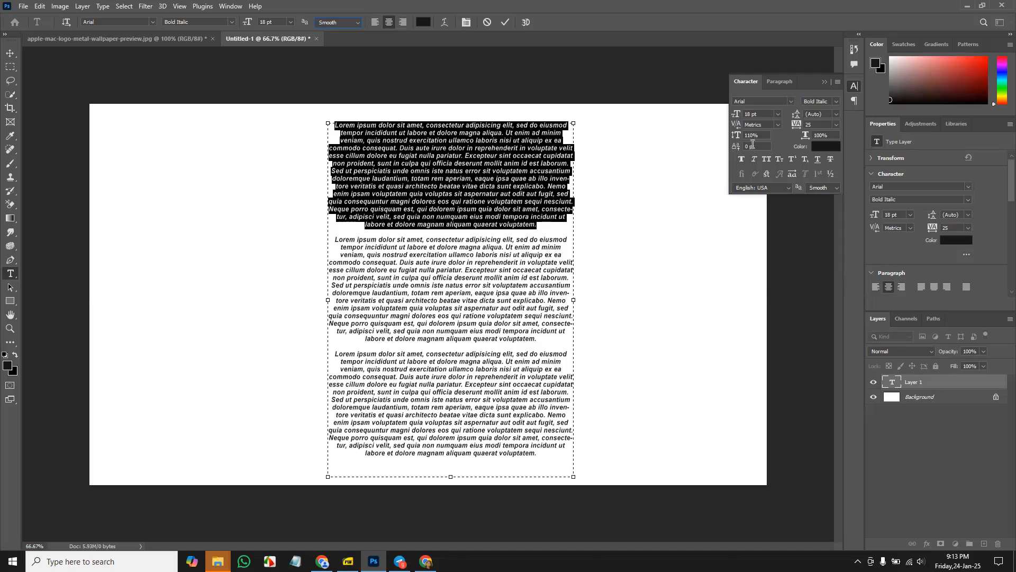
# - Try Optical and Metrics kerning on "voluptatem." at the end of the first paragraph, and settle on 0
pyautogui.click(541, 225)
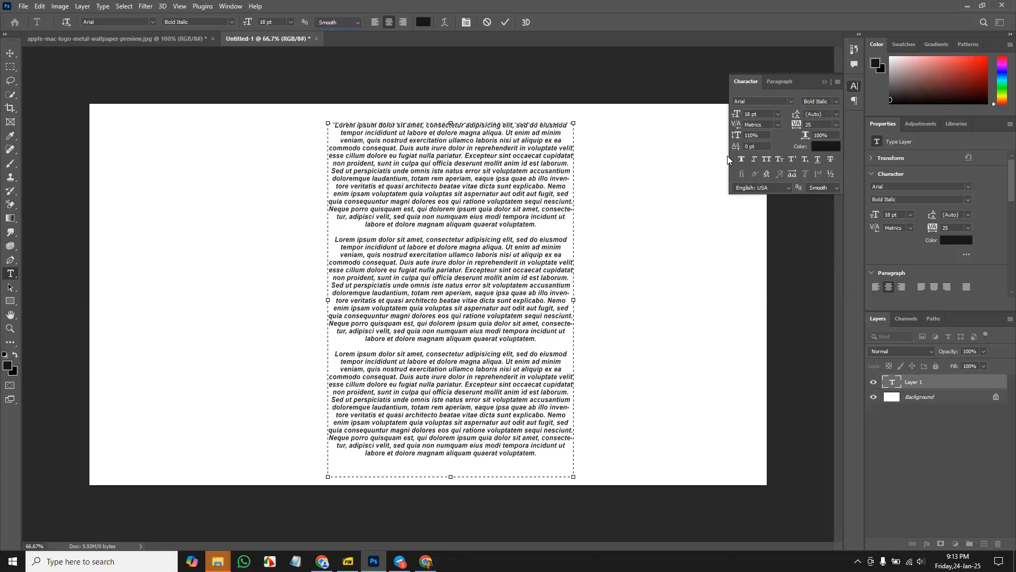
pyautogui.moveTo(538, 224); pyautogui.dragTo(499, 225)
pyautogui.click(777, 125)
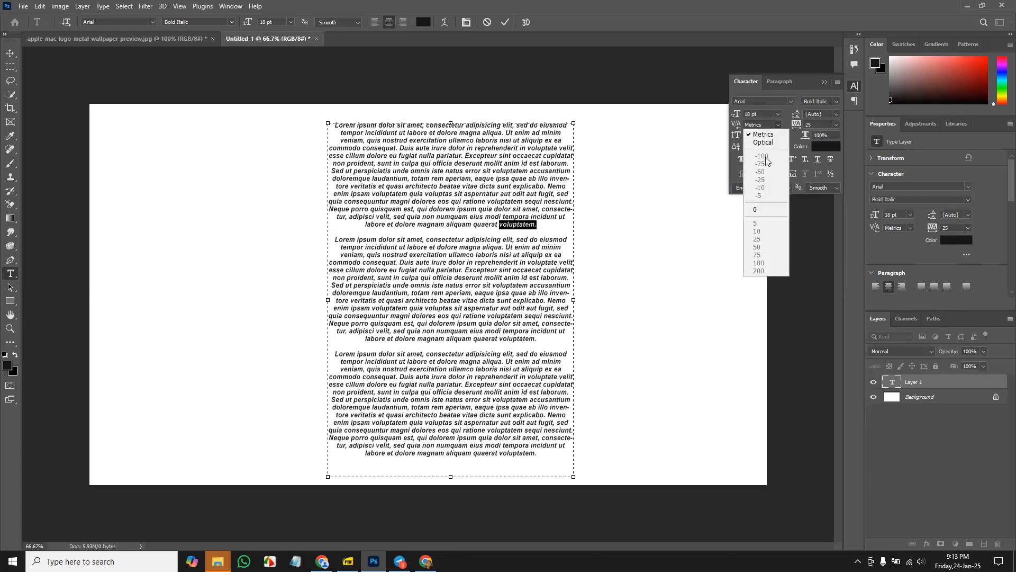
pyautogui.click(776, 126)
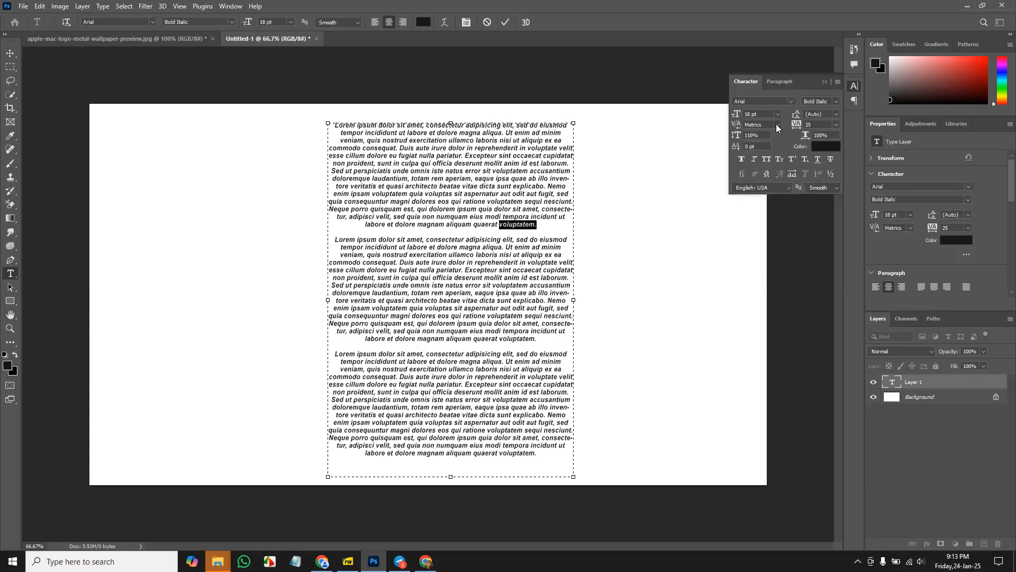
pyautogui.click(776, 123)
pyautogui.click(768, 143)
pyautogui.click(776, 124)
pyautogui.click(775, 132)
pyautogui.click(775, 125)
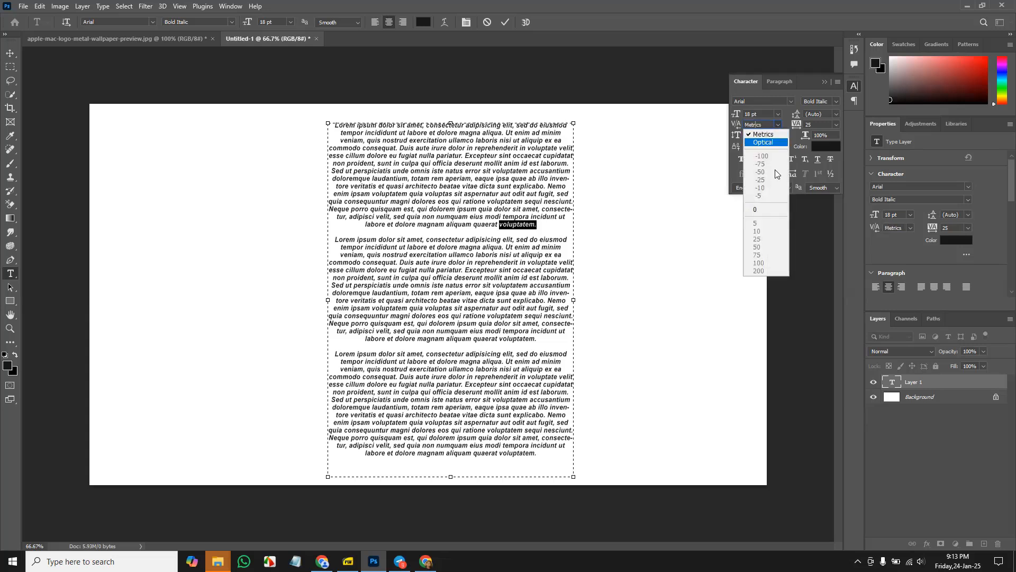
pyautogui.click(758, 211)
pyautogui.click(780, 123)
# - Insert a wide gap before the period ending the first paragraph, and move the text layer about 155 px left and 157 px down
pyautogui.click(541, 230)
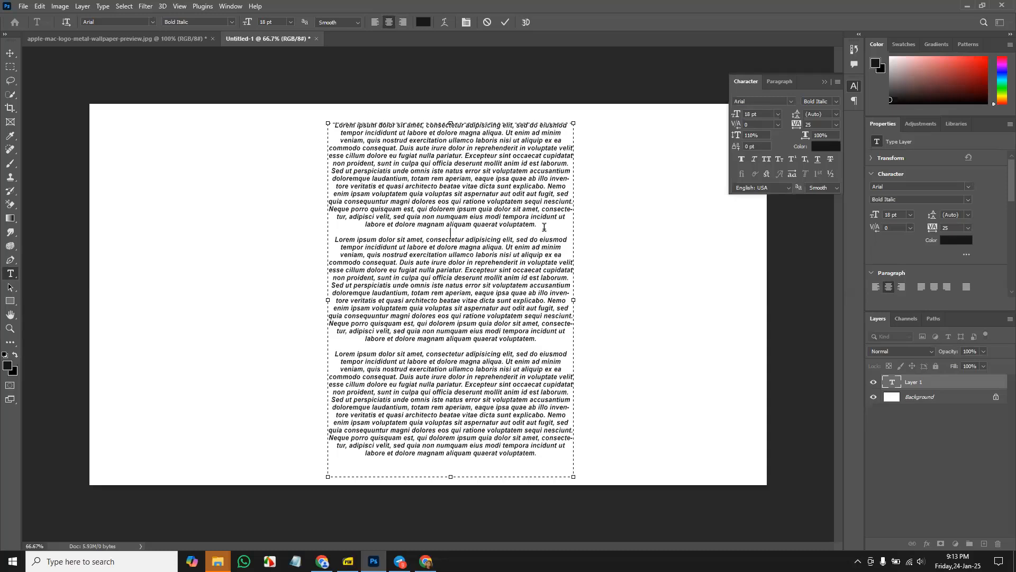
pyautogui.click(543, 223)
pyautogui.press('BackSpace')
pyautogui.hotkey('ctrl', '+')
pyautogui.hotkey('ctrl', '+')
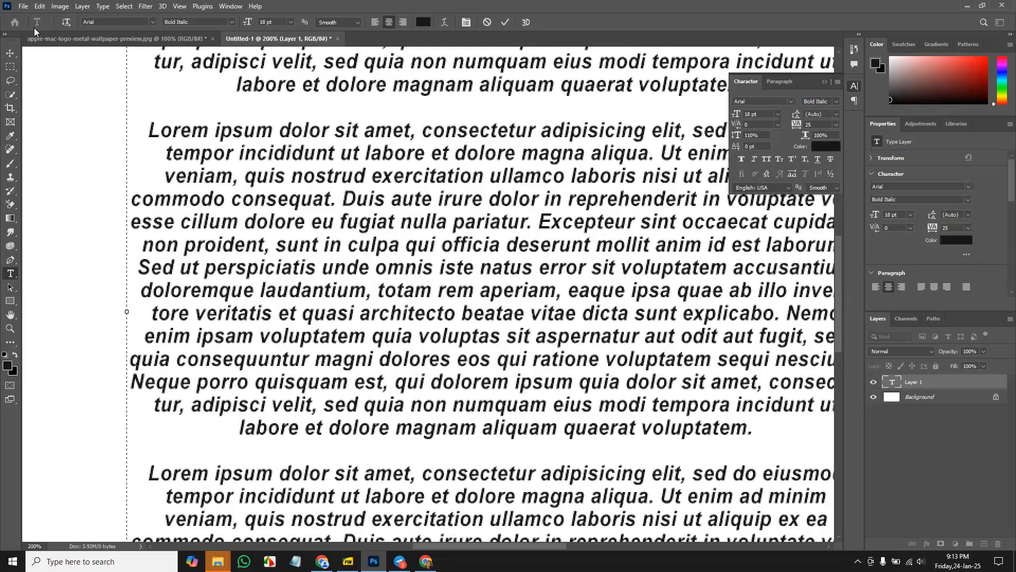
pyautogui.click(10, 53)
pyautogui.moveTo(683, 130); pyautogui.dragTo(520, 297)
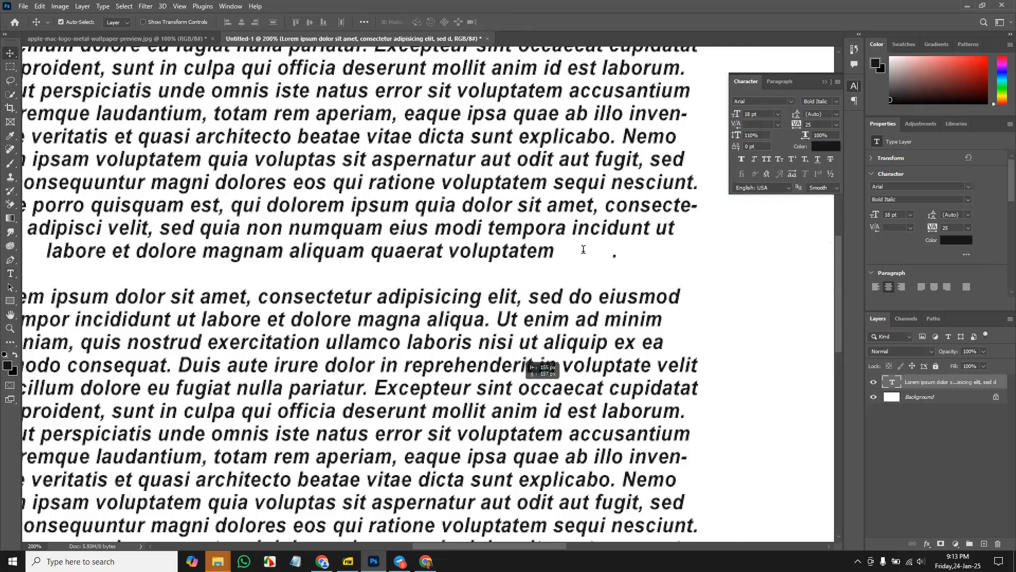
# - Try kerning of 5 and 100 between the "e" and "m" ending the first paragraph's last word, and settle on 200
pyautogui.press('t')
pyautogui.click(613, 256)
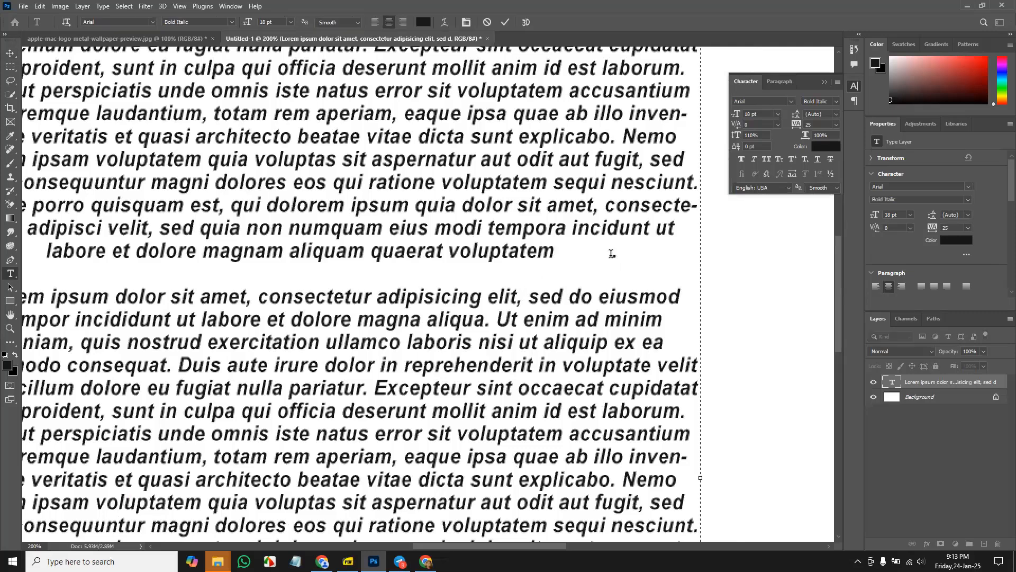
pyautogui.press('Right')
pyautogui.click(776, 124)
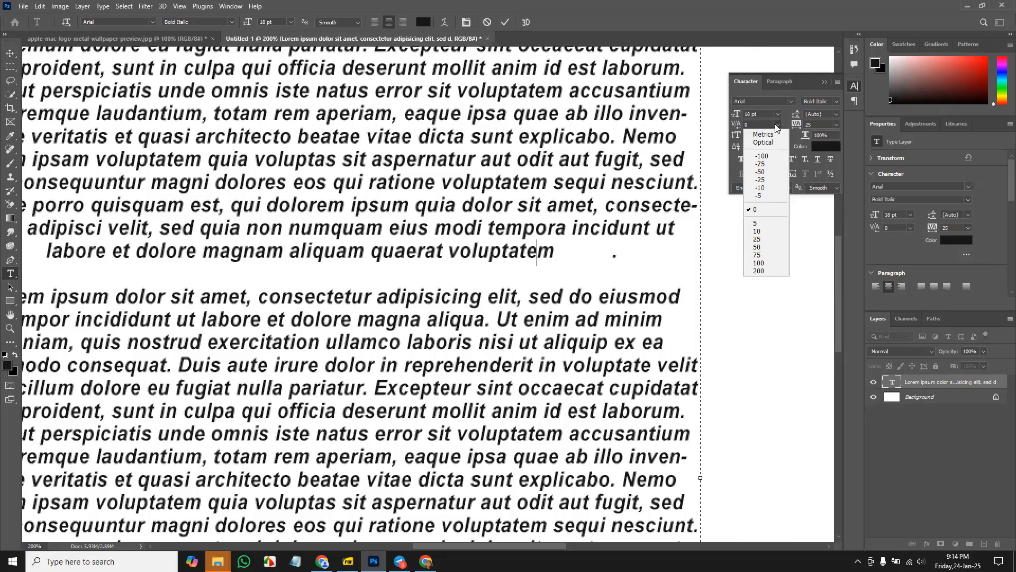
pyautogui.click(759, 224)
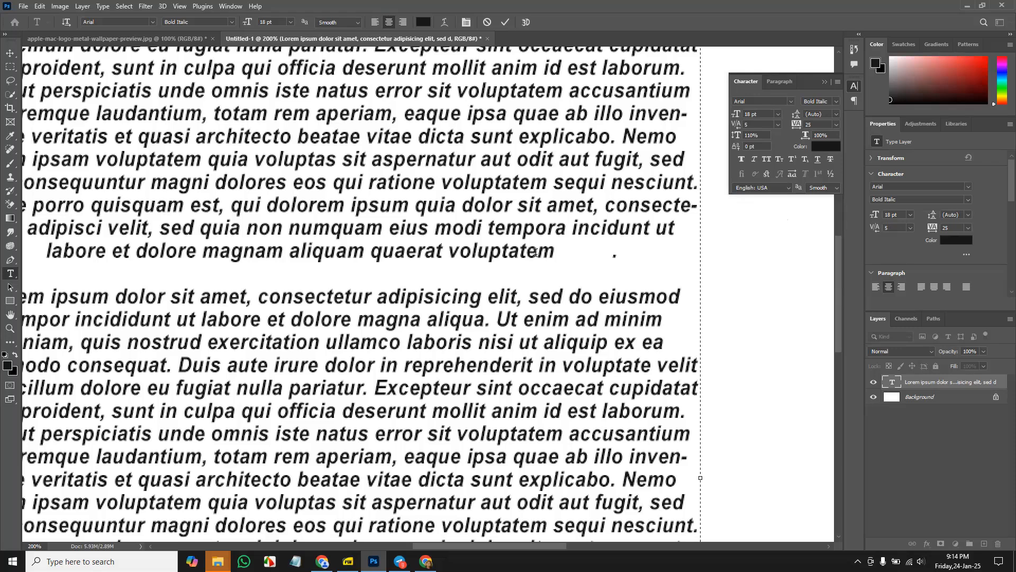
pyautogui.click(778, 123)
pyautogui.click(758, 263)
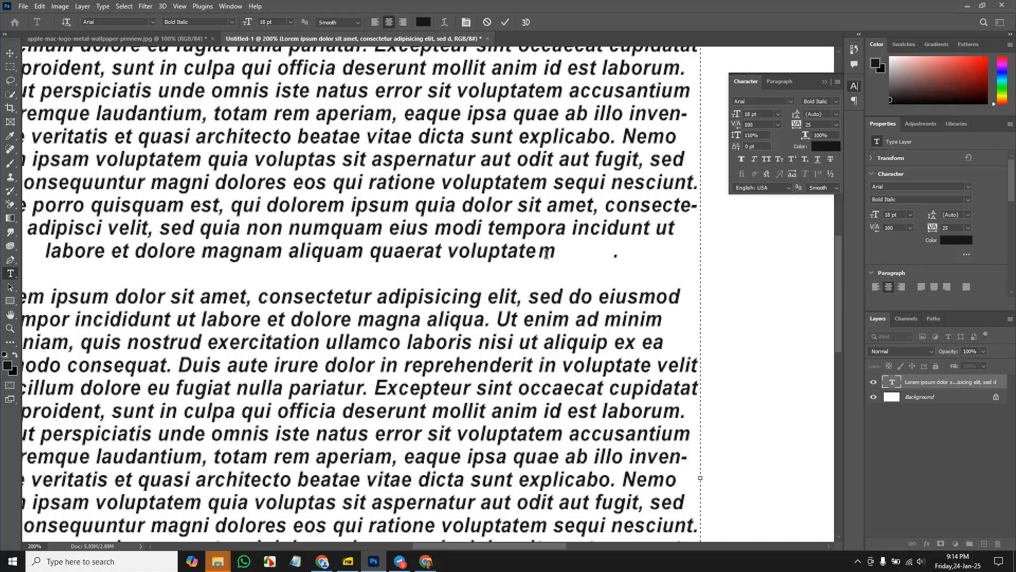
pyautogui.click(779, 125)
pyautogui.click(768, 271)
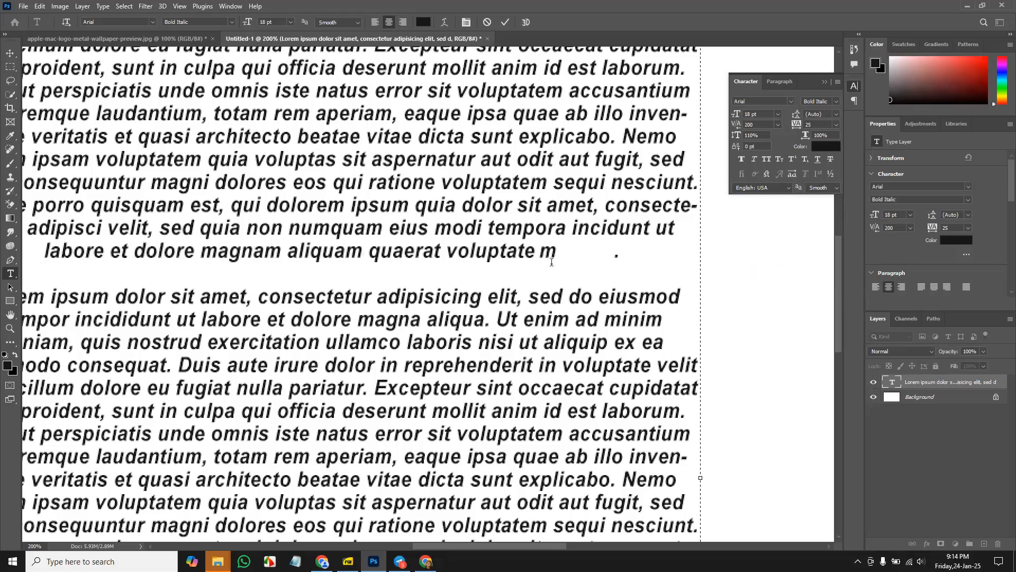
# - Try tracking of 100 on the word "voluptatem" ending the first paragraph, and settle on 200
pyautogui.click(534, 262)
pyautogui.moveTo(446, 253); pyautogui.dragTo(557, 253)
pyautogui.click(834, 124)
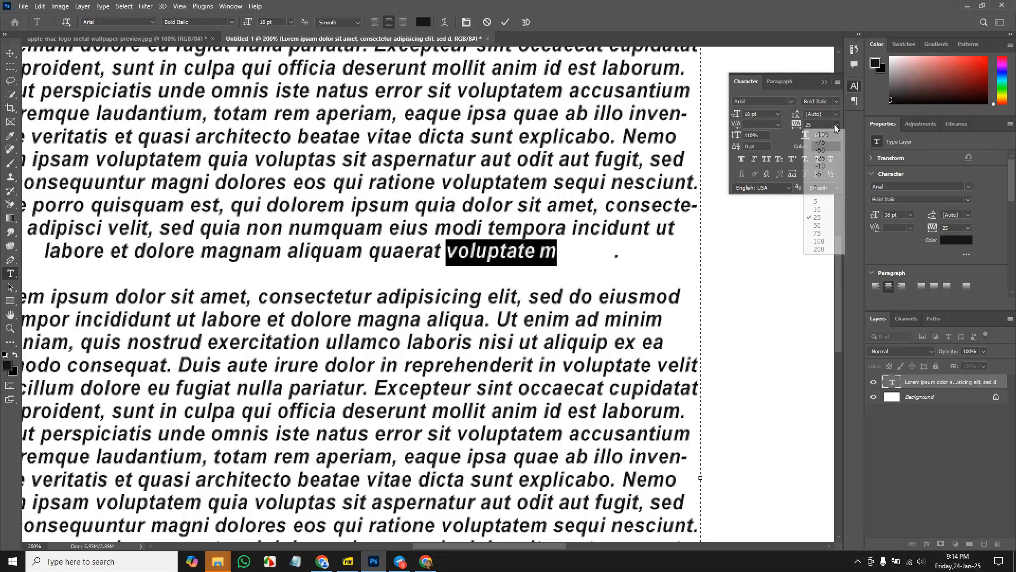
pyautogui.click(819, 242)
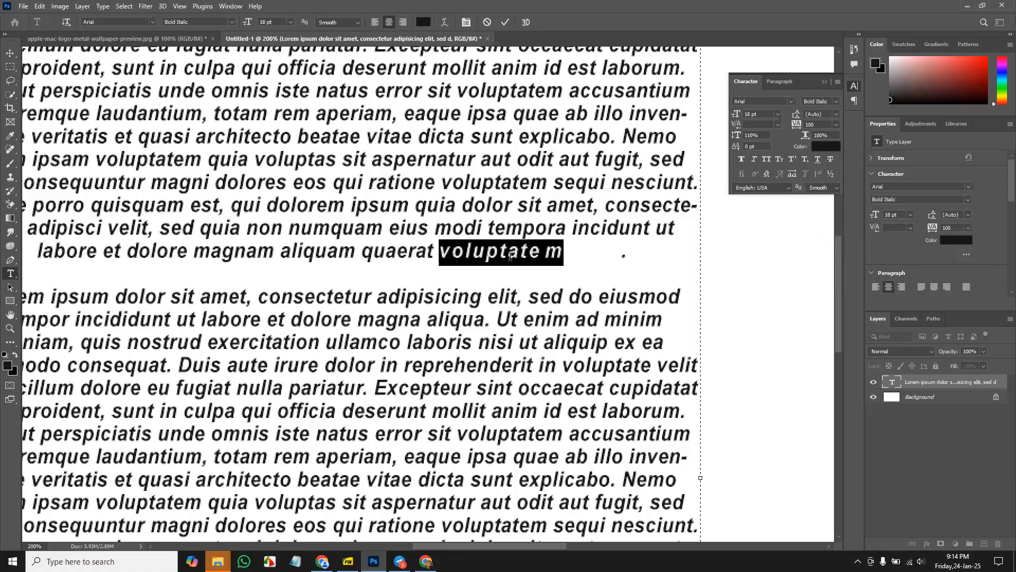
pyautogui.click(836, 126)
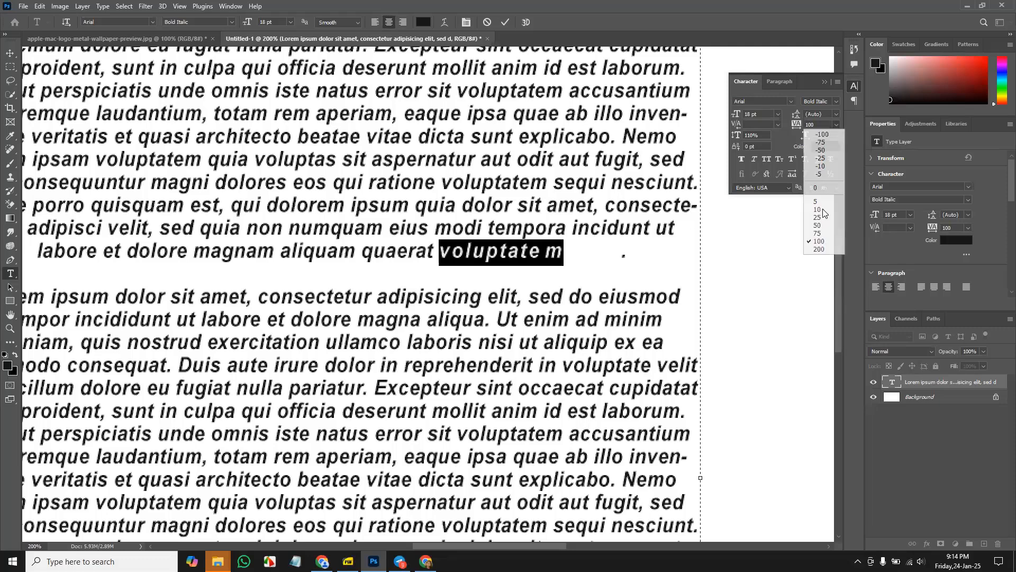
pyautogui.click(818, 249)
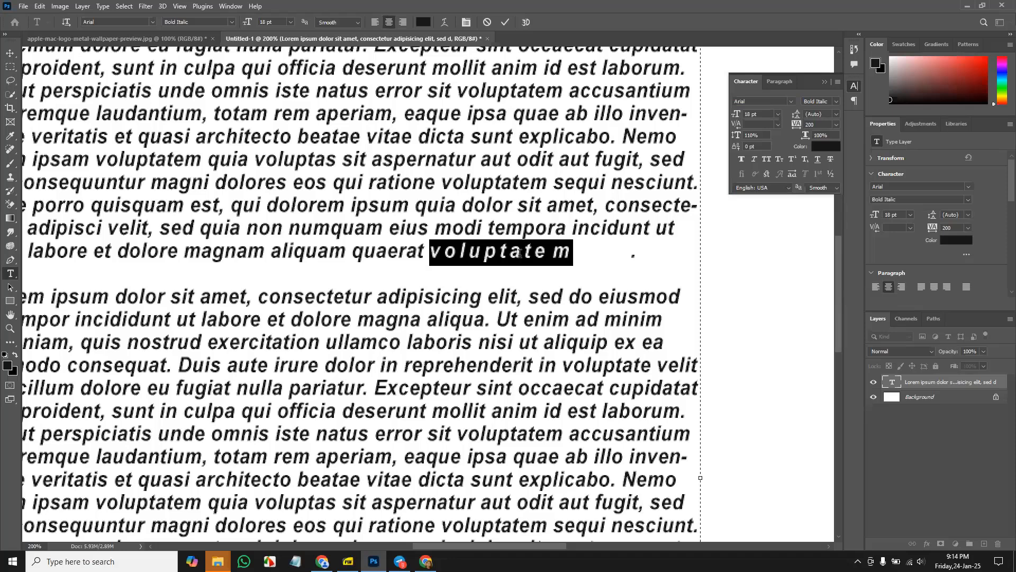
pyautogui.click(836, 124)
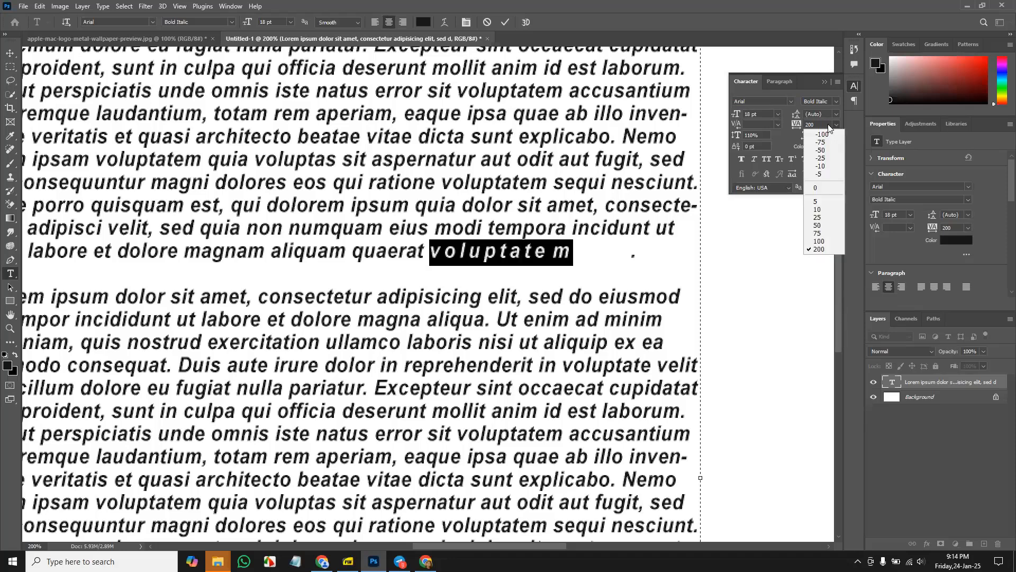
pyautogui.click(835, 126)
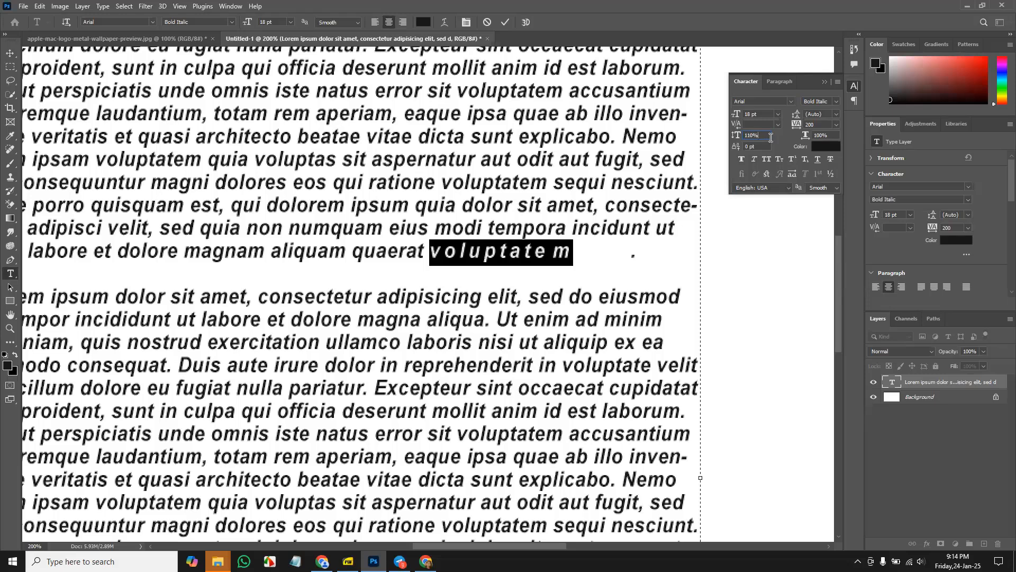
# - Try a vertical scale of 200% on the selected word "voluptatem", and undo it
pyautogui.doubleClick(765, 135)
pyautogui.write('200')
pyautogui.press('Return')
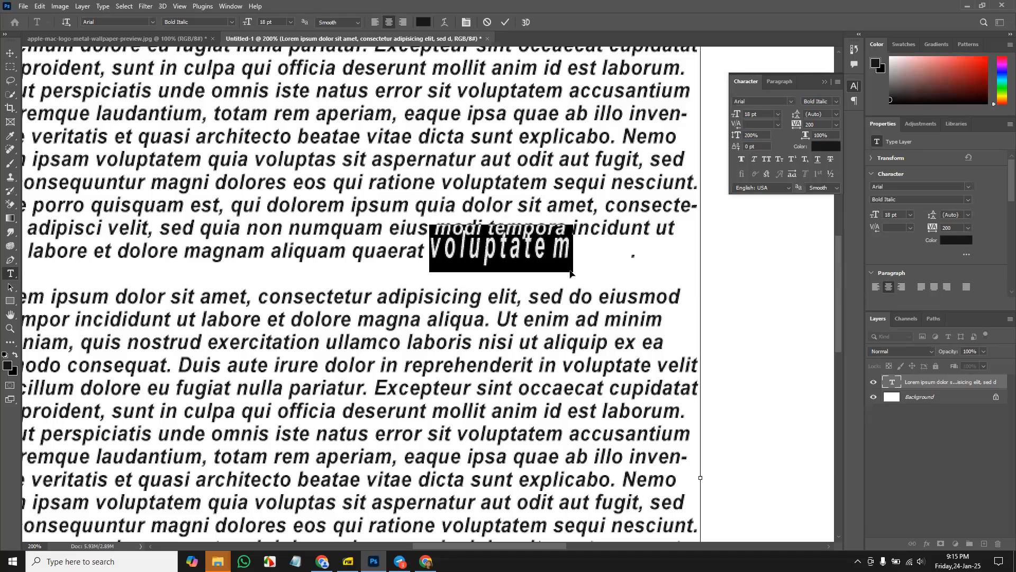
pyautogui.hotkey('ctrl', 'z')
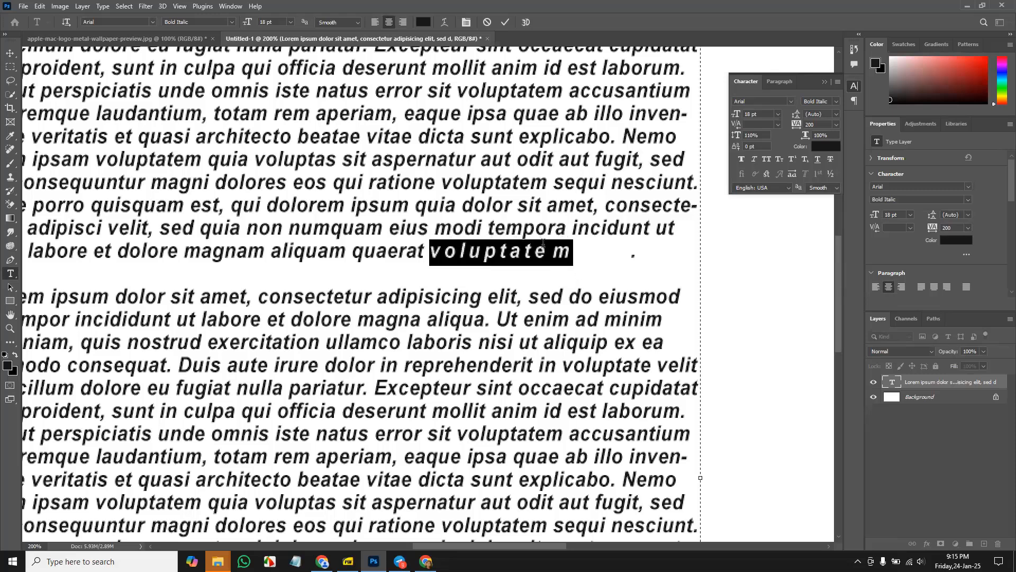
# - Set the horizontal scale of the selected word "voluptatem" to 200% and commit the text edit
pyautogui.click(809, 137)
pyautogui.write('200')
pyautogui.click(9, 55)
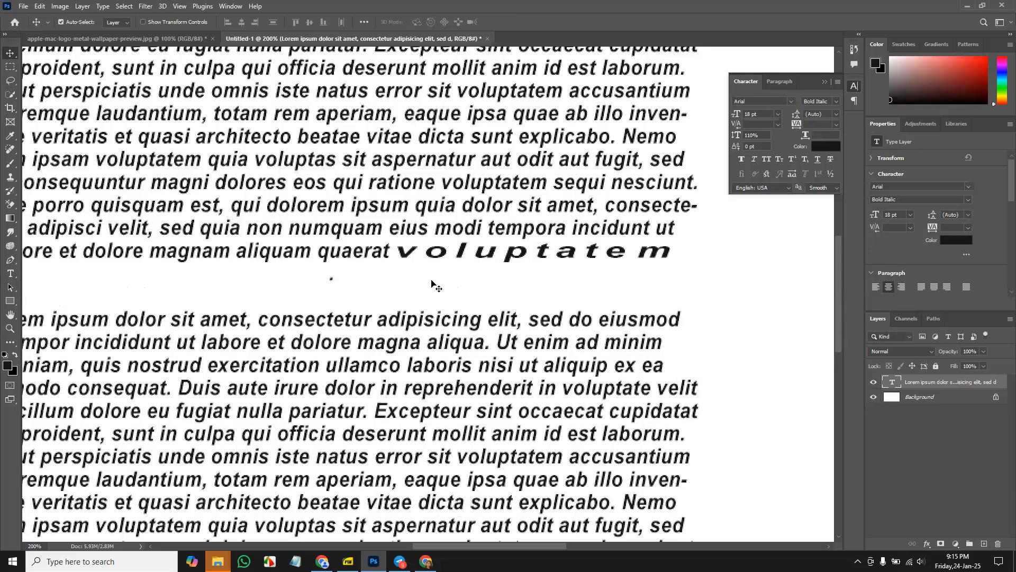
# - Try a raised baseline shift on the final "m" of "voluptatem" ending the first paragraph, and undo it
pyautogui.doubleClick(569, 255)
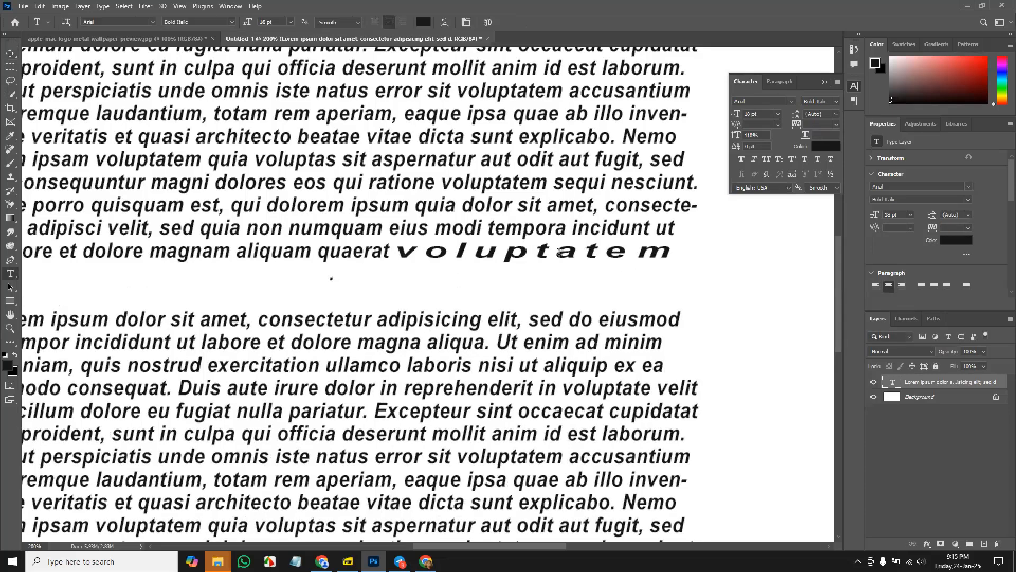
pyautogui.hotkey('ctrl', 'a')
pyautogui.click(536, 259)
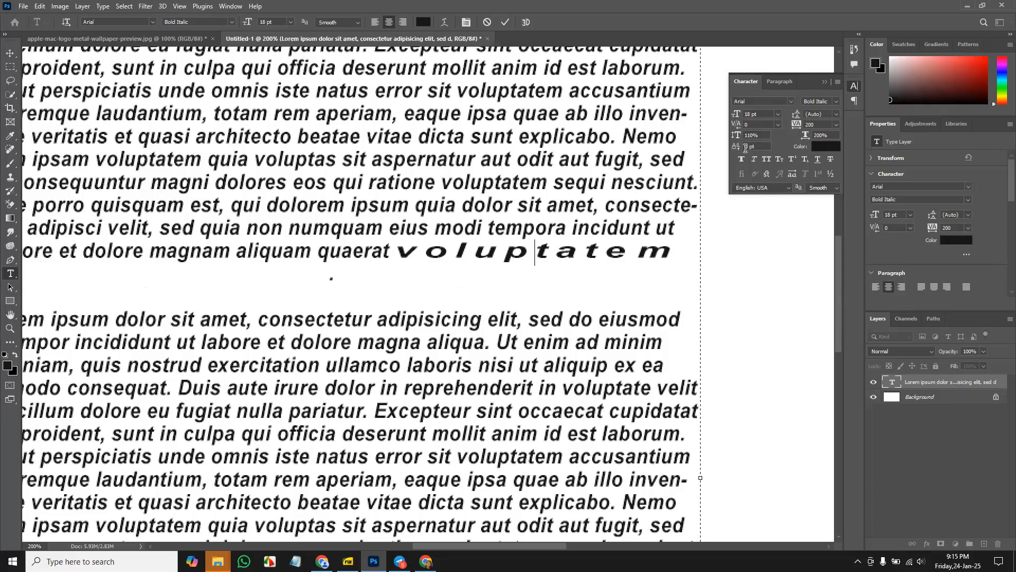
pyautogui.hotkey('ctrl', 'a')
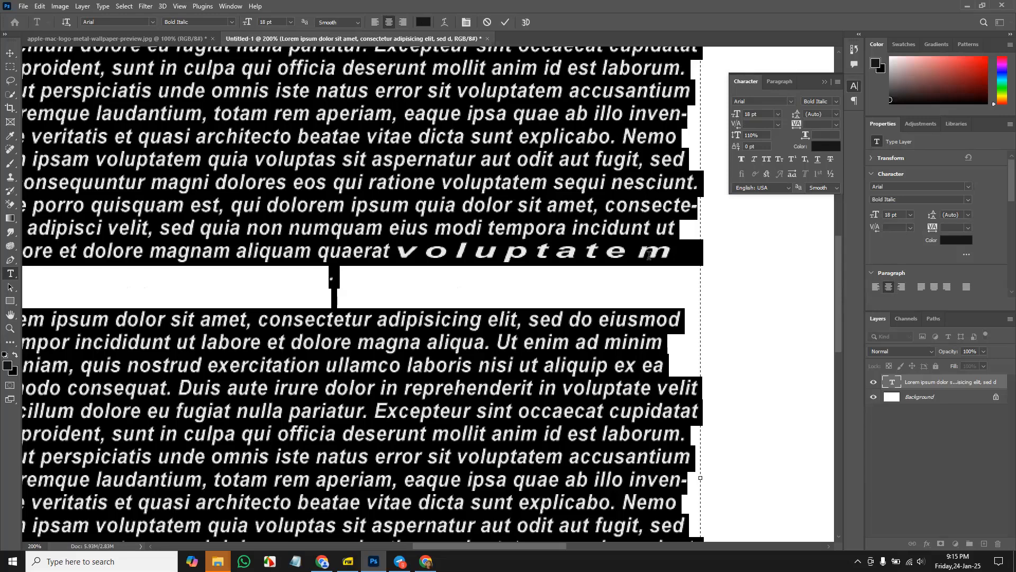
pyautogui.click(648, 257)
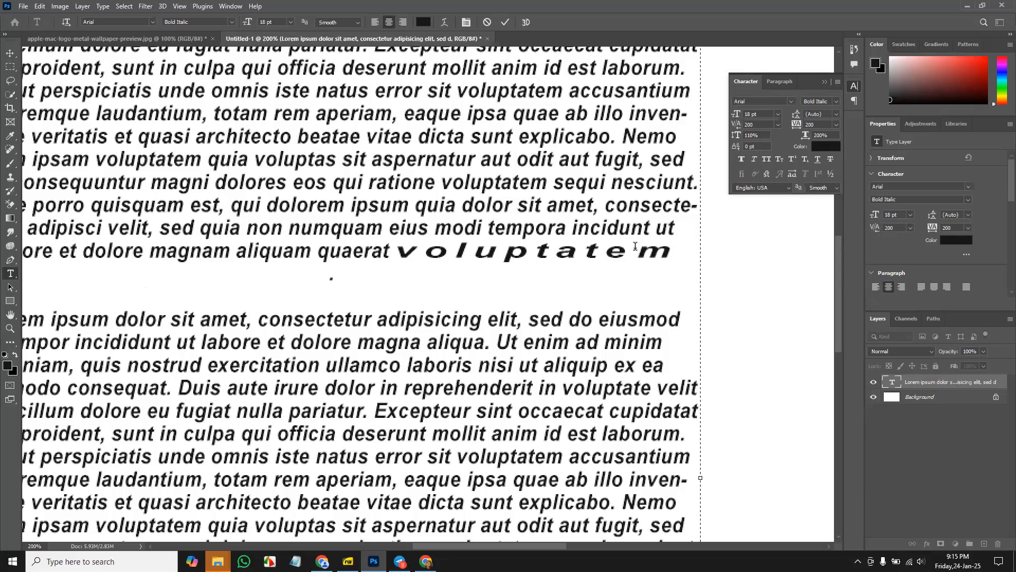
pyautogui.moveTo(639, 252); pyautogui.dragTo(662, 253)
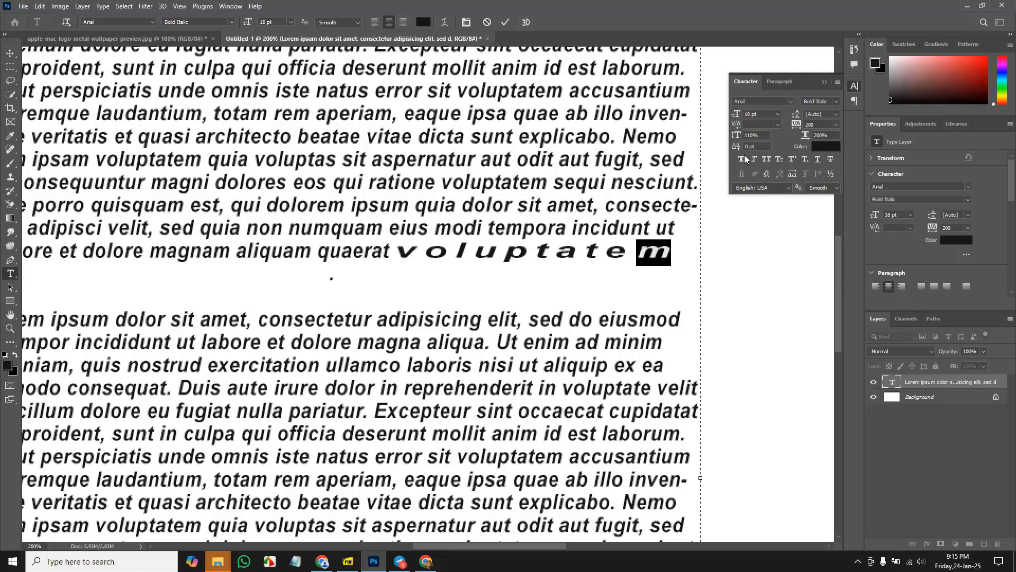
pyautogui.moveTo(750, 146); pyautogui.dragTo(731, 147)
pyautogui.click(722, 271)
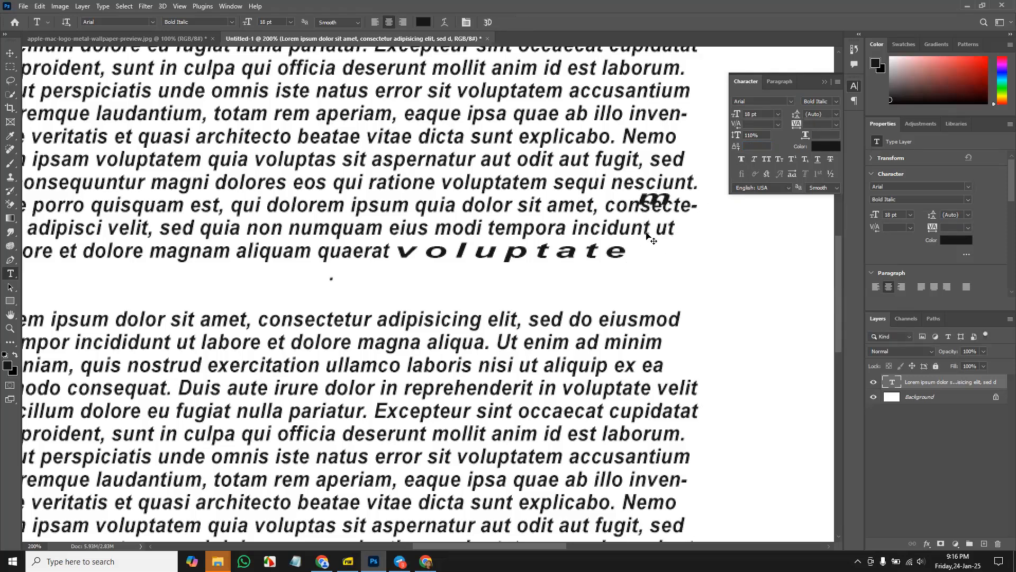
pyautogui.hotkey('ctrl', 'z')
# - Raise the final "m" of "voluptatem" to the line above with a smaller baseline shift, and select the characters overlapping it
pyautogui.moveTo(637, 250); pyautogui.dragTo(678, 248)
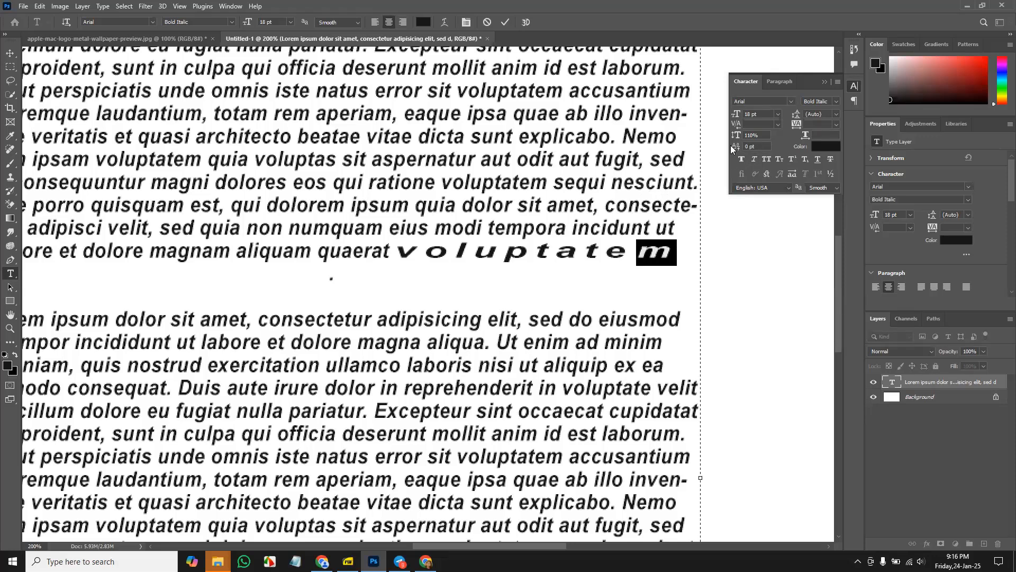
pyautogui.click(668, 260)
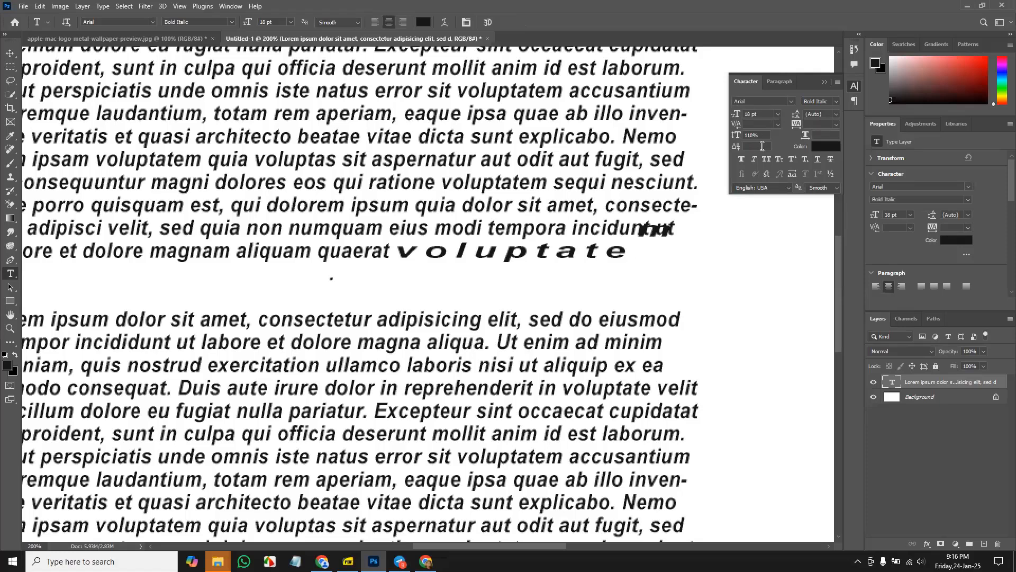
pyautogui.moveTo(643, 229); pyautogui.dragTo(675, 233)
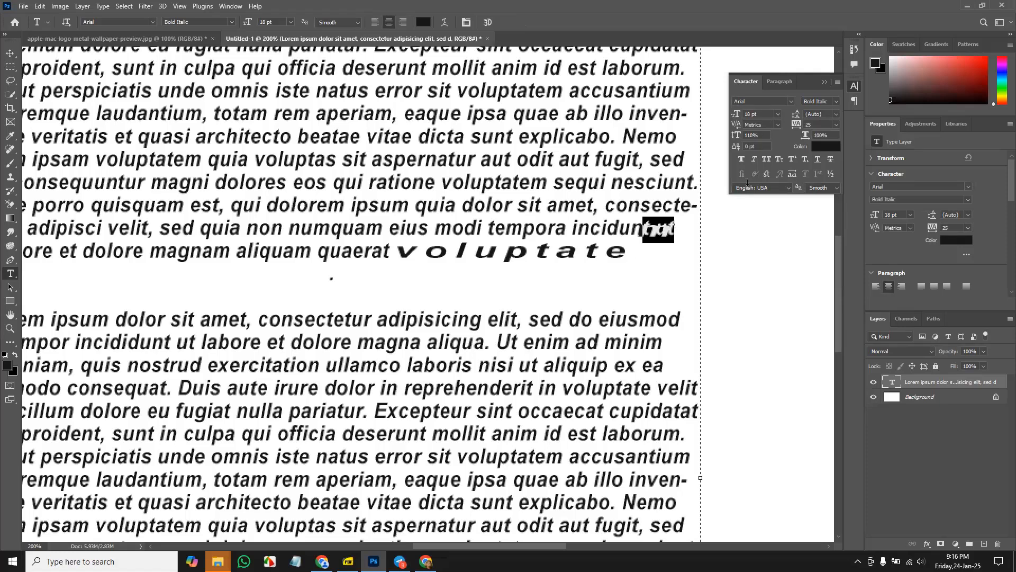
pyautogui.click(753, 145)
pyautogui.click(675, 273)
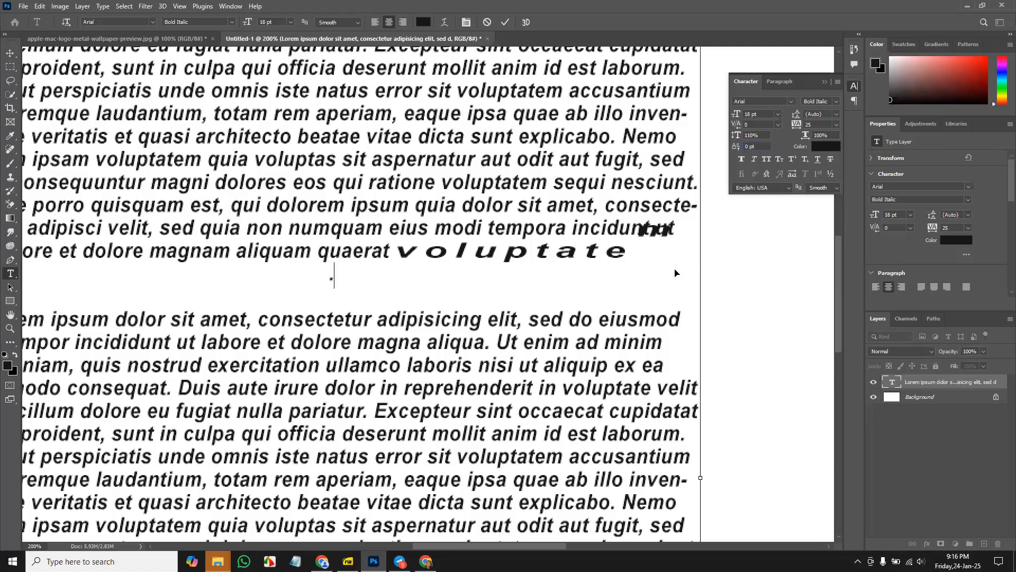
pyautogui.hotkey('ctrl', 'z')
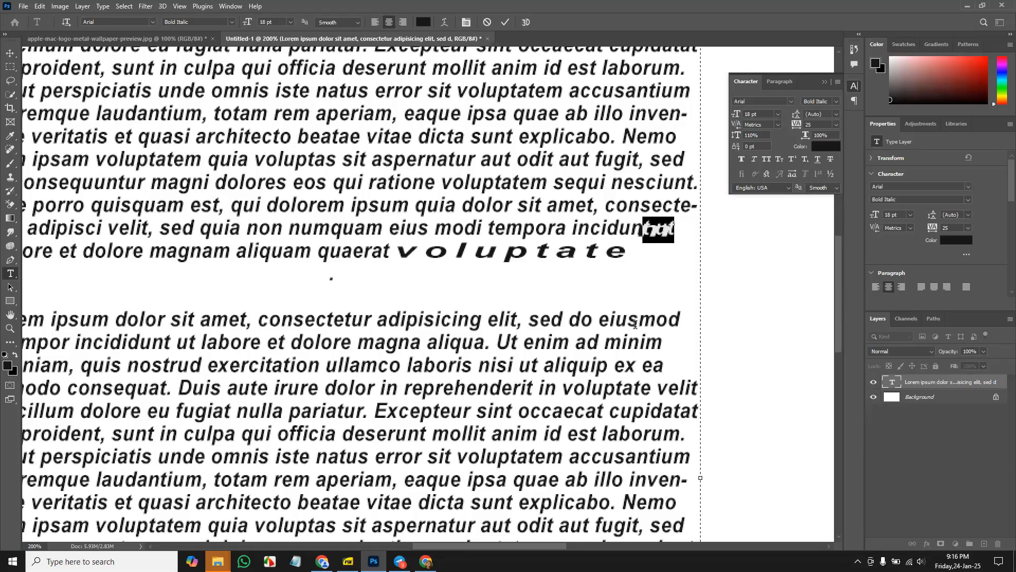
# - Commit the text edit and move the text block up and slightly right so its three paragraphs fit on the canvas
pyautogui.hotkey('ctrl', '-')
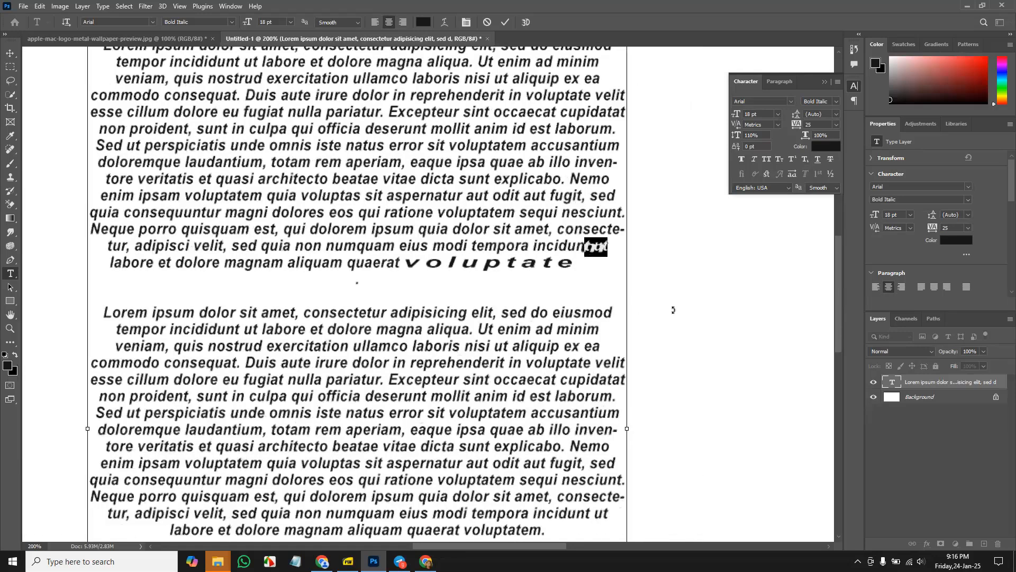
pyautogui.hotkey('ctrl', '-')
pyautogui.hotkey('ctrl', '-')
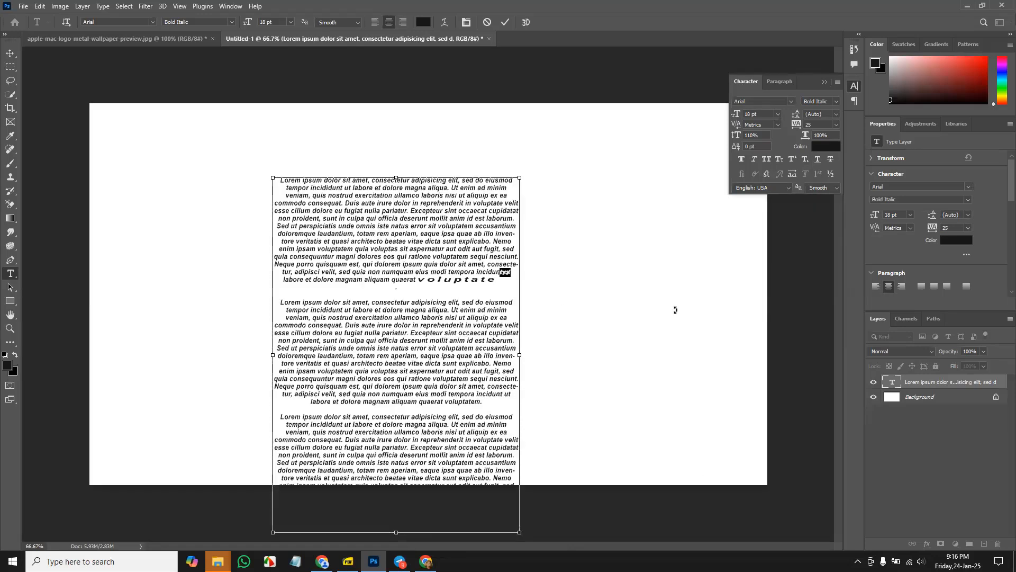
pyautogui.hotkey('ctrl', '0')
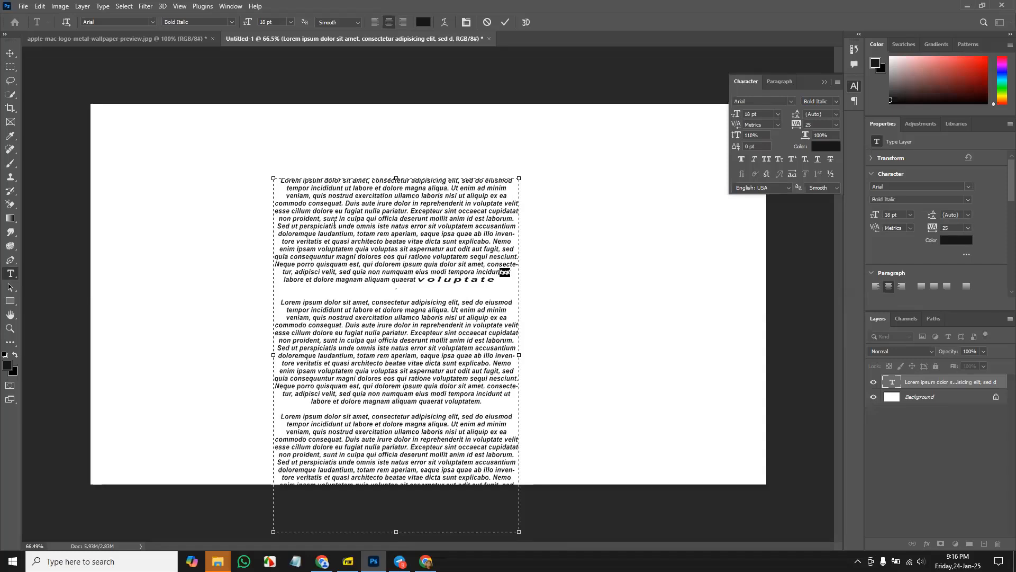
pyautogui.write('v labore')
pyautogui.click(951, 482)
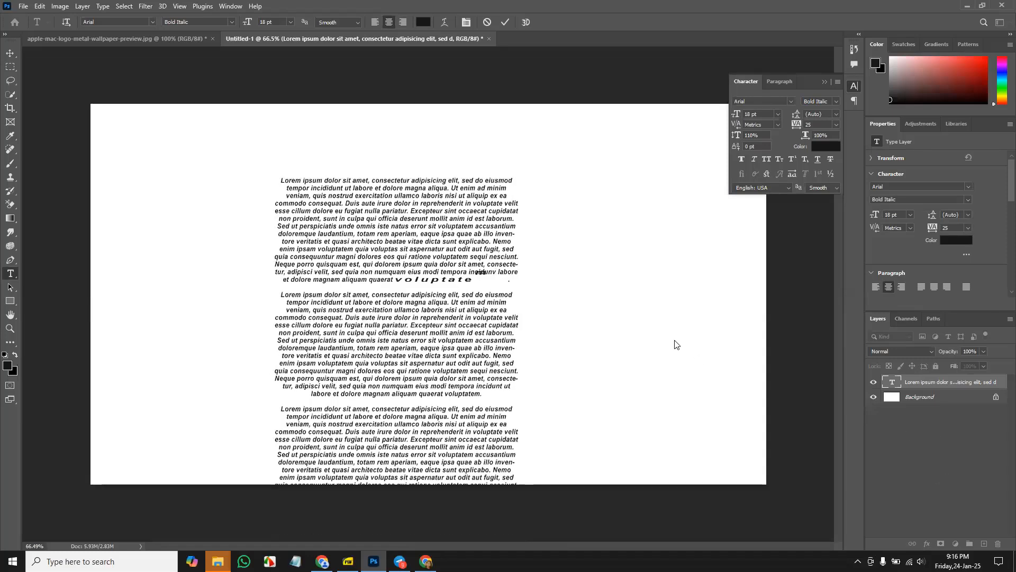
pyautogui.press('v')
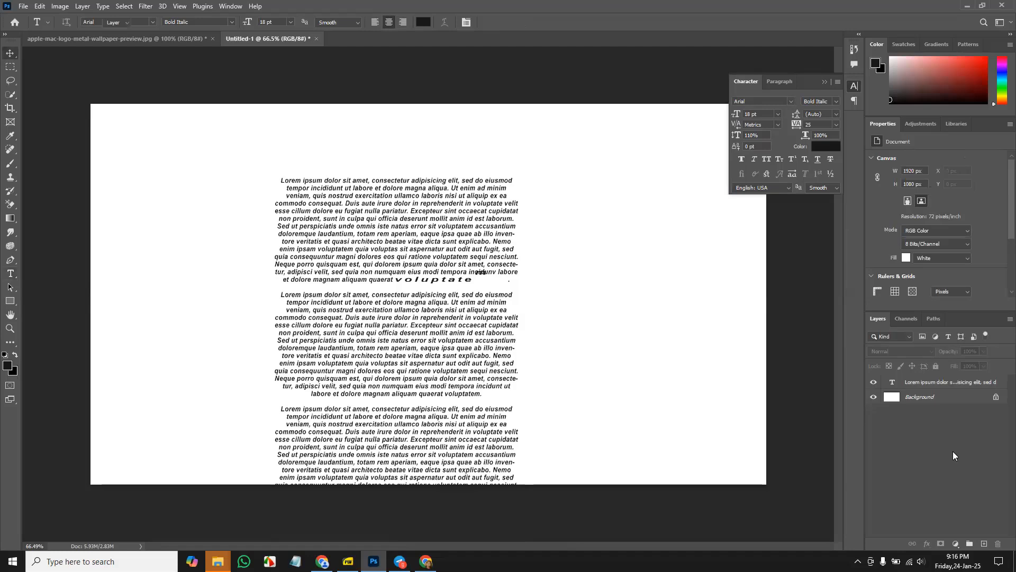
pyautogui.moveTo(405, 232); pyautogui.dragTo(430, 184)
# - Delete the first paragraph containing the stretched word "voluptate" from the text block
pyautogui.press('t')
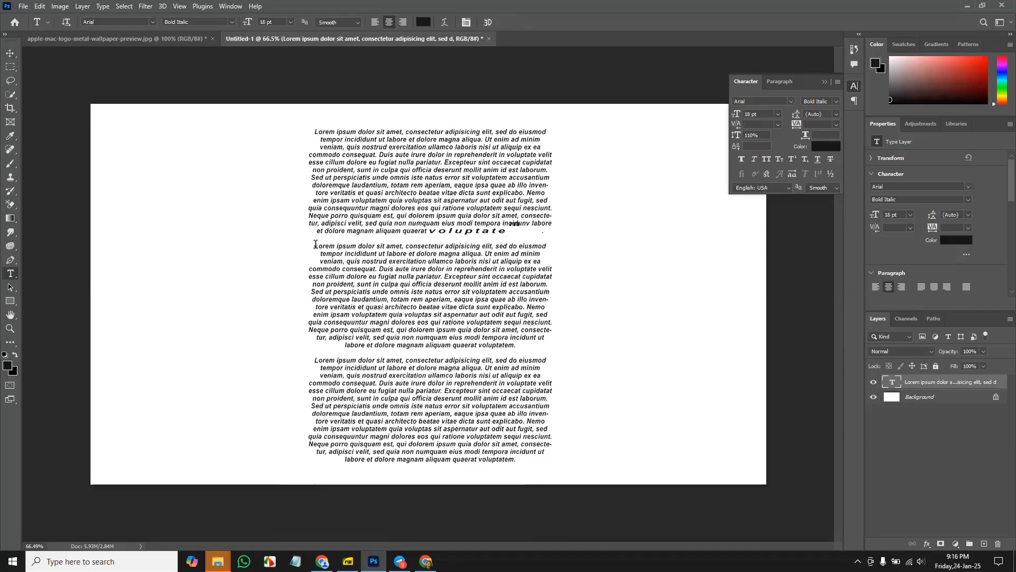
pyautogui.moveTo(316, 244); pyautogui.dragTo(294, 127)
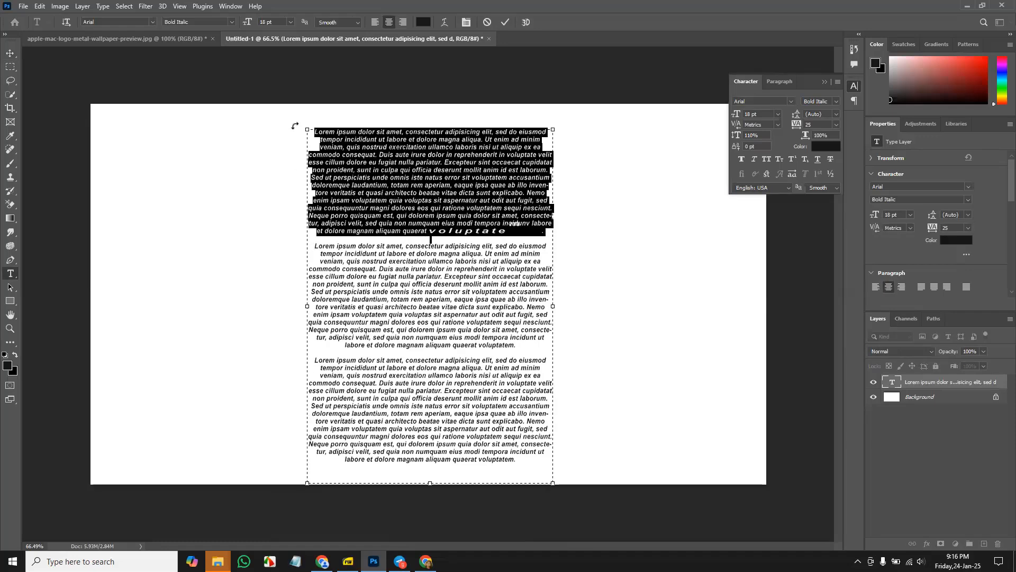
pyautogui.press('BackSpace')
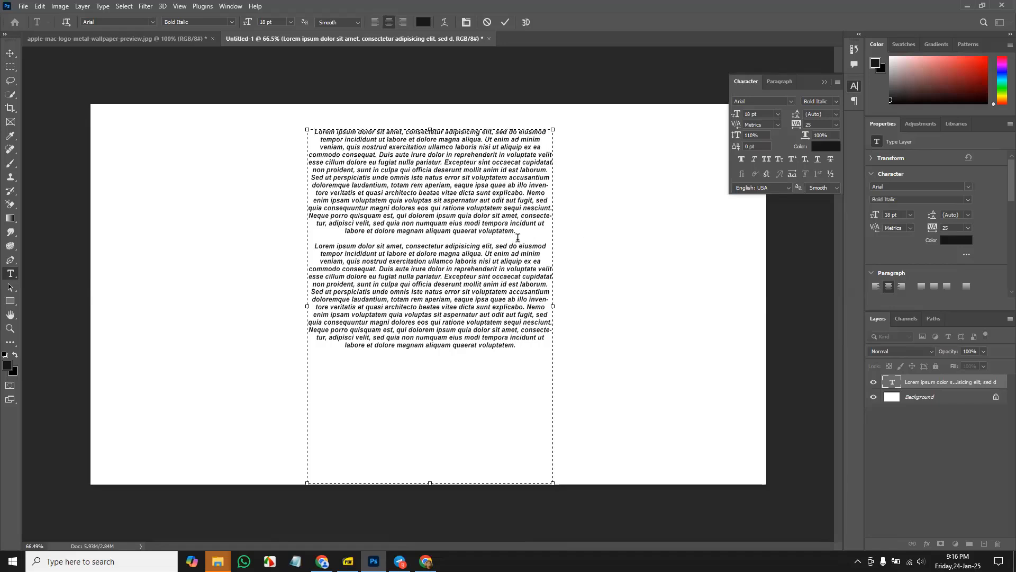
# - Set the first remaining paragraph to 30 pt with Faux Bold, and commit the text edit
pyautogui.moveTo(524, 233); pyautogui.dragTo(310, 122)
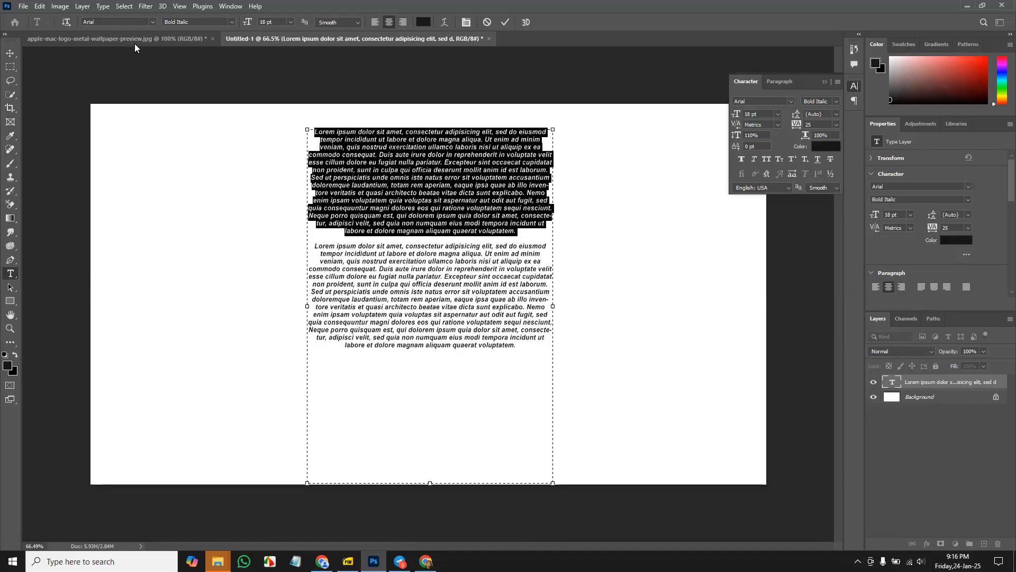
pyautogui.click(290, 21)
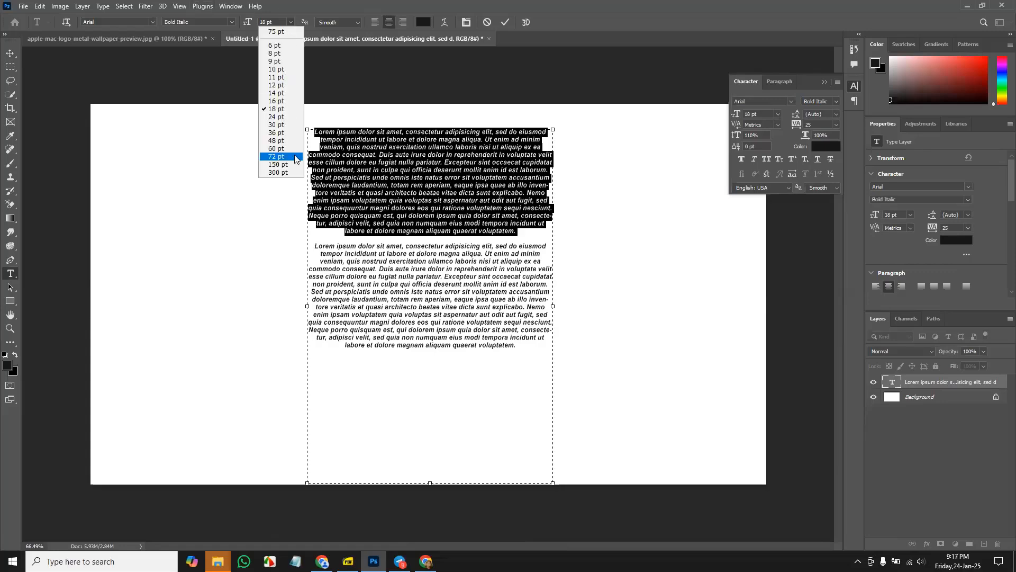
pyautogui.click(284, 127)
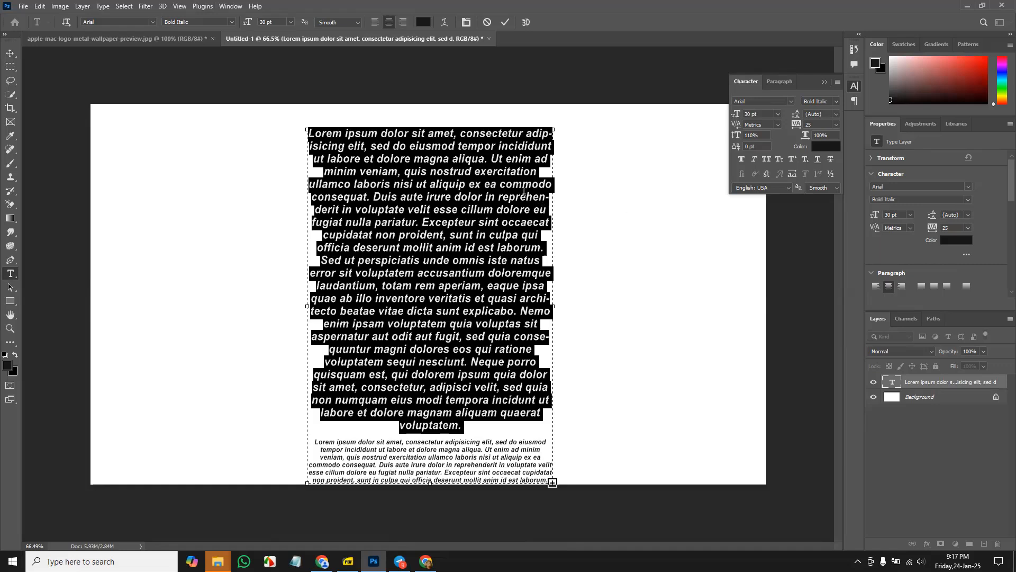
pyautogui.click(741, 159)
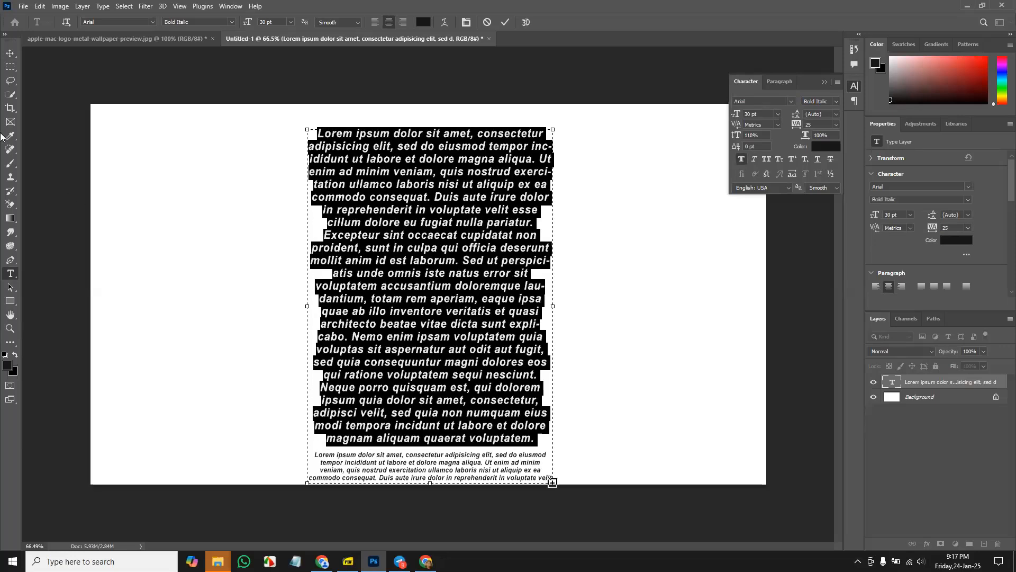
pyautogui.click(10, 53)
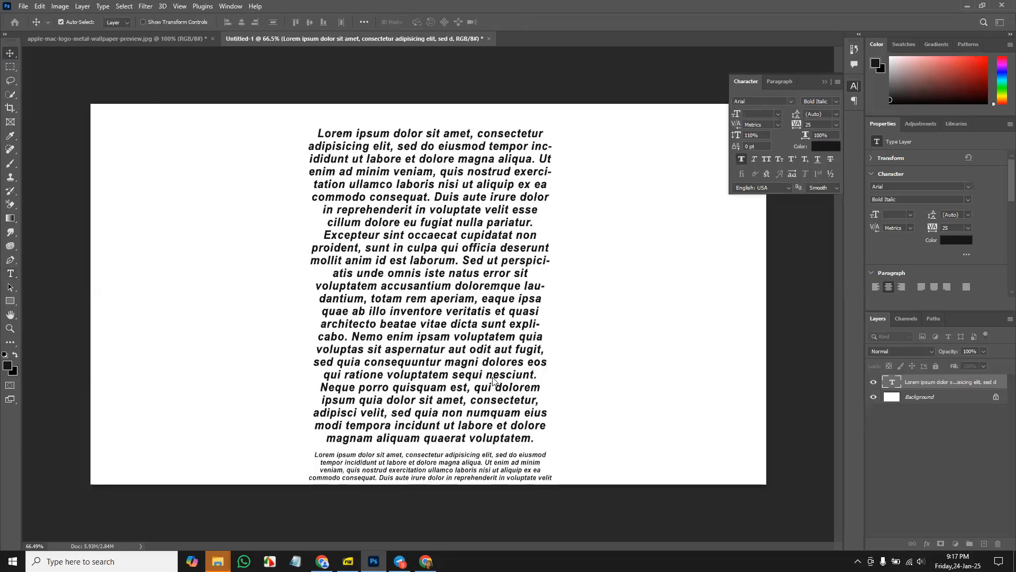
# - Undo and redo the last text edit, and reposition the text block slightly lower on the canvas
pyautogui.press('ctrl')
pyautogui.hotkey('ctrl', 'z')
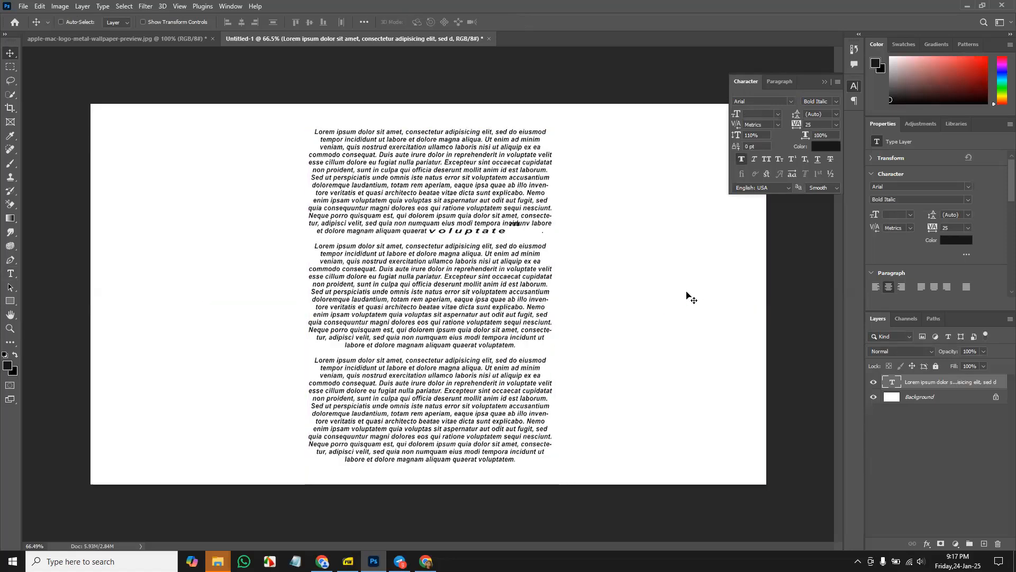
pyautogui.hotkey('ctrl', 'shift', 'z')
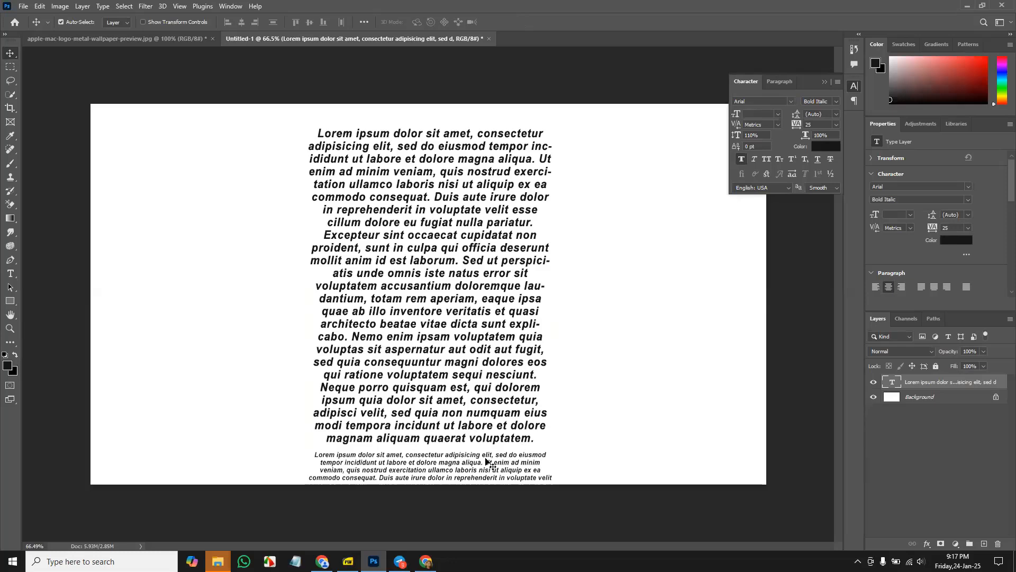
pyautogui.moveTo(471, 371); pyautogui.dragTo(464, 279)
pyautogui.moveTo(414, 312); pyautogui.dragTo(418, 417)
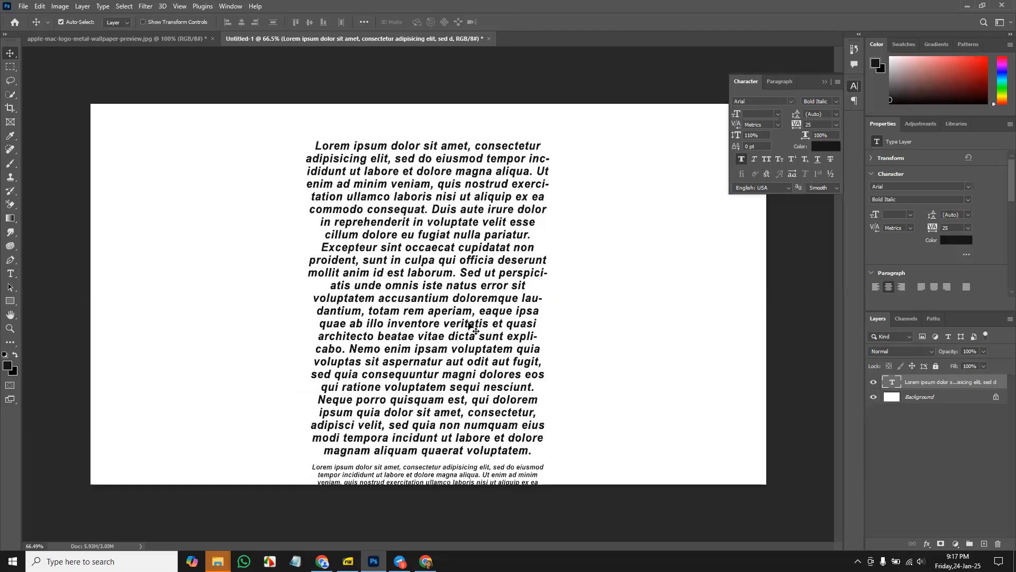
# - Select the whole 30 pt paragraph and turn off Faux Bold, keeping the Bold Italic font style
pyautogui.press('t')
pyautogui.click(316, 146)
pyautogui.moveTo(317, 146); pyautogui.dragTo(532, 451)
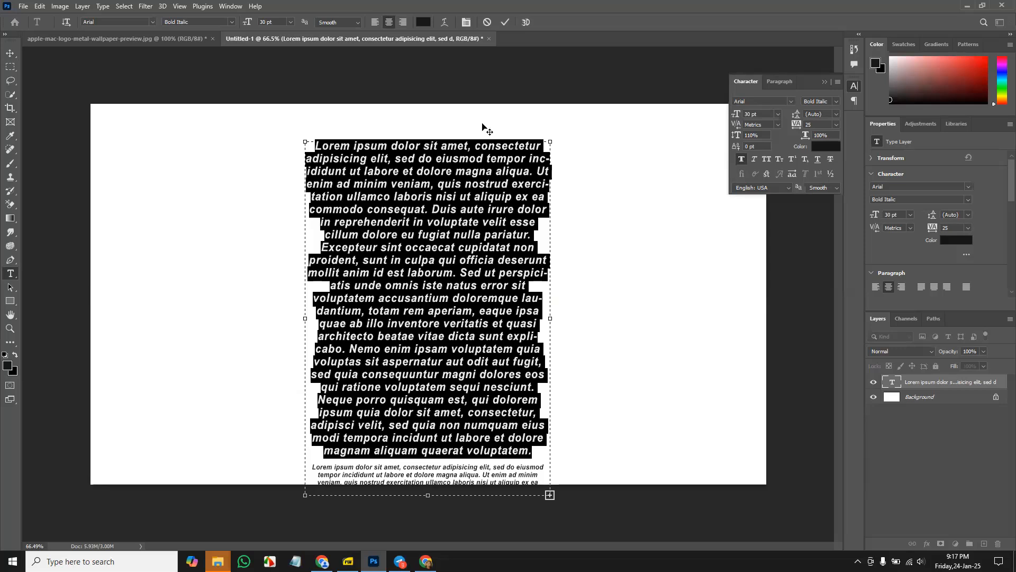
pyautogui.click(232, 22)
pyautogui.click(172, 27)
pyautogui.click(740, 159)
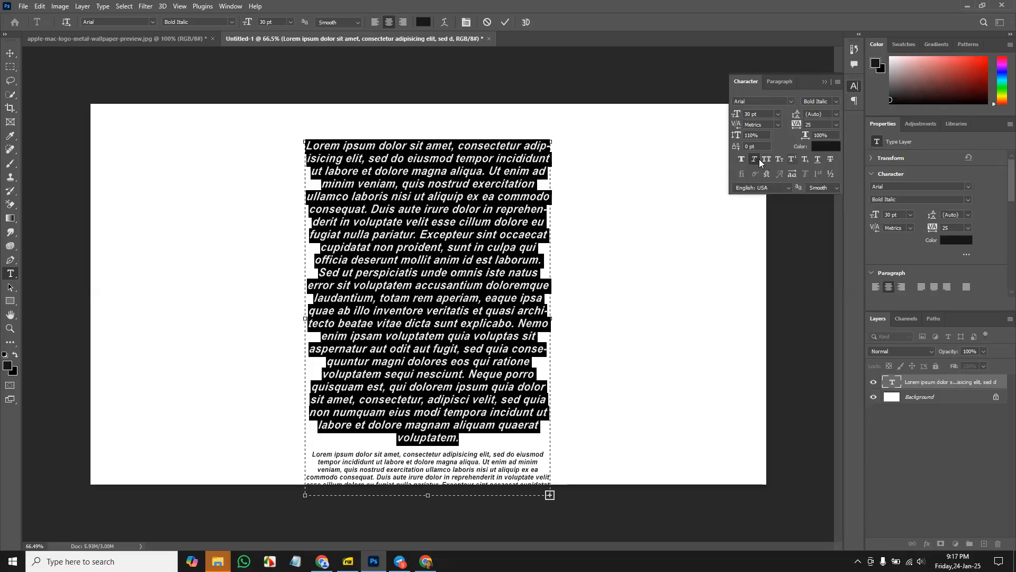
# - Try All Caps, Faux Italic and Faux Bold on the selected 30 pt paragraph, and settle on All Caps
pyautogui.click(765, 160)
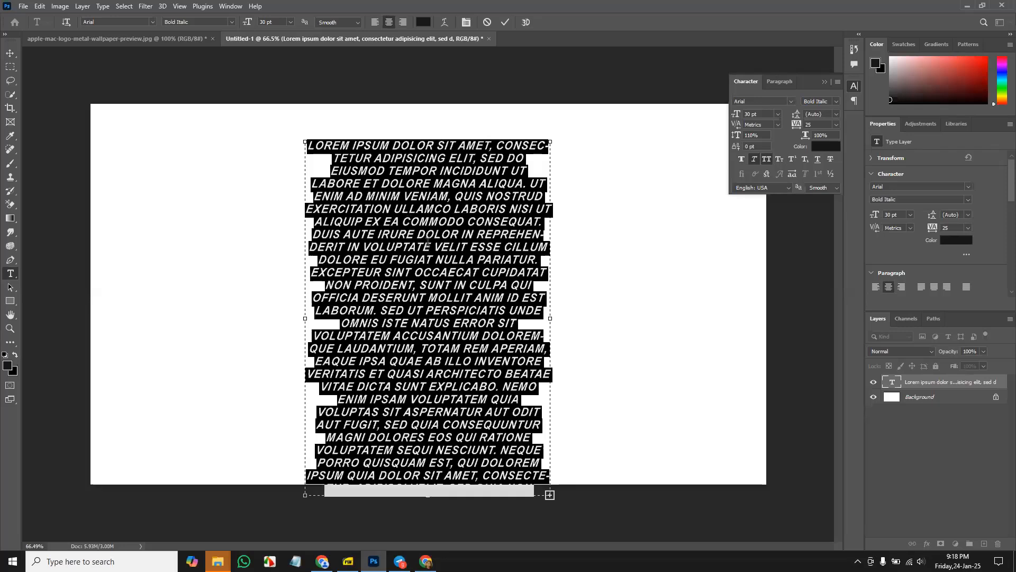
pyautogui.click(767, 159)
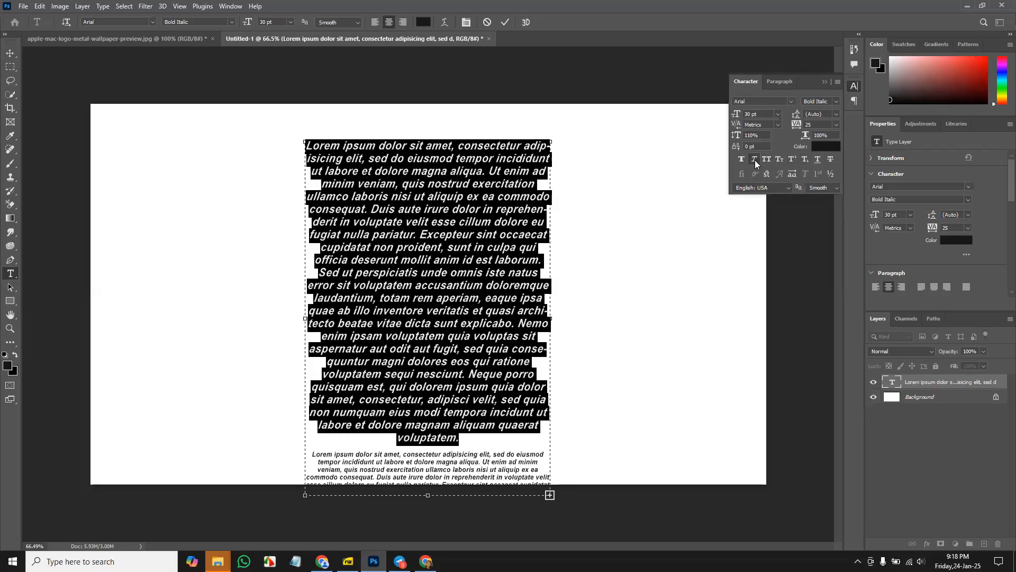
pyautogui.click(755, 160)
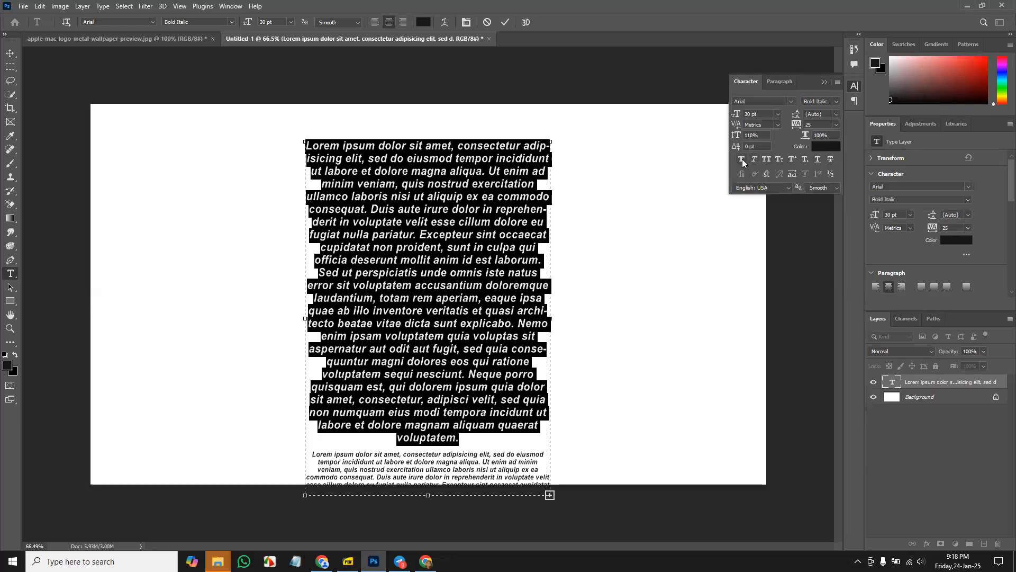
pyautogui.click(742, 159)
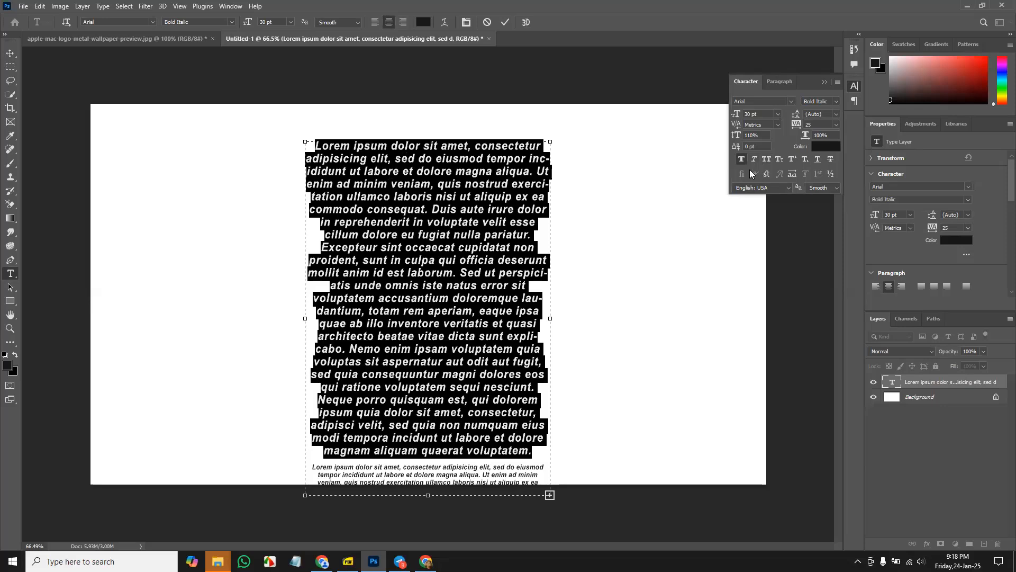
pyautogui.click(745, 159)
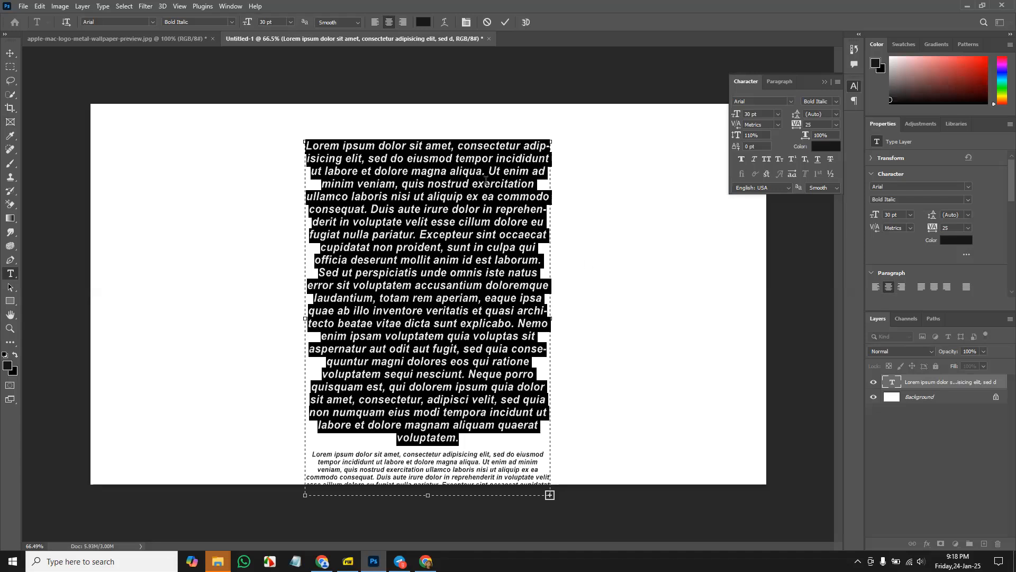
pyautogui.click(766, 159)
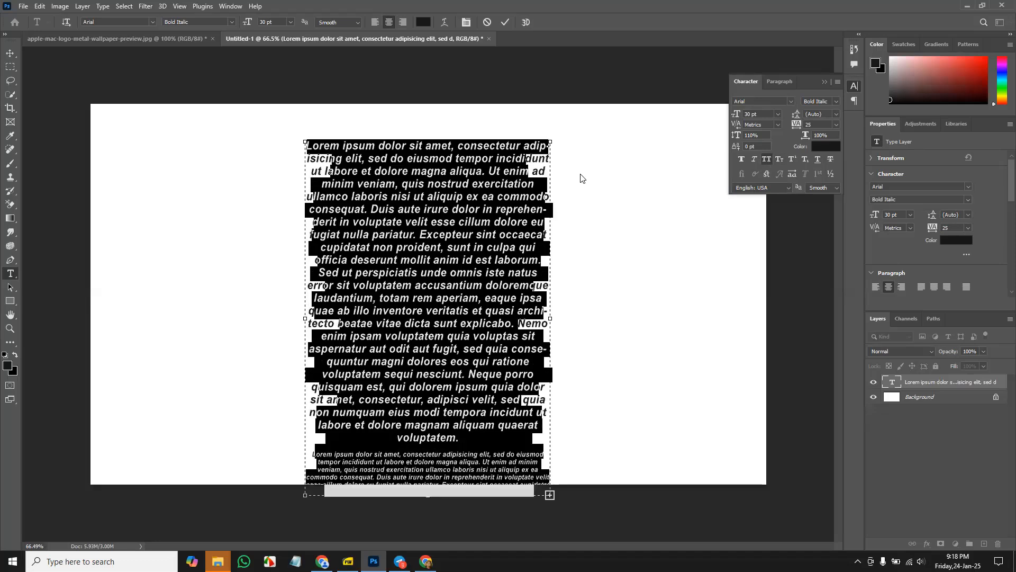
# - Replace All Caps with Small Caps on the 30 pt paragraph, select its first letter, and commit the text edit
pyautogui.click(765, 158)
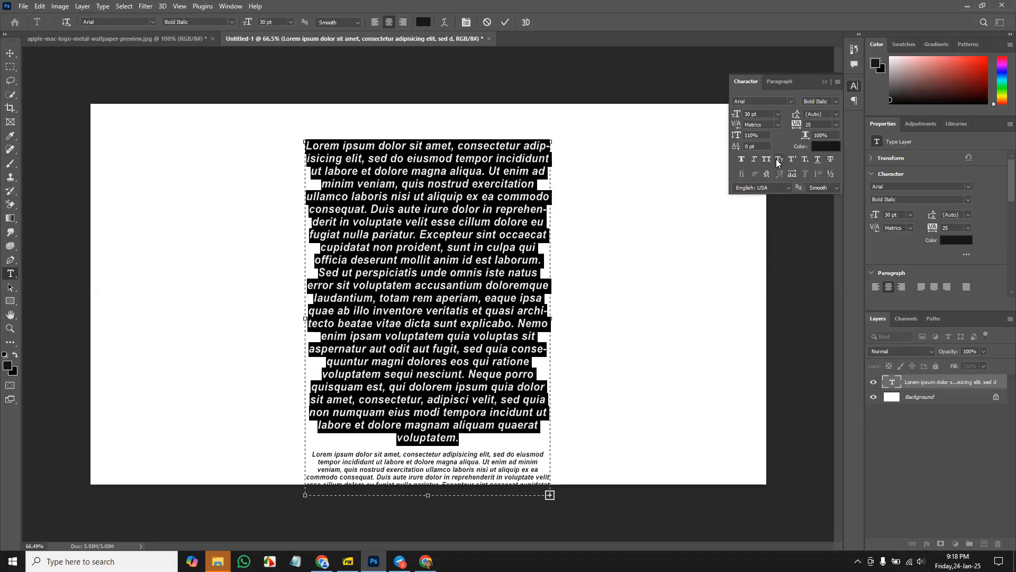
pyautogui.click(780, 160)
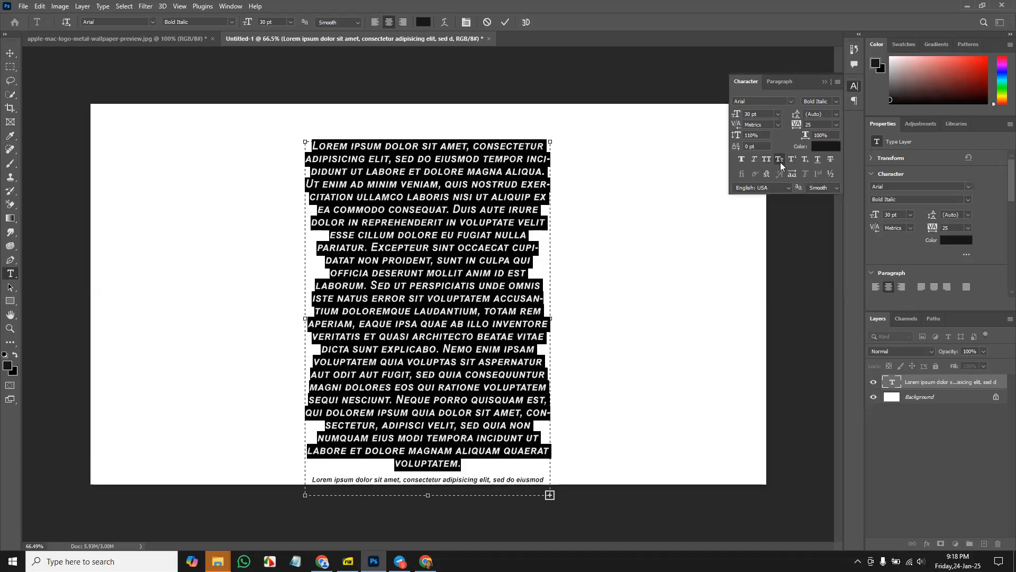
pyautogui.click(465, 465)
pyautogui.moveTo(320, 147); pyautogui.dragTo(312, 148)
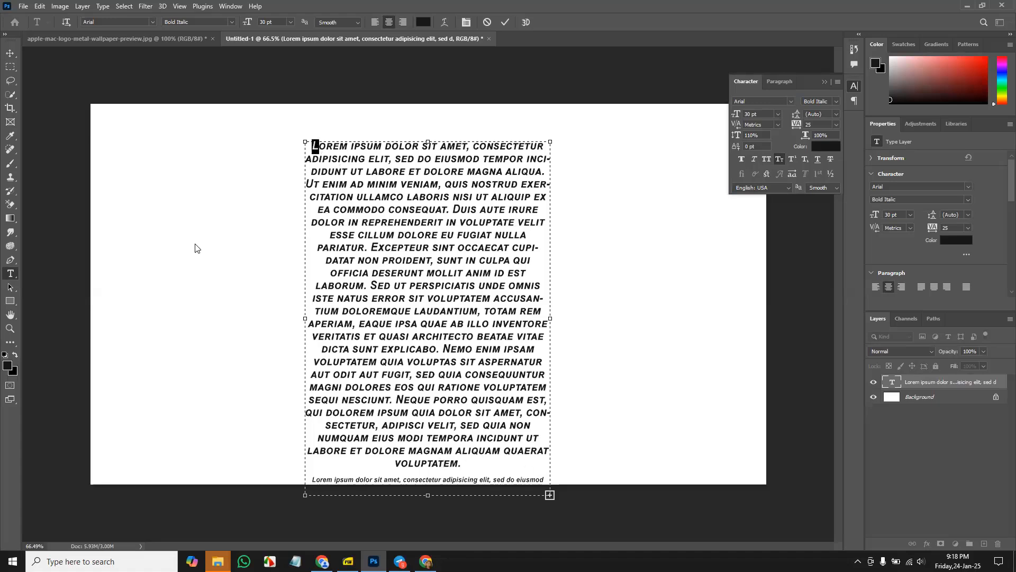
pyautogui.click(10, 53)
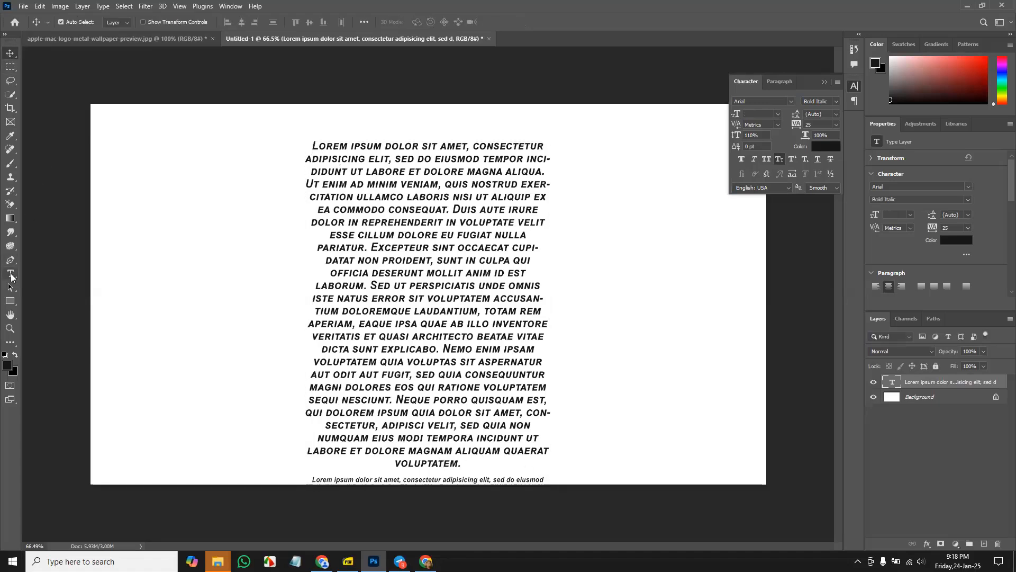
# - Add a first name as new point text in the empty canvas area beside the paragraph
pyautogui.click(10, 275)
pyautogui.click(605, 284)
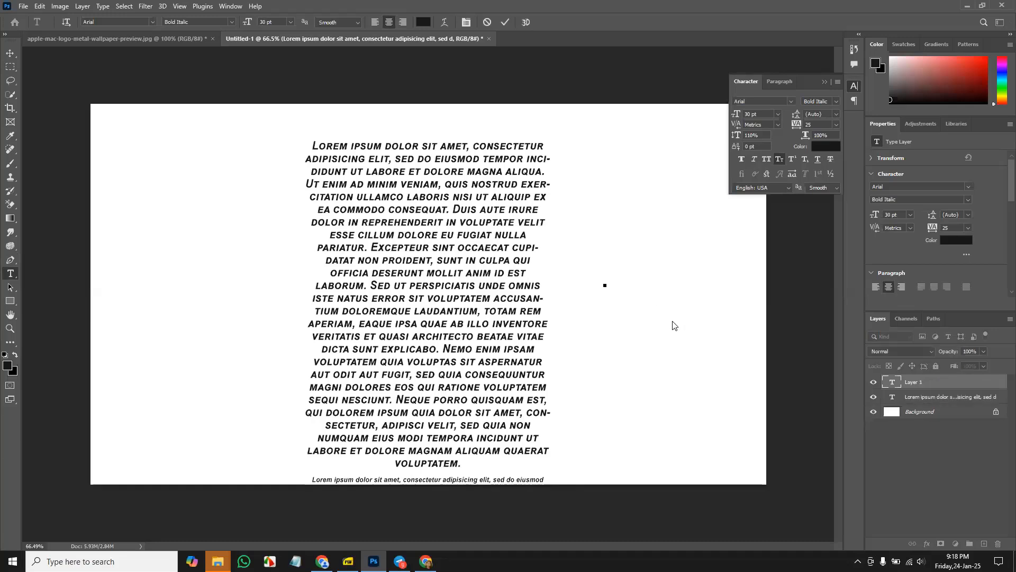
pyautogui.write('ajal')
# - Set the new name text to 60 pt and move it slightly further from the paragraph
pyautogui.moveTo(589, 282); pyautogui.dragTo(638, 283)
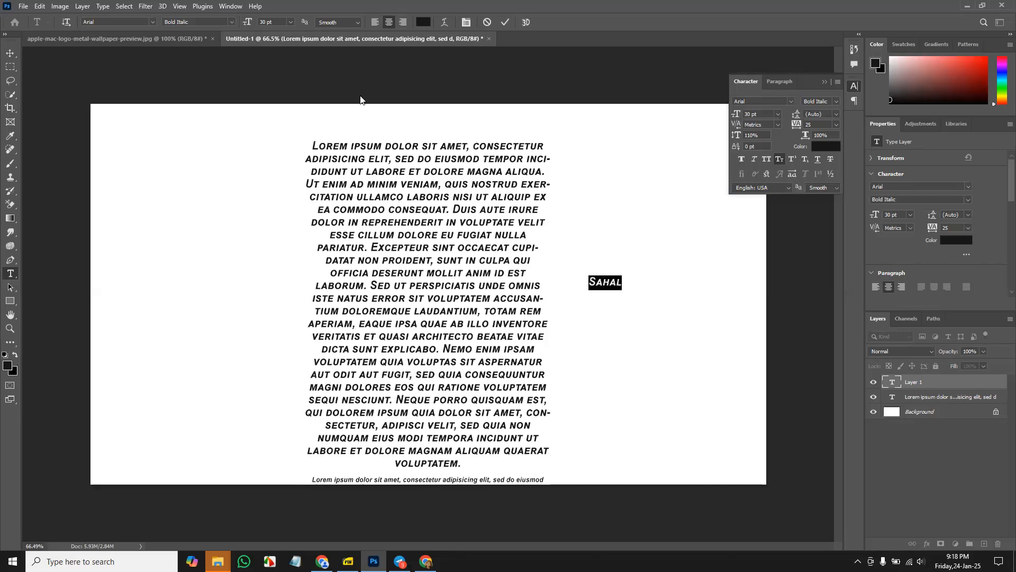
pyautogui.click(290, 22)
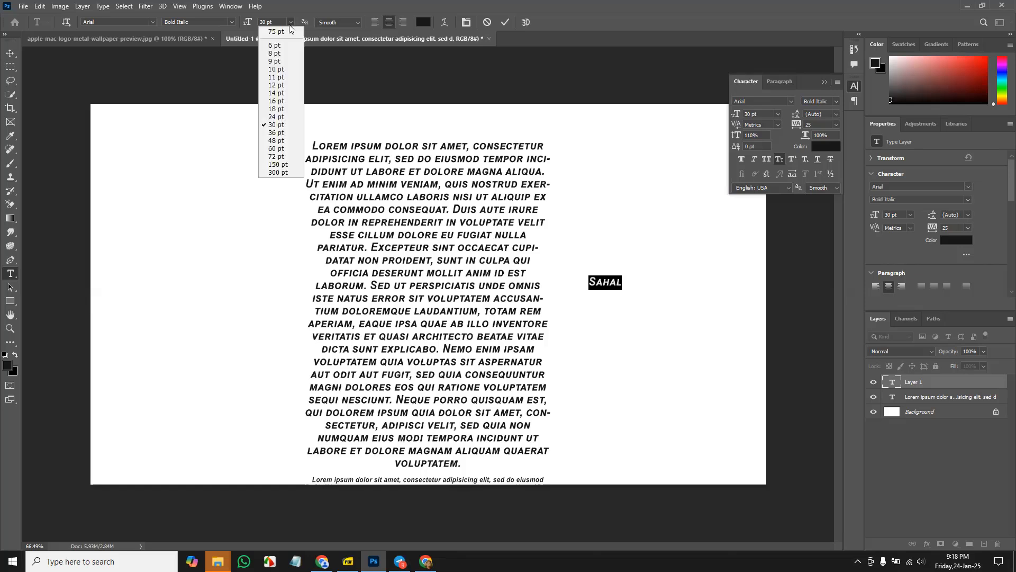
pyautogui.click(275, 148)
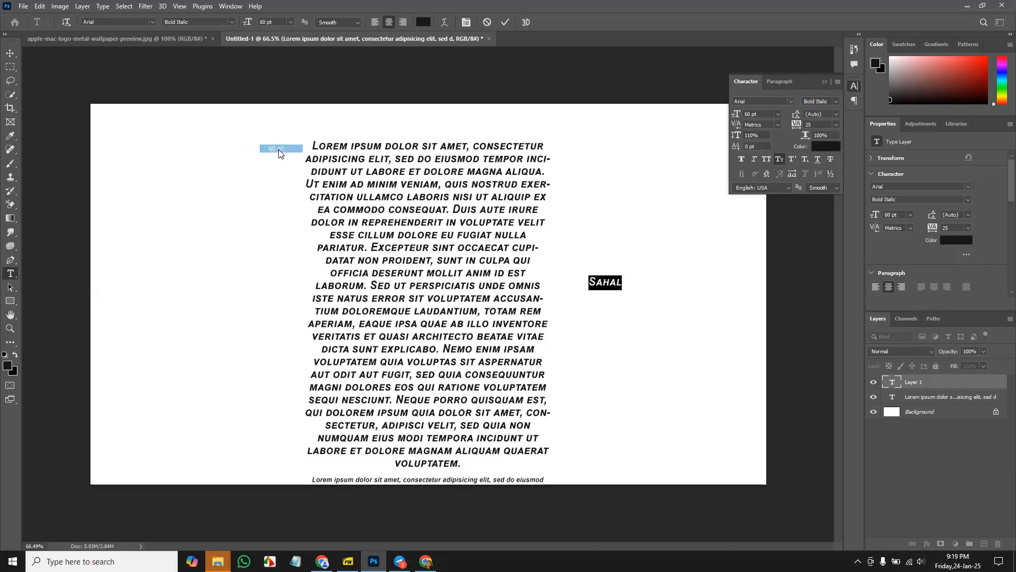
pyautogui.click(10, 53)
pyautogui.moveTo(610, 282); pyautogui.dragTo(669, 281)
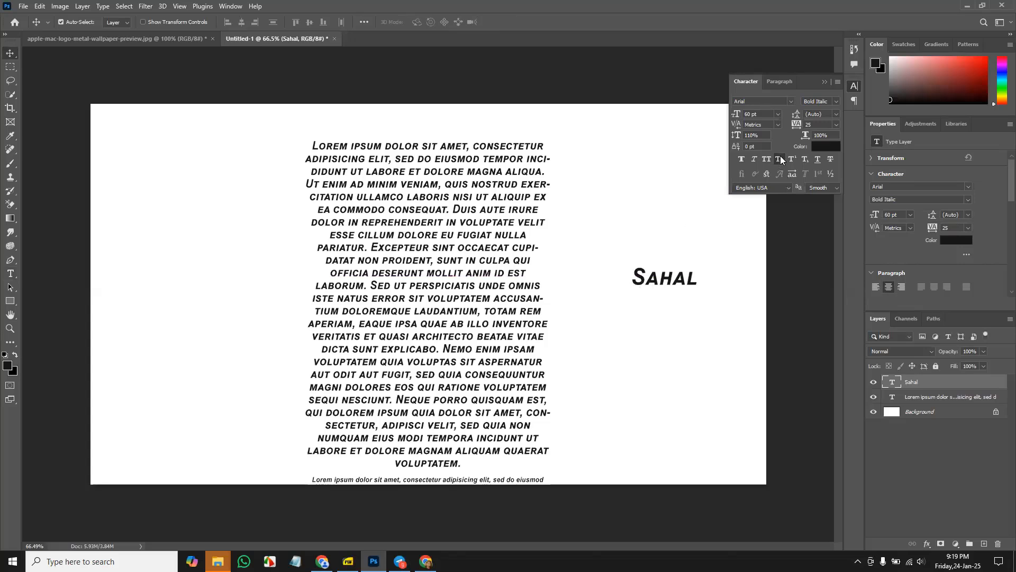
# - Turn off Small Caps for the whole 60 pt name text and commit the edit
pyautogui.press('t')
pyautogui.click(671, 279)
pyautogui.doubleClick(668, 279)
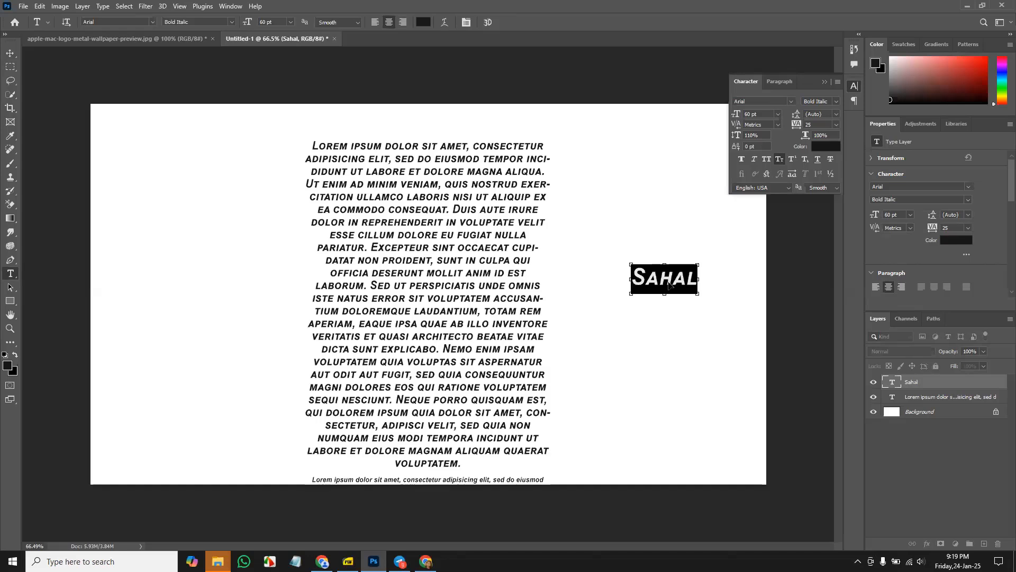
pyautogui.click(779, 159)
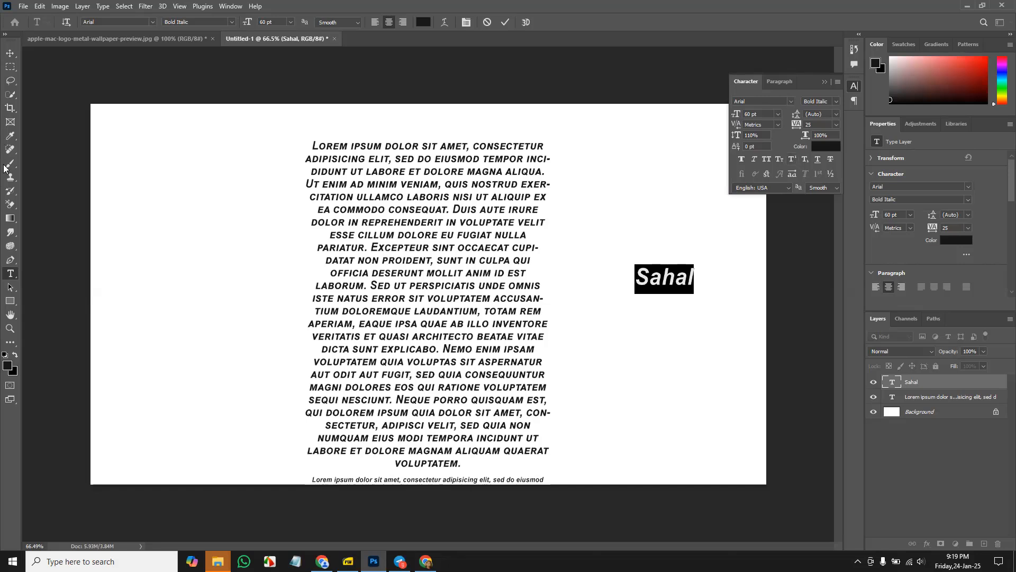
pyautogui.click(10, 54)
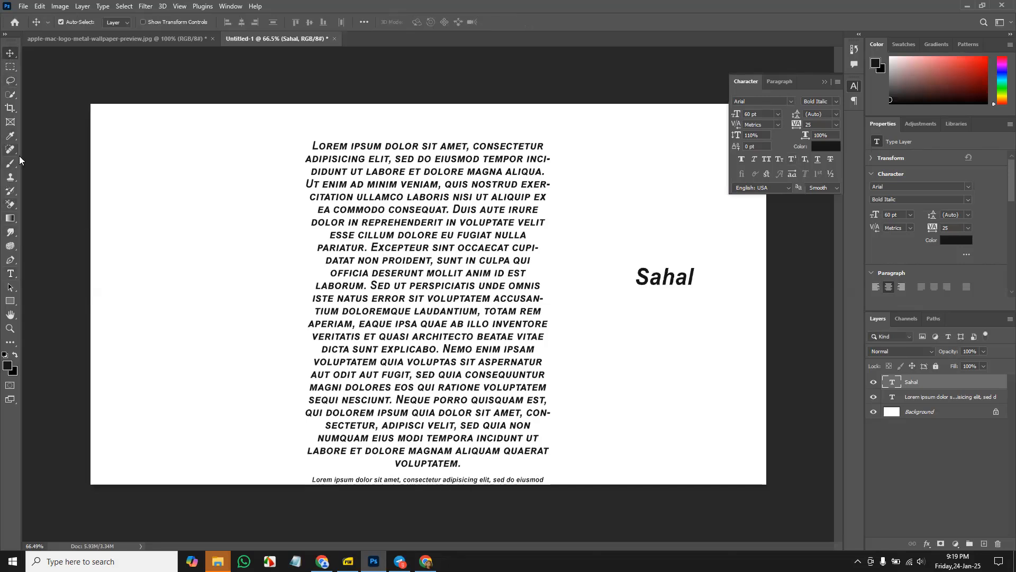
# - Add the text a2+b2 as new point text in the blank area on the paragraph's other side
pyautogui.press('t')
pyautogui.click(185, 257)
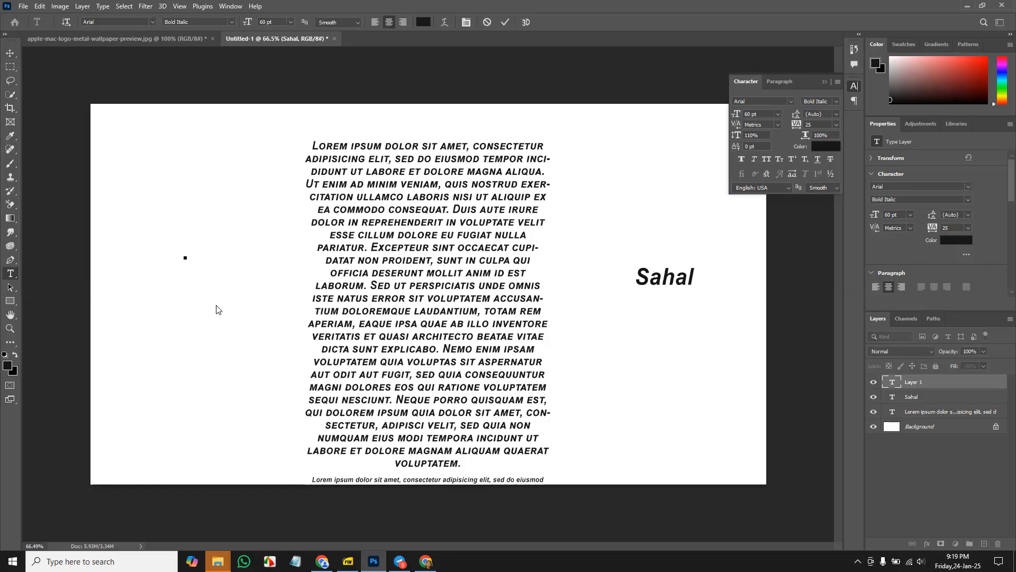
pyautogui.write('a2=b2')
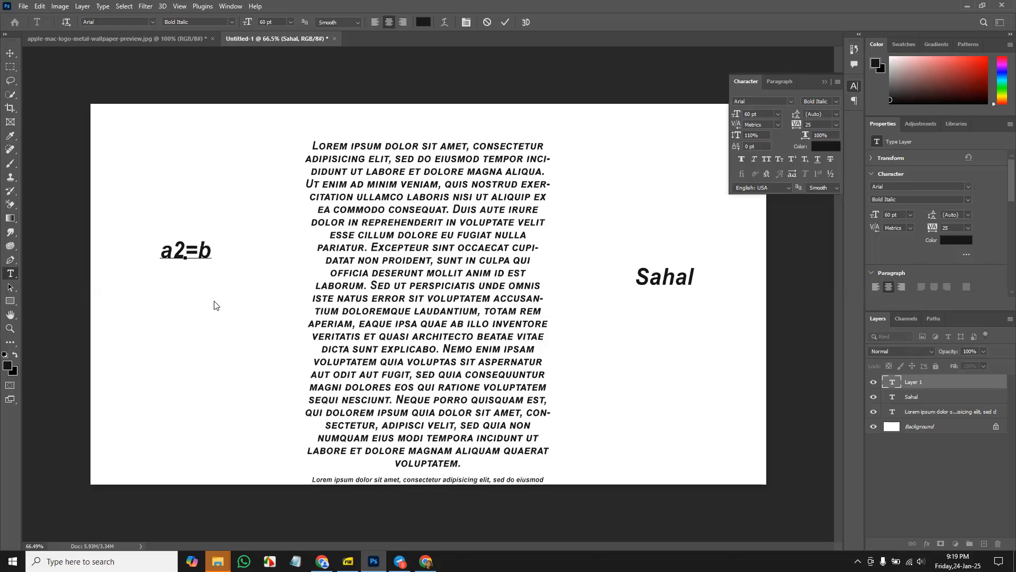
pyautogui.press('BackSpace')
pyautogui.press('BackSpace')
pyautogui.press('BackSpace')
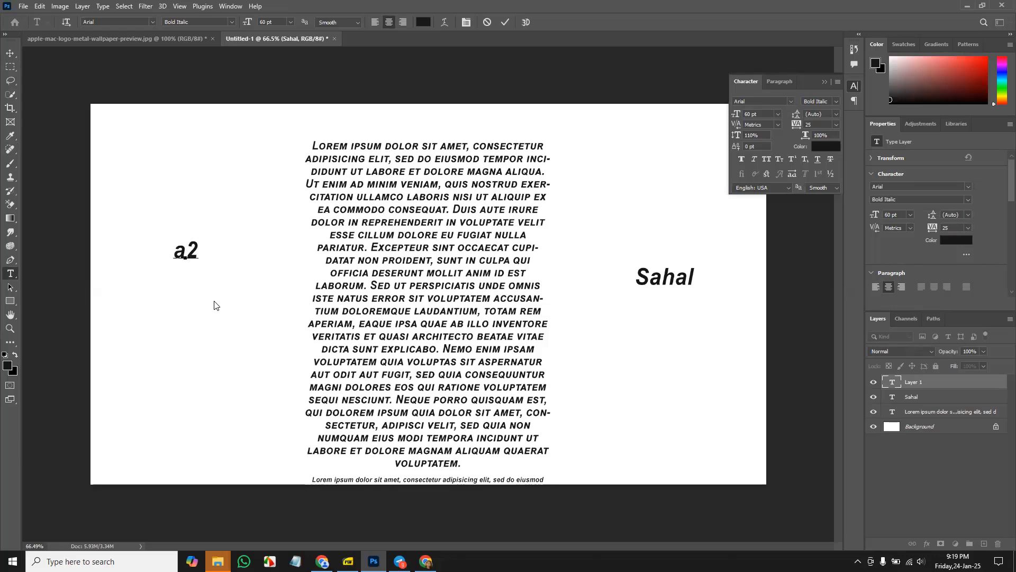
pyautogui.write('+b2')
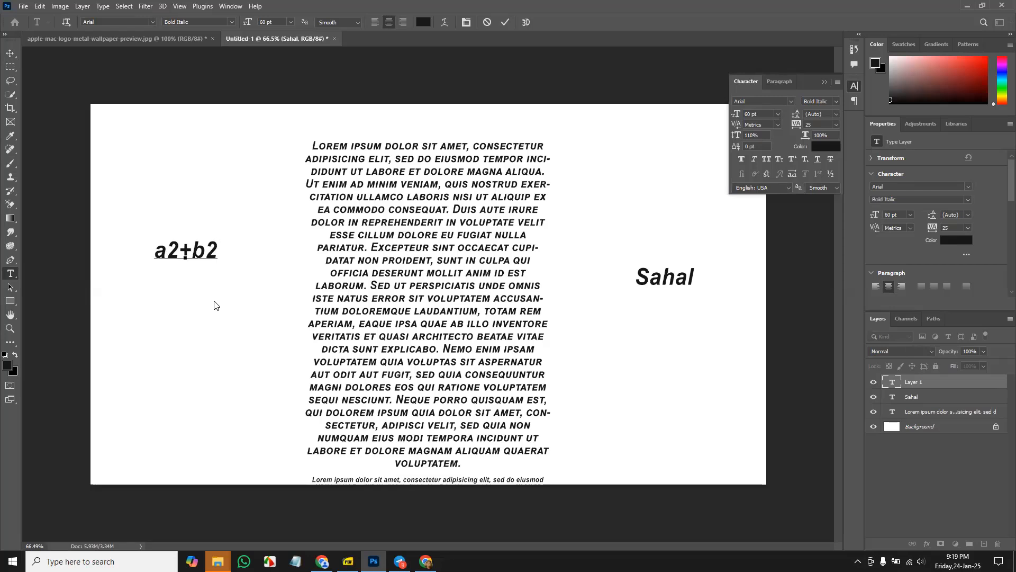
# - Apply Superscript to both 2s in the a2+b2 formula and commit the text
pyautogui.hotkey('shift', 'Left')
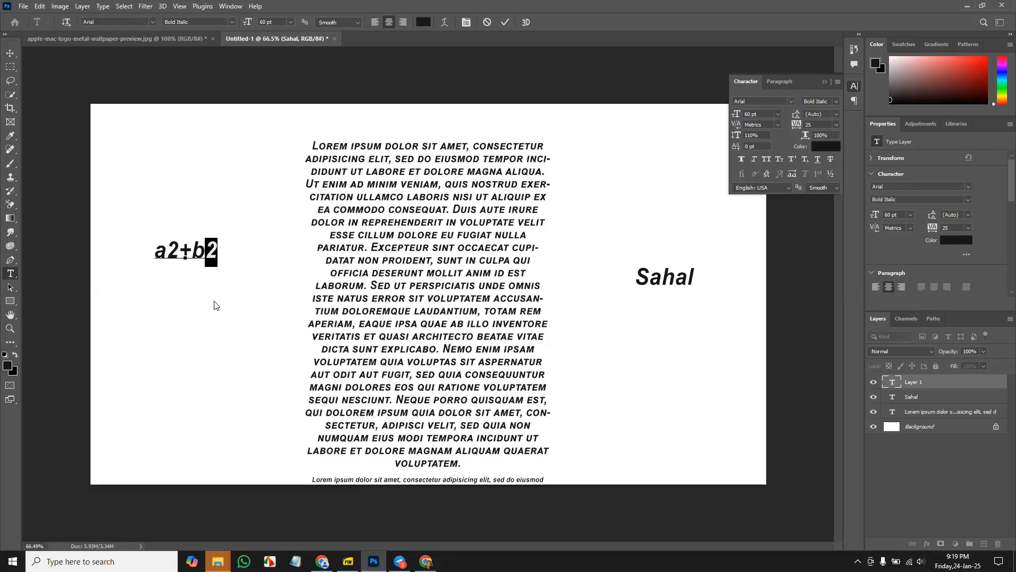
pyautogui.click(794, 160)
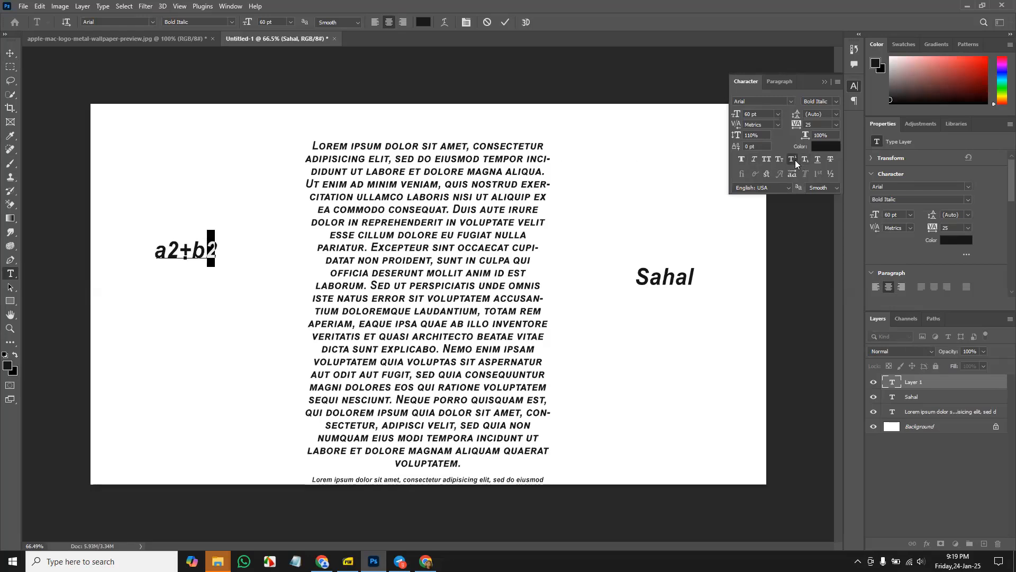
pyautogui.click(183, 251)
pyautogui.hotkey('shift', 'Left')
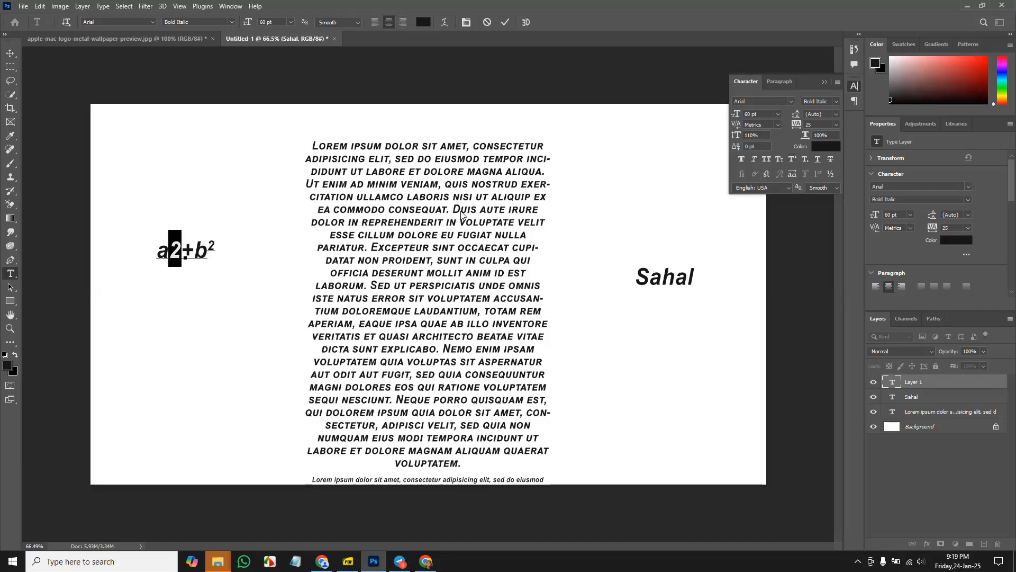
pyautogui.click(795, 157)
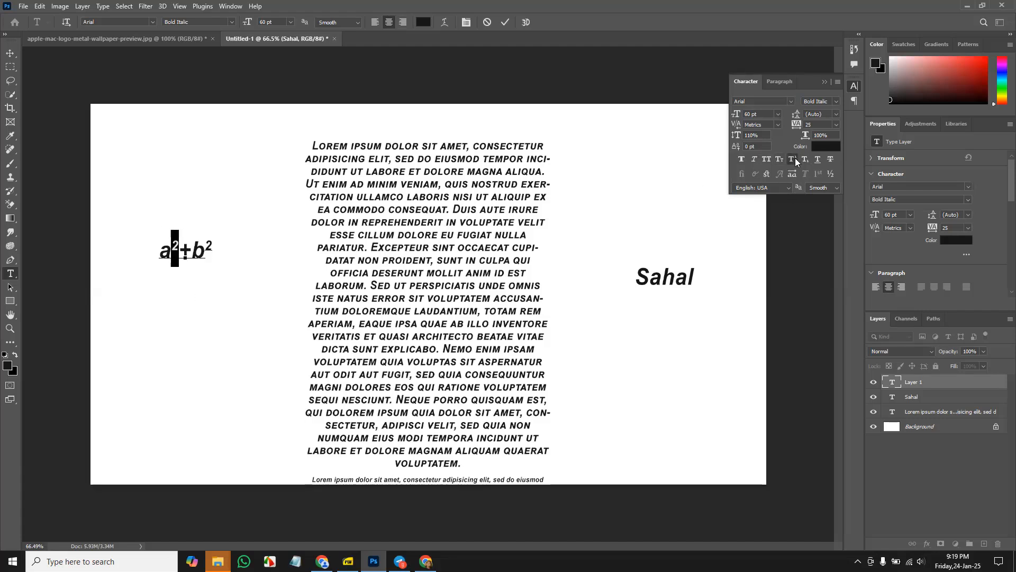
pyautogui.hotkey('ctrl', 'Return')
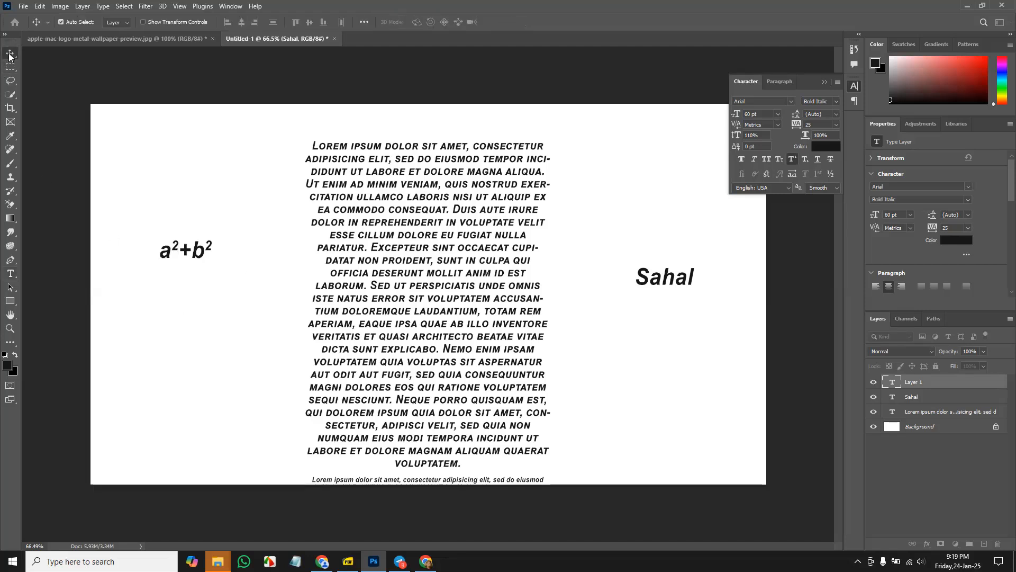
# - Add the text o2 below the a2+b2 formula, with its 2 set to Subscript
pyautogui.click(186, 324)
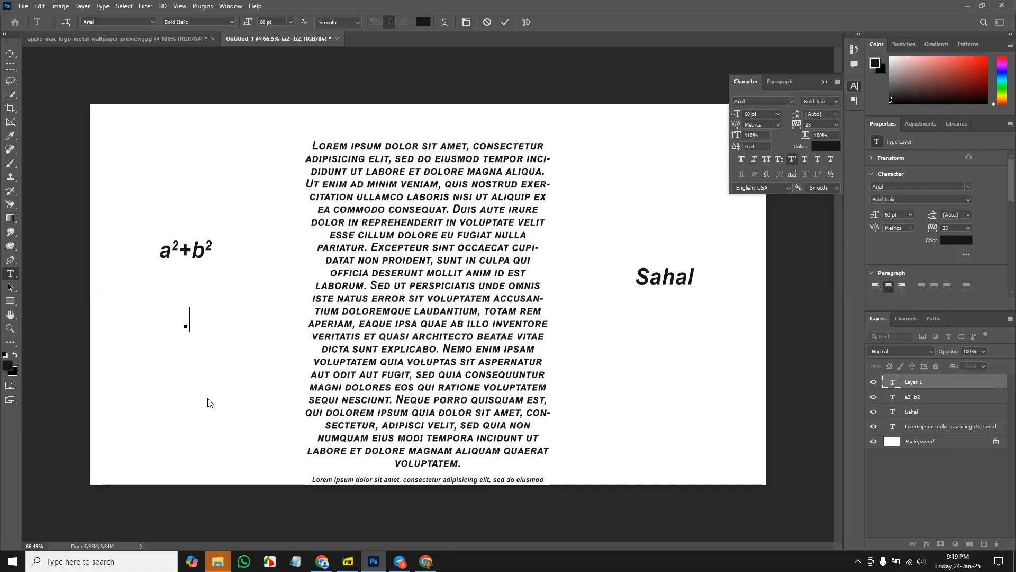
pyautogui.write('2')
pyautogui.hotkey('shift', 'Left')
pyautogui.click(804, 159)
pyautogui.click(10, 51)
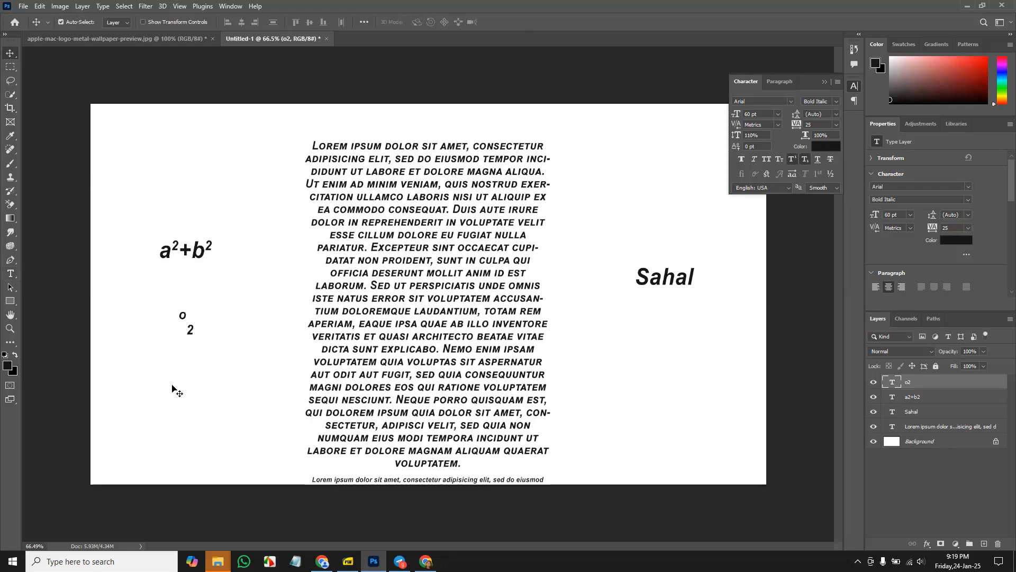
# - Add the text O2 beside the small o2 text, try Subscript and Superscript on its 2, and leave the 2 regular
pyautogui.press('t')
pyautogui.click(228, 305)
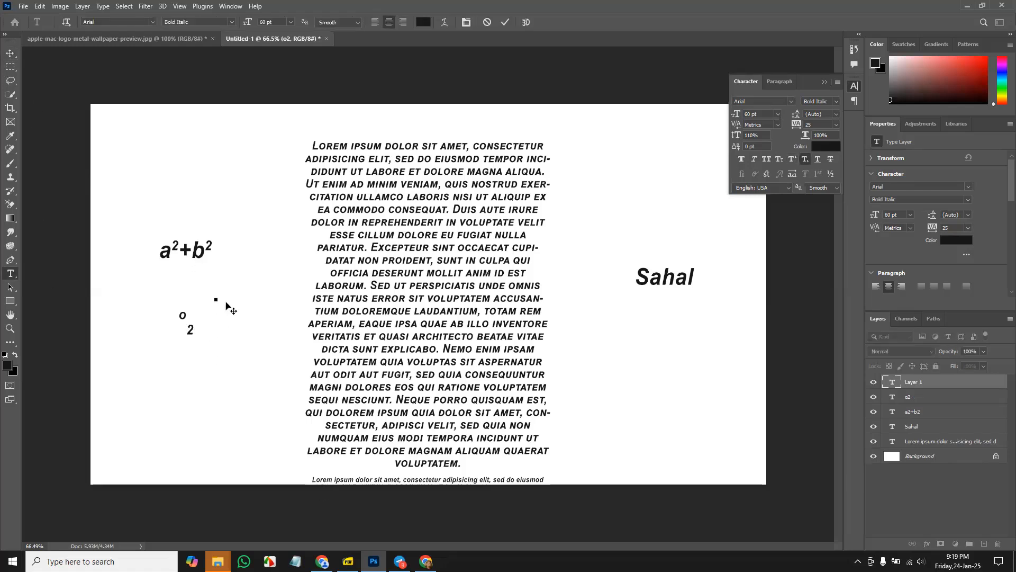
pyautogui.write('O2')
pyautogui.moveTo(228, 306); pyautogui.dragTo(219, 301)
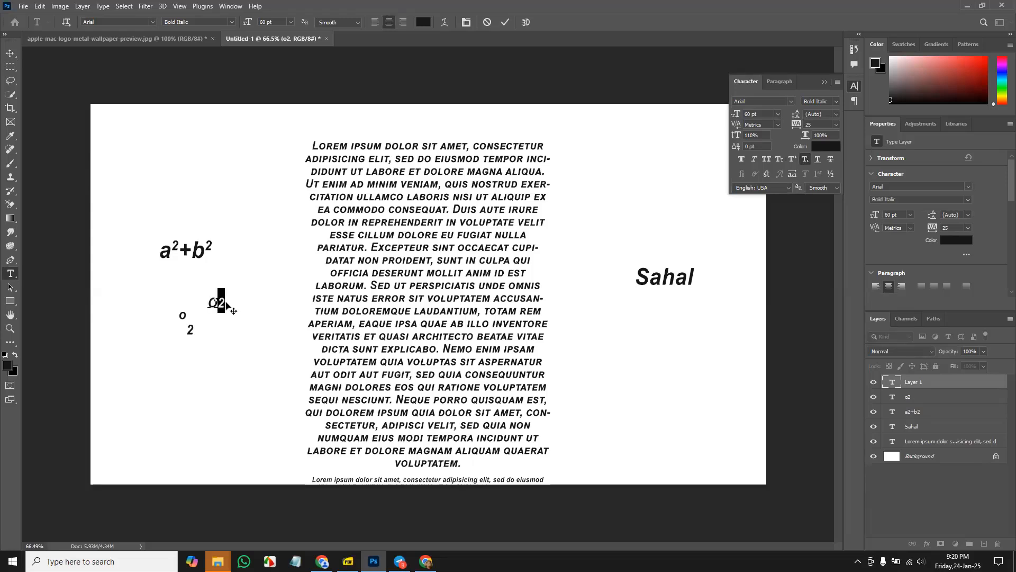
pyautogui.click(805, 158)
pyautogui.click(804, 158)
pyautogui.click(793, 159)
pyautogui.click(10, 52)
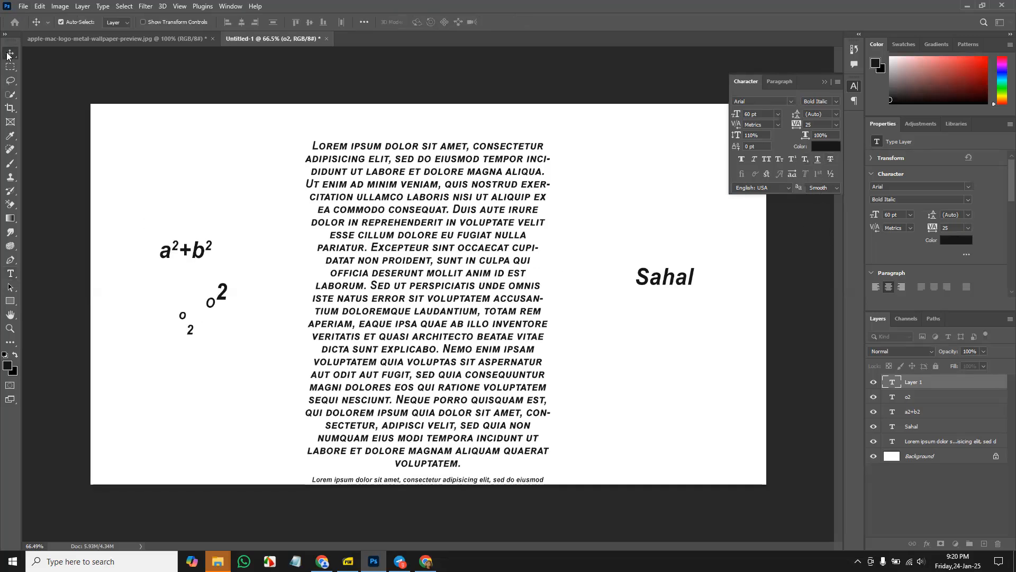
# - Add the text O2 above the a2+b2 formula with a regular O and its 2 set to Subscript, and commit it
pyautogui.click(10, 273)
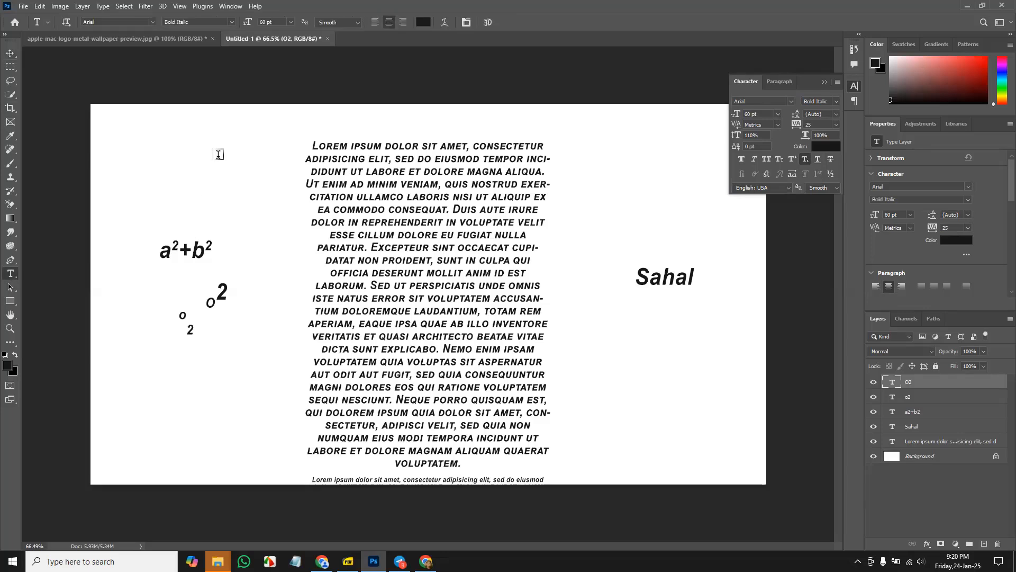
pyautogui.click(214, 187)
pyautogui.write('O')
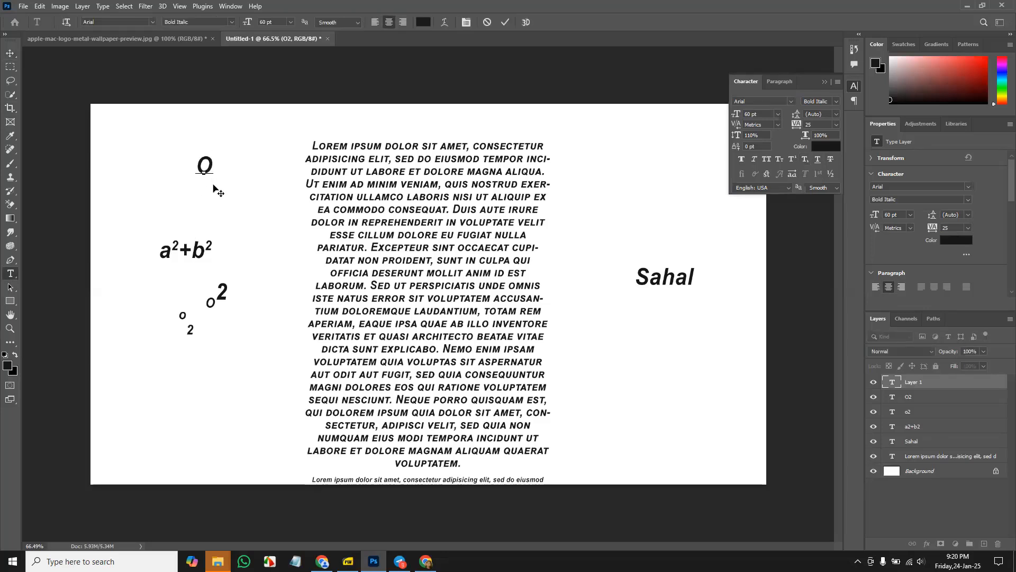
pyautogui.write('2')
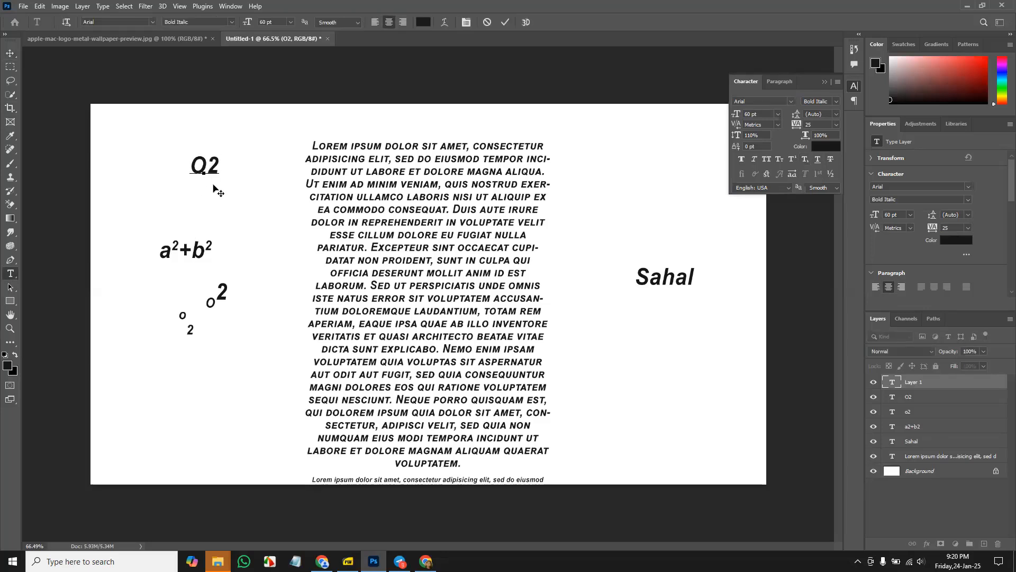
pyautogui.hotkey('shift', 'Left')
pyautogui.click(805, 161)
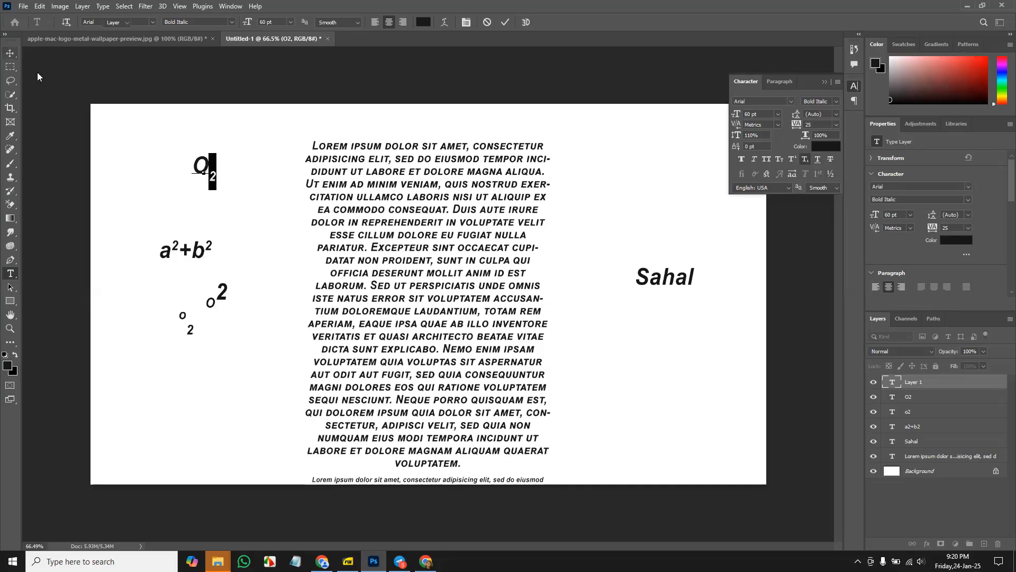
pyautogui.click(10, 53)
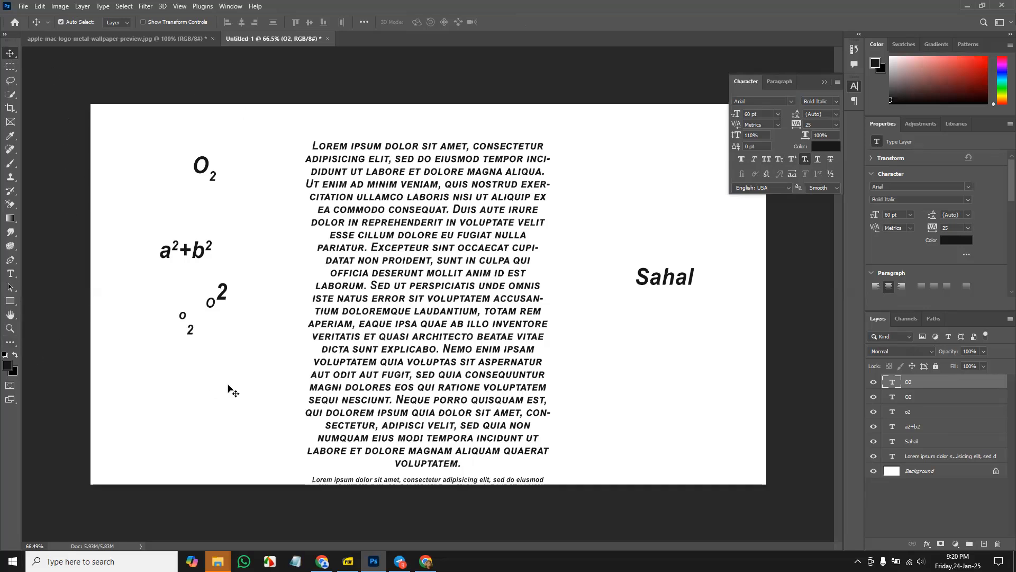
# - Underline the 60 pt name text and commit the edit
pyautogui.press('t')
pyautogui.doubleClick(652, 278)
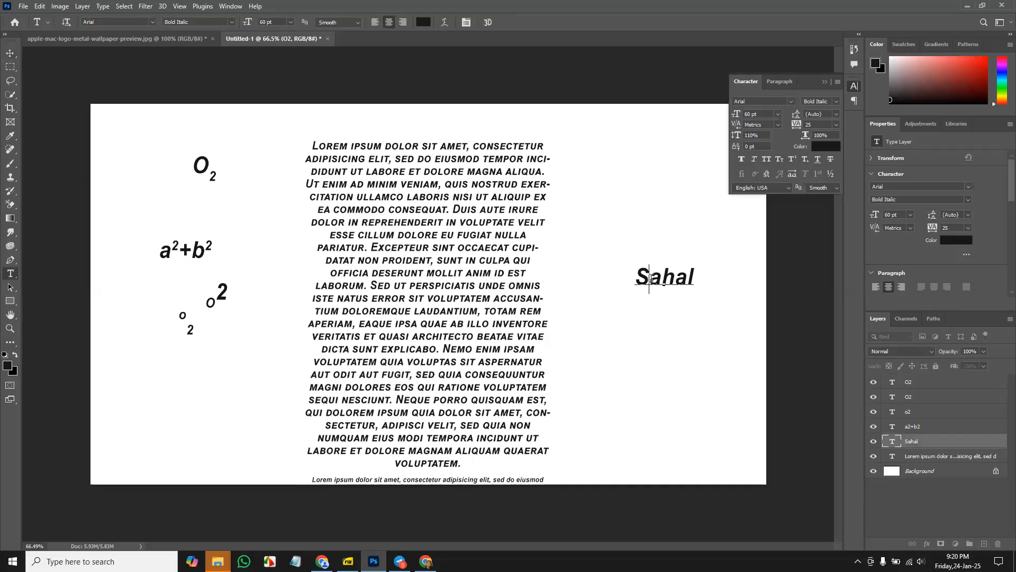
pyautogui.click(817, 162)
pyautogui.click(10, 53)
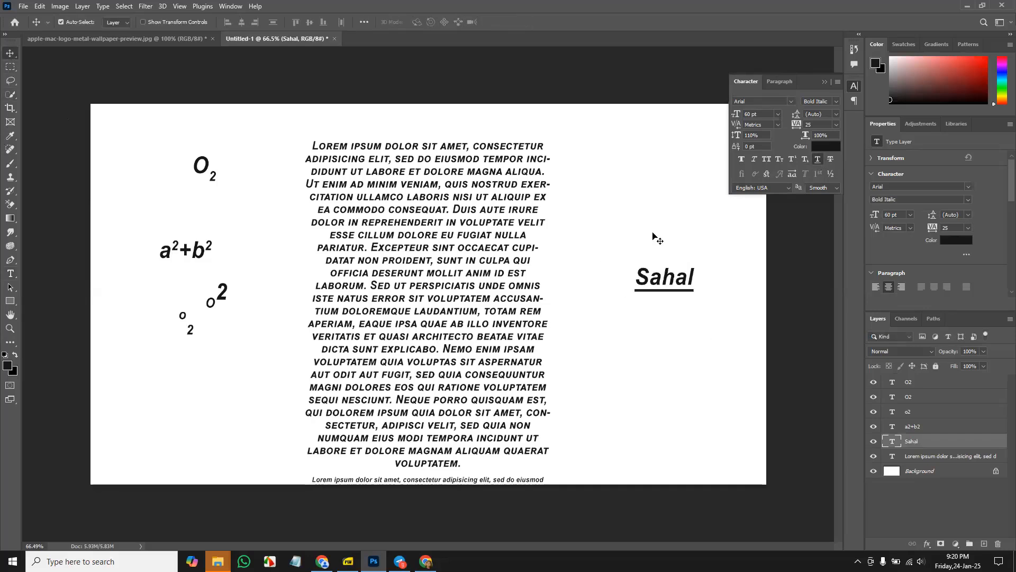
# - Select the whole 60 pt name text and remove its underline
pyautogui.press('t')
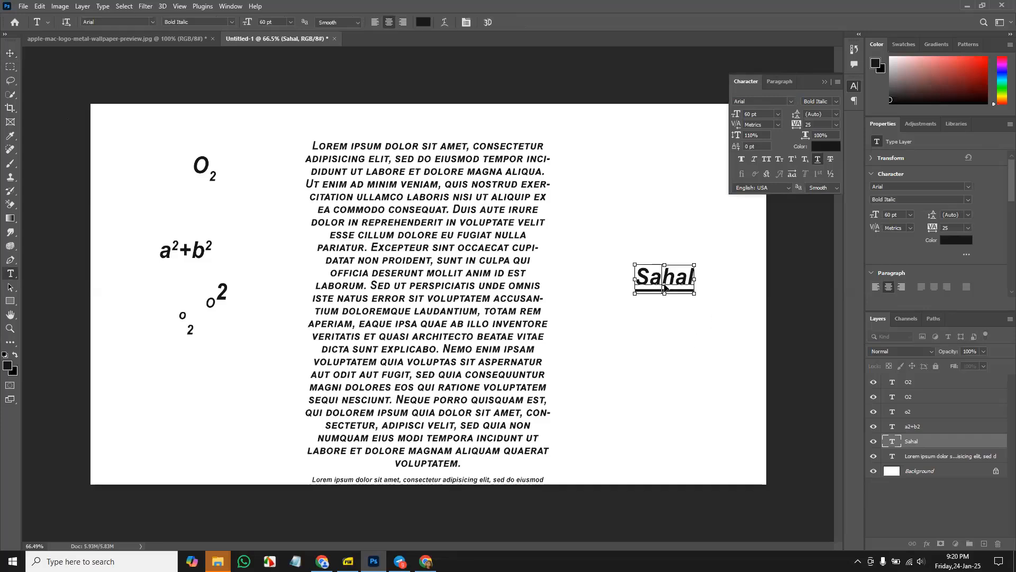
pyautogui.doubleClick(664, 276)
pyautogui.click(818, 160)
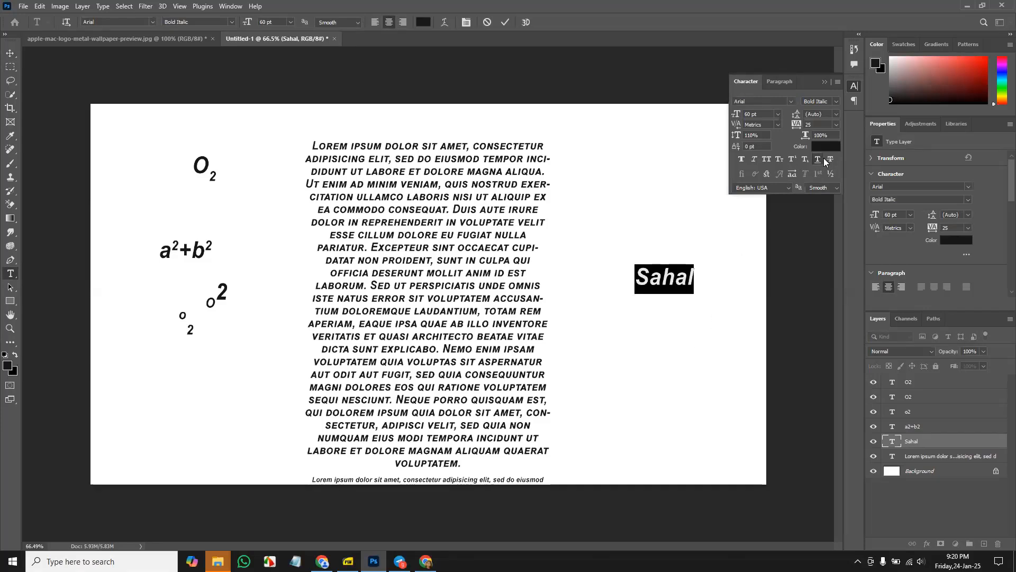
# - Apply Strikethrough to the selected 60 pt name text and commit the edit
pyautogui.click(830, 160)
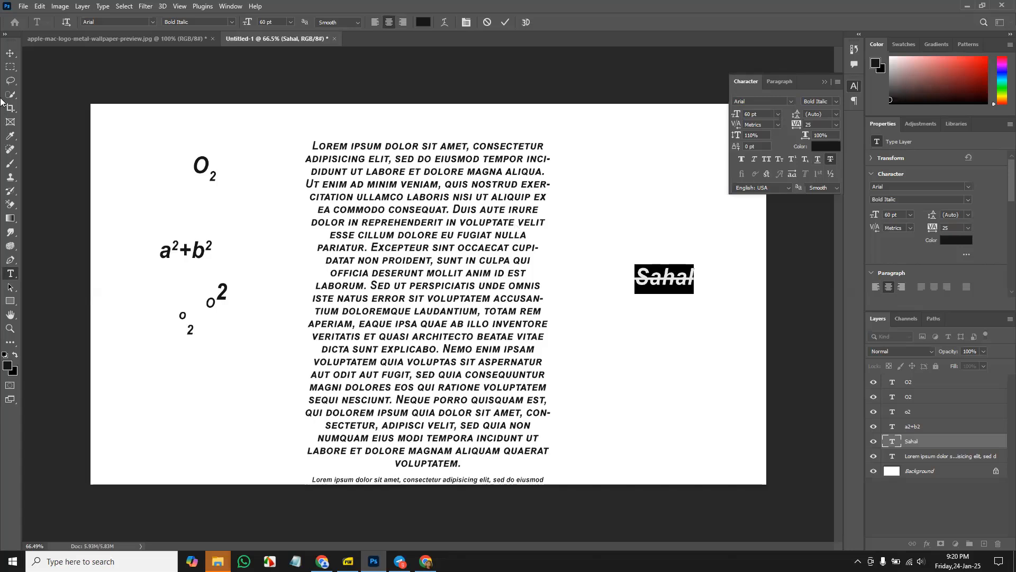
pyautogui.click(10, 53)
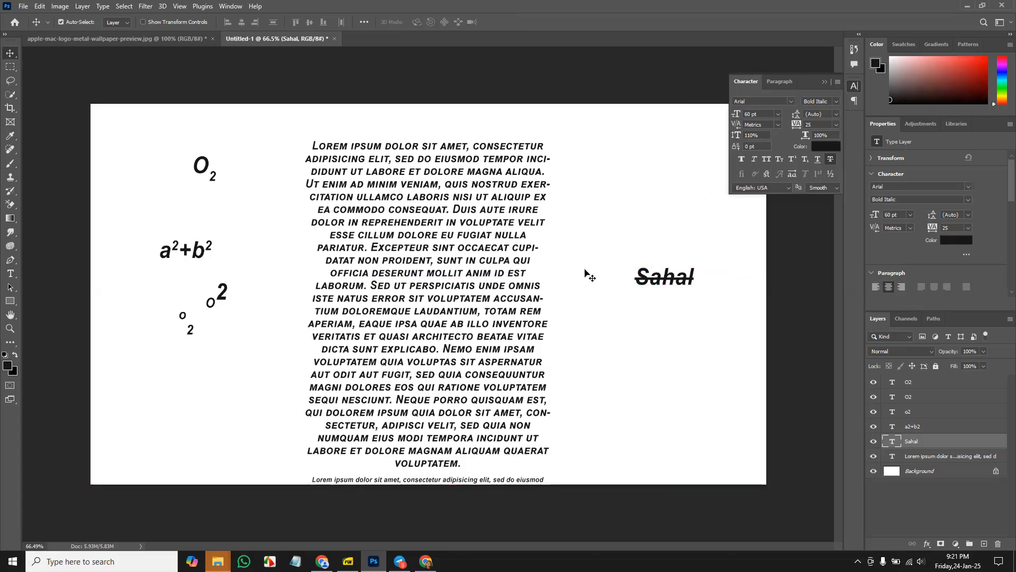
# - Select the large 30 pt Lorem ipsum text, turn off its Small Caps, and display the paragraph settings
pyautogui.press('t')
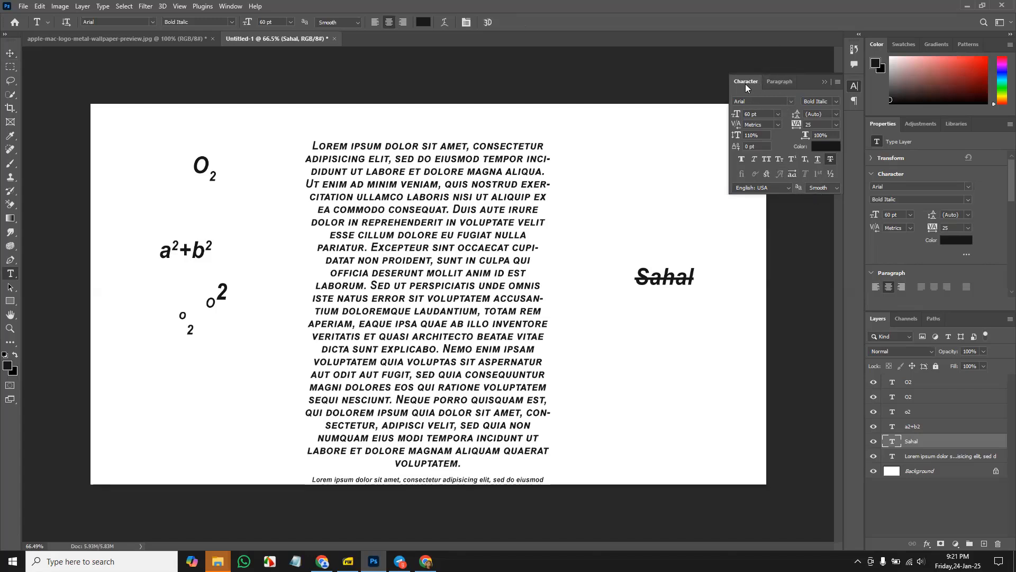
pyautogui.click(781, 82)
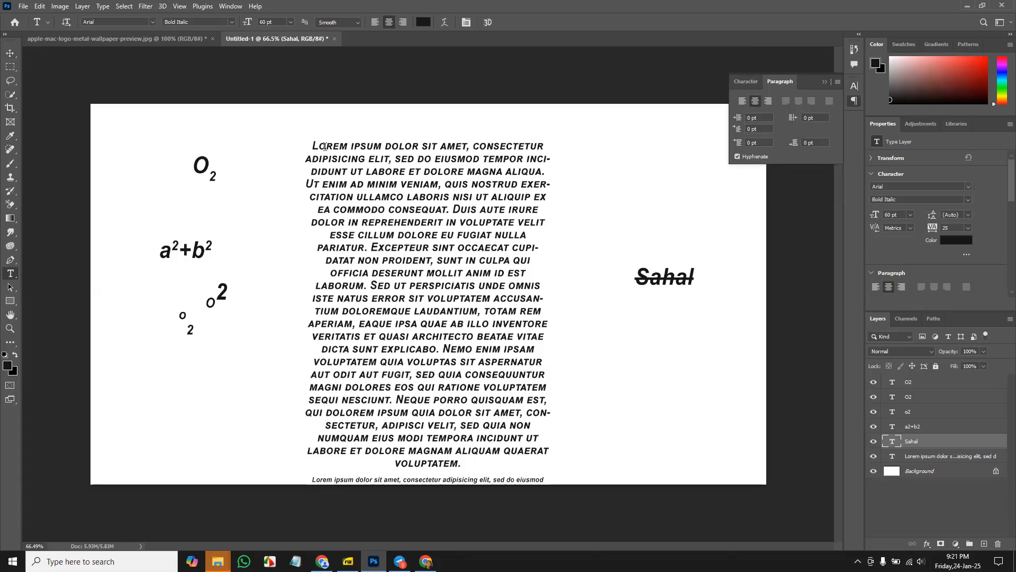
pyautogui.moveTo(313, 146); pyautogui.dragTo(532, 461)
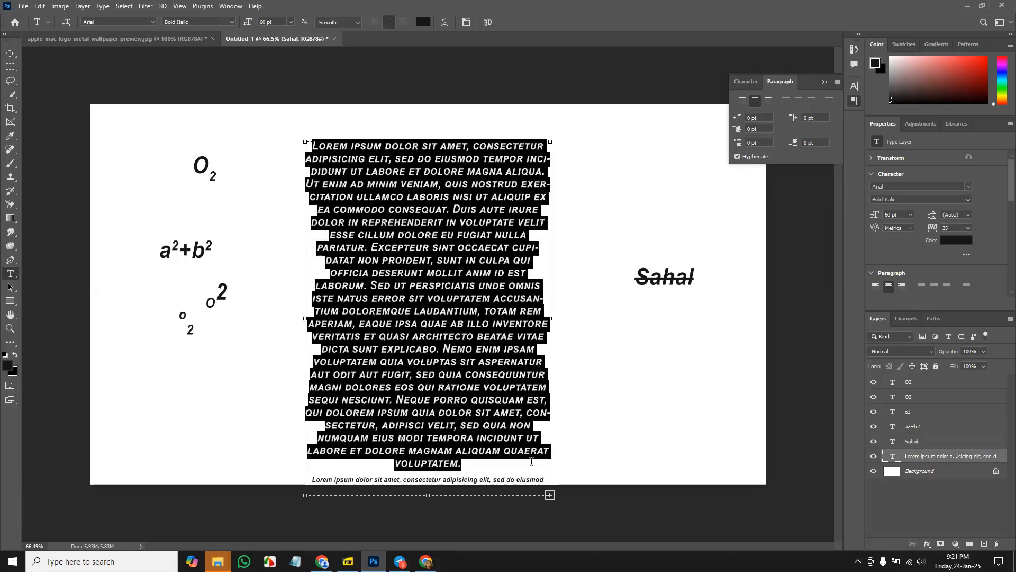
pyautogui.click(745, 80)
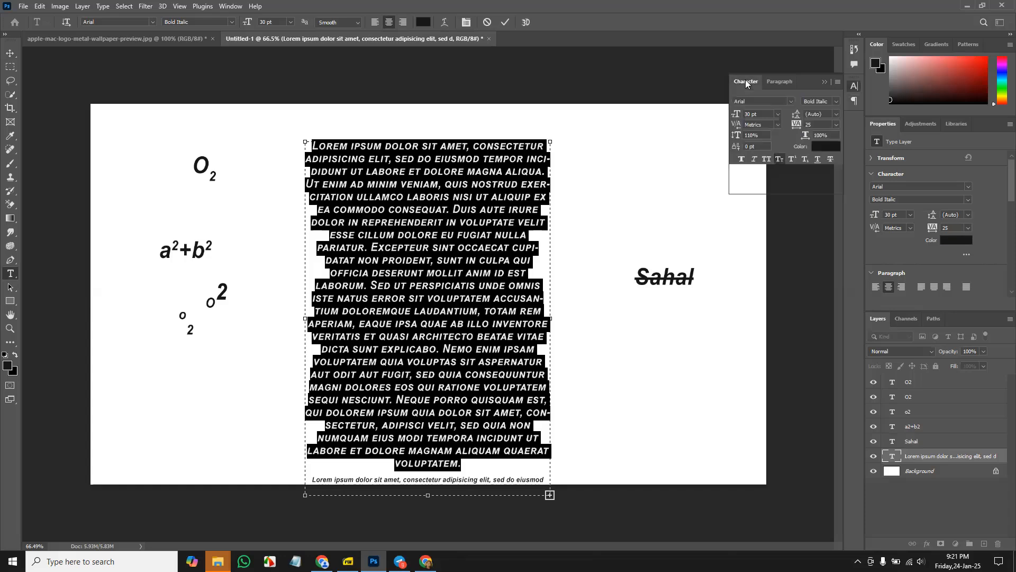
pyautogui.click(779, 160)
pyautogui.click(779, 160)
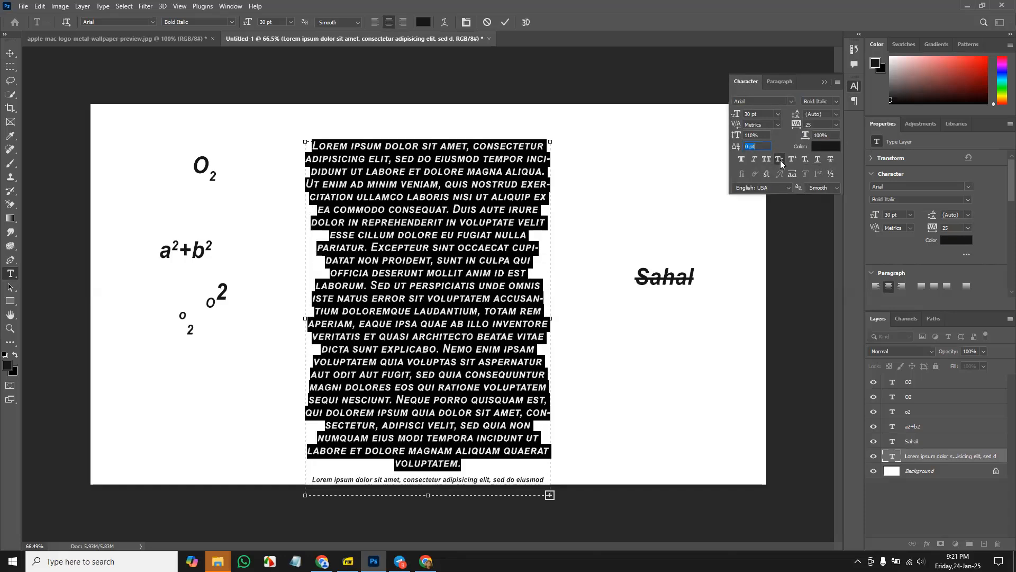
pyautogui.click(780, 160)
pyautogui.click(784, 81)
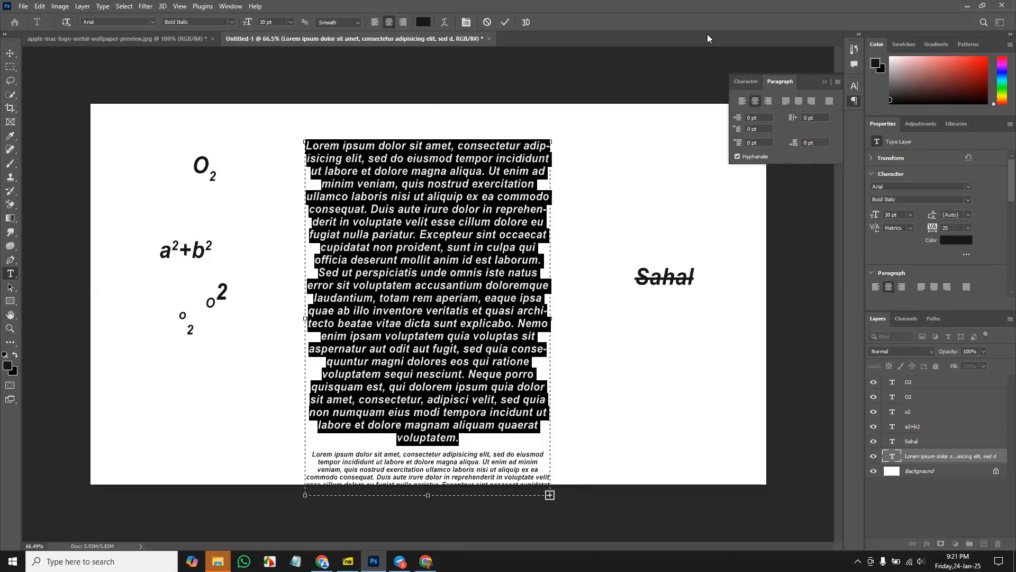
# - Try left, right and last-line-left justified alignment on the larger lorem ipsum paragraph
pyautogui.click(742, 101)
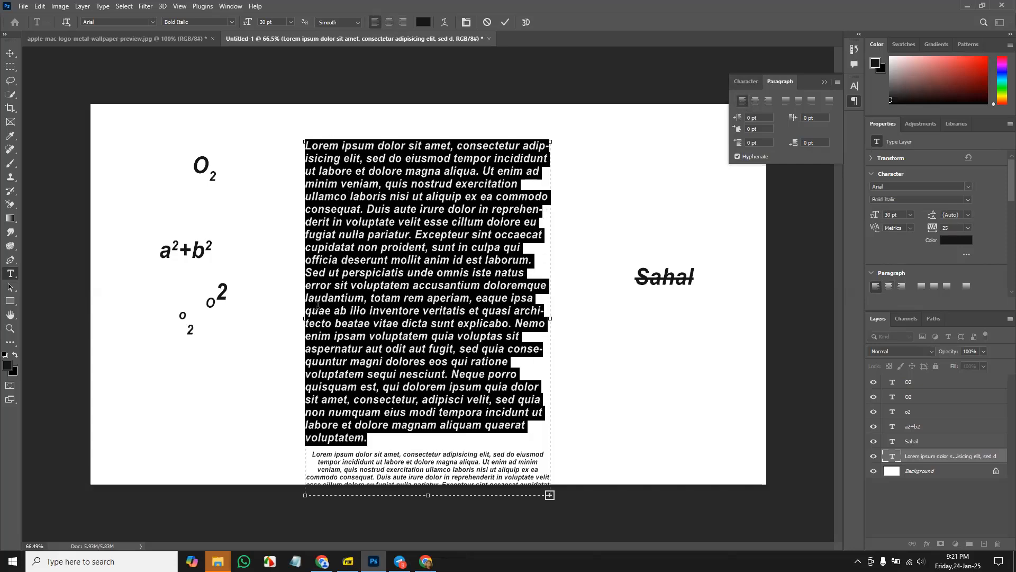
pyautogui.click(771, 99)
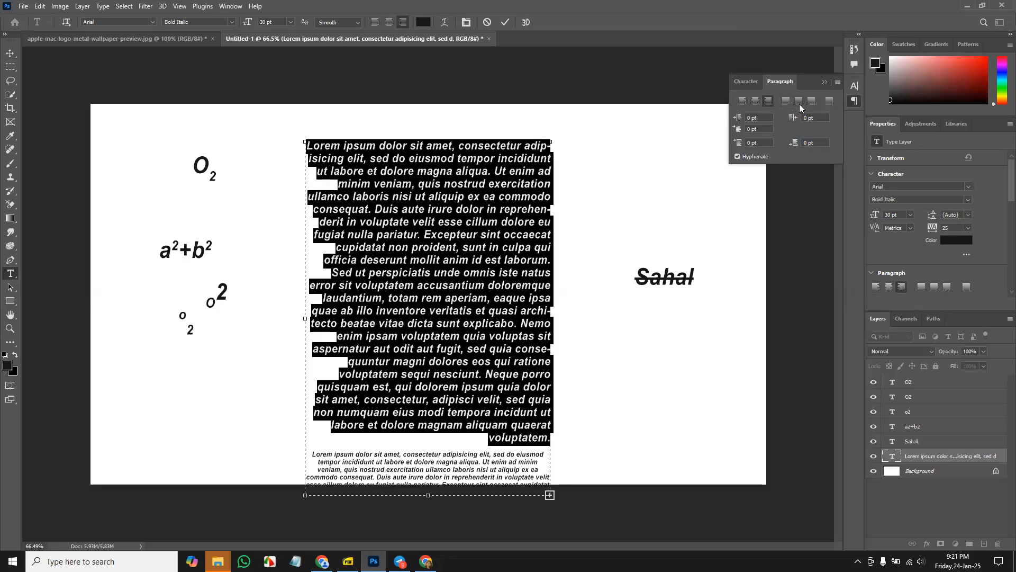
pyautogui.click(786, 101)
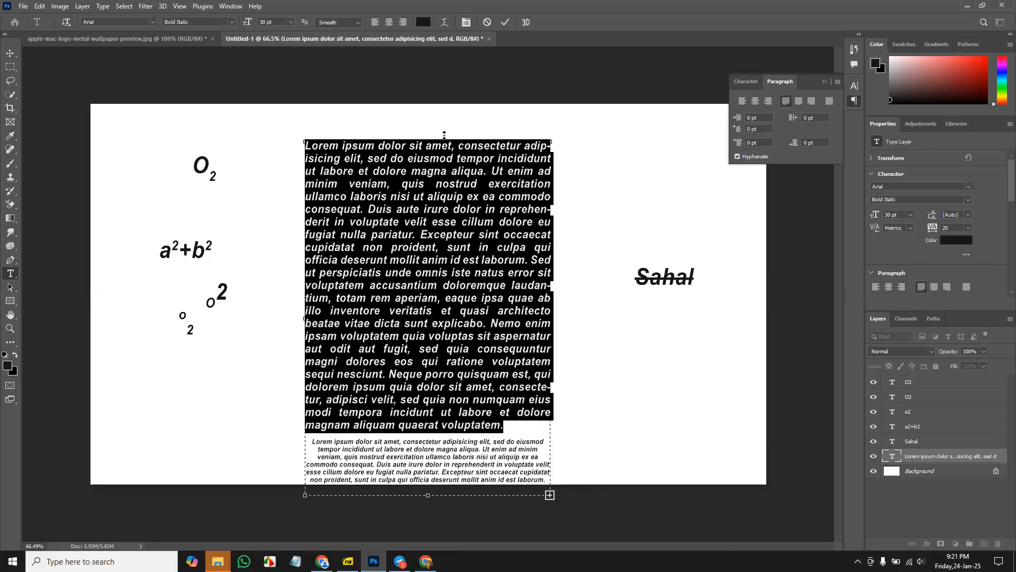
# - Reselect the larger lorem ipsum paragraph and justify it with the last line centred
pyautogui.click(514, 427)
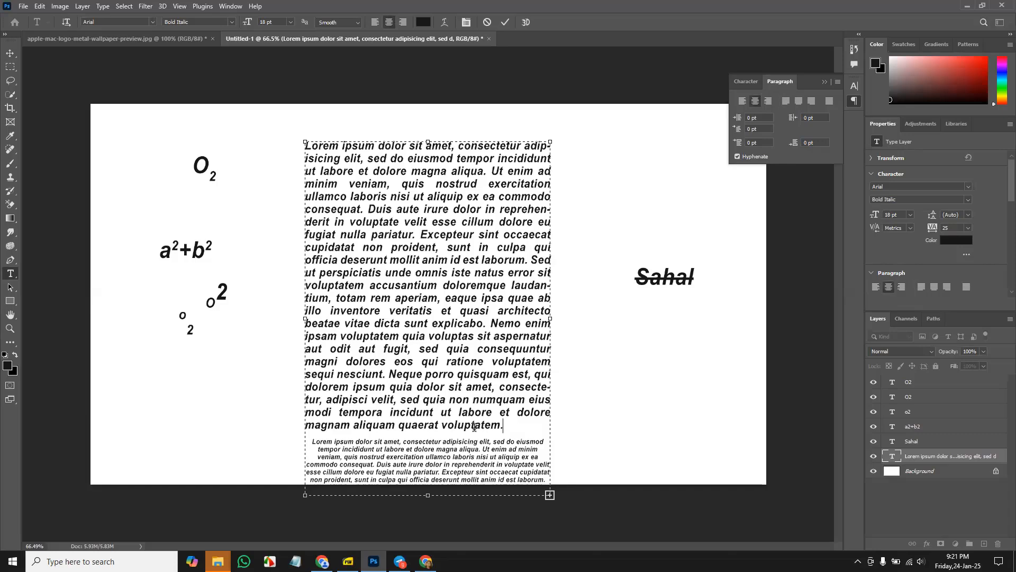
pyautogui.moveTo(336, 430); pyautogui.dragTo(273, 132)
pyautogui.click(783, 102)
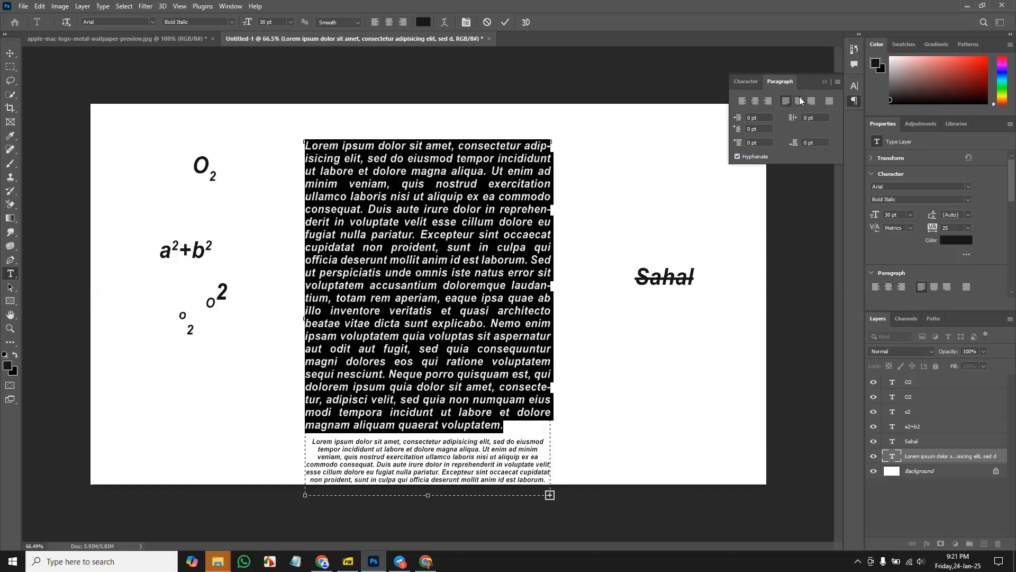
pyautogui.click(799, 100)
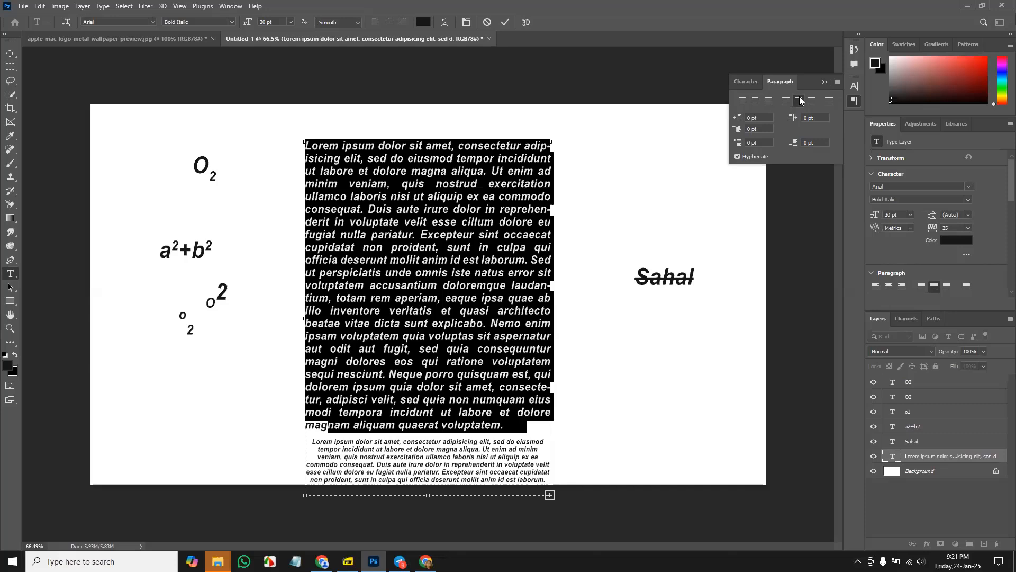
# - Justify the larger lorem ipsum paragraph with its last line aligned right and commit the text edit
pyautogui.click(329, 424)
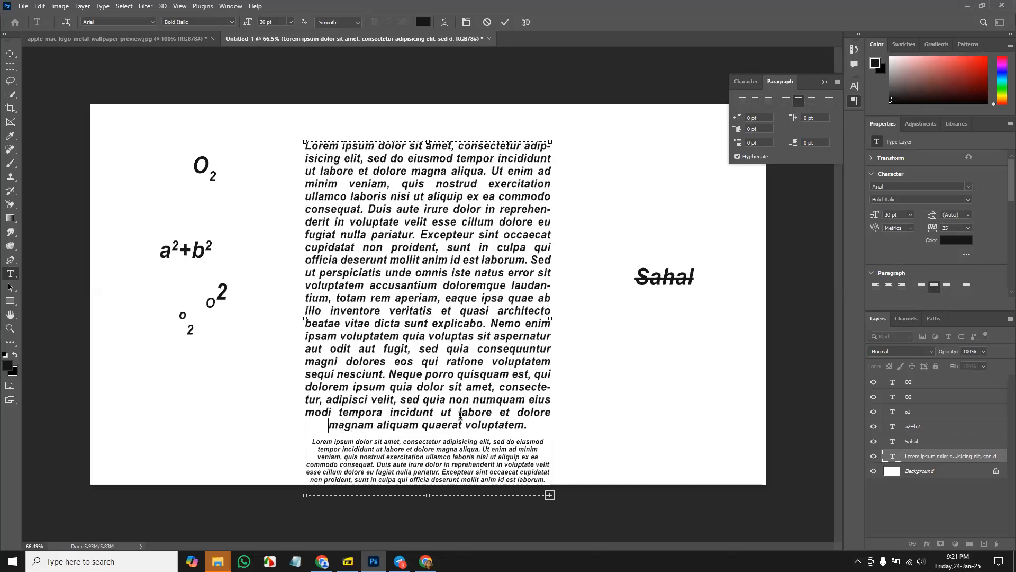
pyautogui.moveTo(528, 424); pyautogui.dragTo(285, 142)
pyautogui.click(811, 101)
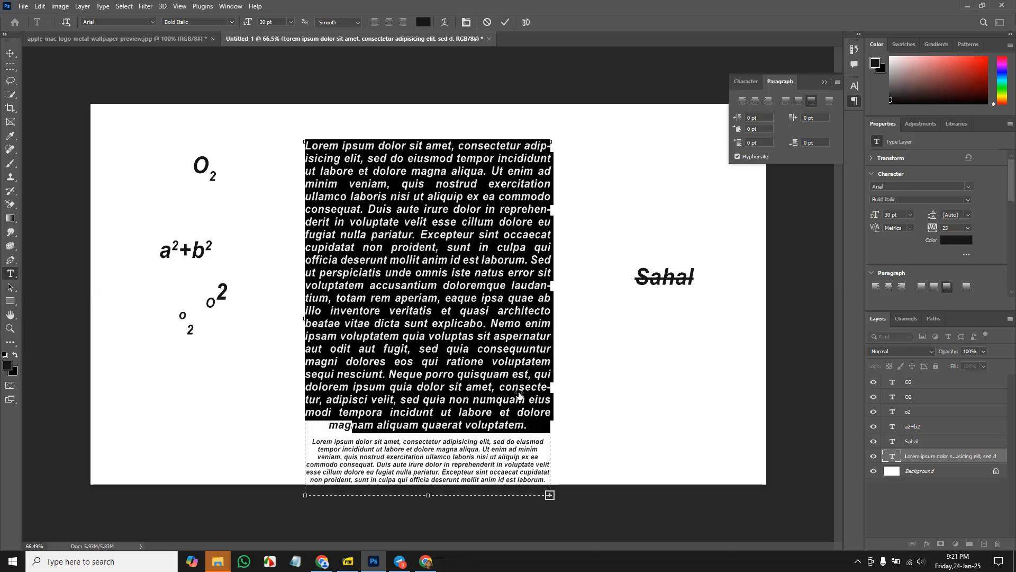
pyautogui.click(398, 441)
pyautogui.hotkey('ctrl', 'Return')
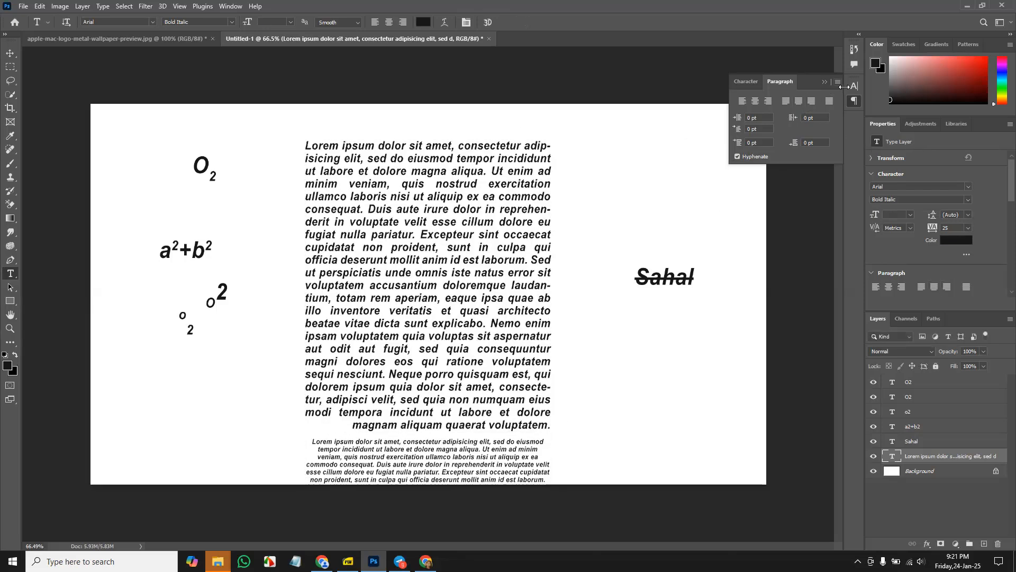
# - Select the larger lorem ipsum paragraph again and fully justify all its lines, including the last one
pyautogui.click(548, 425)
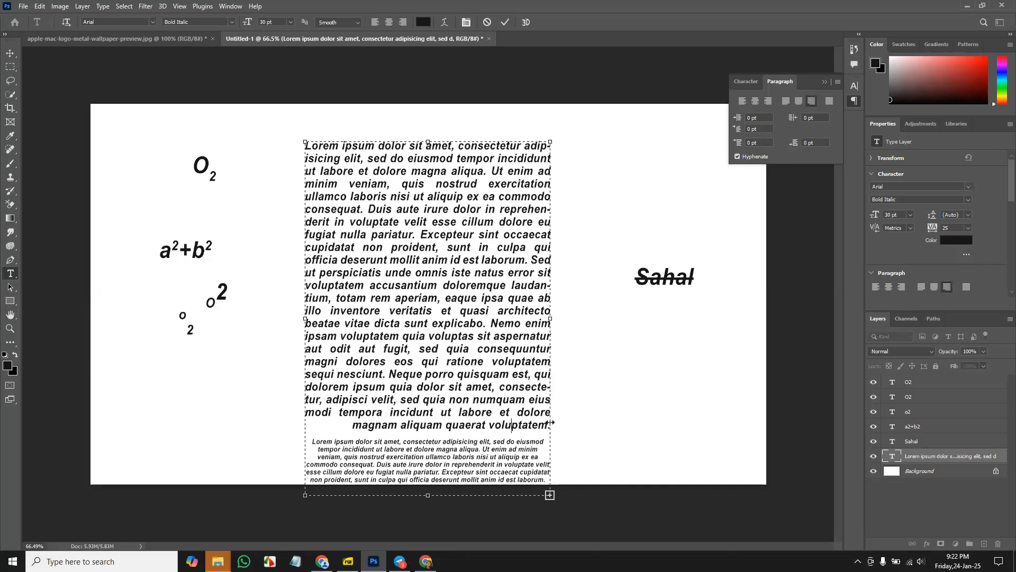
pyautogui.moveTo(546, 423); pyautogui.dragTo(303, 130)
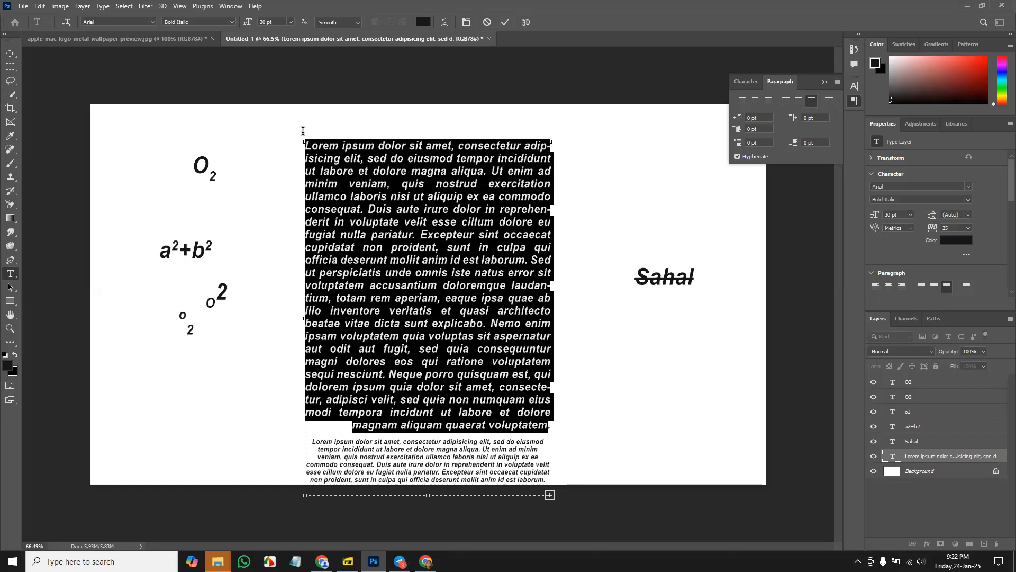
pyautogui.click(828, 101)
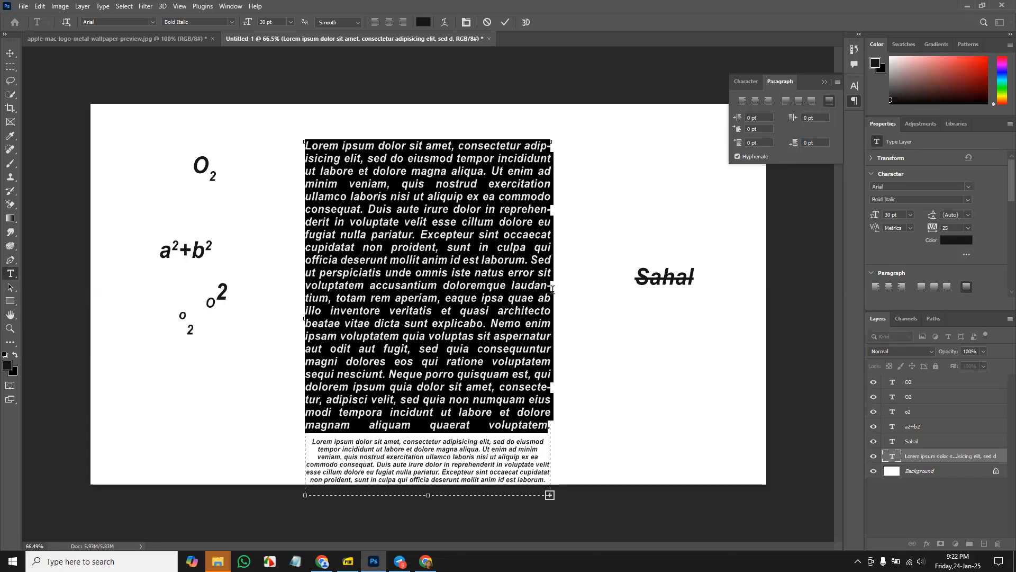
# - Leave text editing and reset the lorem ipsum layer's character formatting to the defaults
pyautogui.click(747, 81)
pyautogui.click(760, 147)
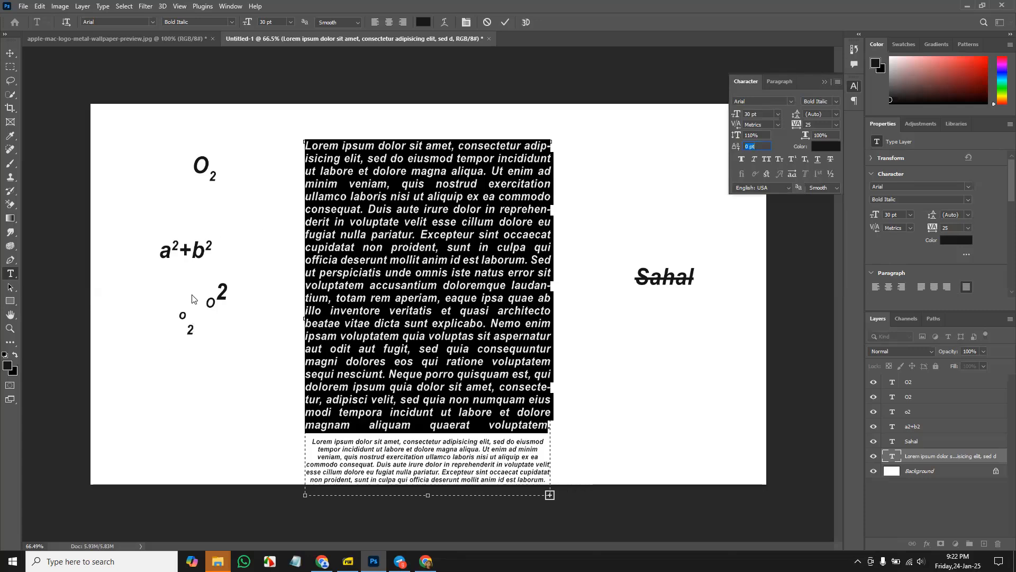
pyautogui.click(837, 83)
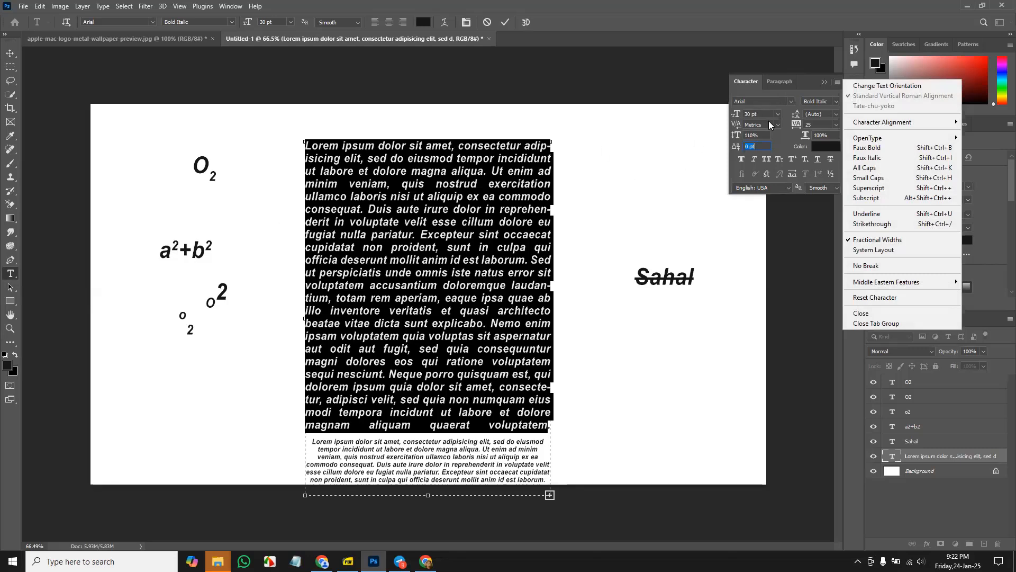
pyautogui.click(836, 80)
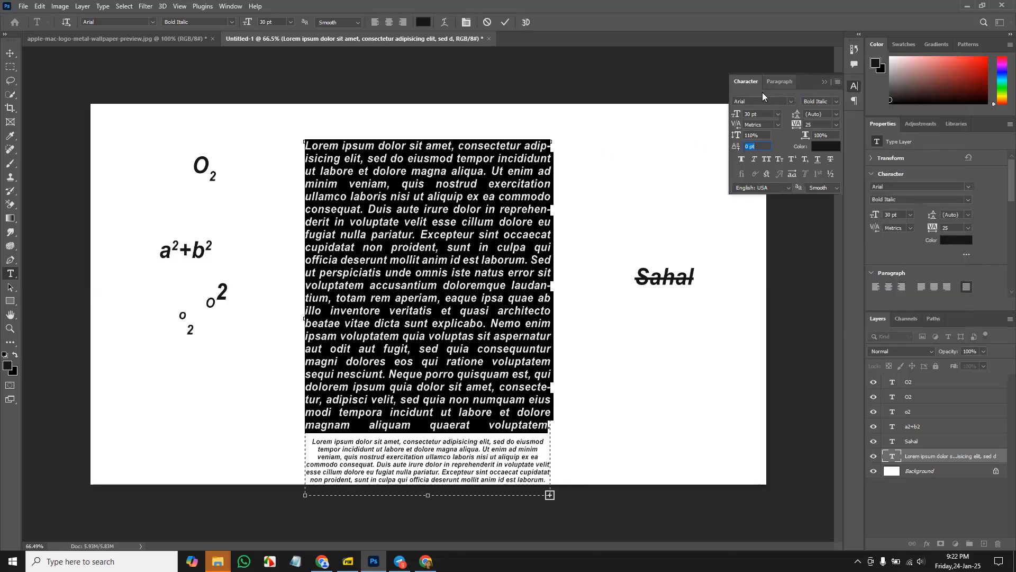
pyautogui.click(837, 82)
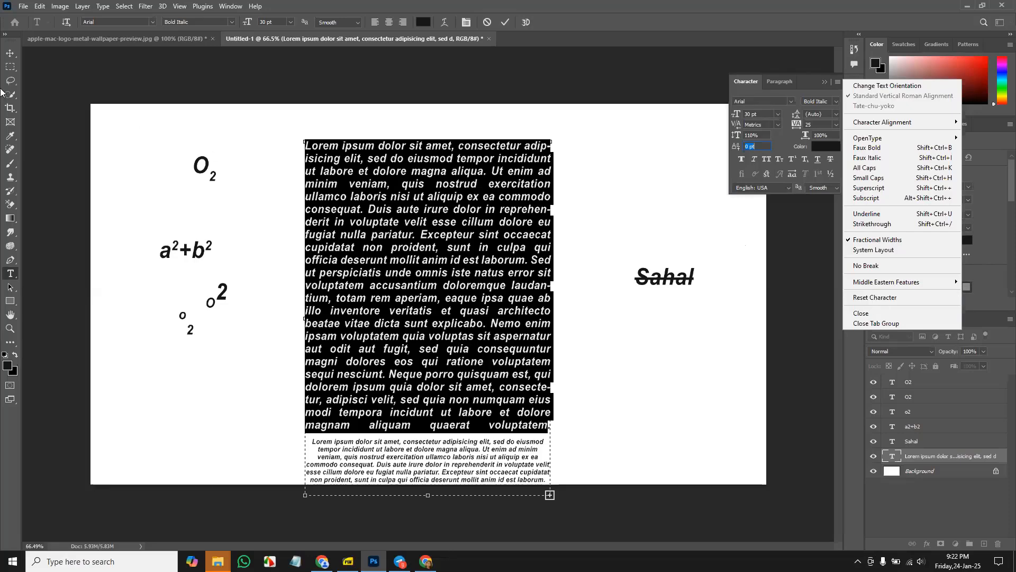
pyautogui.click(13, 49)
pyautogui.click(12, 52)
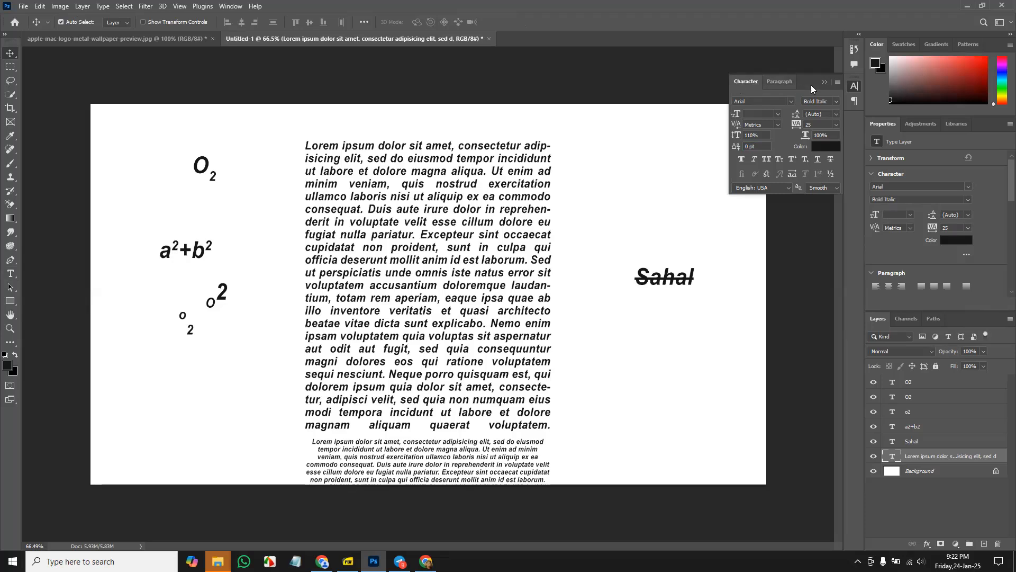
pyautogui.click(836, 83)
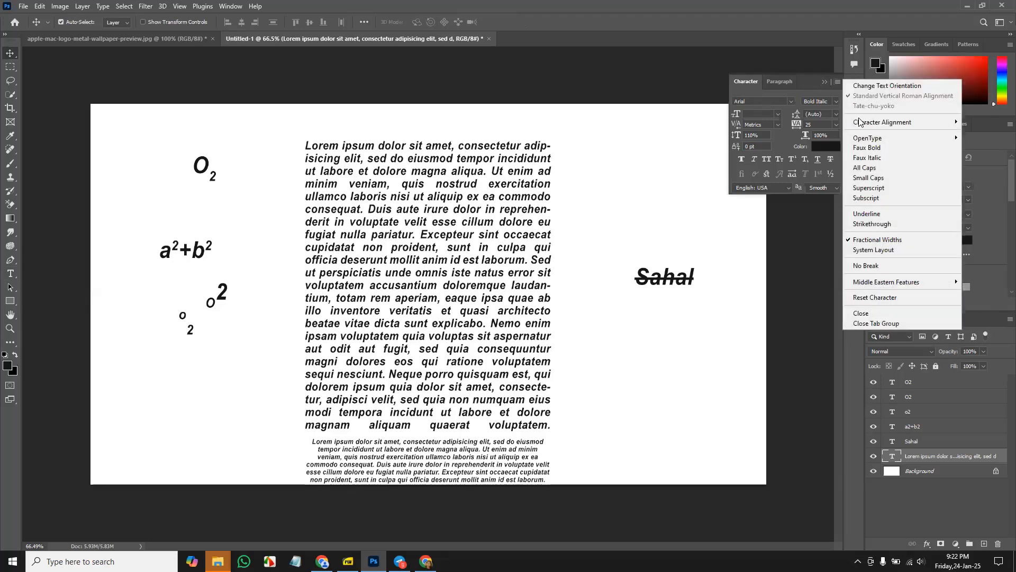
pyautogui.click(884, 298)
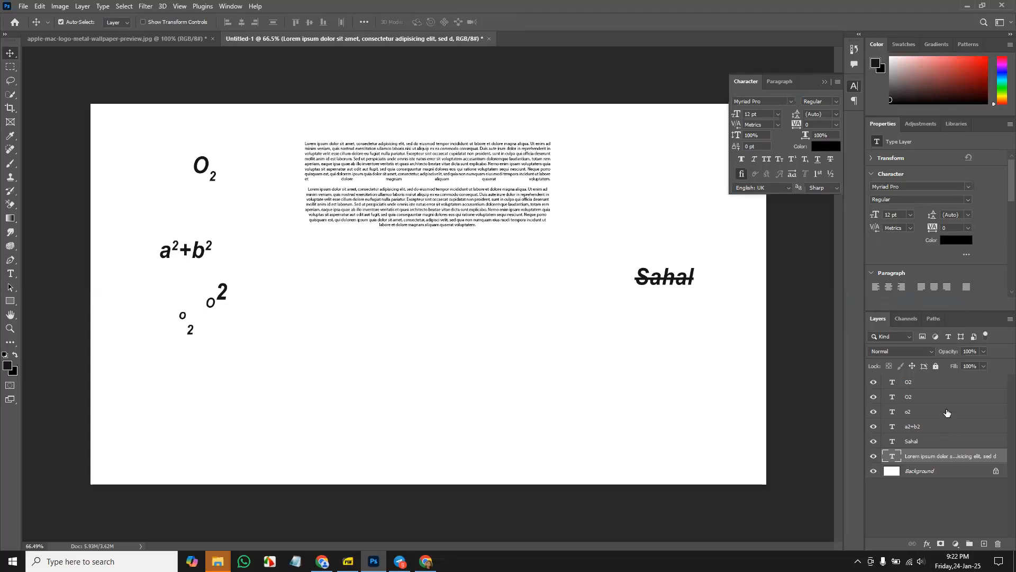
# - Delete all the text layers, from the topmost O2 layer down to the lorem ipsum layer, keeping only the Background
pyautogui.click(947, 386)
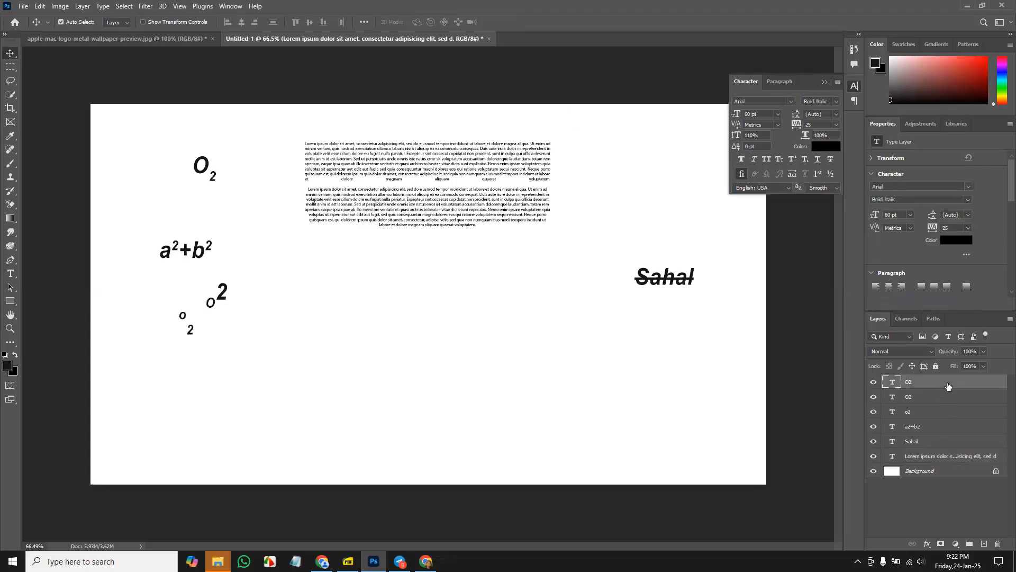
pyautogui.keyDown('shift'); pyautogui.click(956, 460); pyautogui.keyUp('shift')
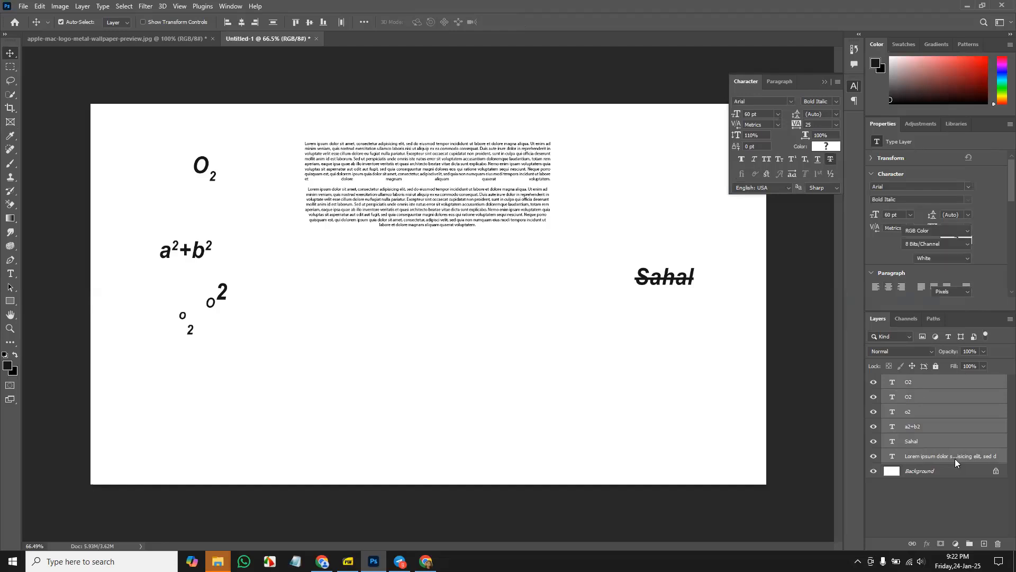
pyautogui.press('Delete')
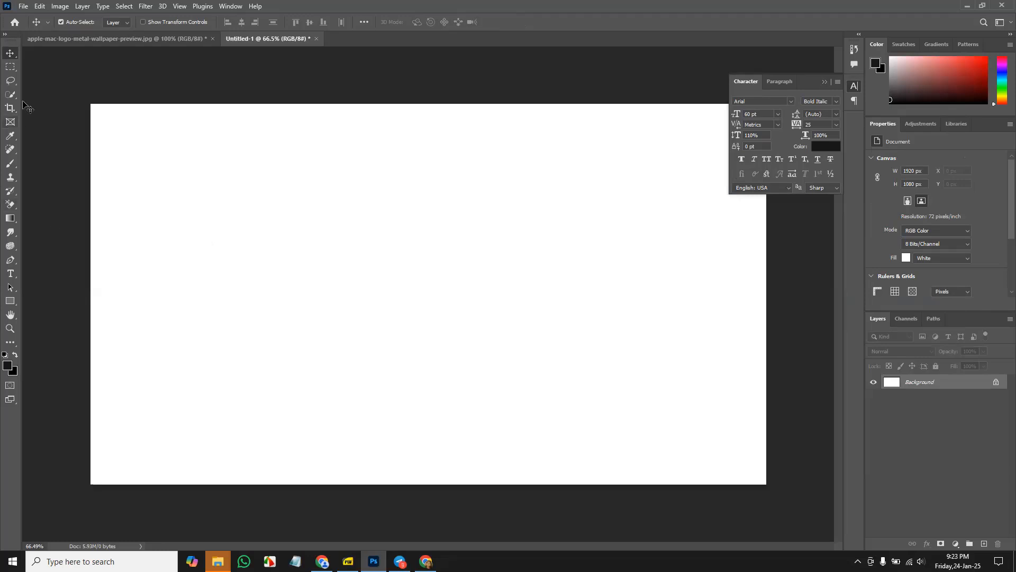
# - Open the elephant image pngwing.com (3).png from the Downloads folder
pyautogui.click(23, 5)
pyautogui.click(39, 6)
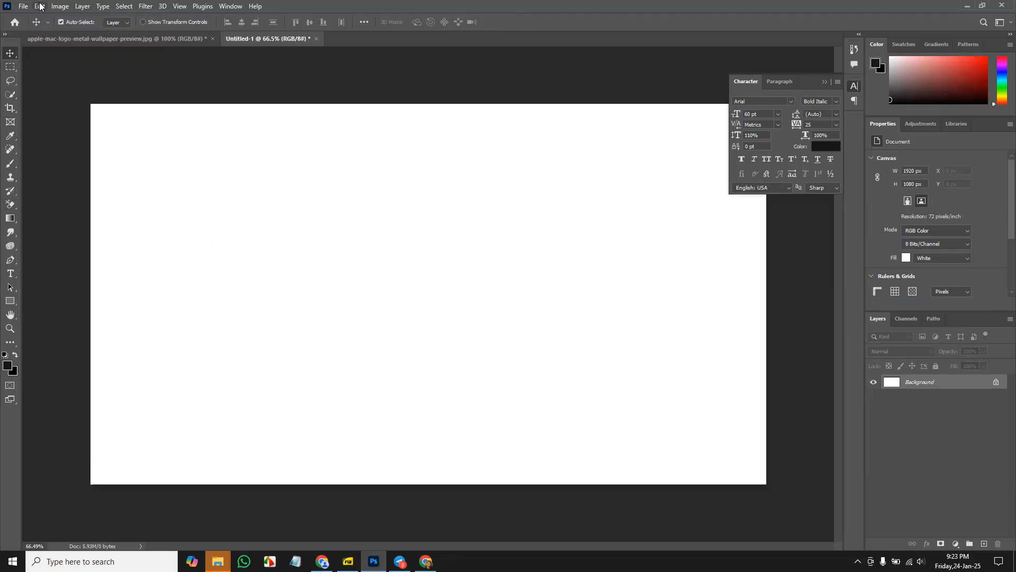
pyautogui.click(39, 7)
pyautogui.click(21, 7)
pyautogui.click(21, 6)
pyautogui.click(34, 27)
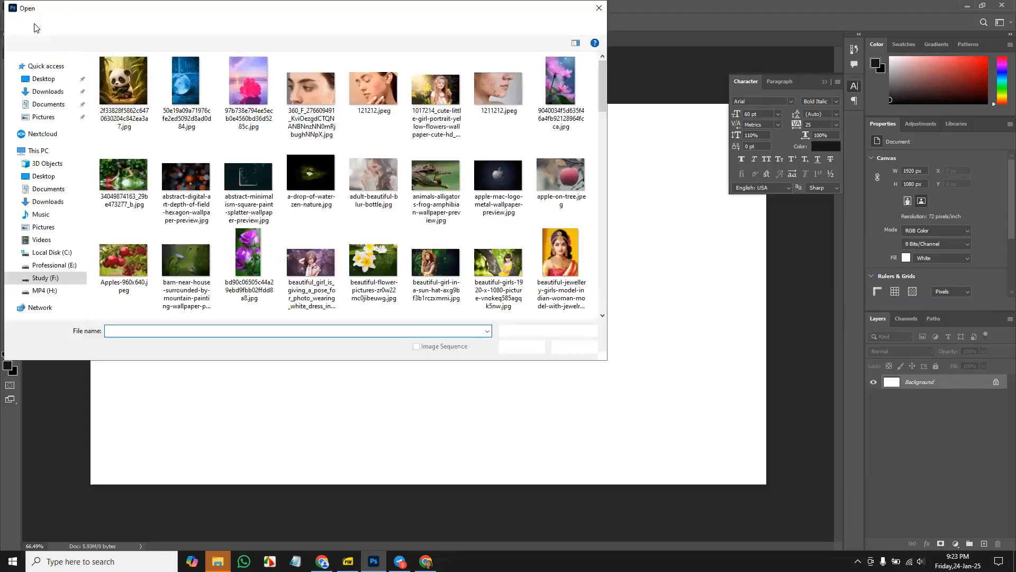
pyautogui.click(43, 92)
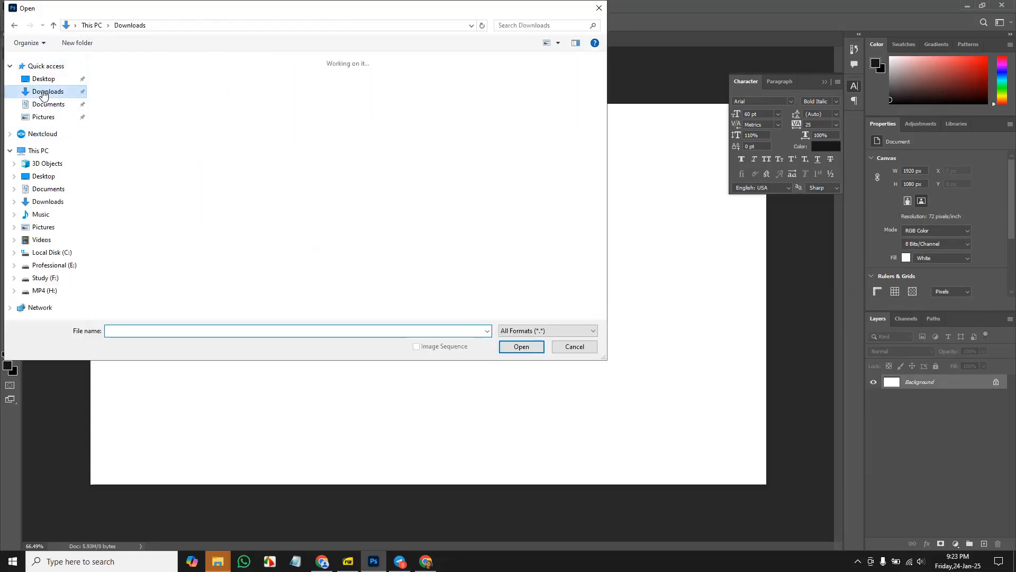
pyautogui.click(320, 105)
pyautogui.doubleClick(320, 105)
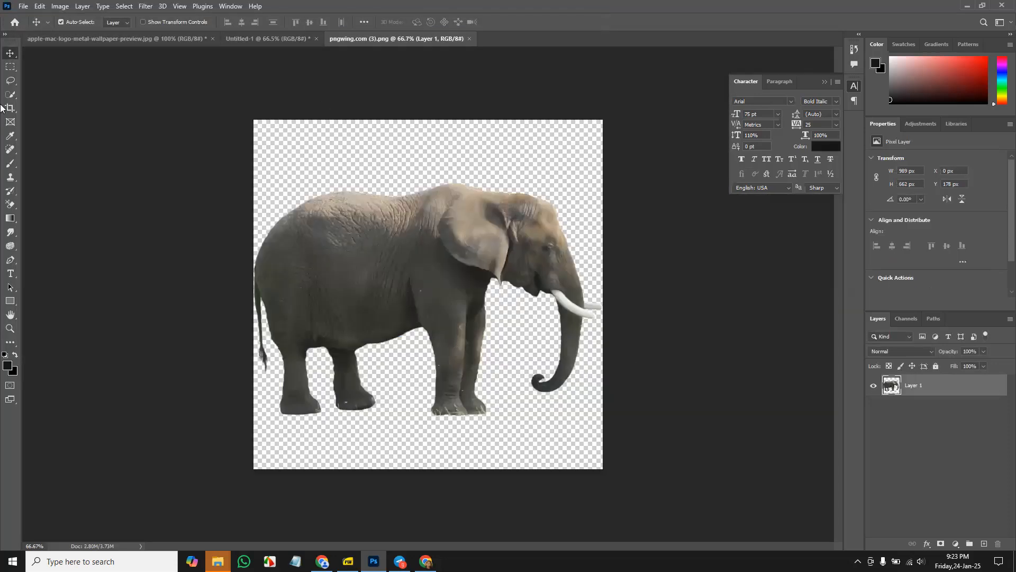
pyautogui.click(38, 8)
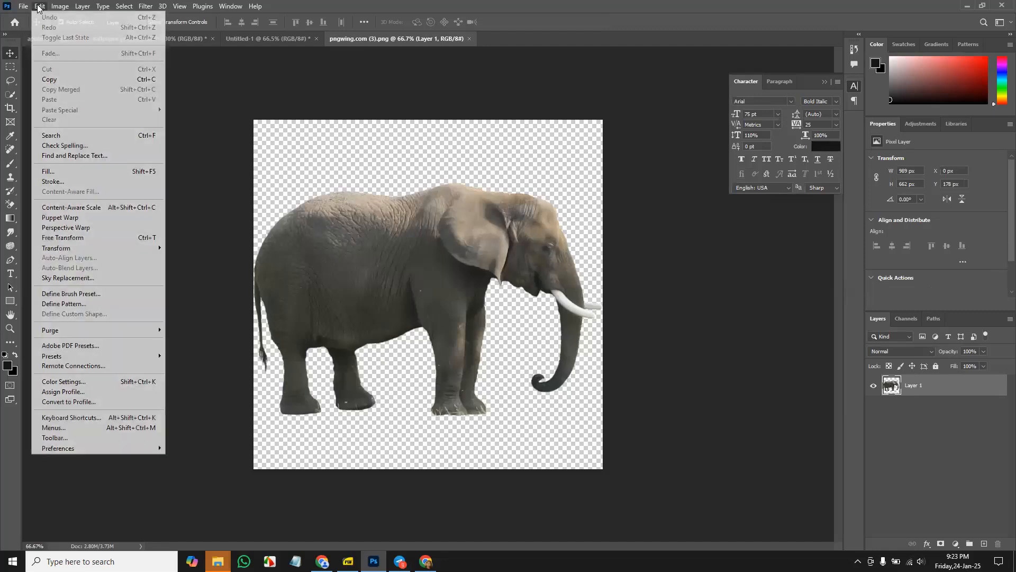
pyautogui.click(39, 7)
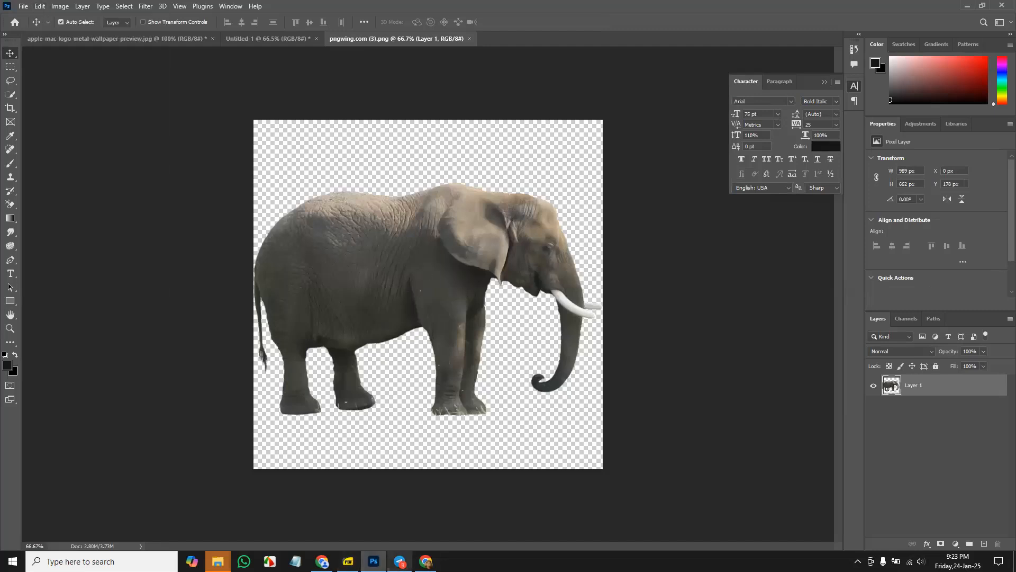
# - Switch to Chrome and go to pngwing.com in the new tab
pyautogui.click(322, 561)
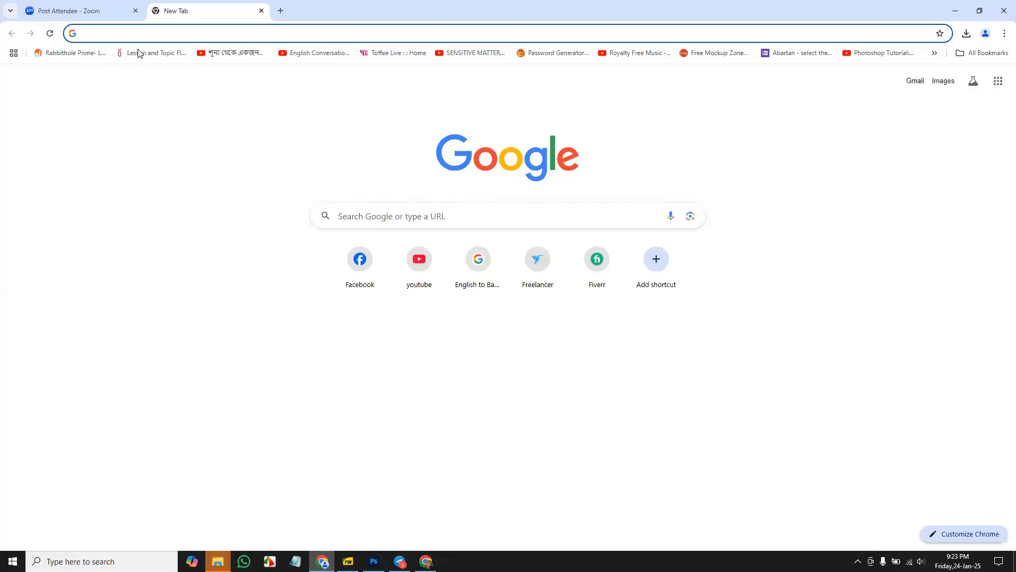
pyautogui.click(149, 34)
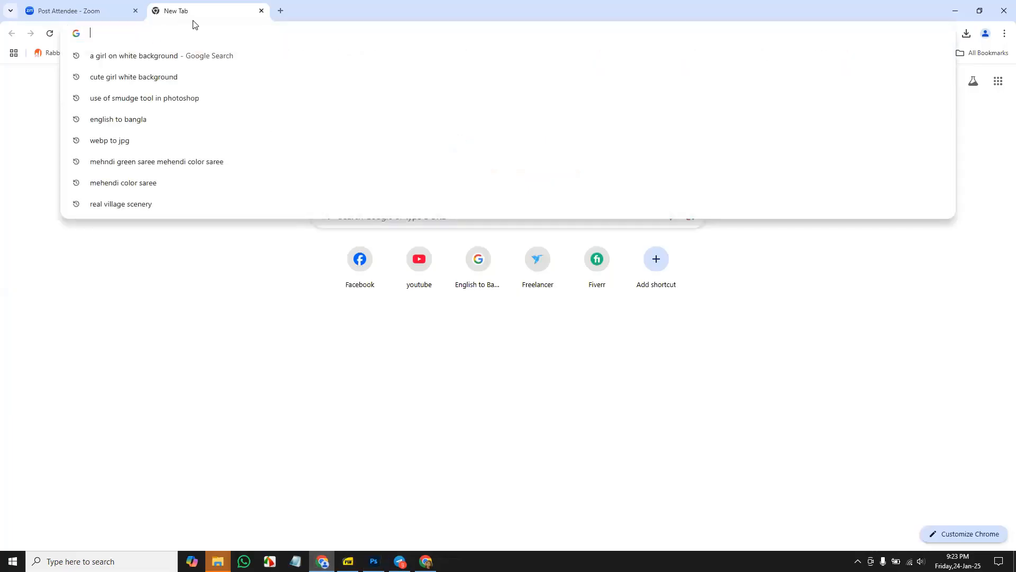
pyautogui.write('png')
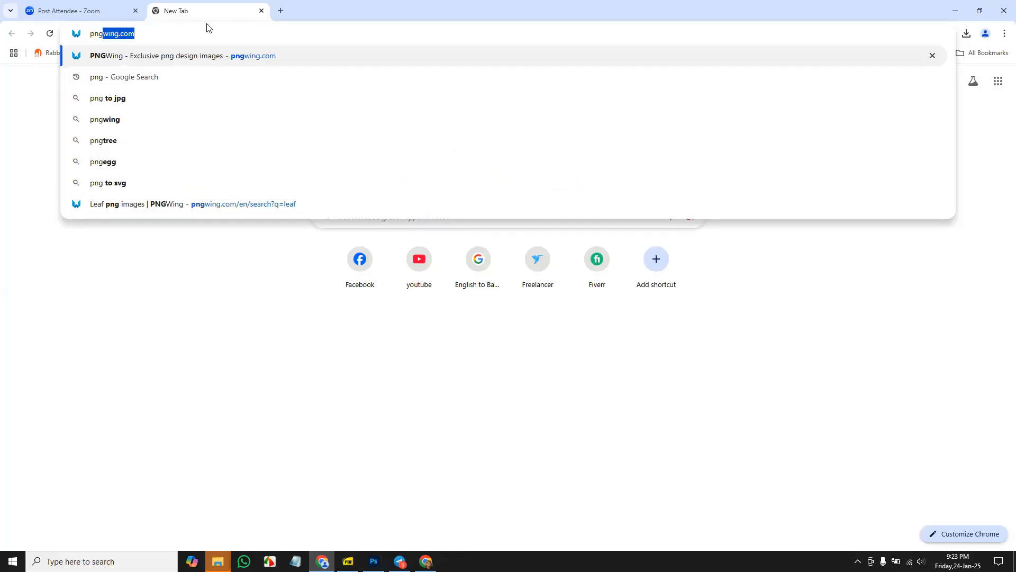
pyautogui.write('wing.c')
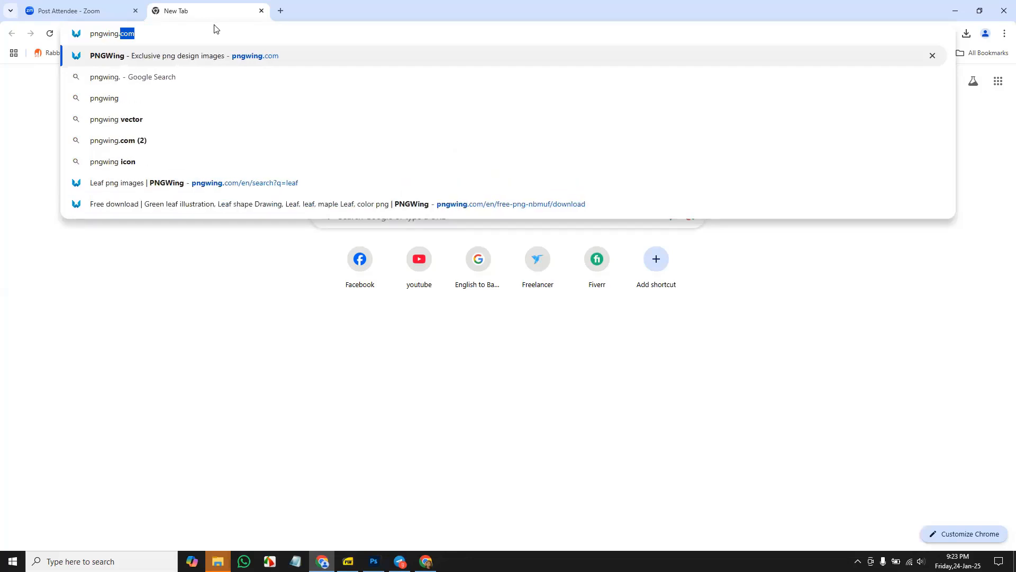
pyautogui.write('om')
pyautogui.press('Return')
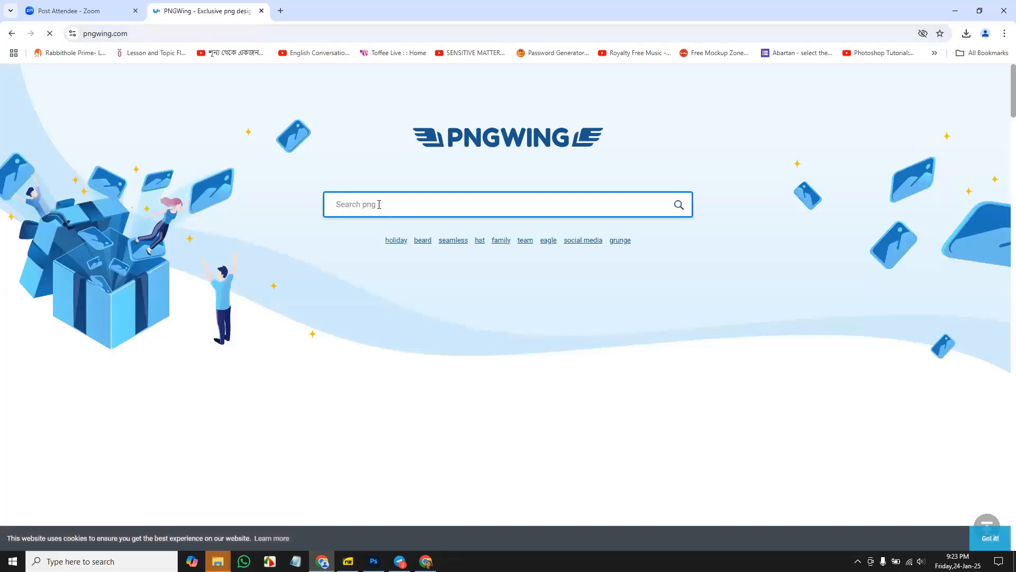
# - Search PNGWing for "elephant" images
pyautogui.click(379, 204)
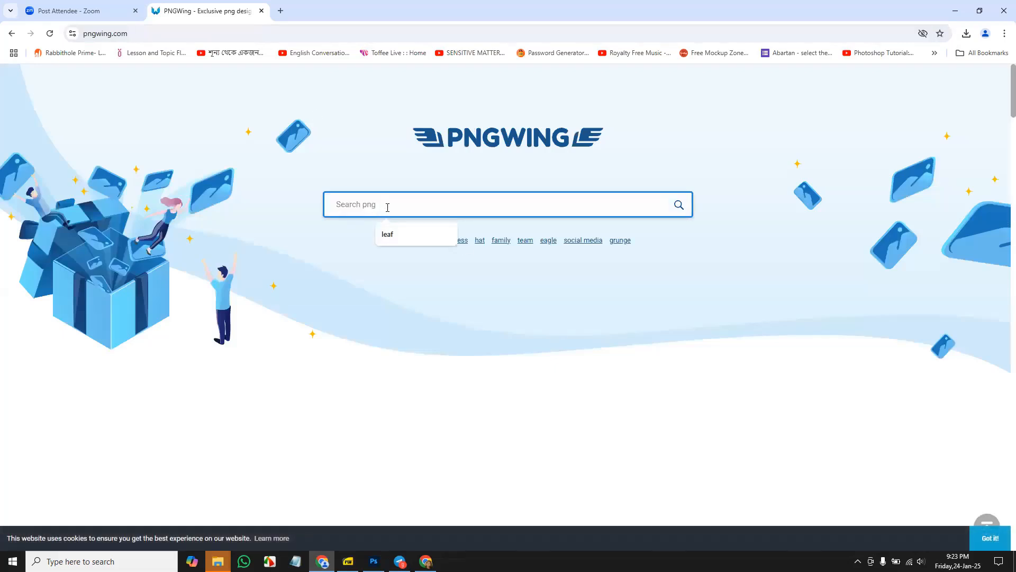
pyautogui.press('Return')
pyautogui.write('e')
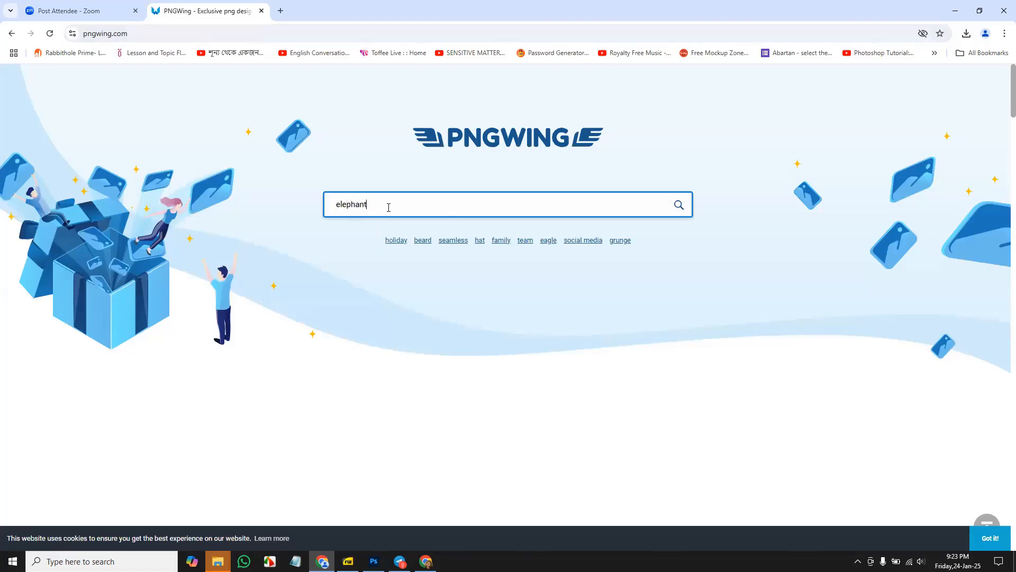
pyautogui.write('lephant')
pyautogui.press('Return')
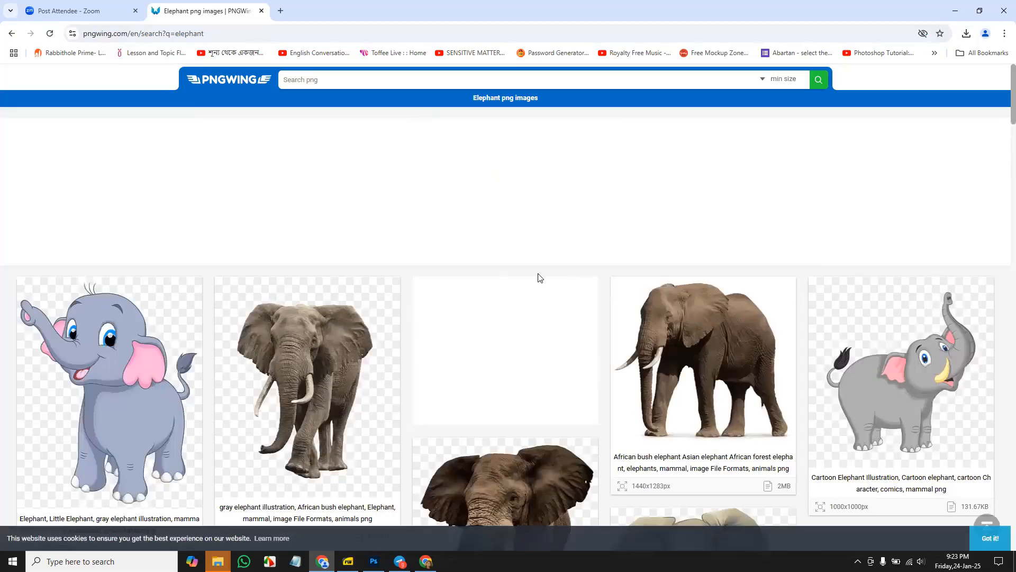
# - Open the African bush elephant PNG from the results and proceed to its download page, dismissing the advertisement
pyautogui.scroll(-8, 537, 276)
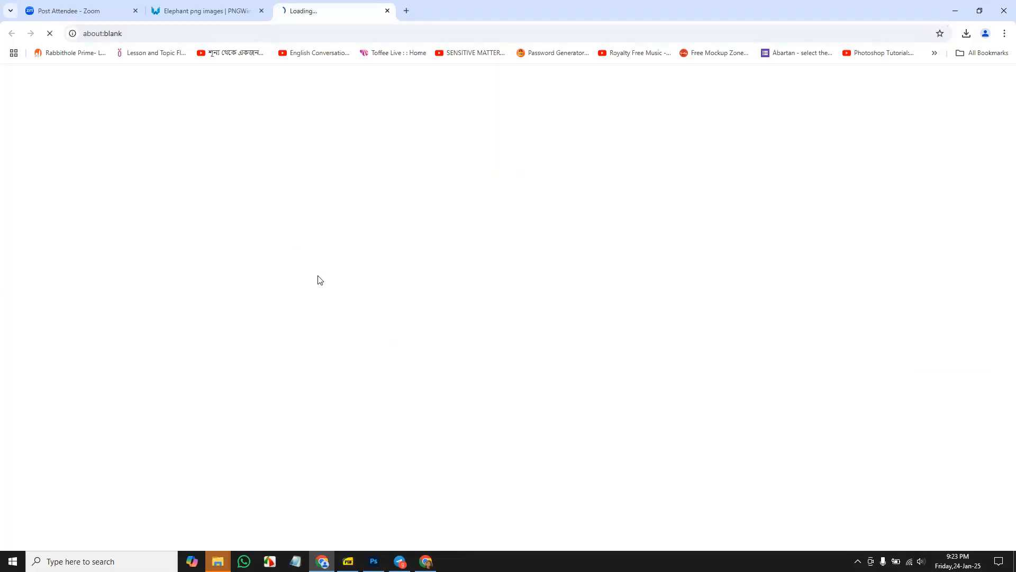
pyautogui.scroll(-10, 529, 370)
pyautogui.scroll(-4, 413, 220)
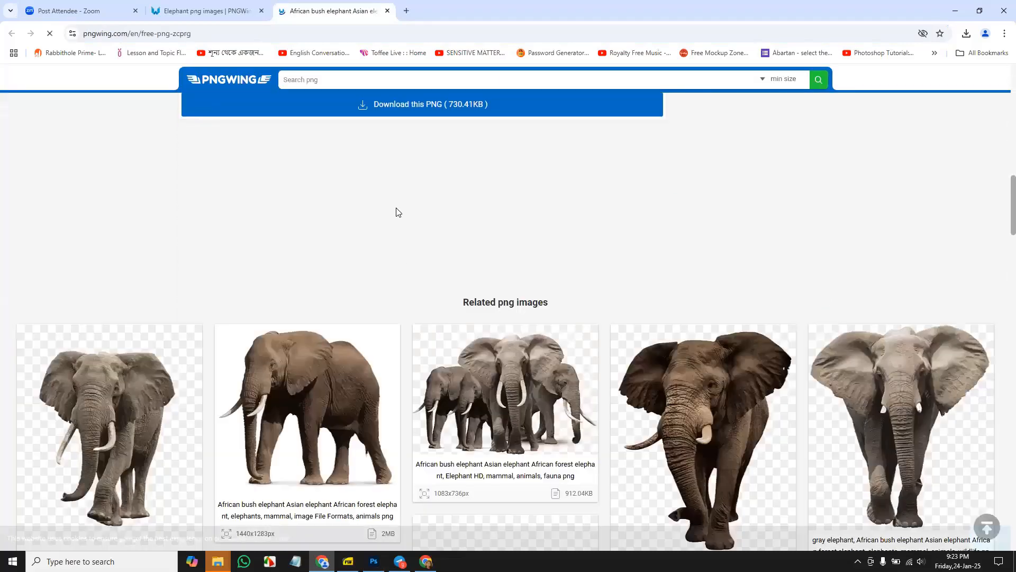
pyautogui.scroll(2, 440, 212)
pyautogui.click(425, 217)
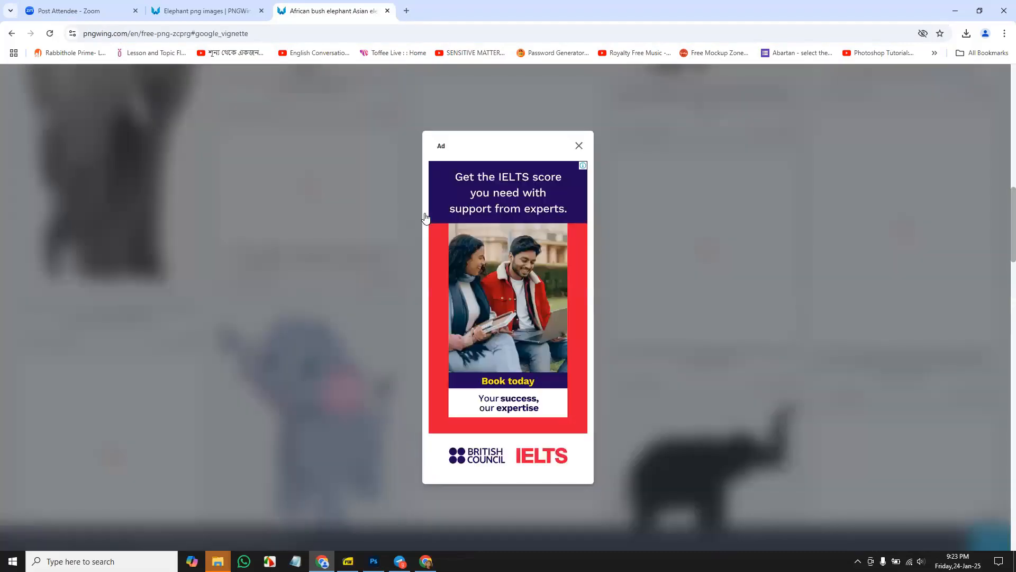
pyautogui.click(579, 145)
# - Examine the African bush elephant download page, its preview, download control and related PNG images
pyautogui.scroll(-8, 646, 297)
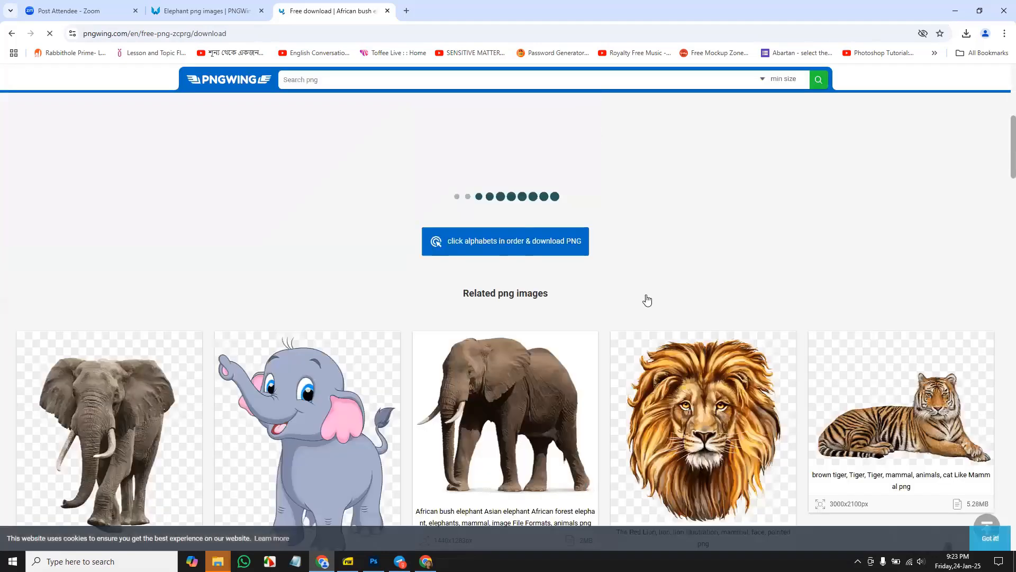
pyautogui.scroll(4, 619, 266)
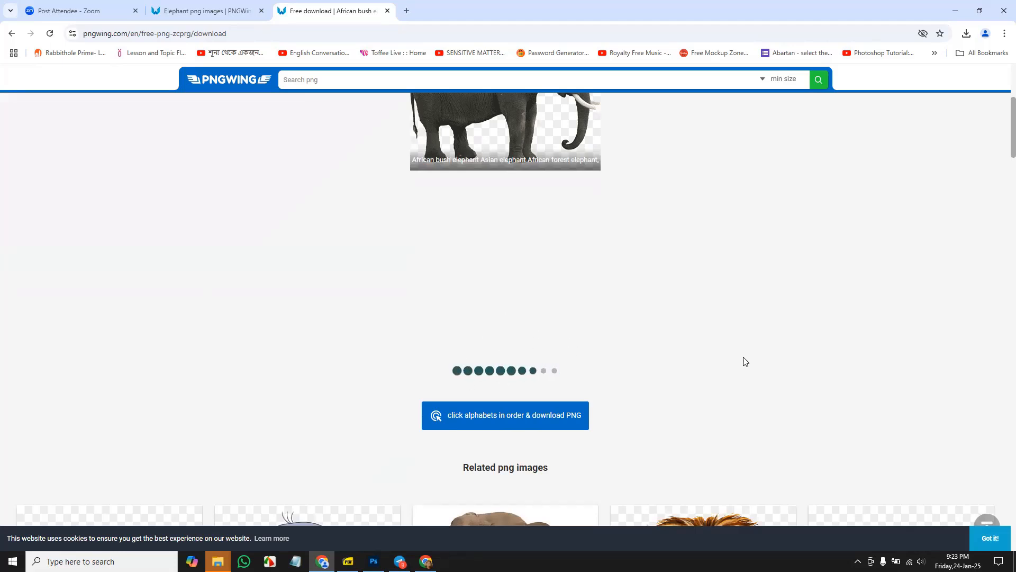
pyautogui.scroll(5, 653, 313)
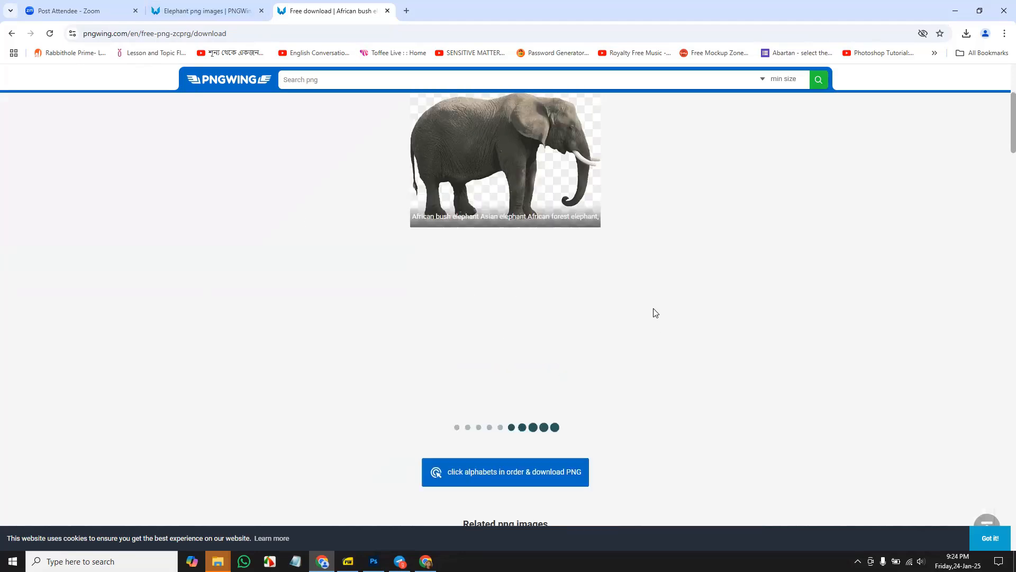
pyautogui.scroll(-7, 625, 402)
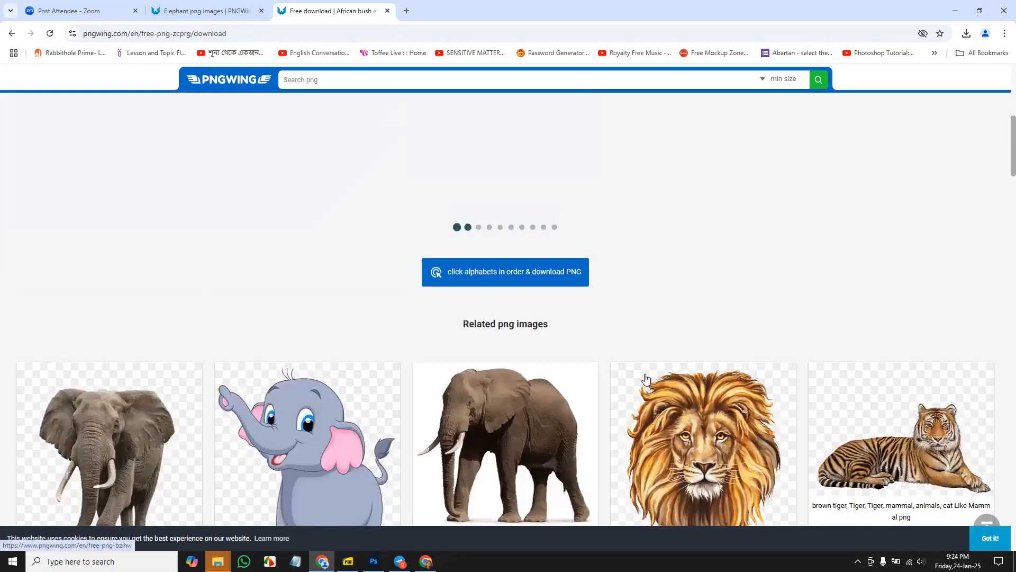
pyautogui.scroll(5, 644, 379)
pyautogui.scroll(-4, 517, 295)
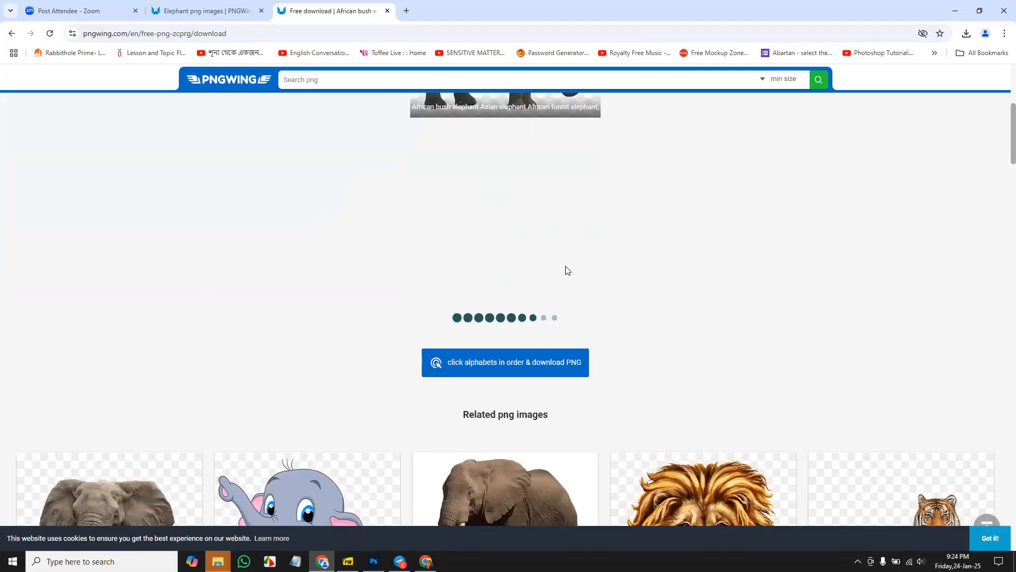
pyautogui.scroll(3, 486, 250)
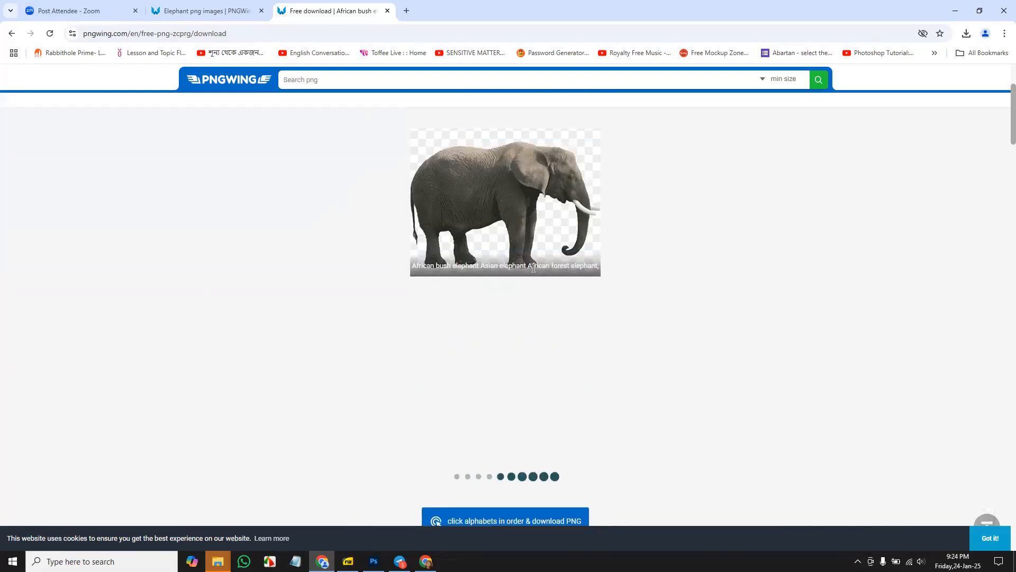
pyautogui.scroll(-2, 500, 200)
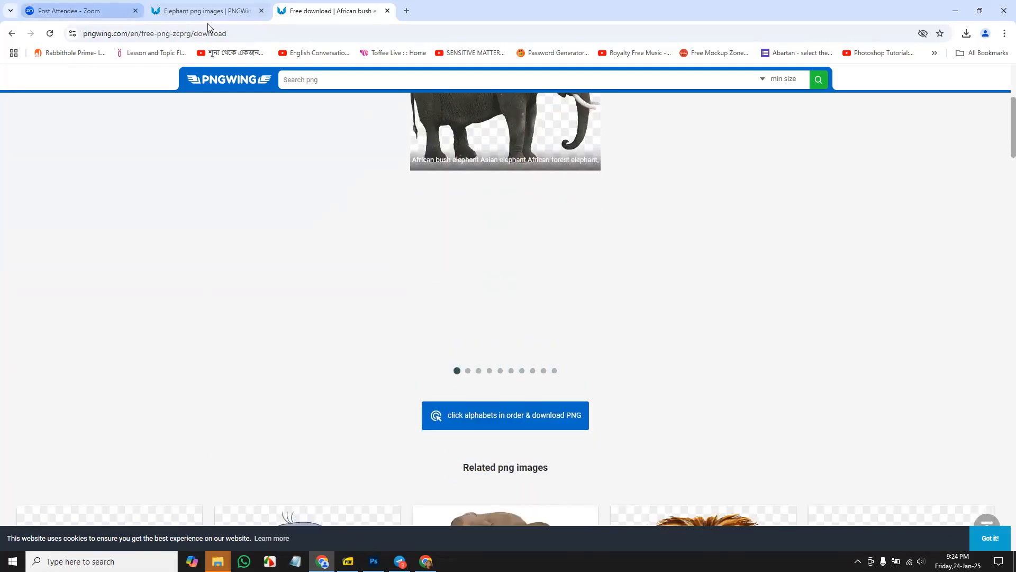
pyautogui.click(220, 9)
pyautogui.click(347, 6)
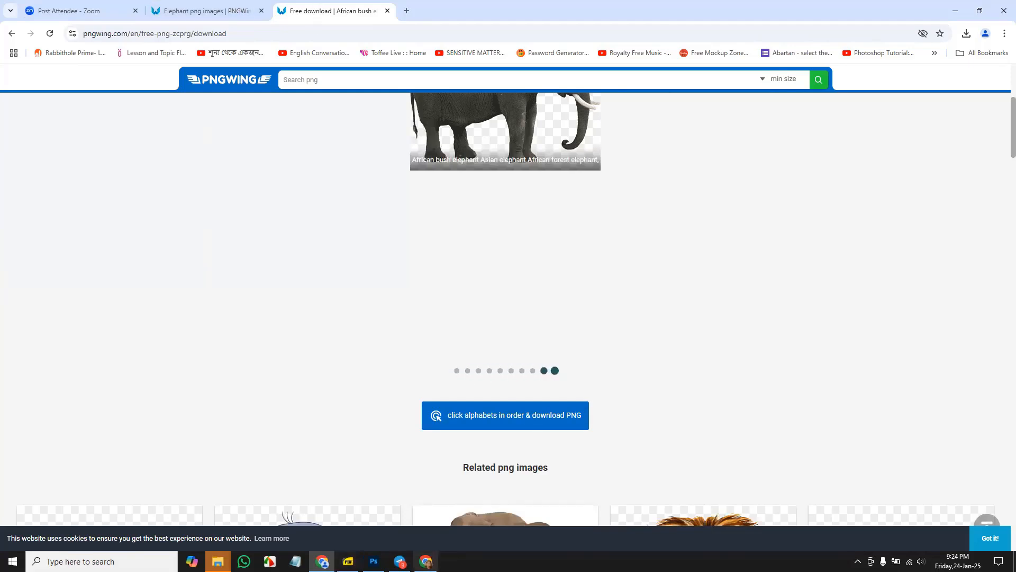
# - Switch to Photoshop and start Puppet Warp on the elephant layer in pngwing.com (3).png
pyautogui.click(374, 560)
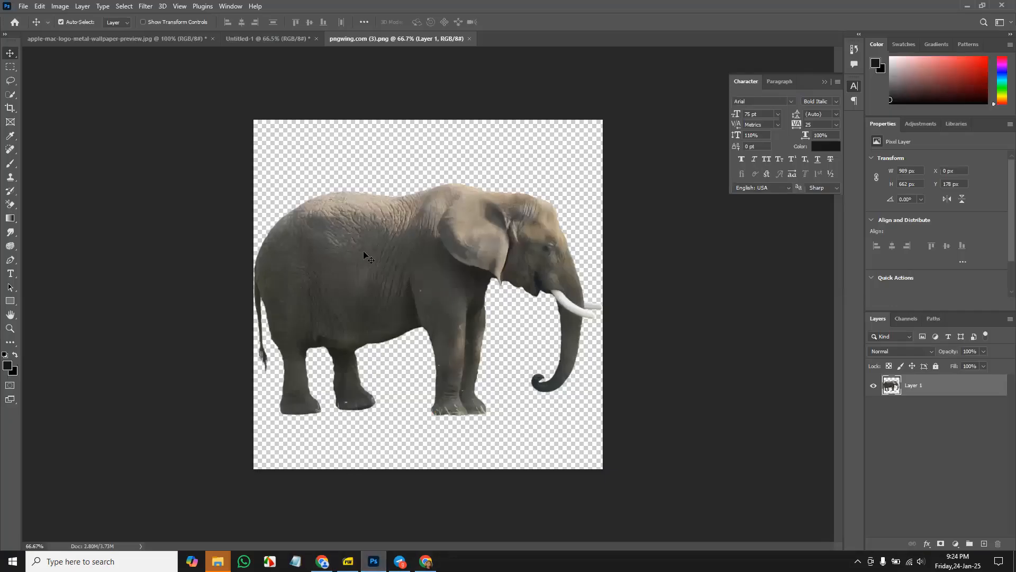
pyautogui.click(39, 7)
pyautogui.click(41, 9)
pyautogui.click(39, 7)
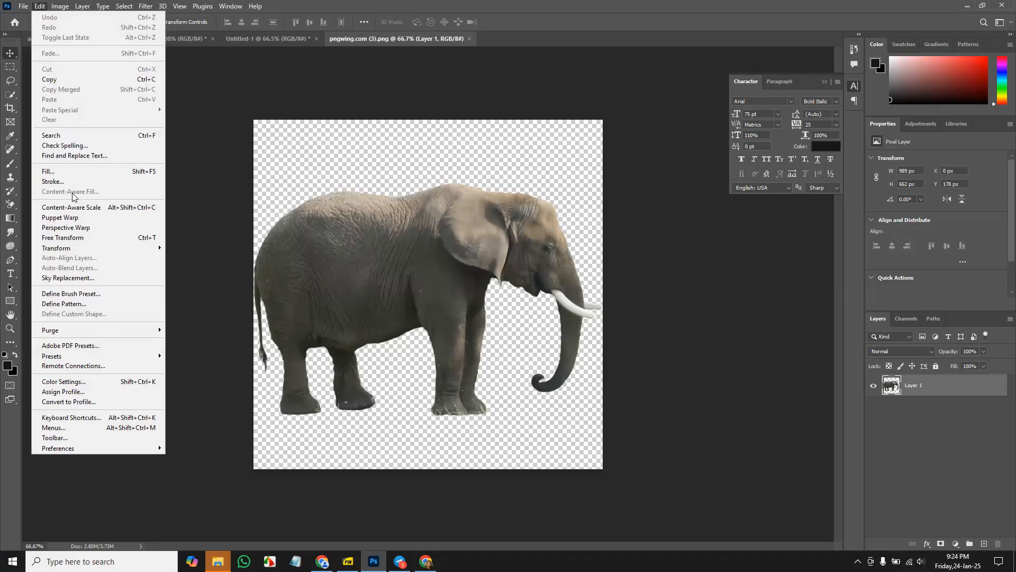
pyautogui.moveTo(25, 10)
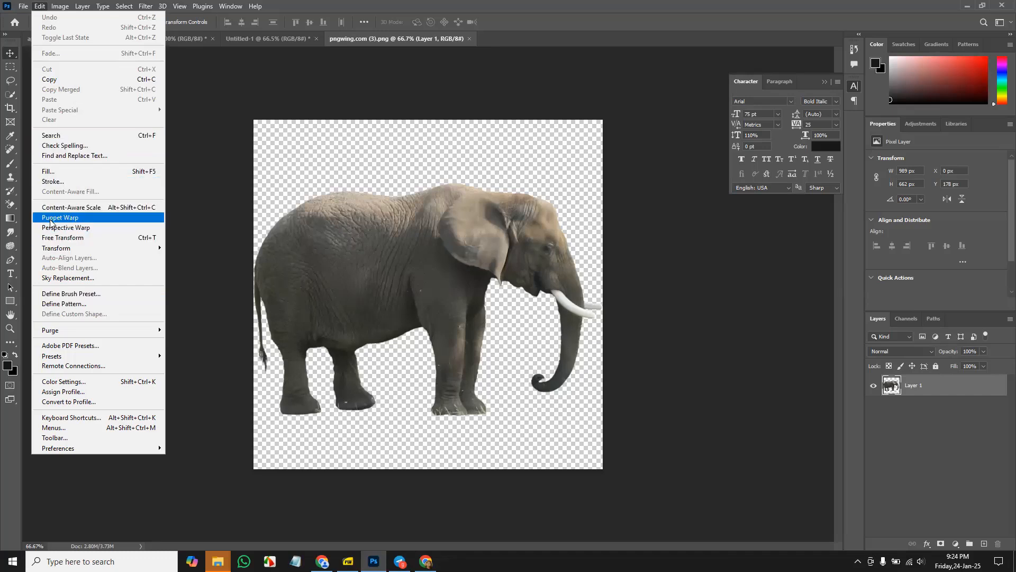
pyautogui.click(95, 219)
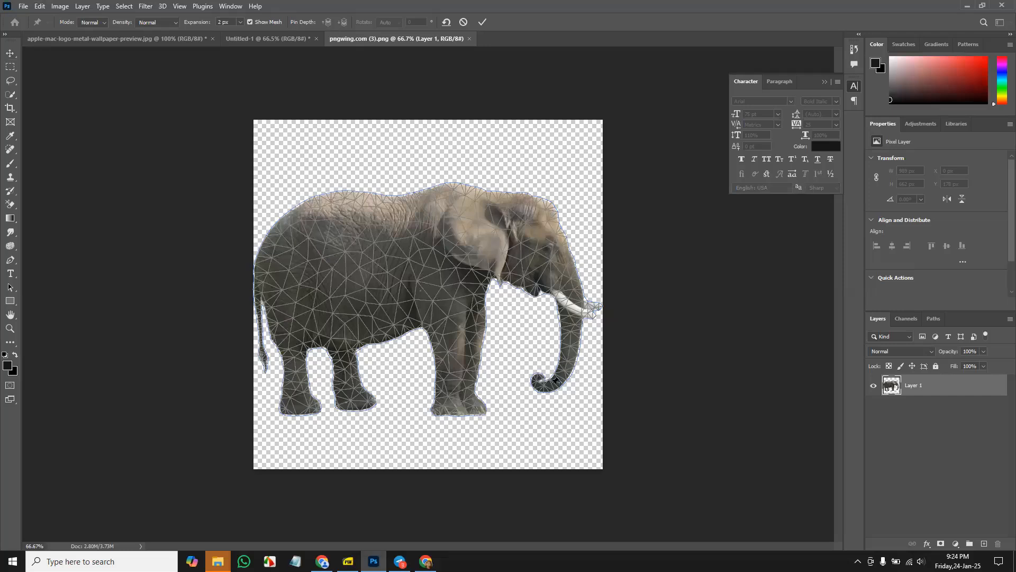
# - Place Puppet Warp pins across the elephant's back, body, legs, feet, ear and head to anchor them
pyautogui.click(276, 250)
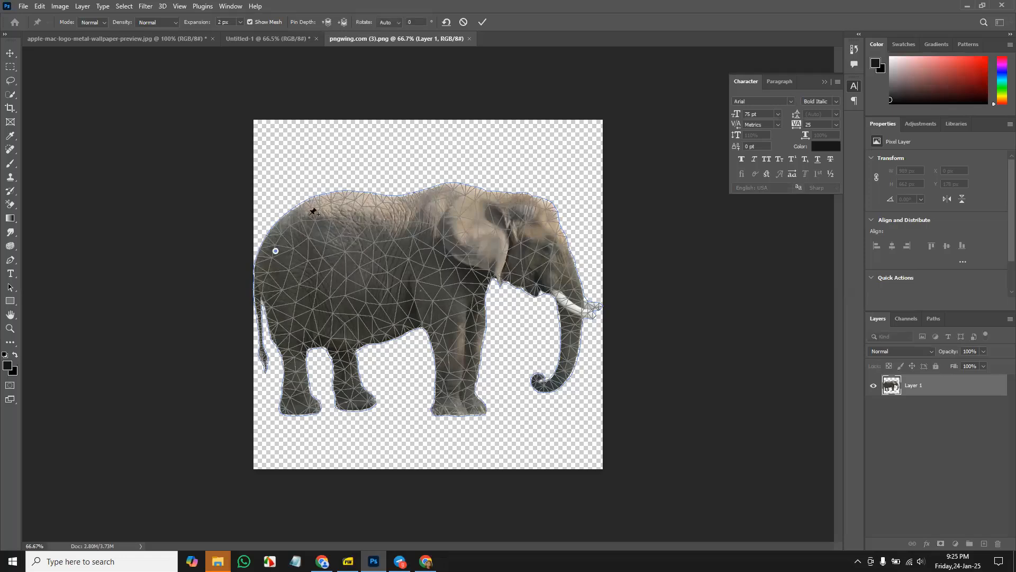
pyautogui.click(309, 215)
pyautogui.click(349, 207)
pyautogui.click(393, 205)
pyautogui.click(337, 243)
pyautogui.click(319, 289)
pyautogui.click(295, 397)
pyautogui.click(343, 394)
pyautogui.click(450, 319)
pyautogui.click(409, 293)
pyautogui.click(498, 219)
pyautogui.click(554, 234)
pyautogui.click(563, 271)
pyautogui.click(526, 258)
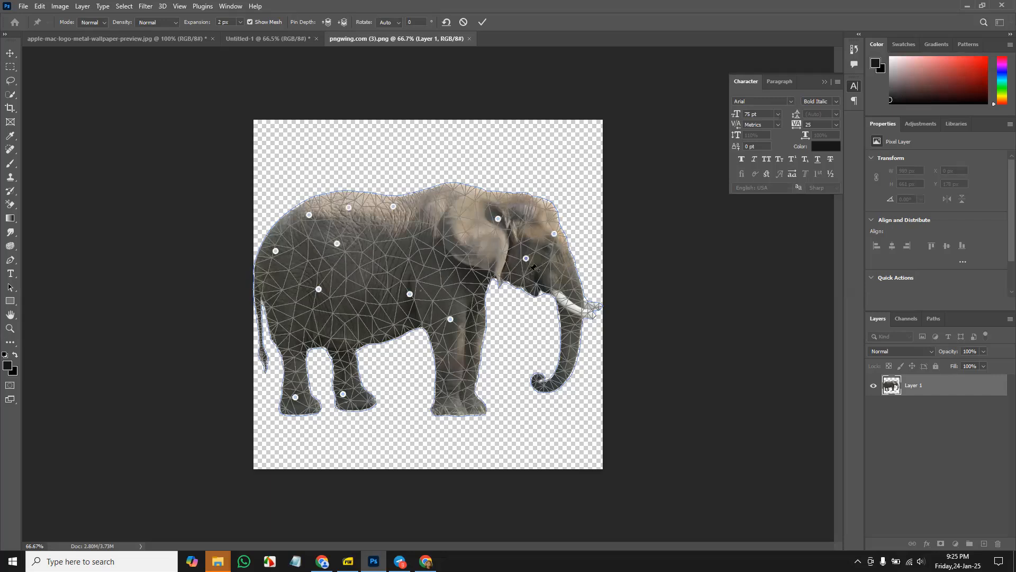
pyautogui.click(466, 238)
pyautogui.click(443, 270)
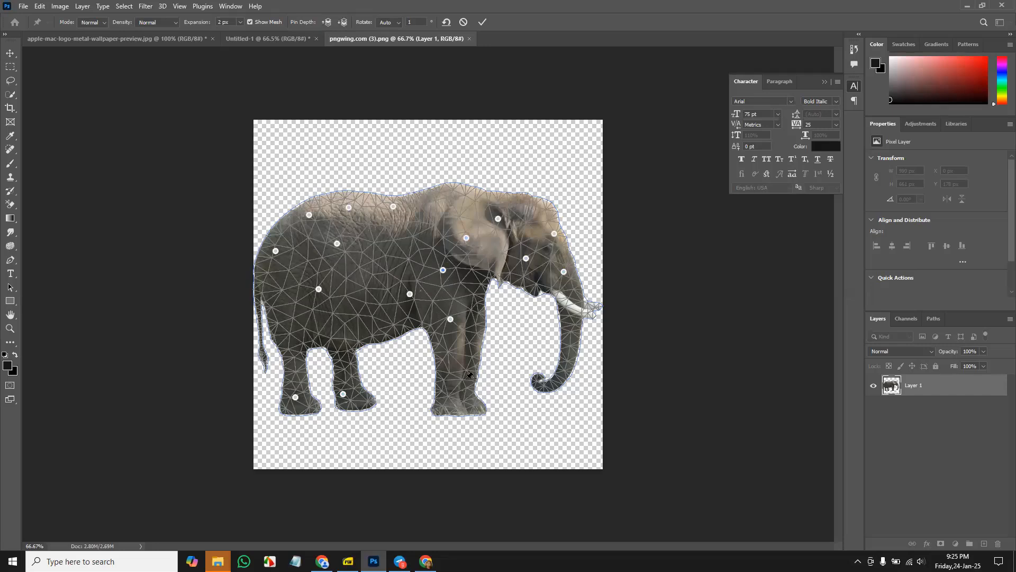
pyautogui.click(455, 401)
pyautogui.click(470, 405)
pyautogui.click(449, 218)
# - Pin the trunk tip and swing it outward from the body, apply the warp, and compare it with the original pose
pyautogui.moveTo(541, 377); pyautogui.dragTo(568, 383)
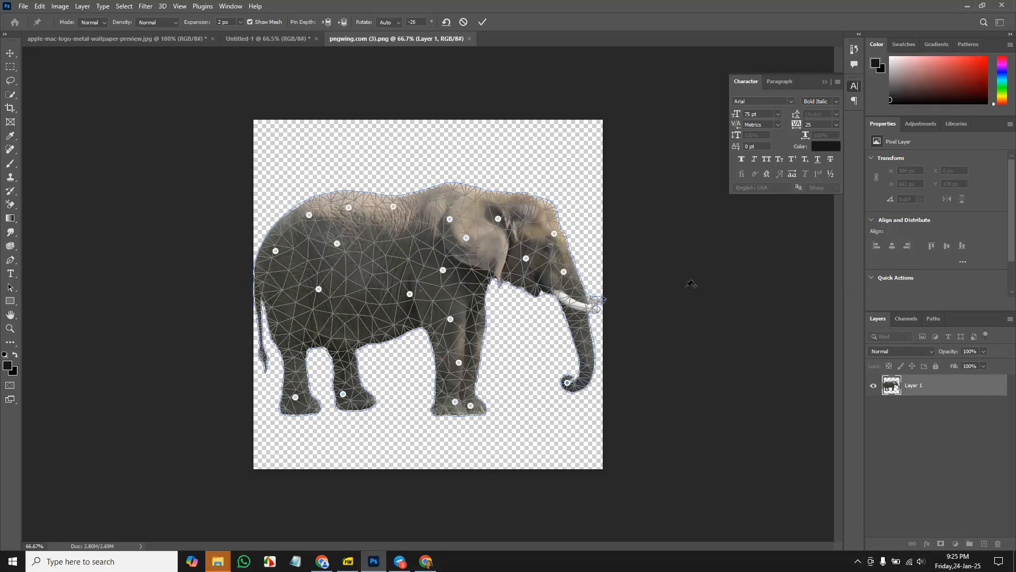
pyautogui.click(483, 22)
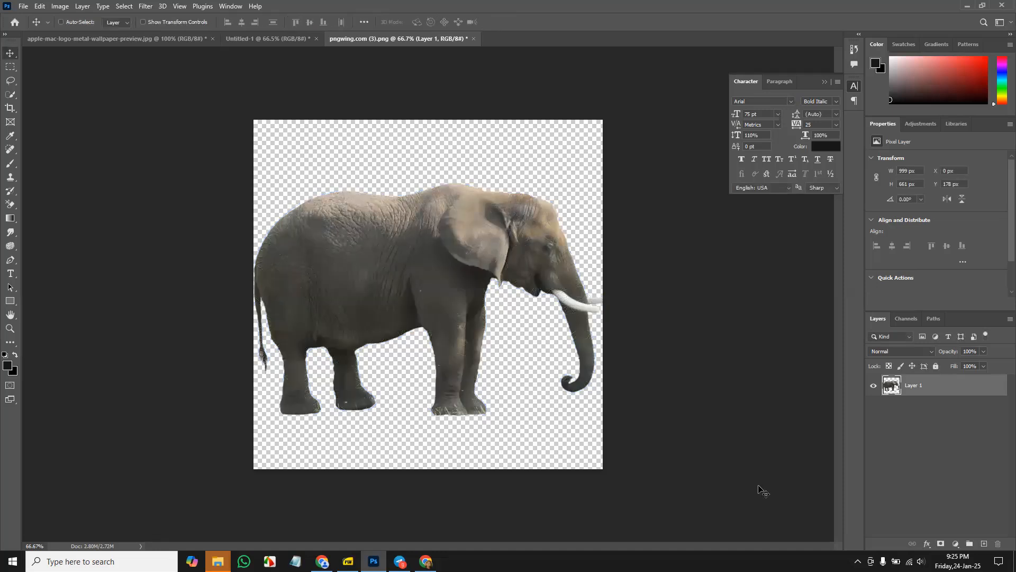
pyautogui.hotkey('ctrl', 'z')
pyautogui.hotkey('ctrl', 'shift', 'z')
# - Close pngwing.com (3).png without saving the changes
pyautogui.click(473, 39)
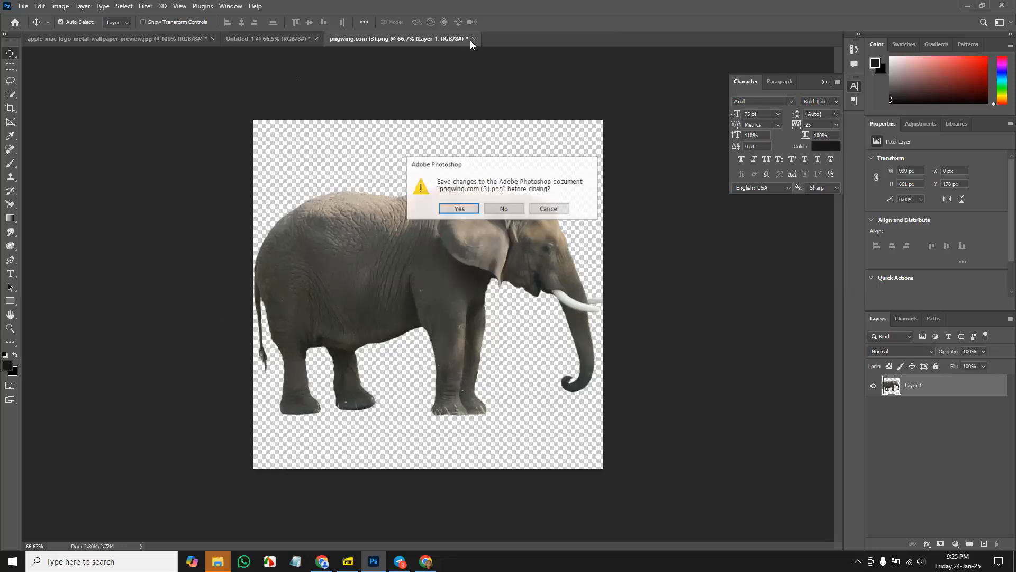
pyautogui.click(504, 209)
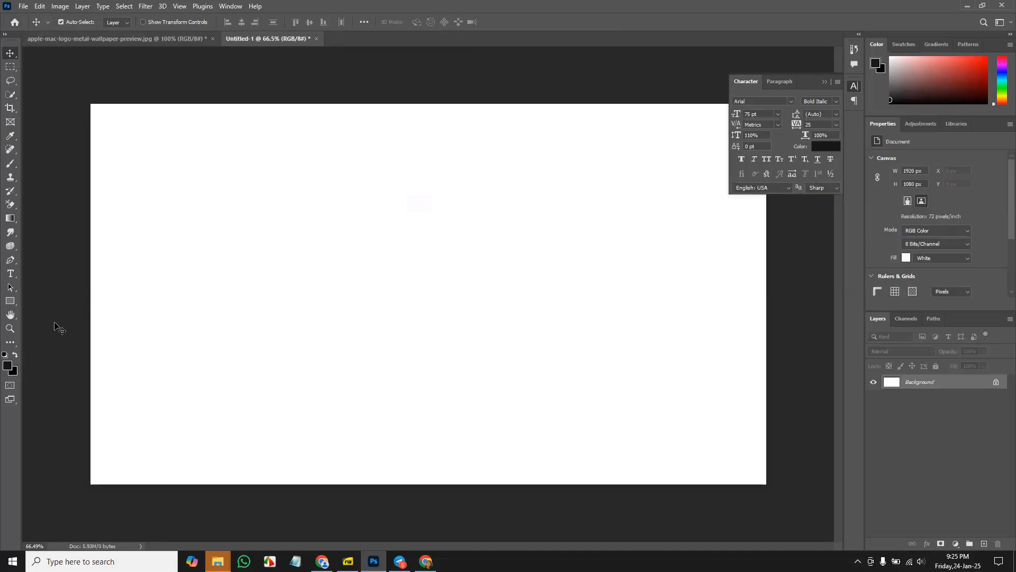
# - Draw four separate black rectangles in two rows on the Untitled-1 canvas, the lower-right one about 622 by 260 px
pyautogui.click(10, 301)
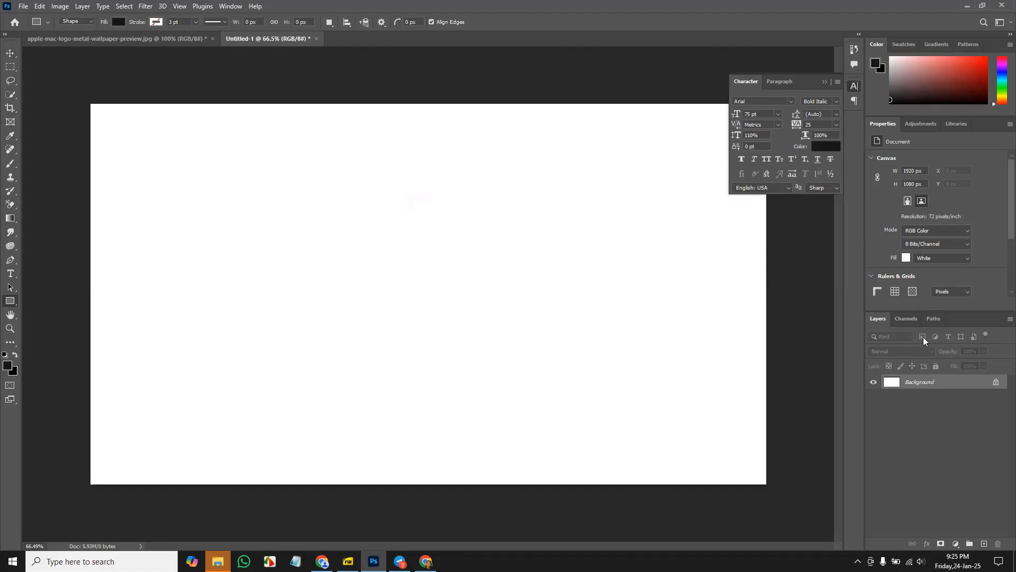
pyautogui.moveTo(253, 164); pyautogui.dragTo(366, 257)
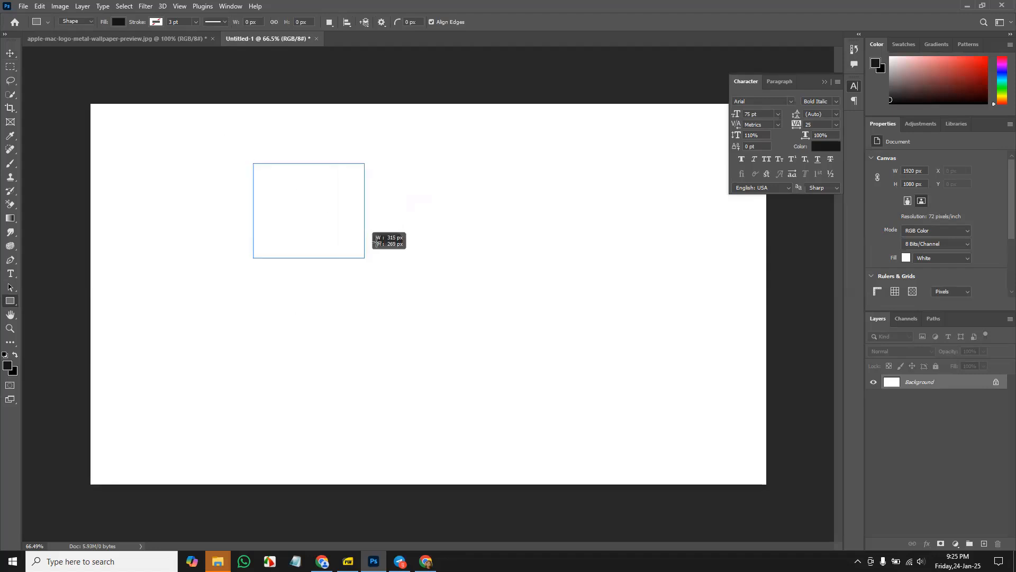
pyautogui.moveTo(446, 172); pyautogui.dragTo(584, 253)
pyautogui.moveTo(282, 306); pyautogui.dragTo(401, 379)
pyautogui.moveTo(539, 382); pyautogui.dragTo(697, 403)
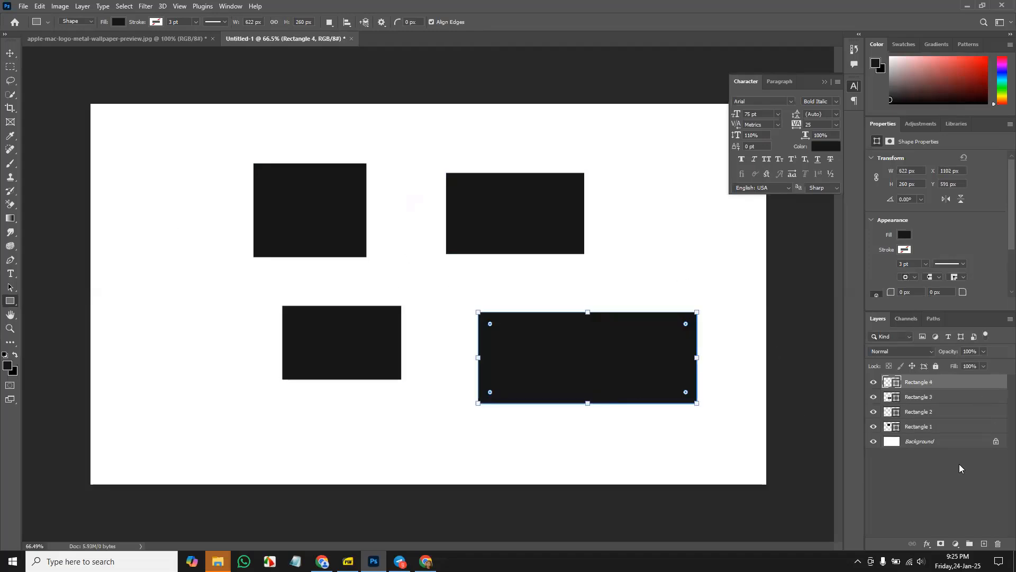
# - Select the layers from Rectangle 4 through Rectangle 1 as a range and view the commands available for them
pyautogui.keyDown('shift'); pyautogui.click(955, 426); pyautogui.keyUp('shift')
pyautogui.rightClick(942, 387)
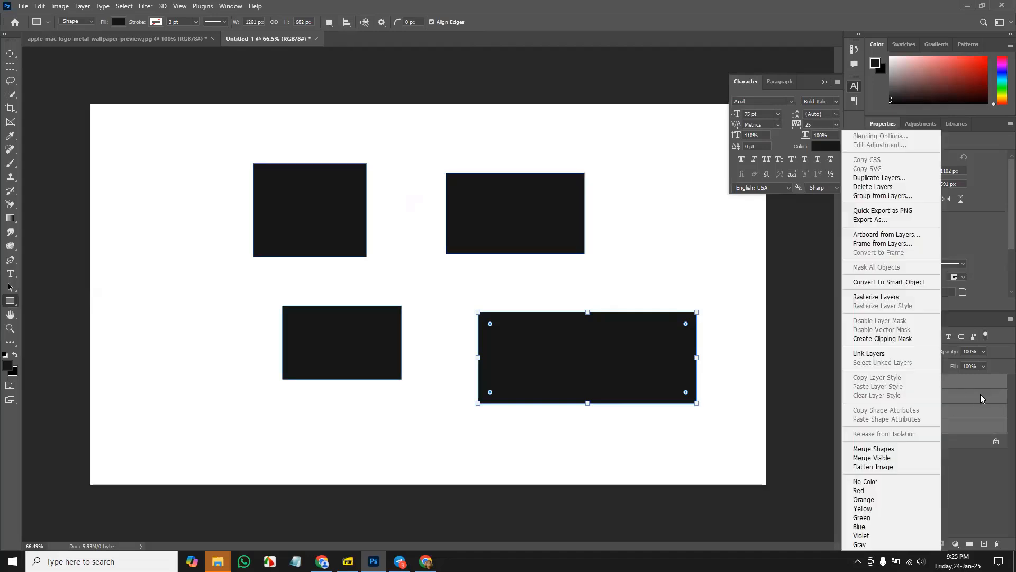
pyautogui.click(951, 386)
# - Start from Rectangle 4 alone and add Rectangle 3, Rectangle 2 and Rectangle 1 to the selection individually
pyautogui.click(972, 386)
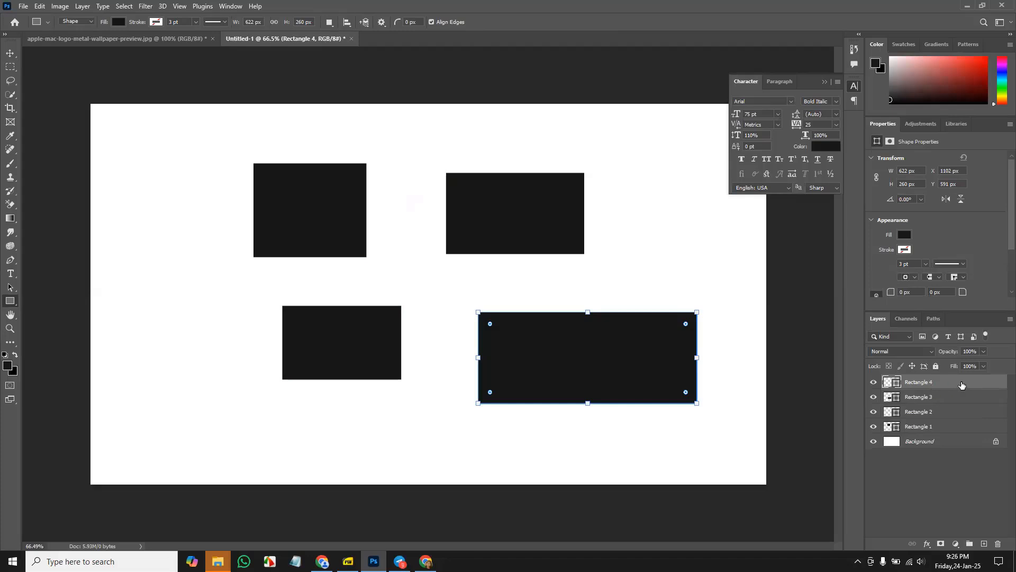
pyautogui.keyDown('ctrl'); pyautogui.click(951, 404); pyautogui.keyUp('ctrl')
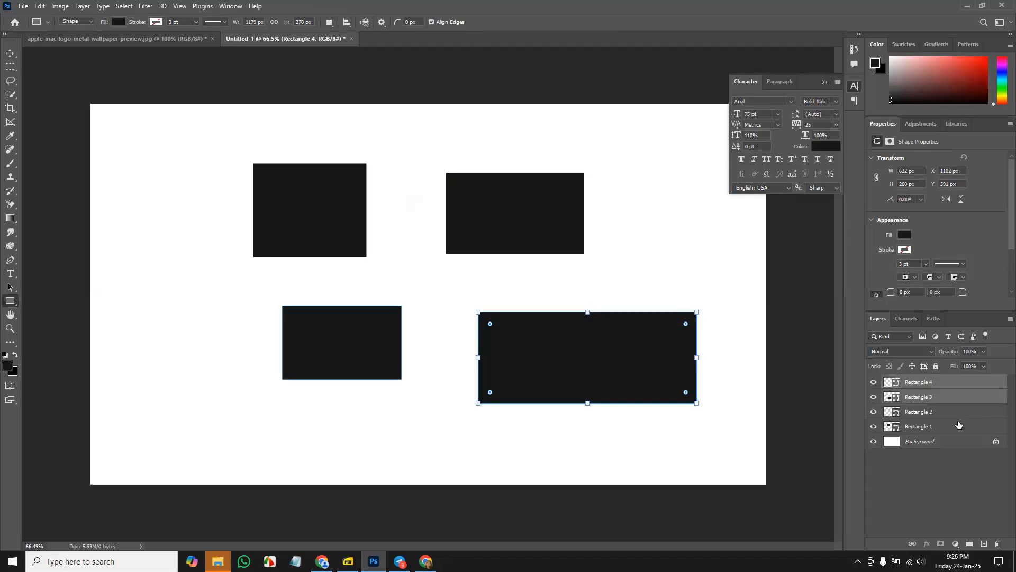
pyautogui.keyDown('ctrl'); pyautogui.click(960, 415); pyautogui.keyUp('ctrl')
pyautogui.keyDown('ctrl'); pyautogui.click(960, 427); pyautogui.keyUp('ctrl')
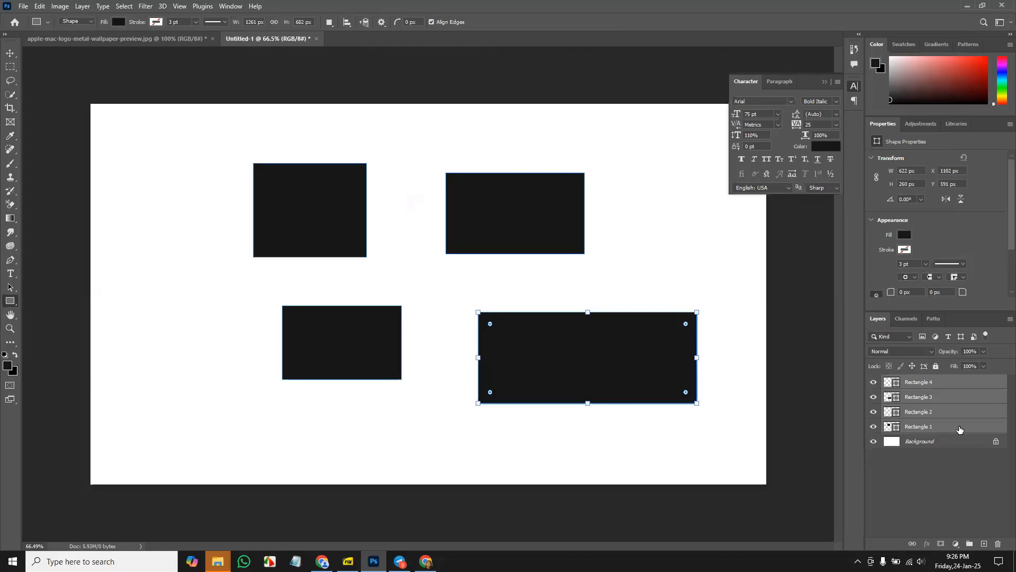
# - Select the layers from Rectangle 4 through Rectangle 1 as a range and merge their shapes into one layer
pyautogui.click(947, 388)
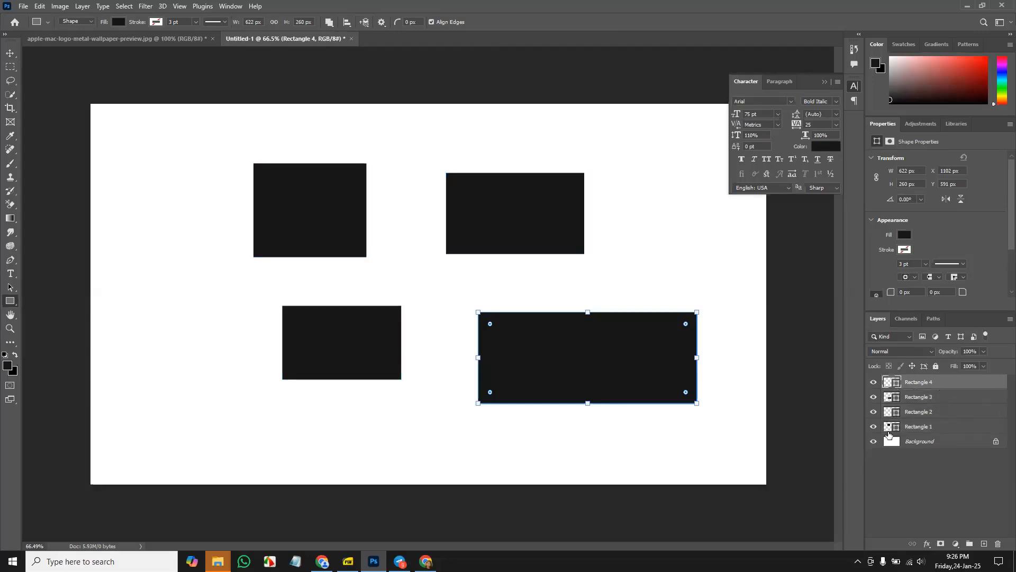
pyautogui.keyDown('shift'); pyautogui.click(957, 427); pyautogui.keyUp('shift')
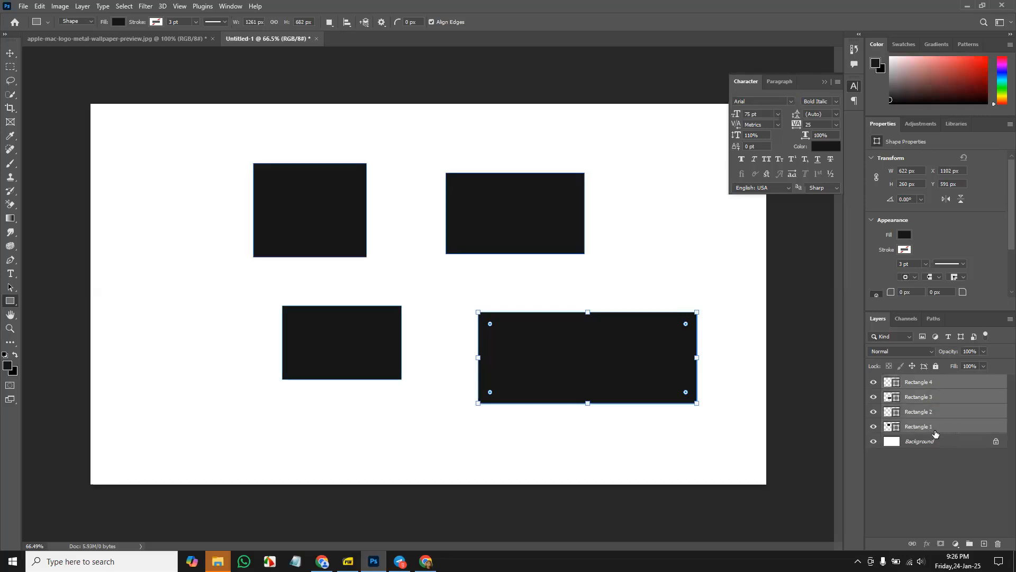
pyautogui.rightClick(959, 396)
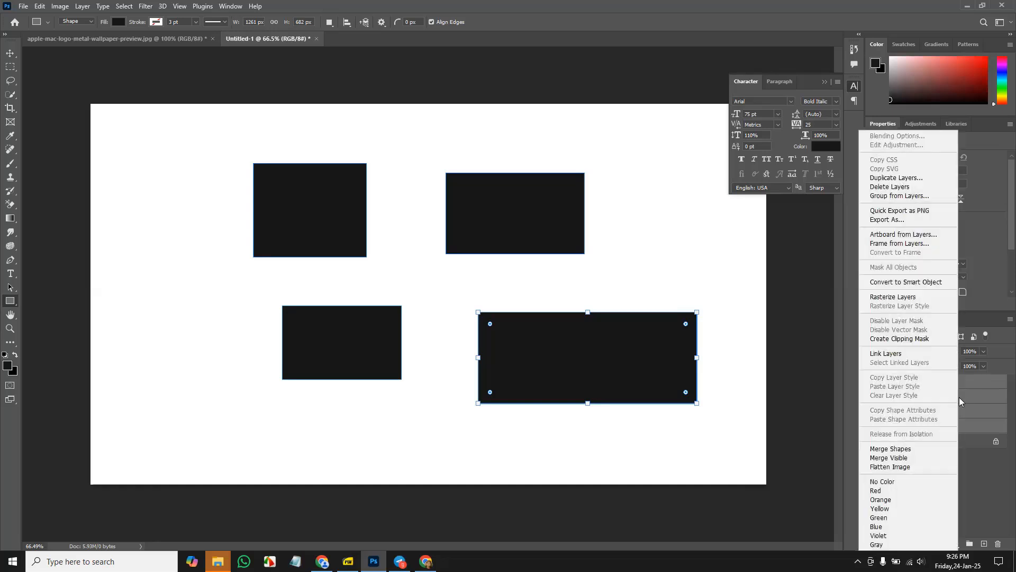
pyautogui.click(920, 448)
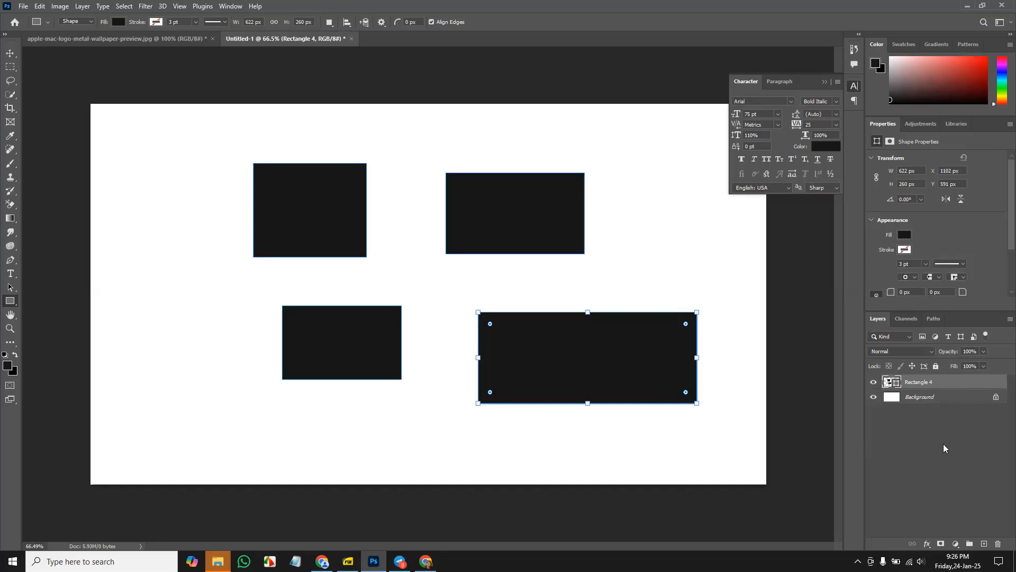
# - Move the merged shape around the canvas, and undo both the moves and the merge
pyautogui.press('v')
pyautogui.moveTo(635, 330); pyautogui.dragTo(592, 322)
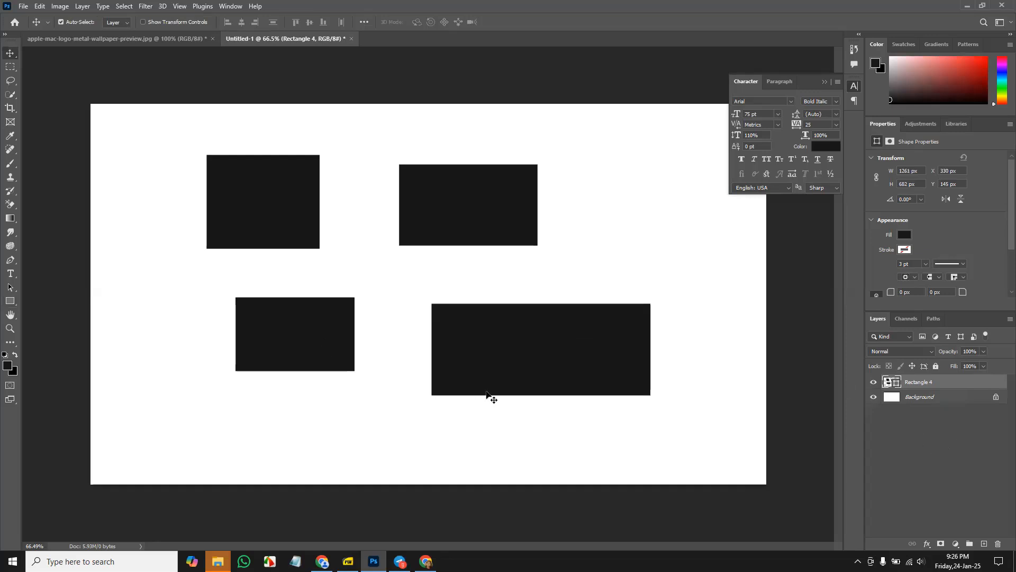
pyautogui.moveTo(507, 372)
pyautogui.mouseDown()
pyautogui.moveTo(479, 380)
pyautogui.moveTo(494, 384)
pyautogui.mouseUp()
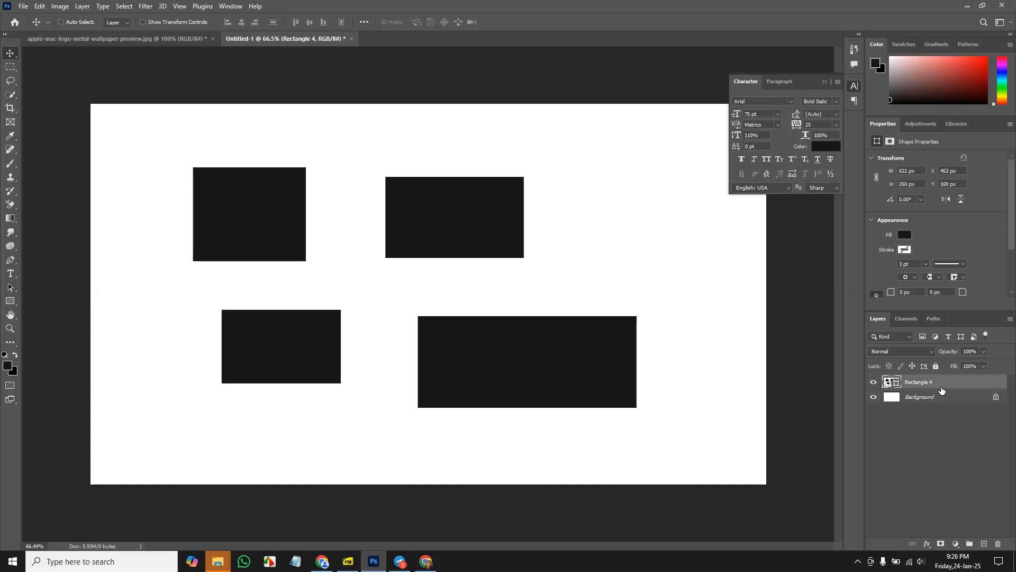
pyautogui.hotkey('ctrl', 'z')
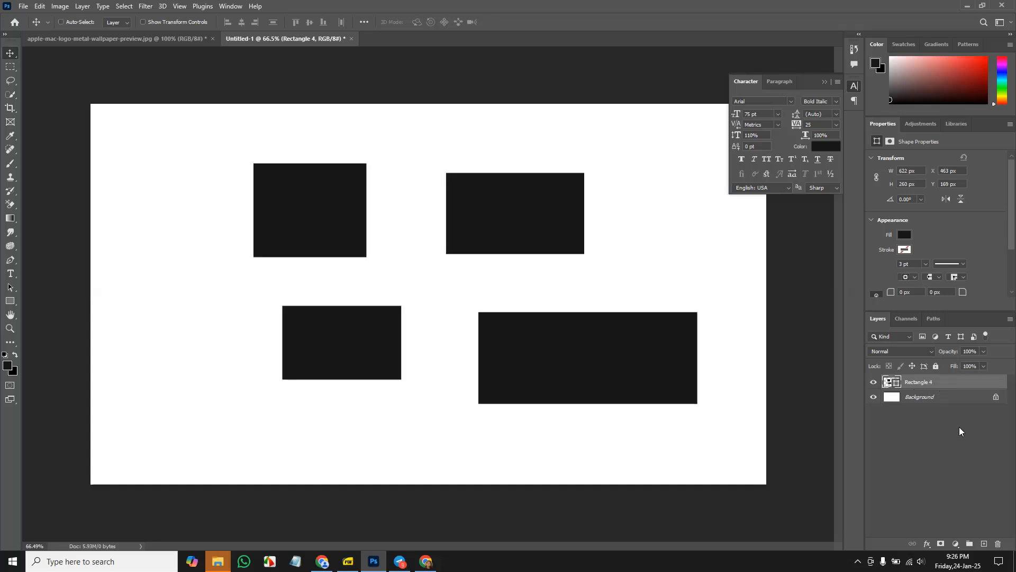
pyautogui.hotkey('ctrl', 'z')
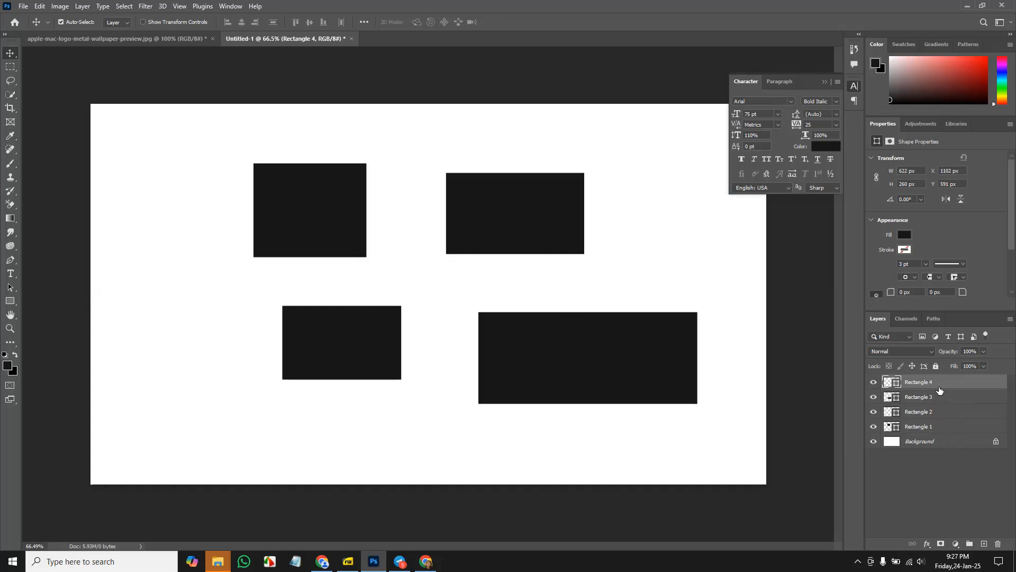
# - Select Rectangle 4 through Rectangle 1 as a range and put the four layers into a group
pyautogui.keyDown('shift'); pyautogui.click(945, 426); pyautogui.keyUp('shift')
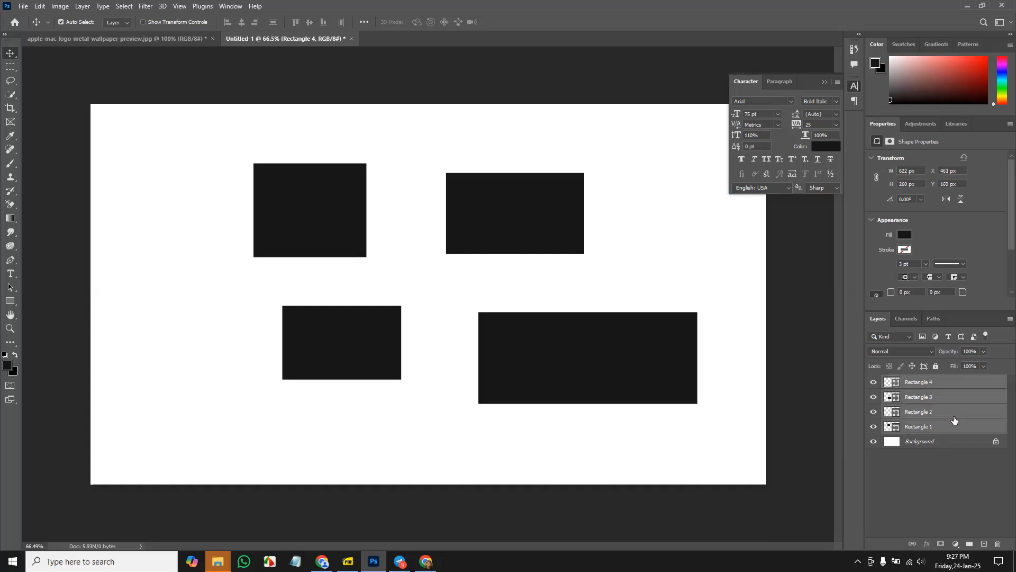
pyautogui.rightClick(954, 384)
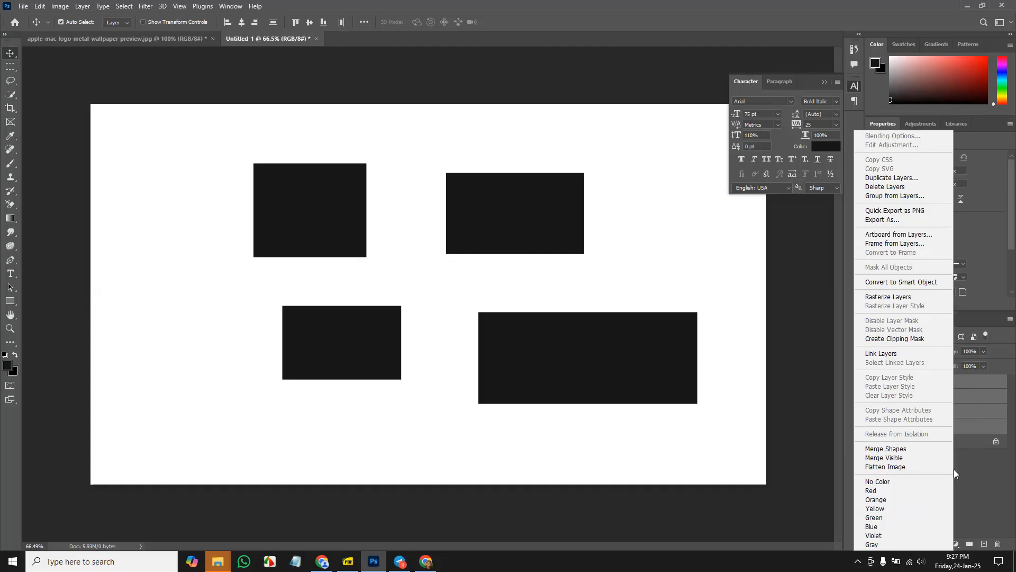
pyautogui.click(981, 390)
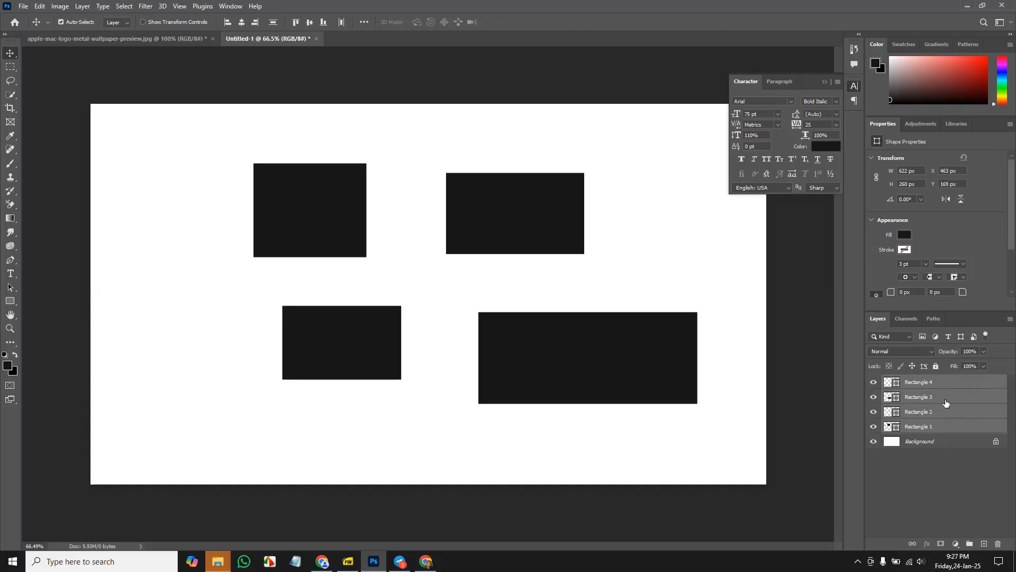
pyautogui.hotkey('ctrl', 'g')
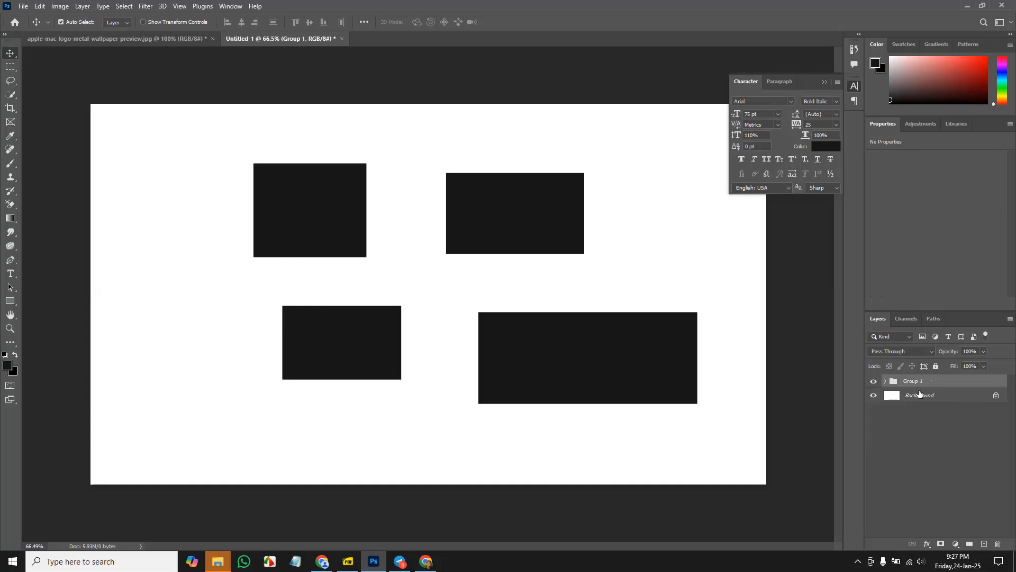
# - Check the layers inside Group 1 and try moving Rectangle 4 on the canvas while Auto-Select is on
pyautogui.click(885, 381)
pyautogui.click(885, 381)
pyautogui.moveTo(601, 356)
pyautogui.mouseDown()
pyautogui.moveTo(628, 354)
pyautogui.moveTo(606, 367)
pyautogui.mouseUp()
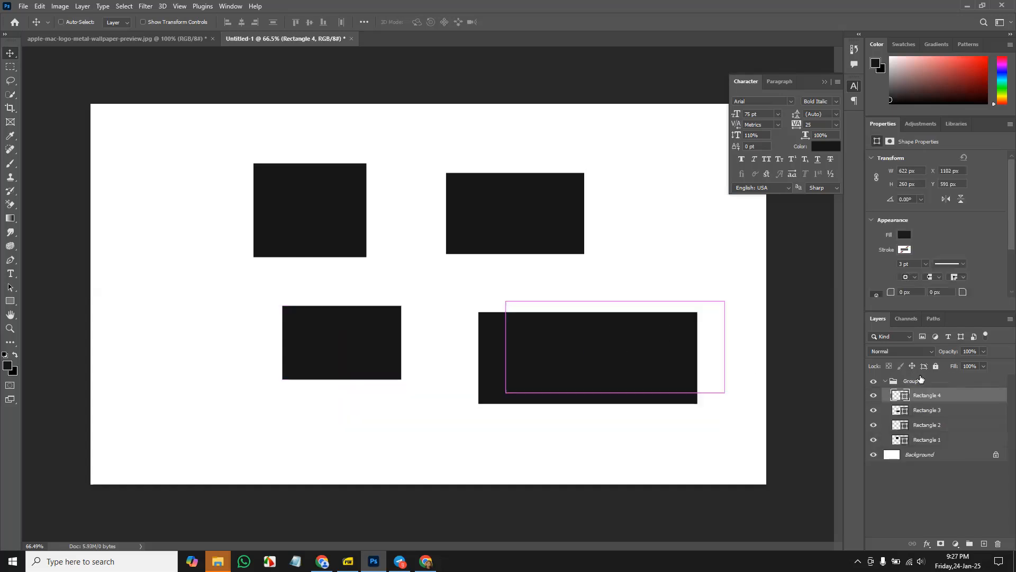
pyautogui.click(886, 381)
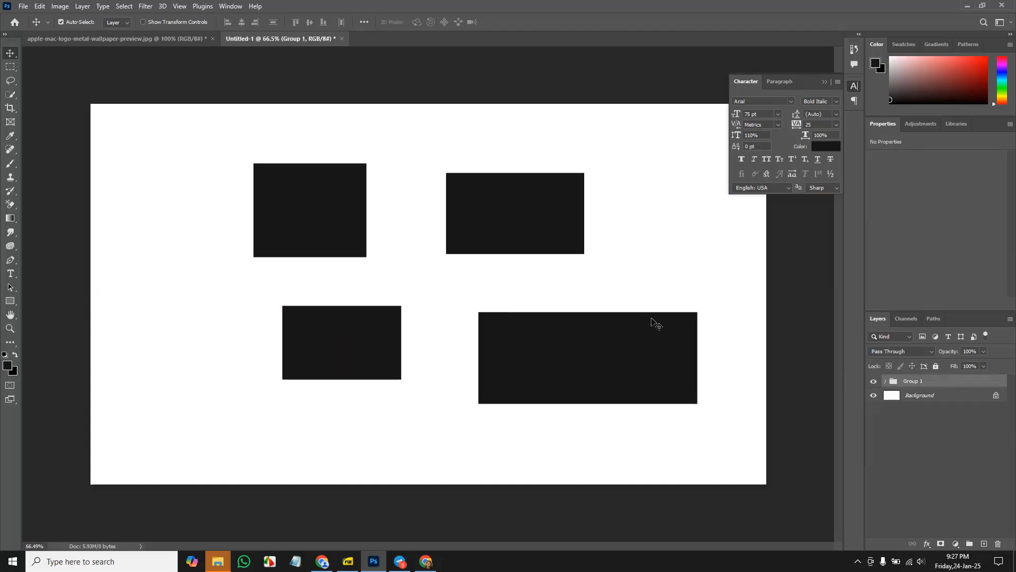
# - Turn off Auto-Select for the Move tool and move Group 1 as a whole toward the canvas's upper left
pyautogui.click(62, 23)
pyautogui.moveTo(588, 371); pyautogui.dragTo(493, 374)
pyautogui.moveTo(420, 243); pyautogui.dragTo(459, 218)
# - Recolor Rectangle 3 inside Group 1 to bright red, and collapse the group
pyautogui.click(884, 381)
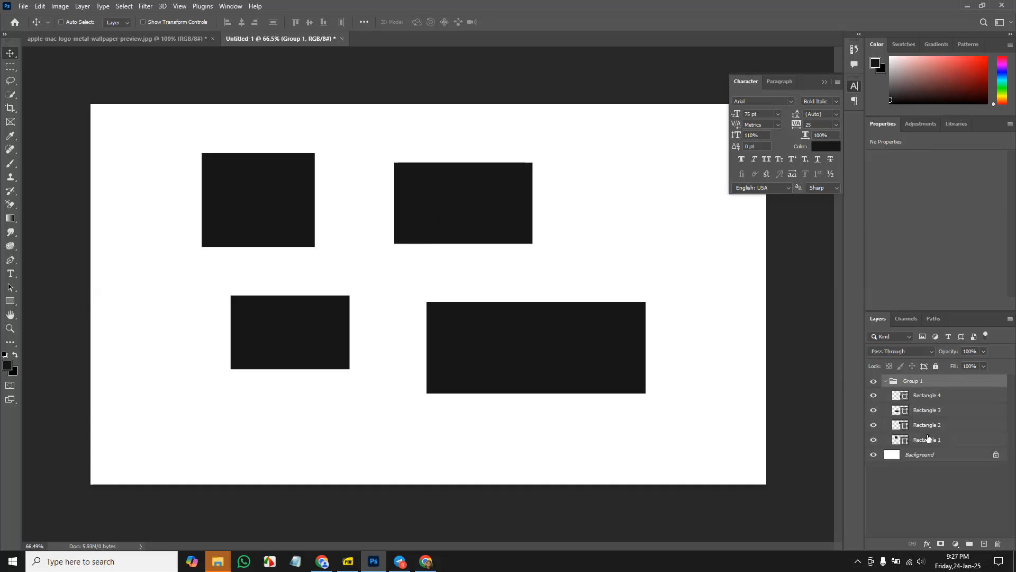
pyautogui.click(903, 414)
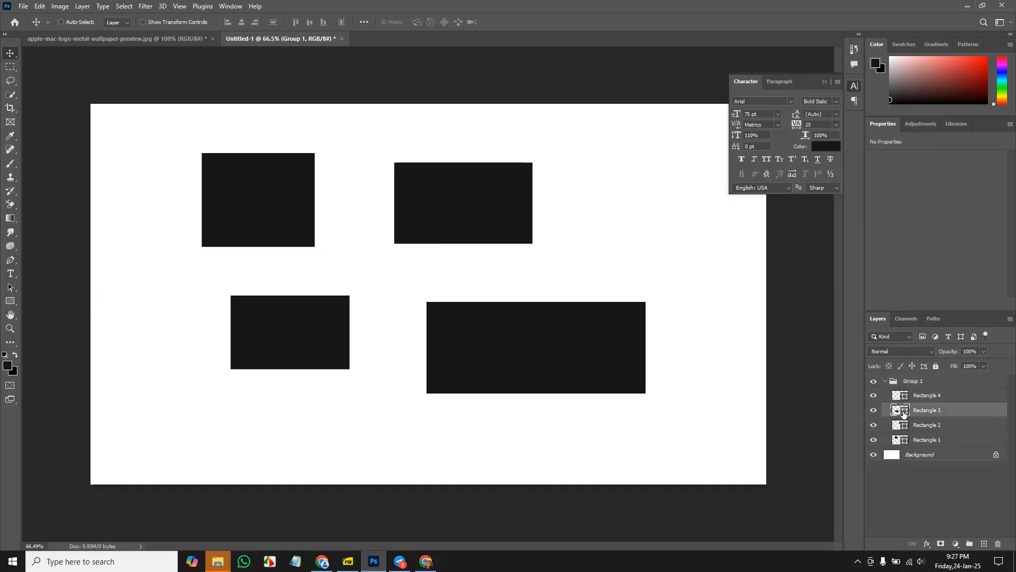
pyautogui.doubleClick(901, 411)
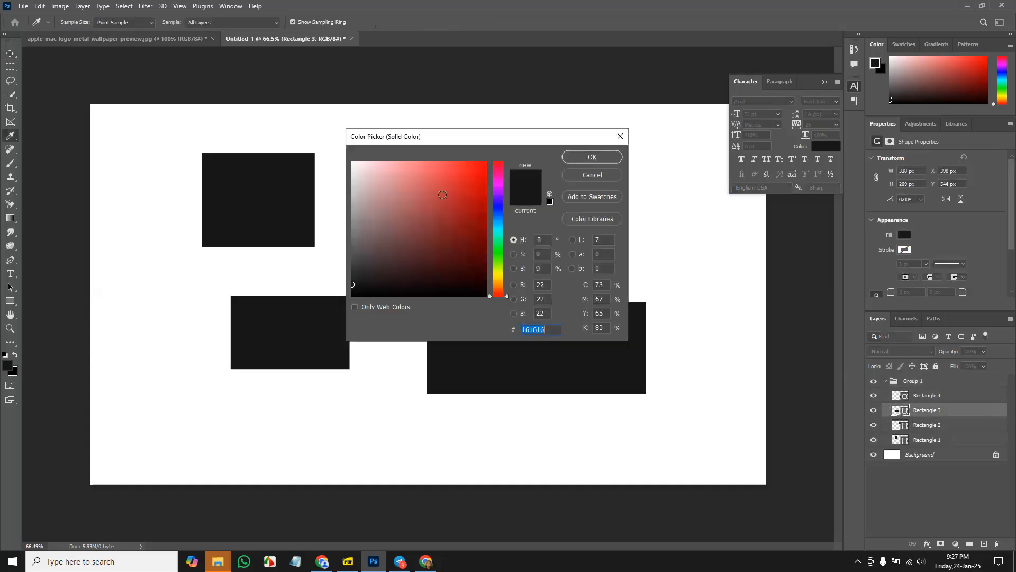
pyautogui.click(485, 162)
pyautogui.click(585, 156)
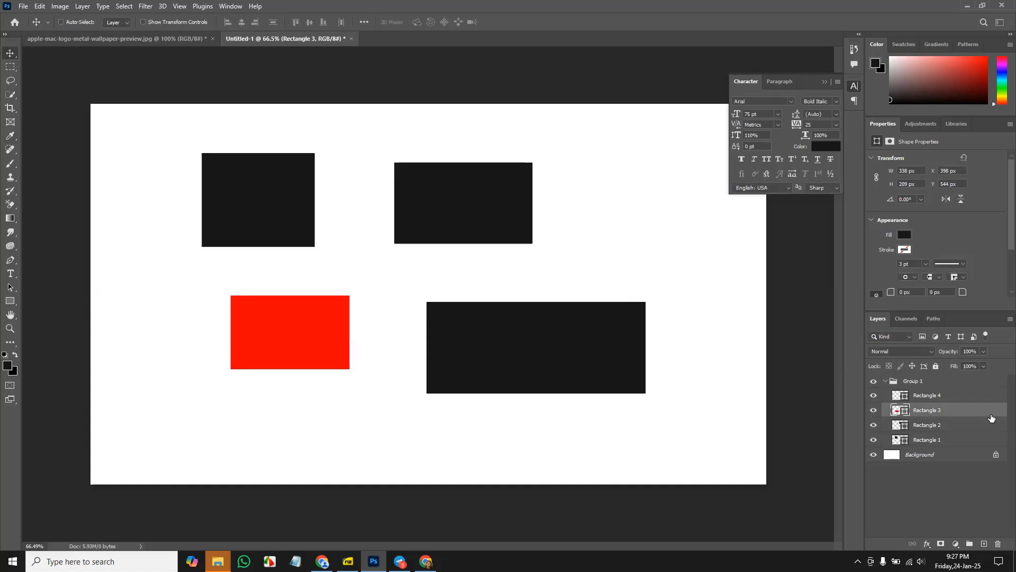
pyautogui.click(885, 381)
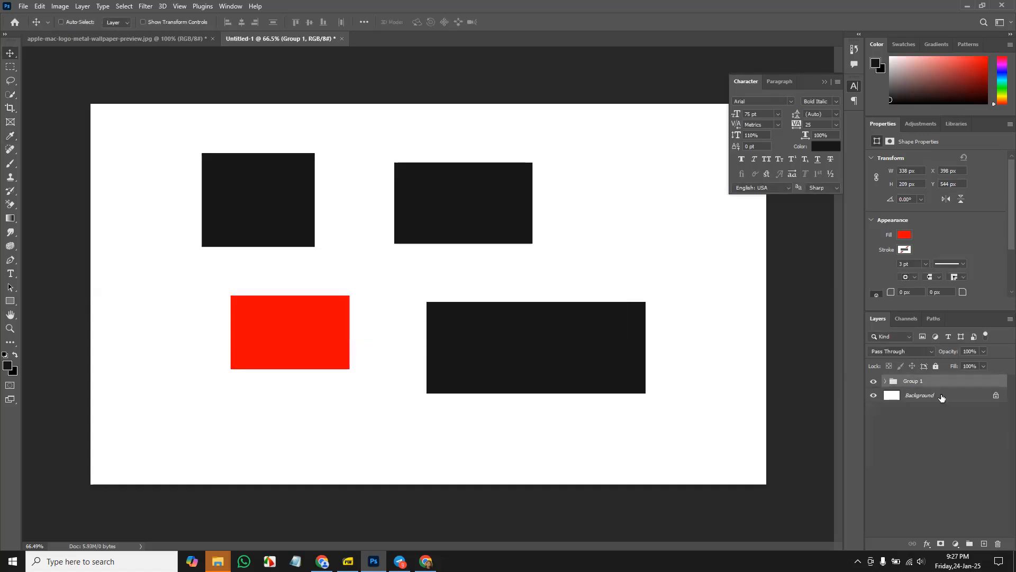
# - Expand and collapse Group 1 several times to examine the rectangle layers it contains
pyautogui.click(883, 383)
pyautogui.click(885, 382)
pyautogui.click(885, 382)
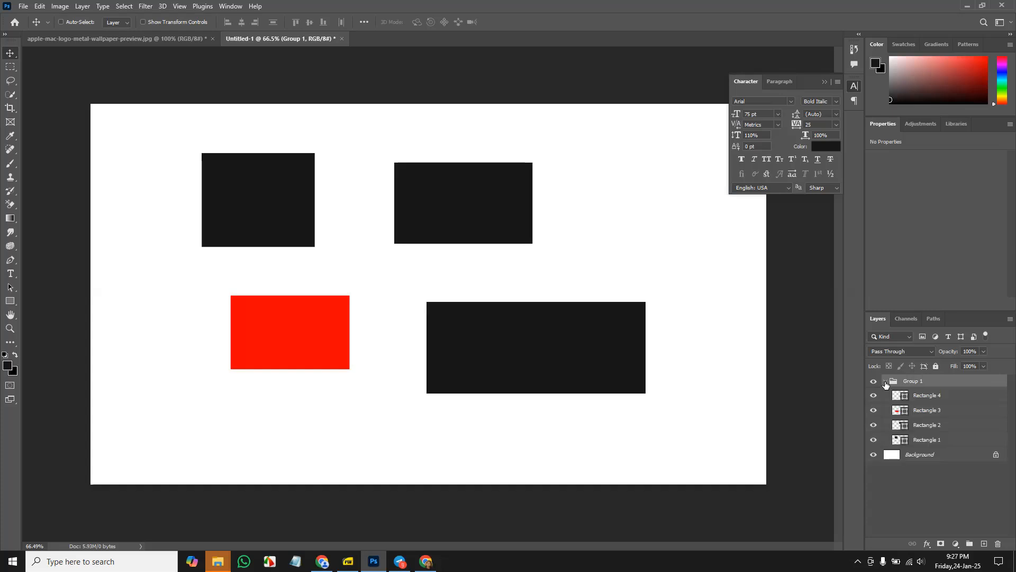
pyautogui.click(886, 382)
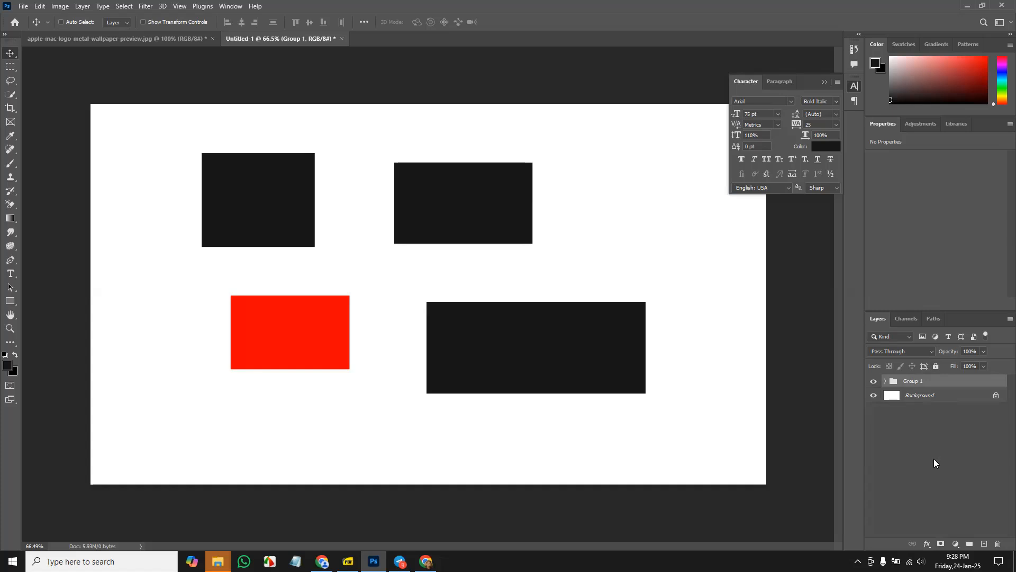
pyautogui.click(884, 381)
pyautogui.click(884, 381)
pyautogui.click(885, 382)
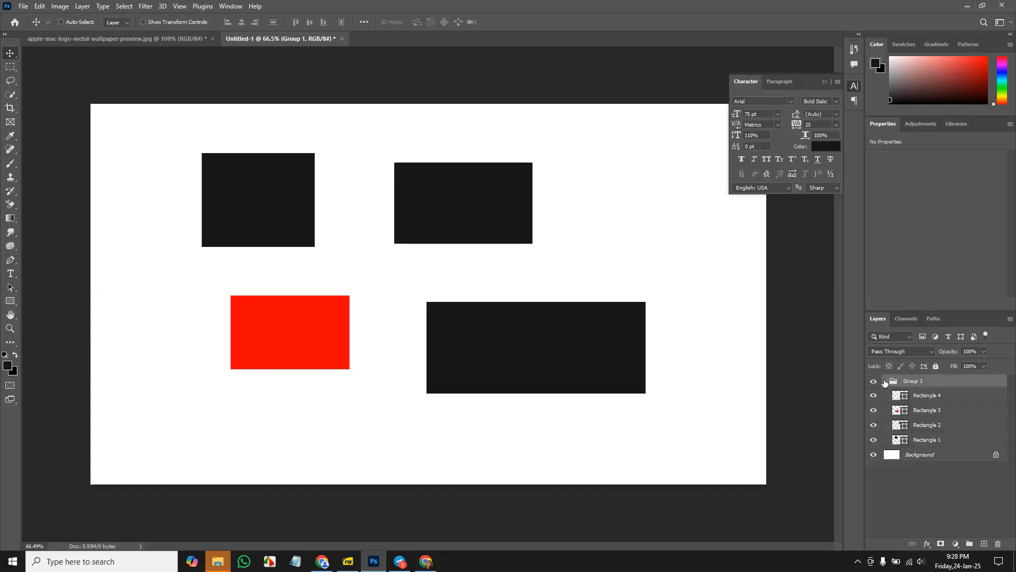
pyautogui.click(885, 382)
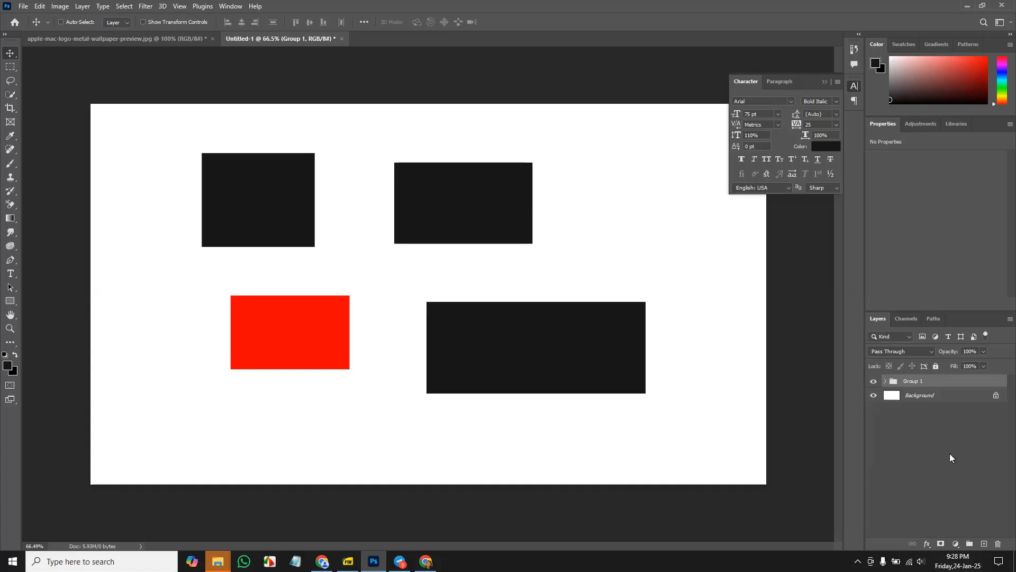
# - Ungroup Group 1 into its separate rectangle layers and group the four layers again
pyautogui.press('ctrl')
pyautogui.hotkey('ctrl', 'shift', 'g')
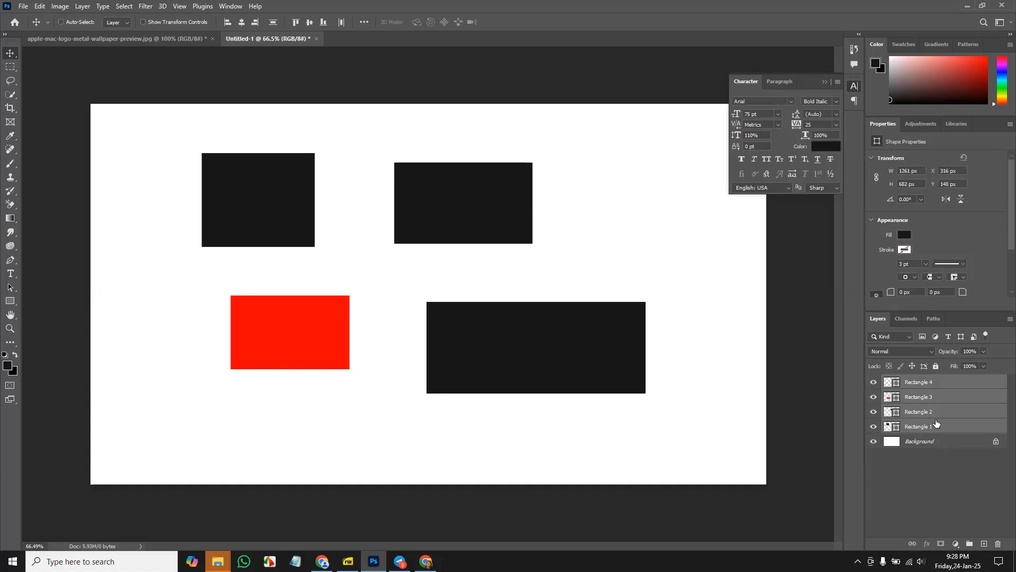
pyautogui.press('ctrl')
pyautogui.hotkey('ctrl', 'g')
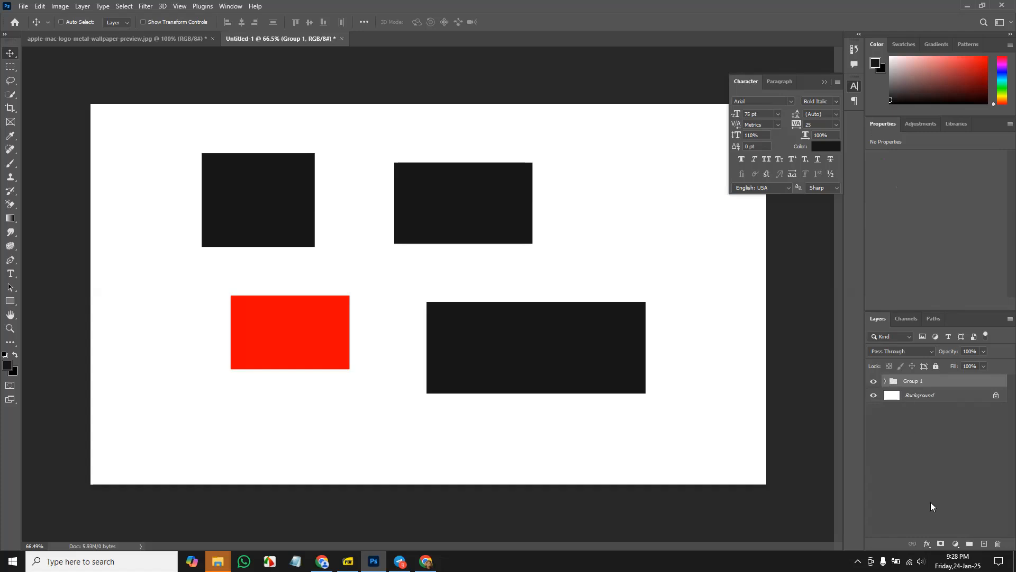
# - Ungroup Group 1 and link the four rectangle layers together
pyautogui.press('ctrl')
pyautogui.hotkey('ctrl', 'shift', 'g')
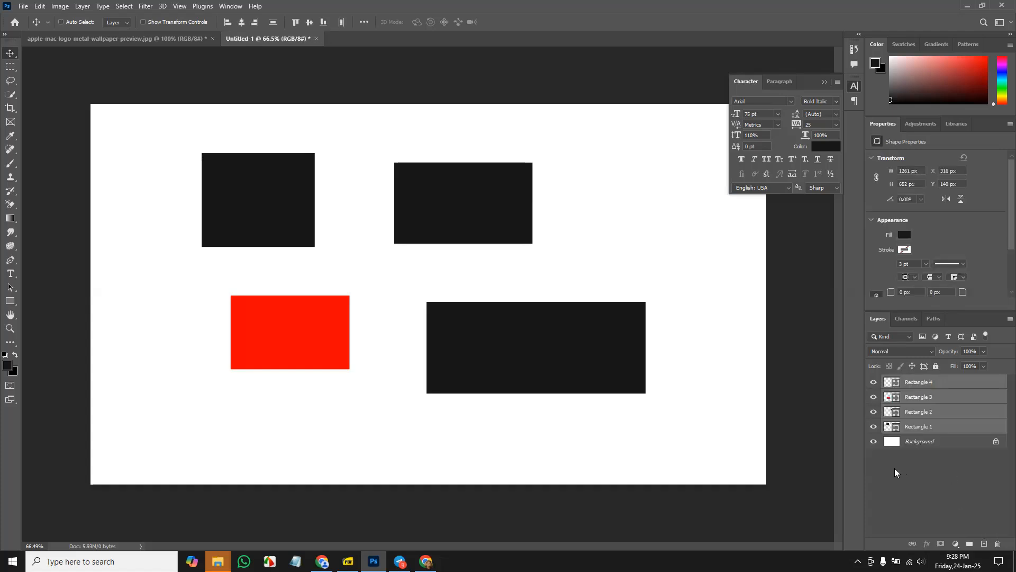
pyautogui.click(913, 544)
# - Move the linked rectangles on the canvas with all four selected and again with only Rectangle 3 selected, then deselect the layers
pyautogui.moveTo(489, 360); pyautogui.dragTo(530, 367)
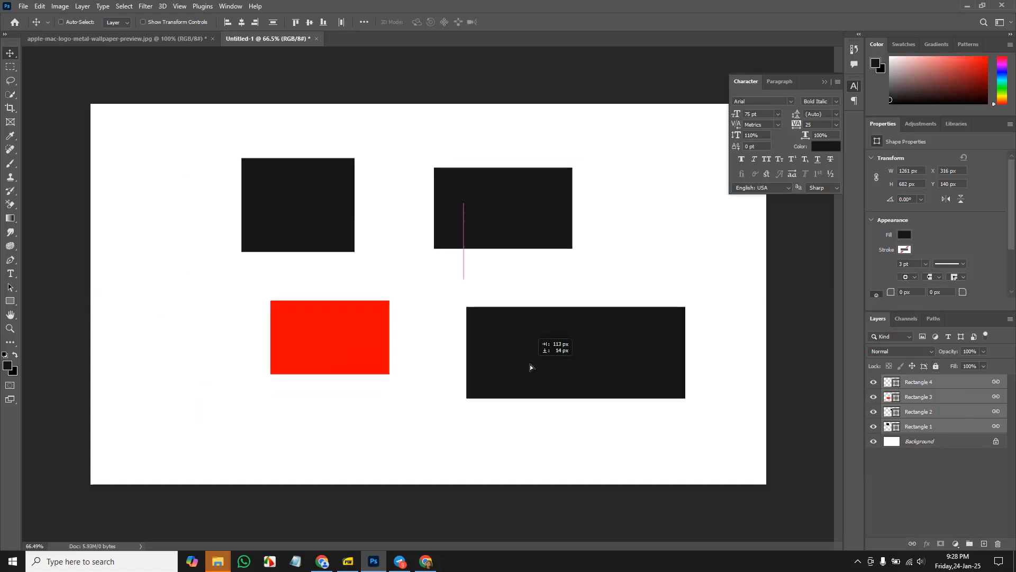
pyautogui.moveTo(500, 206); pyautogui.dragTo(464, 192)
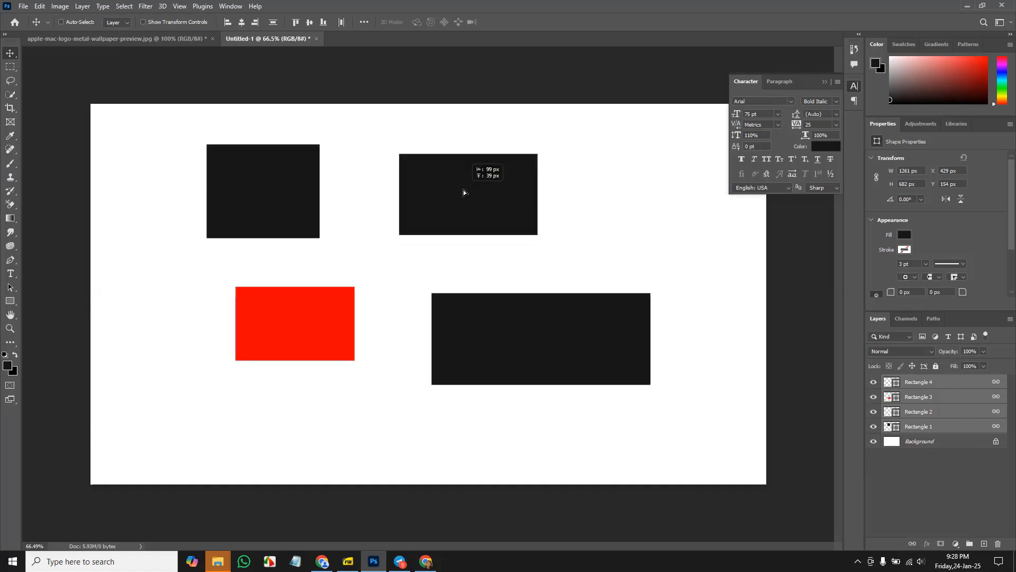
pyautogui.click(971, 469)
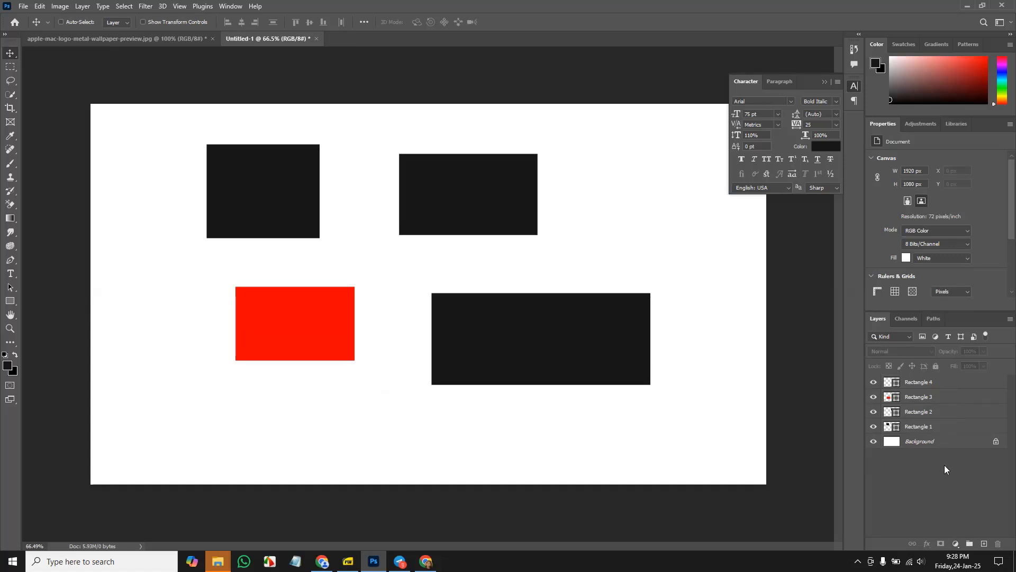
pyautogui.click(947, 400)
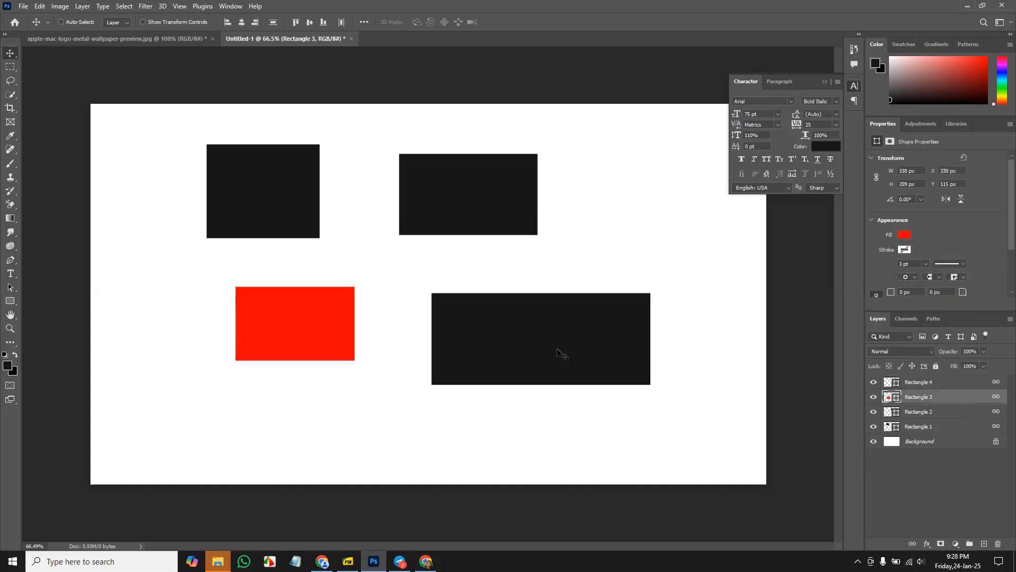
pyautogui.moveTo(441, 343); pyautogui.dragTo(425, 220)
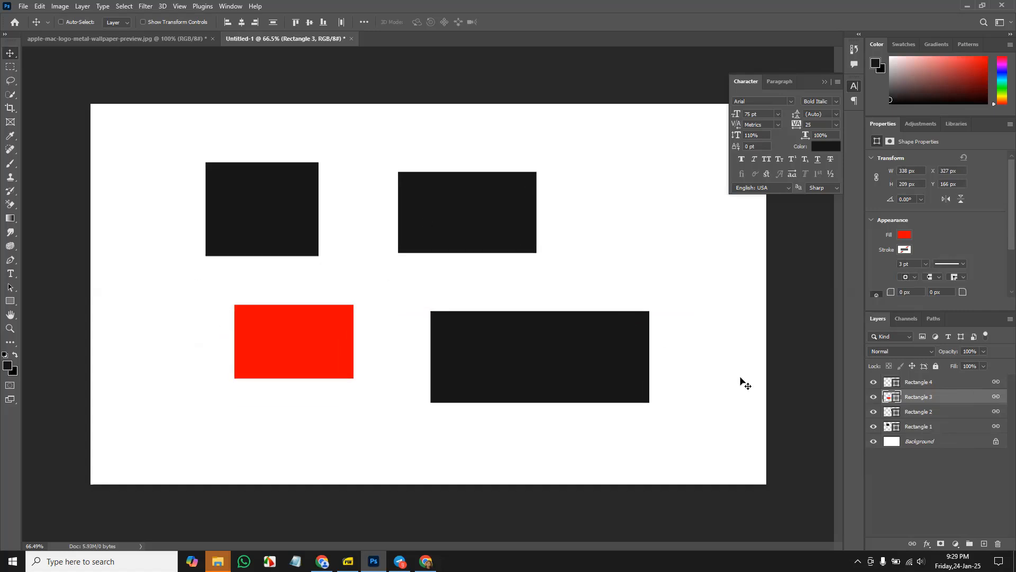
pyautogui.click(935, 498)
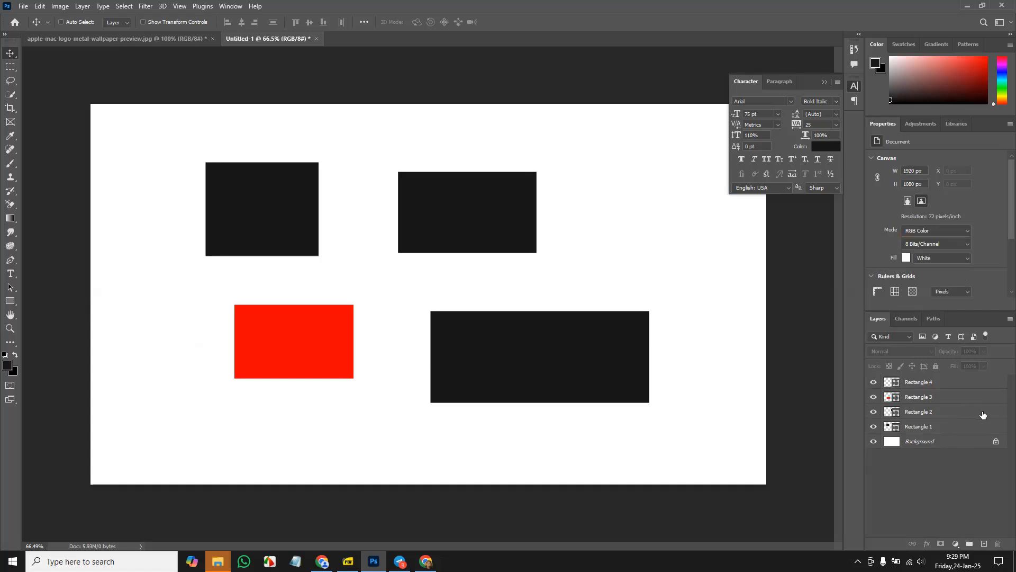
# - Delete the Rectangle 4, Rectangle 3 and Rectangle 2 layers, and move Rectangle 1 near the canvas centre, to about X 845, Y 439 px
pyautogui.click(963, 382)
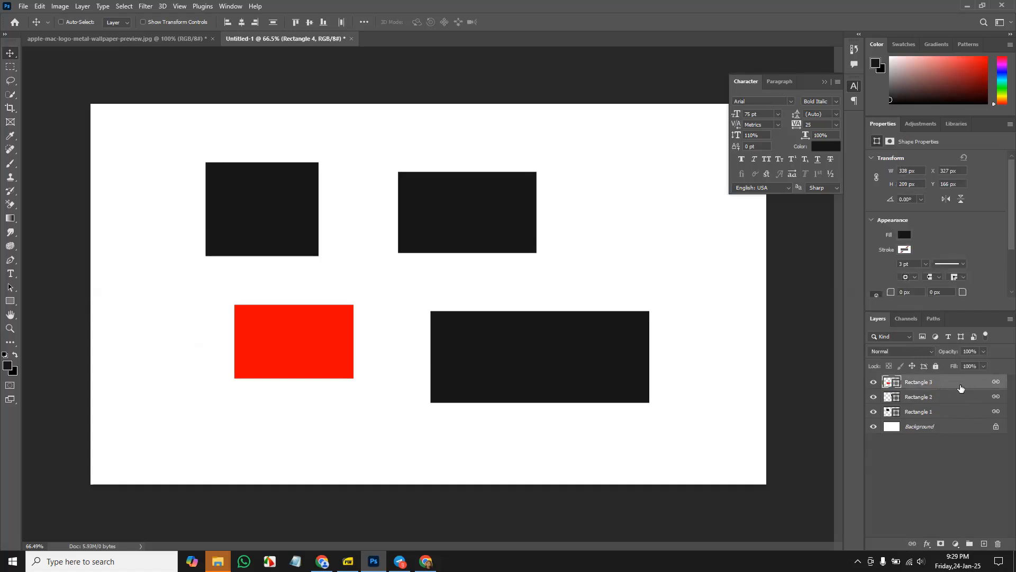
pyautogui.press('Delete')
pyautogui.press('Delete')
pyautogui.press('Delete')
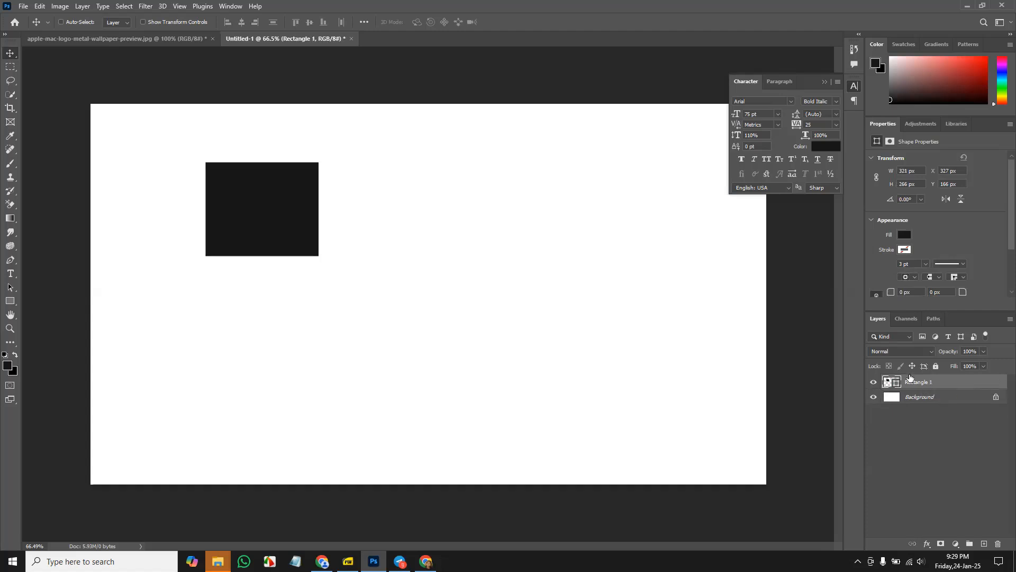
pyautogui.moveTo(249, 227); pyautogui.dragTo(432, 324)
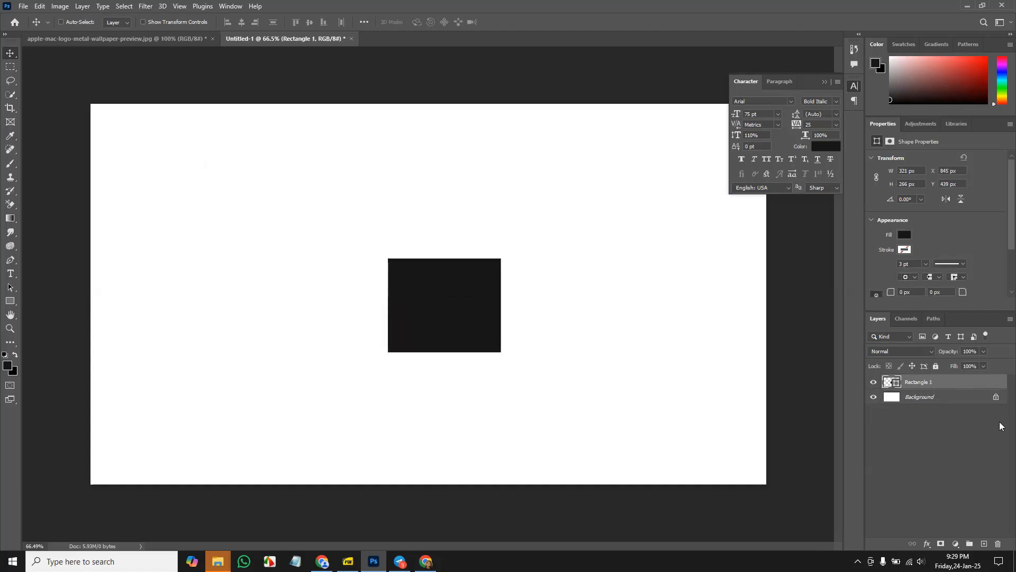
# - Lower the opacity of the Rectangle 1 layer and restore it to 100%, leaving that layer selected
pyautogui.click(983, 351)
pyautogui.moveTo(966, 368); pyautogui.dragTo(953, 363)
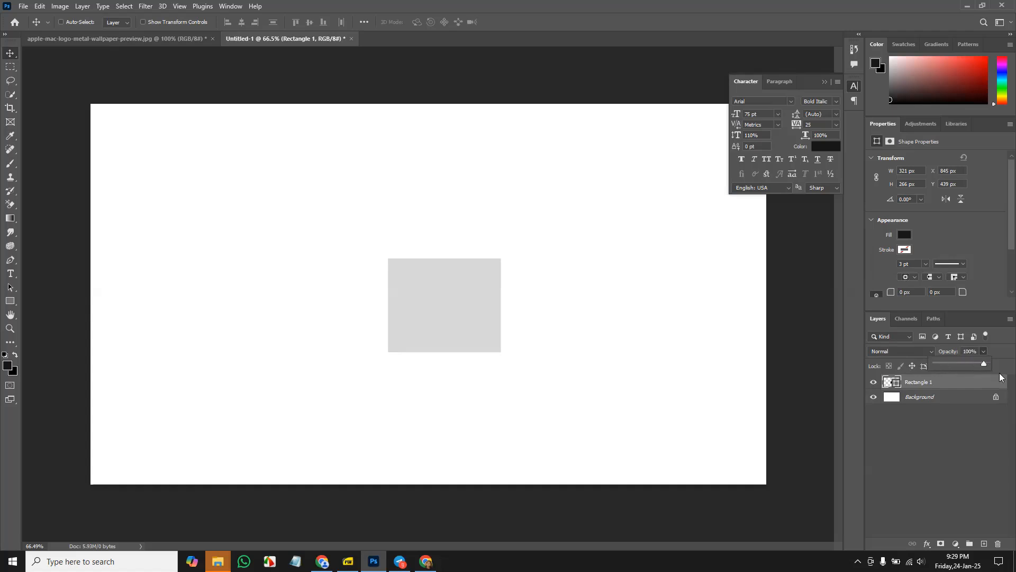
pyautogui.moveTo(980, 353); pyautogui.dragTo(983, 351)
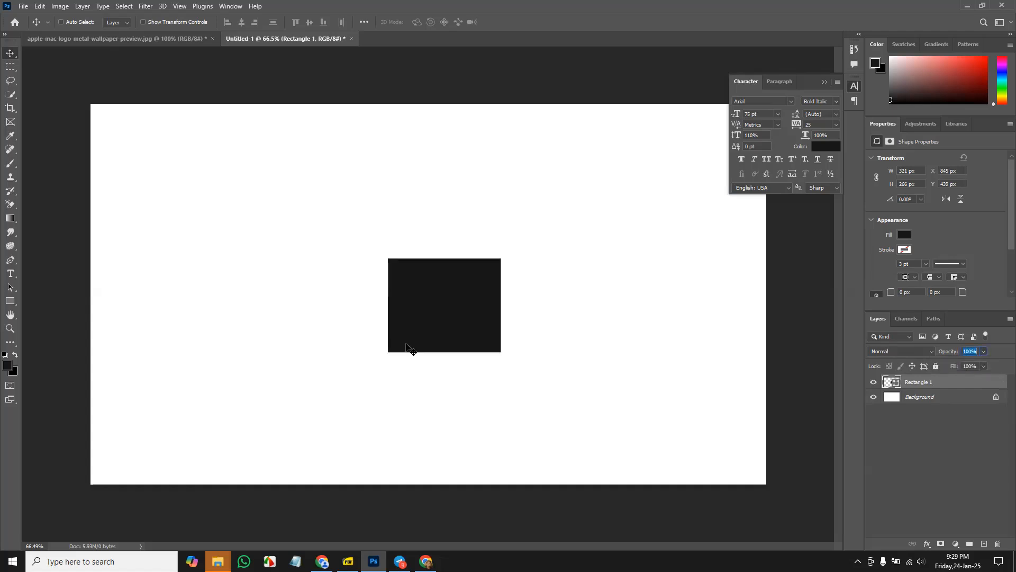
pyautogui.click(966, 431)
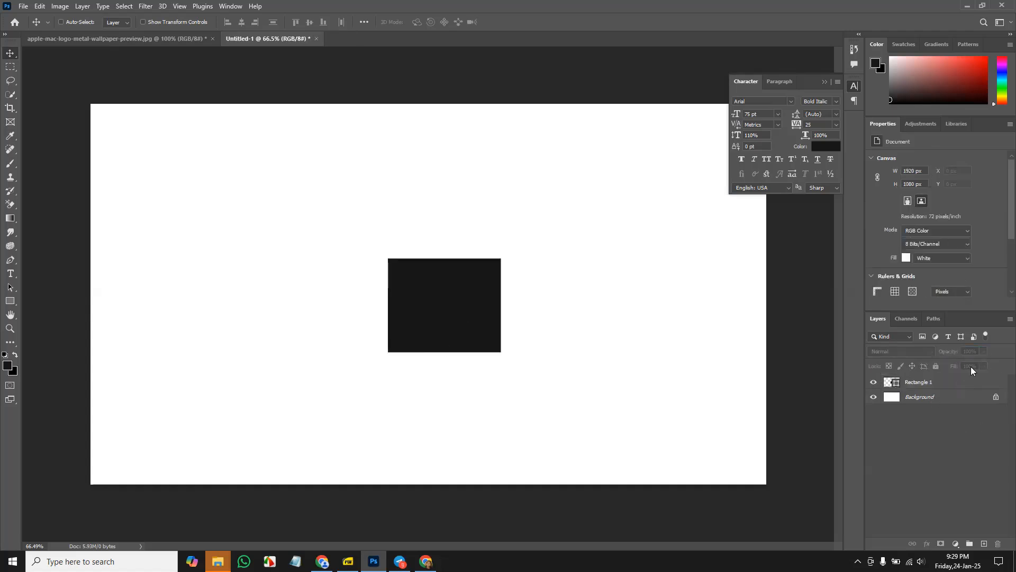
pyautogui.click(975, 377)
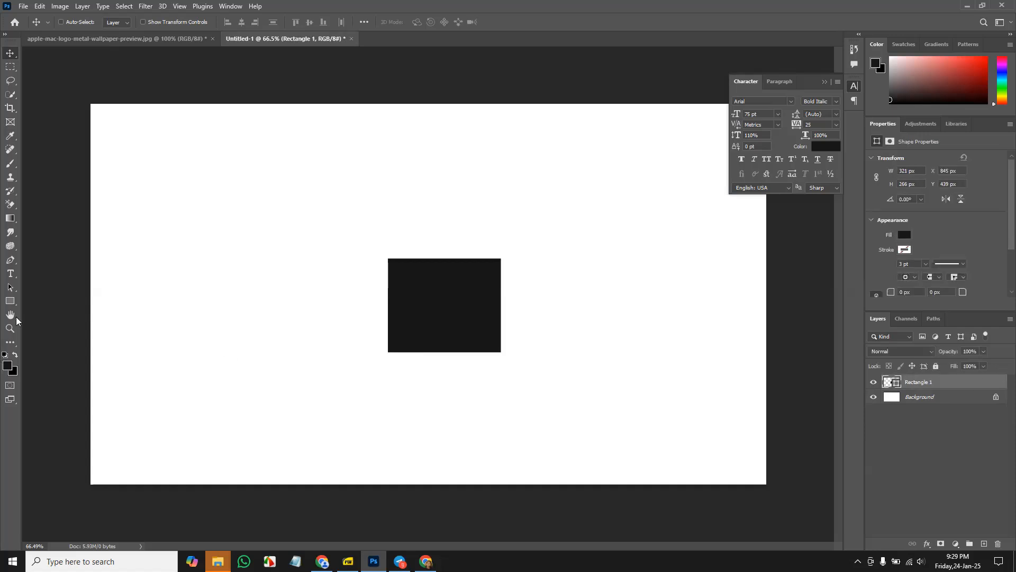
# - Give Rectangle 1 a red stroke about 18.5 pt wide and return to the Move tool
pyautogui.click(12, 301)
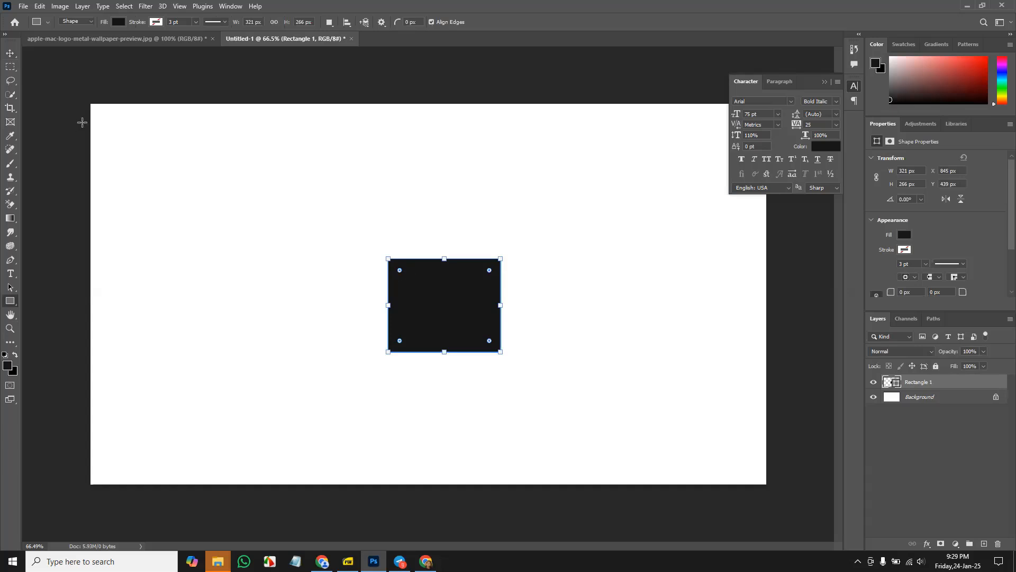
pyautogui.click(158, 21)
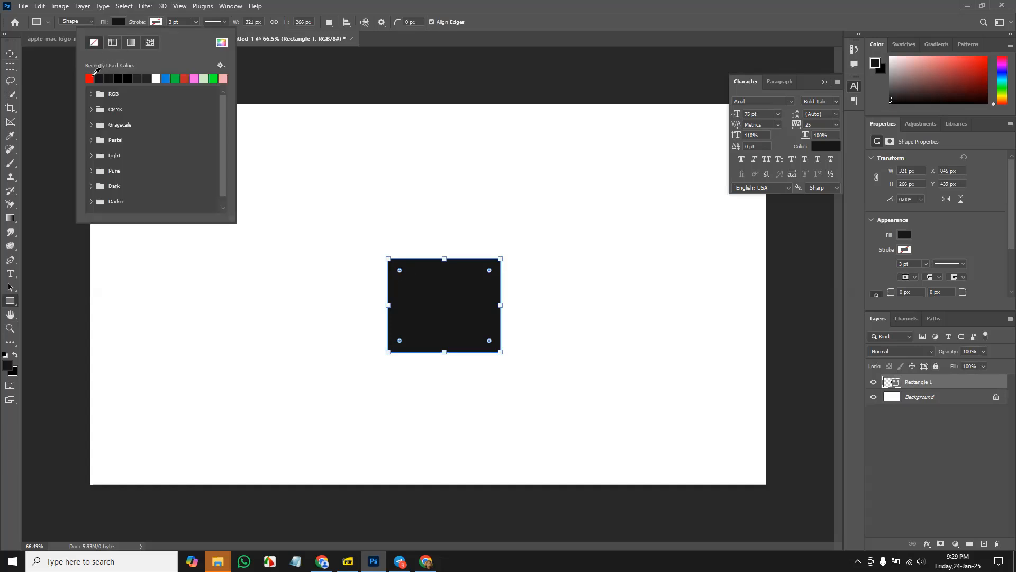
pyautogui.click(91, 77)
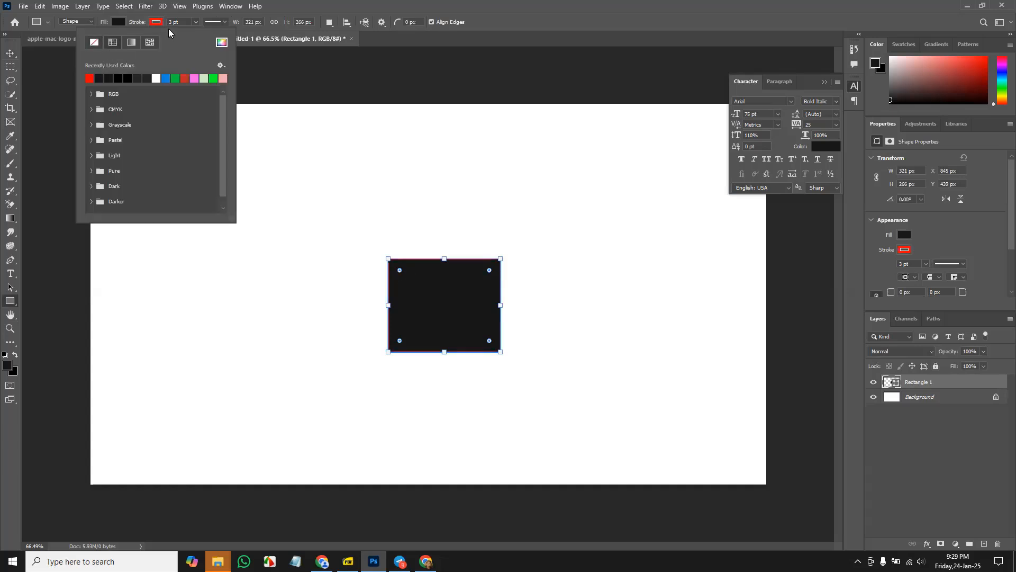
pyautogui.click(196, 22)
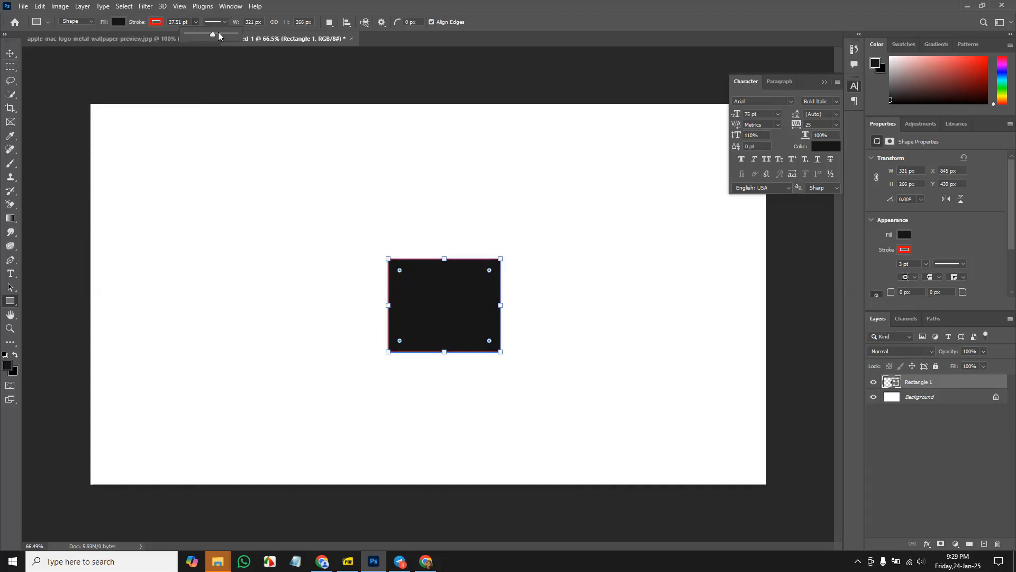
pyautogui.moveTo(218, 33); pyautogui.dragTo(208, 30)
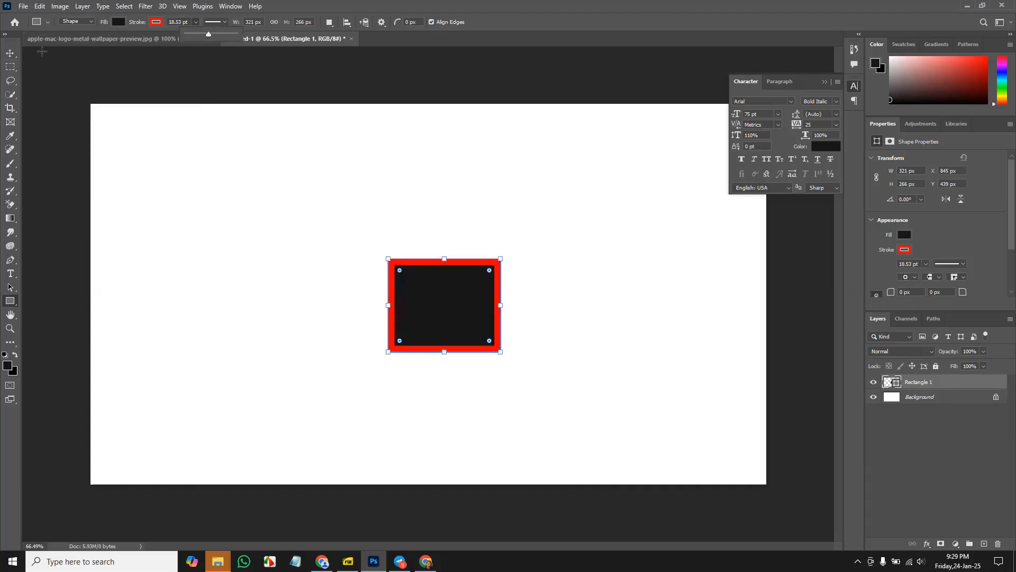
pyautogui.click(10, 53)
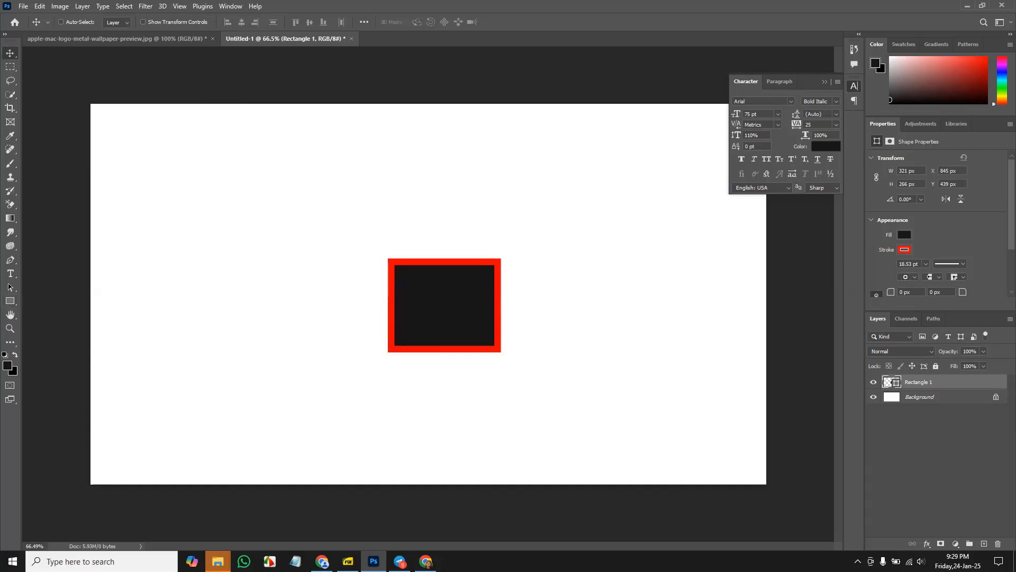
# - Lower the Fill of the Rectangle 1 layer to about 17% and restore it to 100%
pyautogui.click(983, 365)
pyautogui.moveTo(957, 383); pyautogui.dragTo(420, 297)
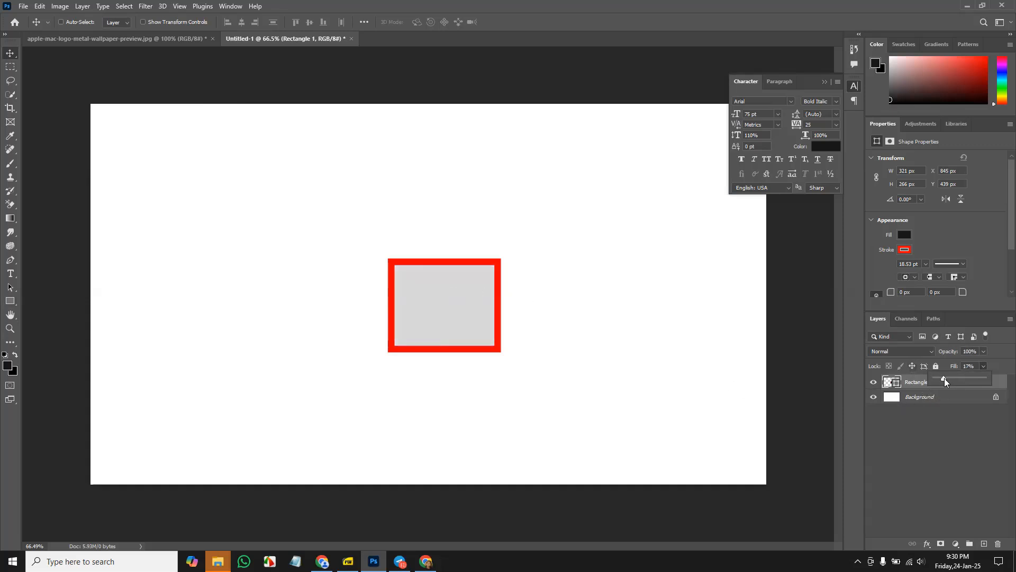
pyautogui.moveTo(956, 381); pyautogui.dragTo(958, 379)
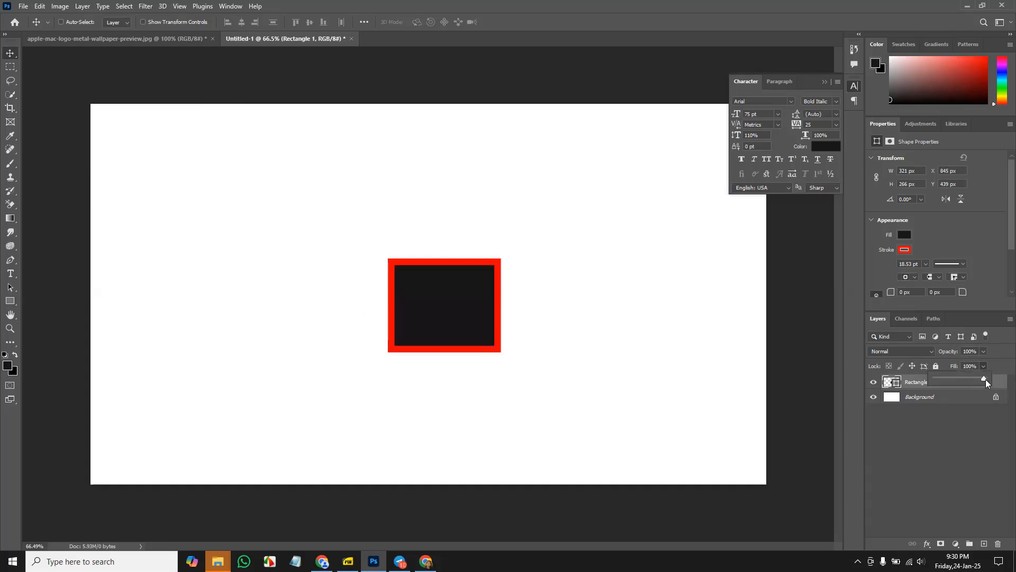
pyautogui.click(983, 365)
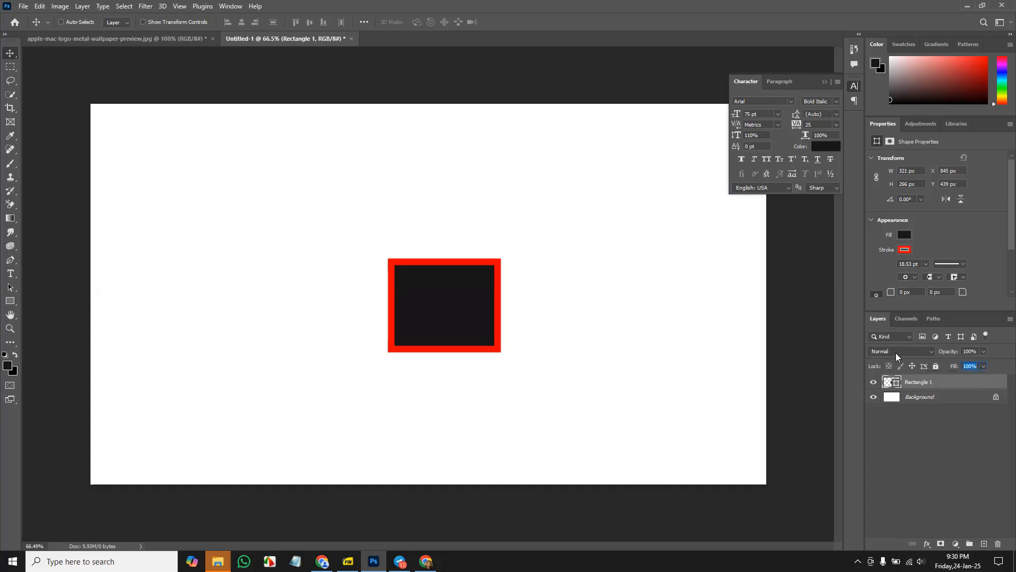
# - Look over the blend modes available for Rectangle 1 without applying one, and delete the Rectangle 1 layer
pyautogui.click(909, 352)
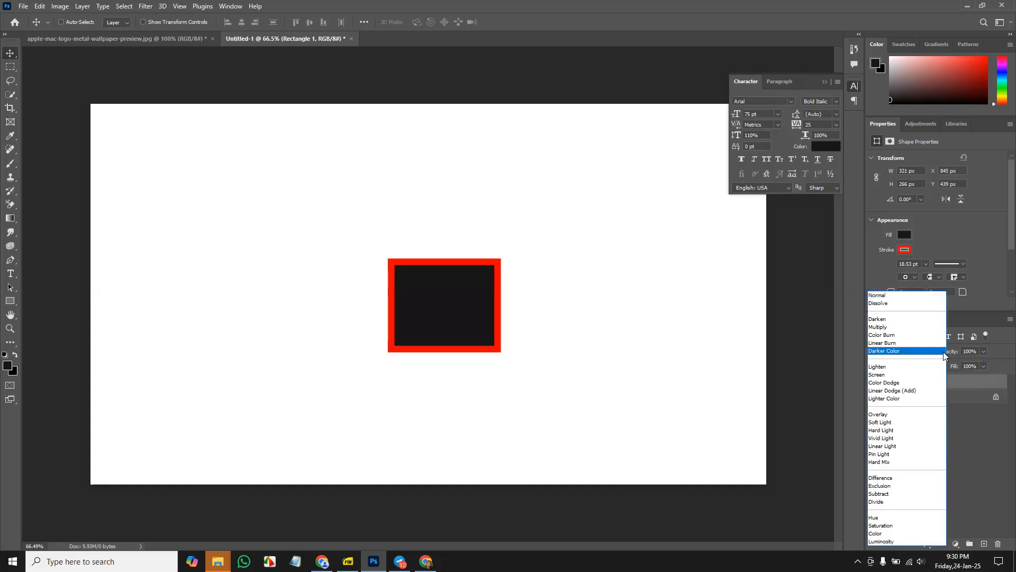
pyautogui.click(999, 474)
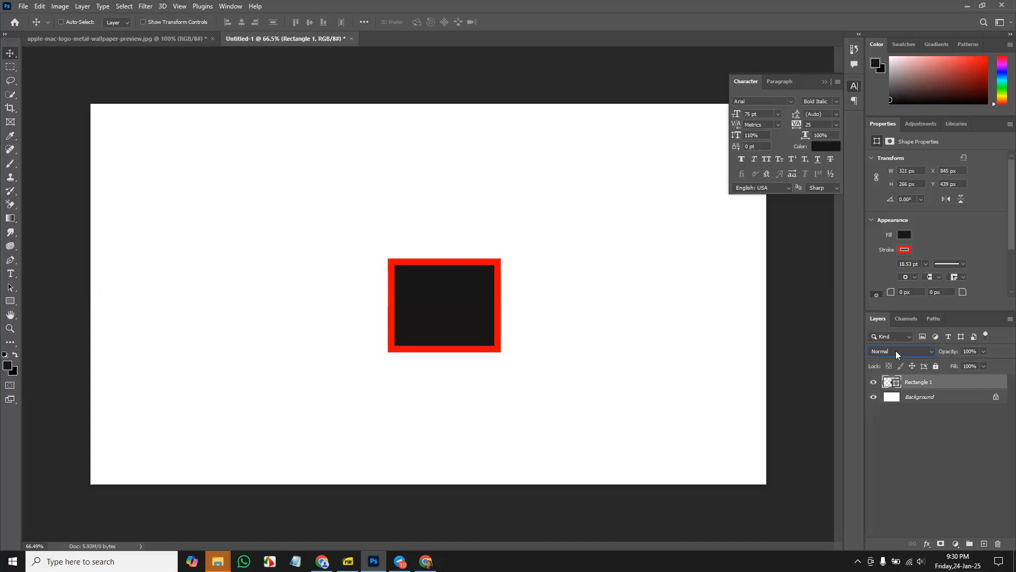
pyautogui.click(939, 446)
pyautogui.click(946, 383)
pyautogui.press('Delete')
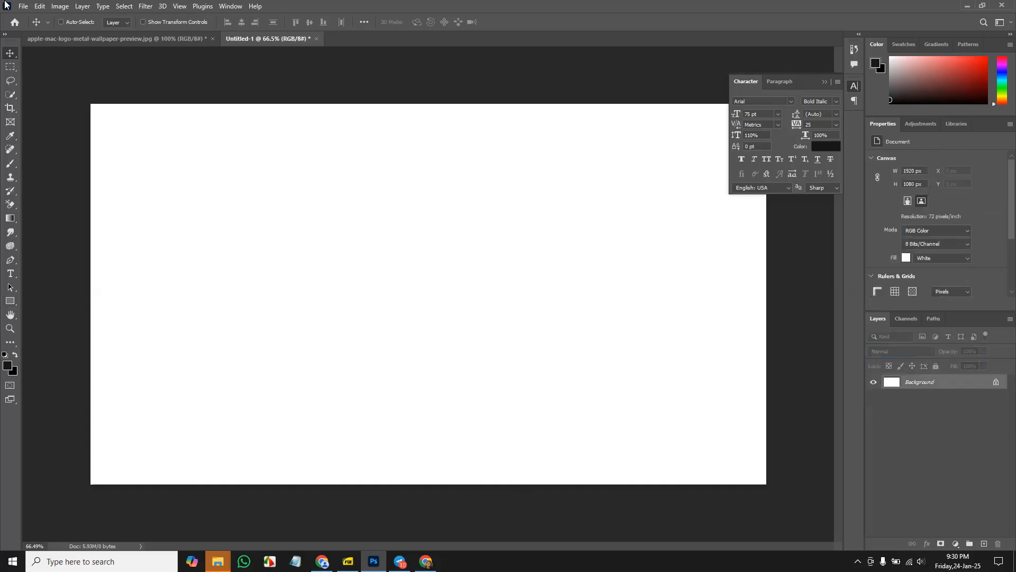
# - Open animals-alligators-frog-amphibian-wallpaper-preview.jpg from the Pic folder inside GD-2501 on the Desktop
pyautogui.click(23, 7)
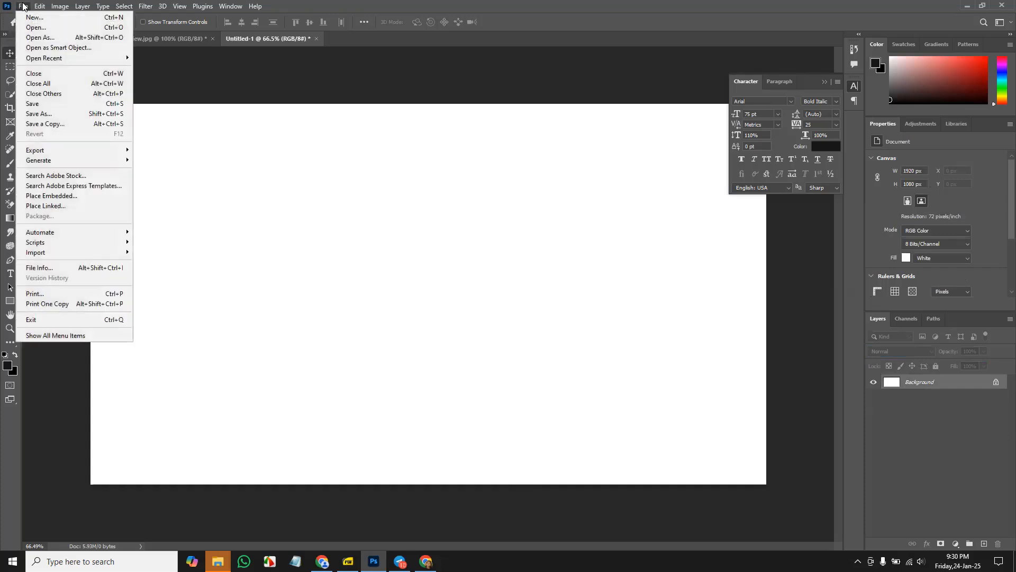
pyautogui.click(33, 27)
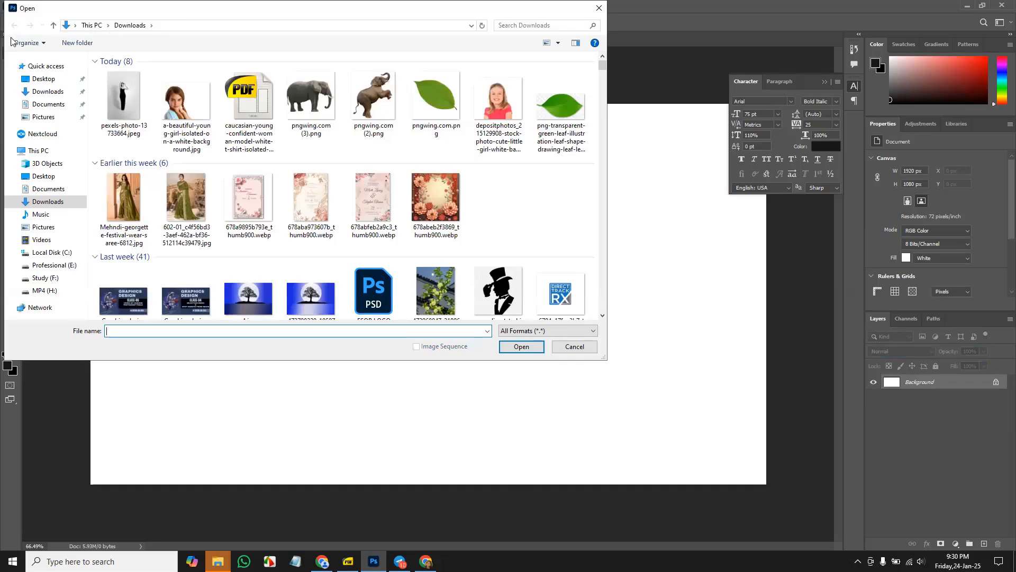
pyautogui.click(55, 81)
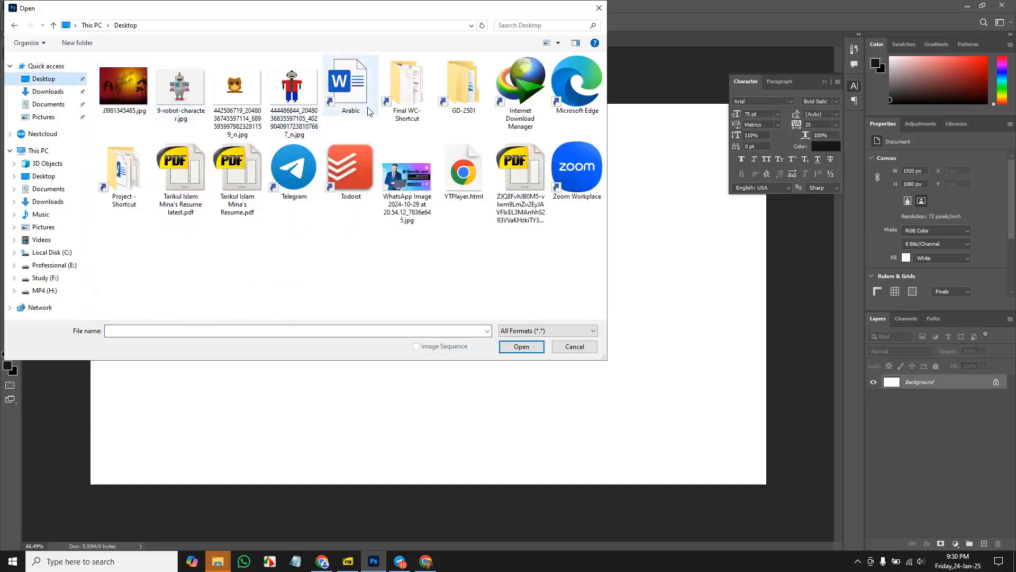
pyautogui.doubleClick(465, 89)
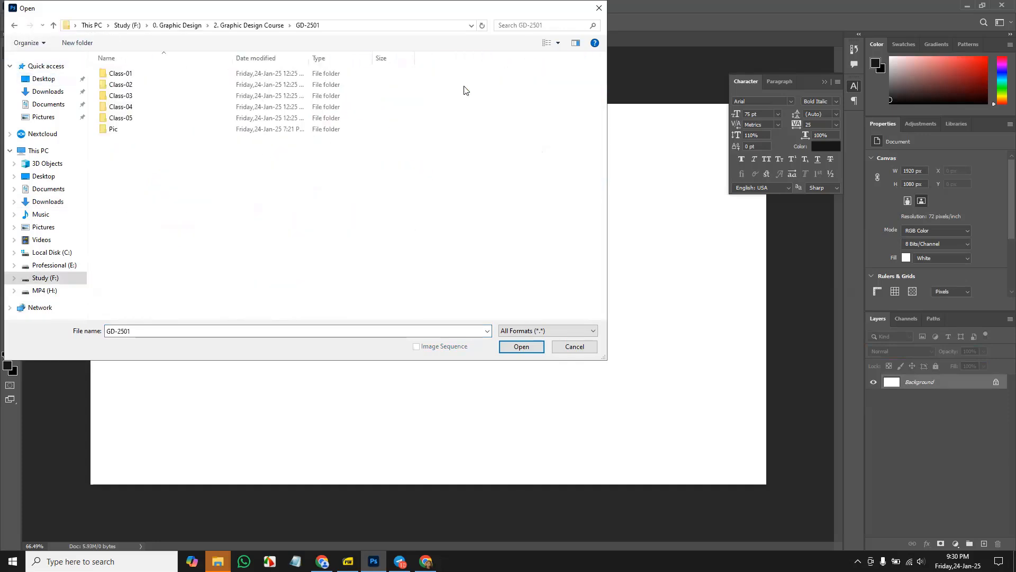
pyautogui.doubleClick(170, 129)
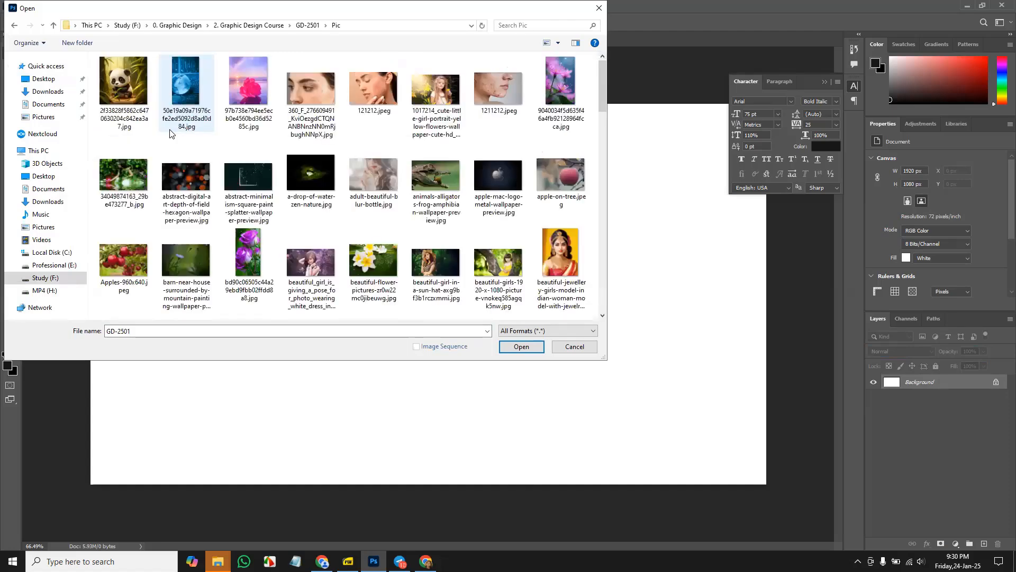
pyautogui.click(425, 185)
pyautogui.doubleClick(425, 185)
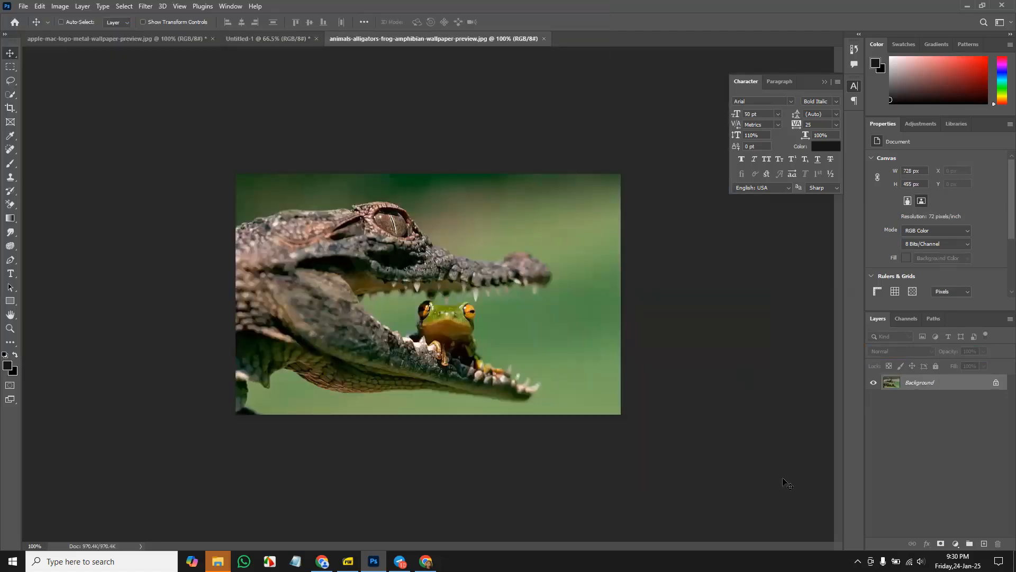
# - Draw a black rectangle about 752 × 502 px over the whole crocodile image and set its blend mode to Darken
pyautogui.click(10, 302)
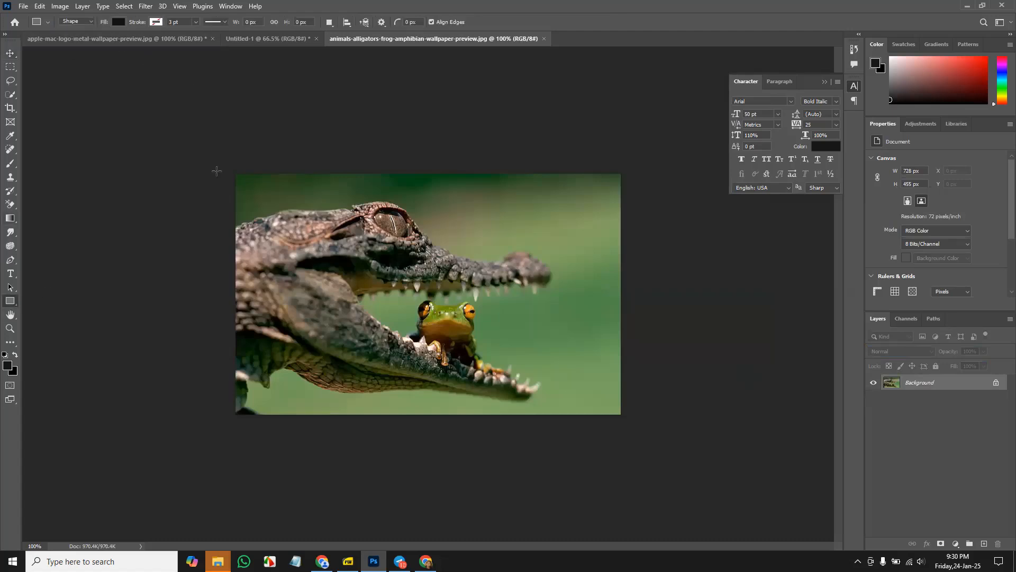
pyautogui.moveTo(233, 169); pyautogui.dragTo(631, 434)
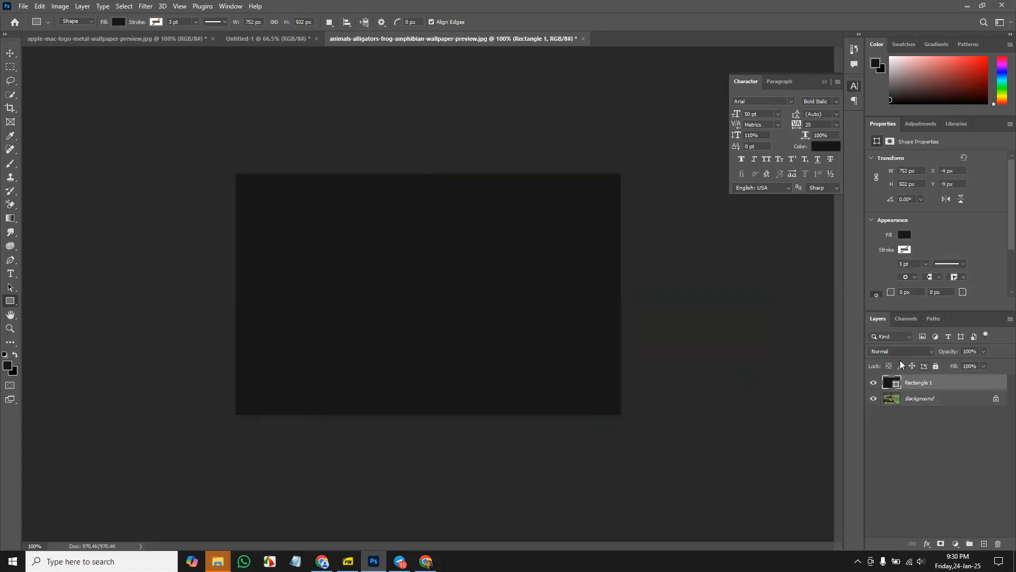
pyautogui.click(930, 350)
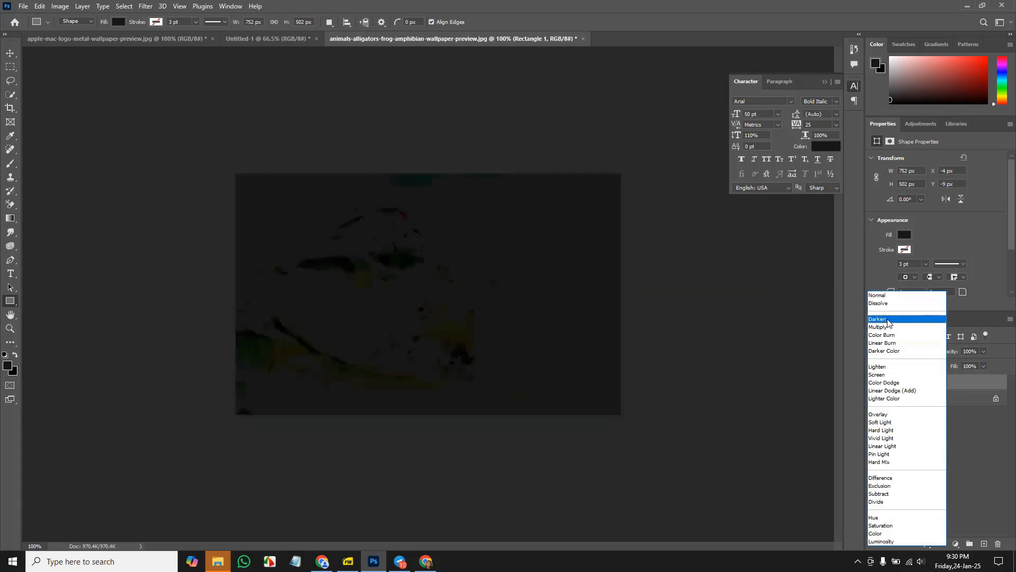
pyautogui.click(888, 320)
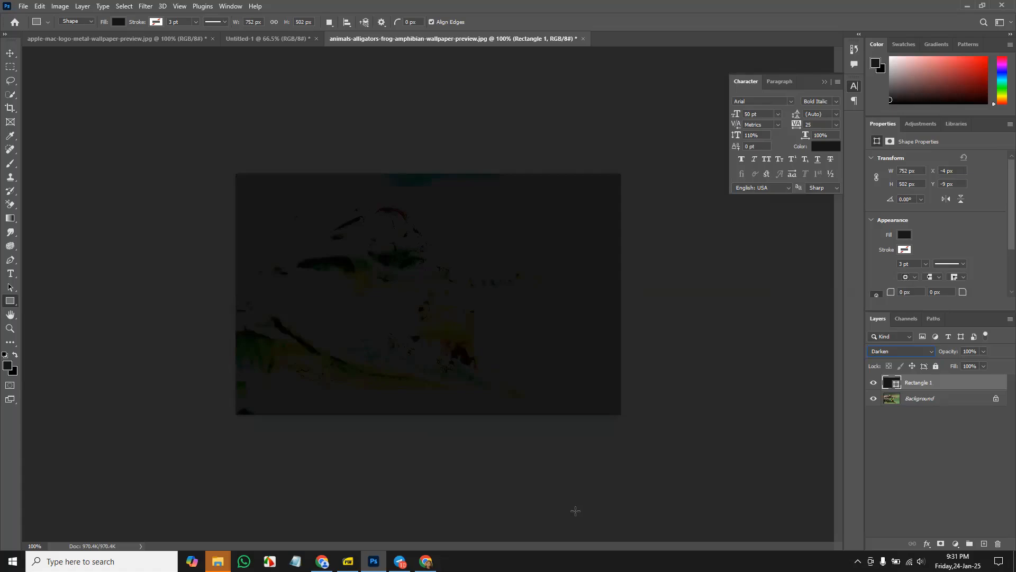
# - Switch to Telegram, check the latest messages in the Graphics Design group, and return to Photoshop
pyautogui.click(400, 561)
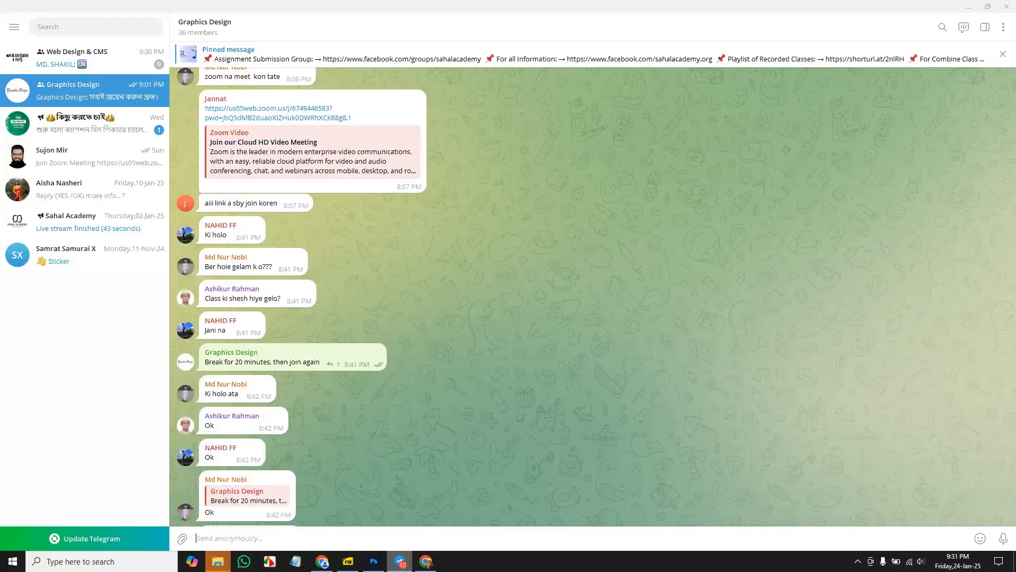
pyautogui.scroll(-1, 496, 456)
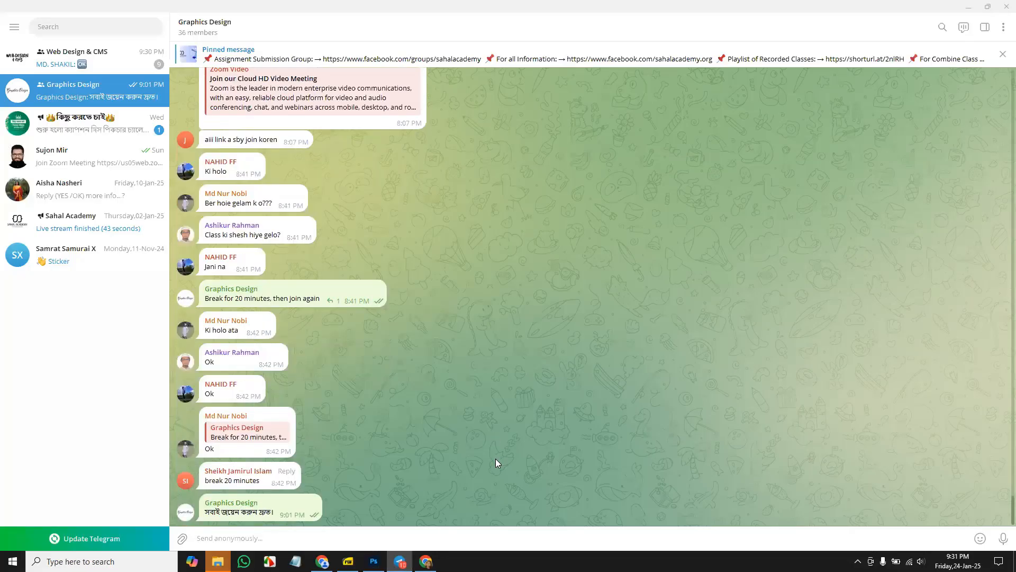
pyautogui.click(400, 560)
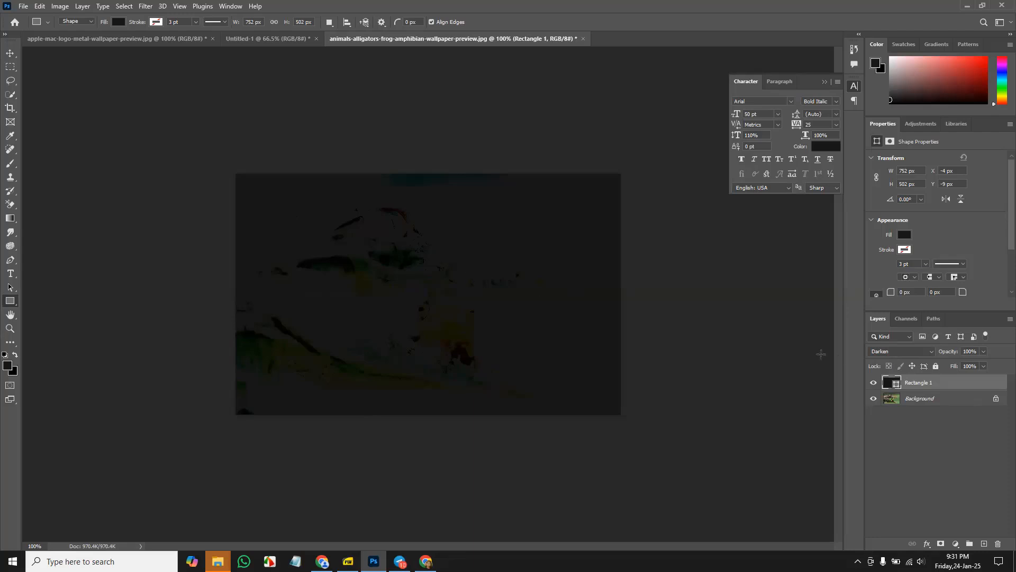
# - Set the black rectangle's blend mode to Lighten and toggle its visibility off and on to compare with the image
pyautogui.click(906, 350)
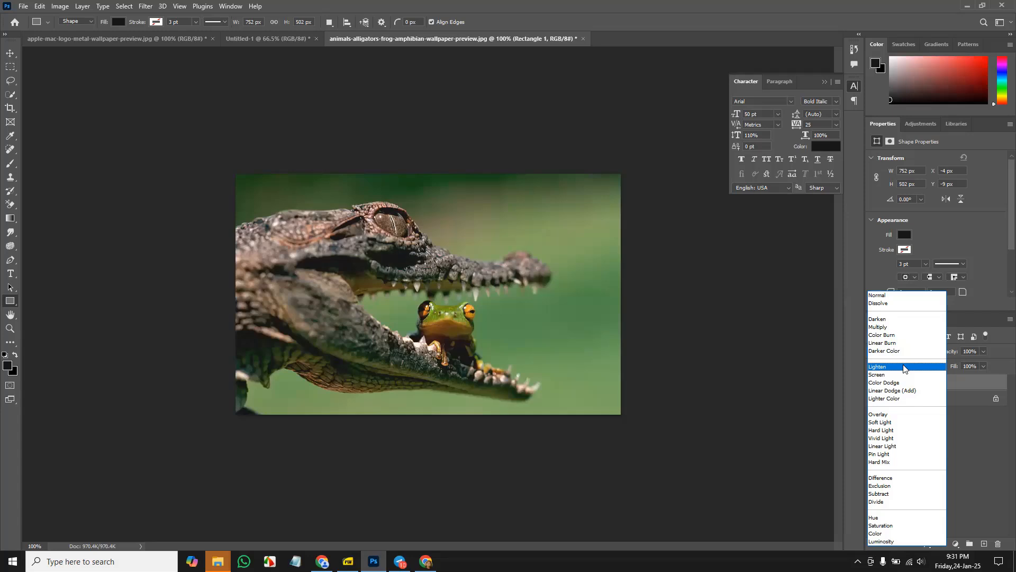
pyautogui.click(903, 367)
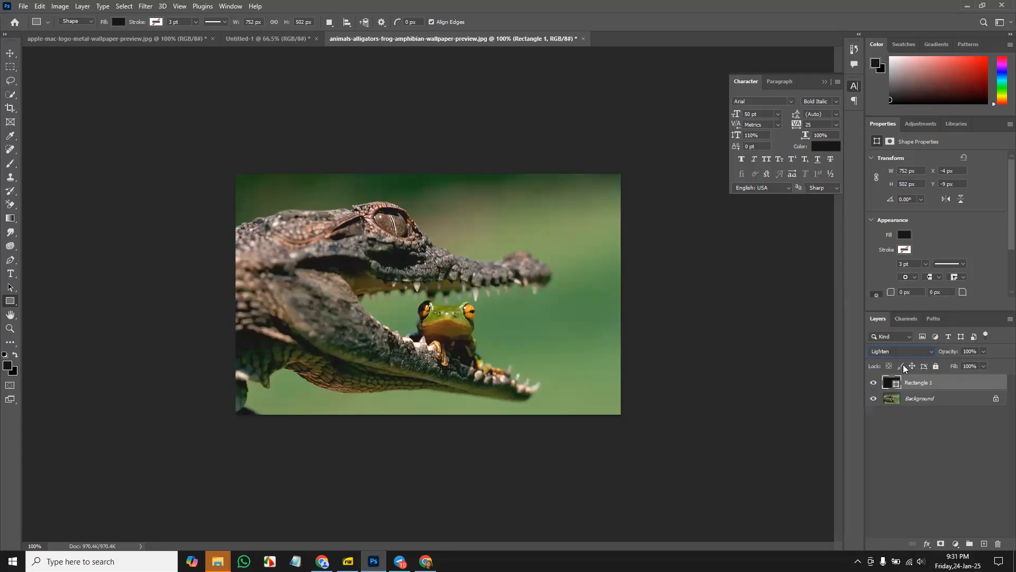
pyautogui.click(874, 382)
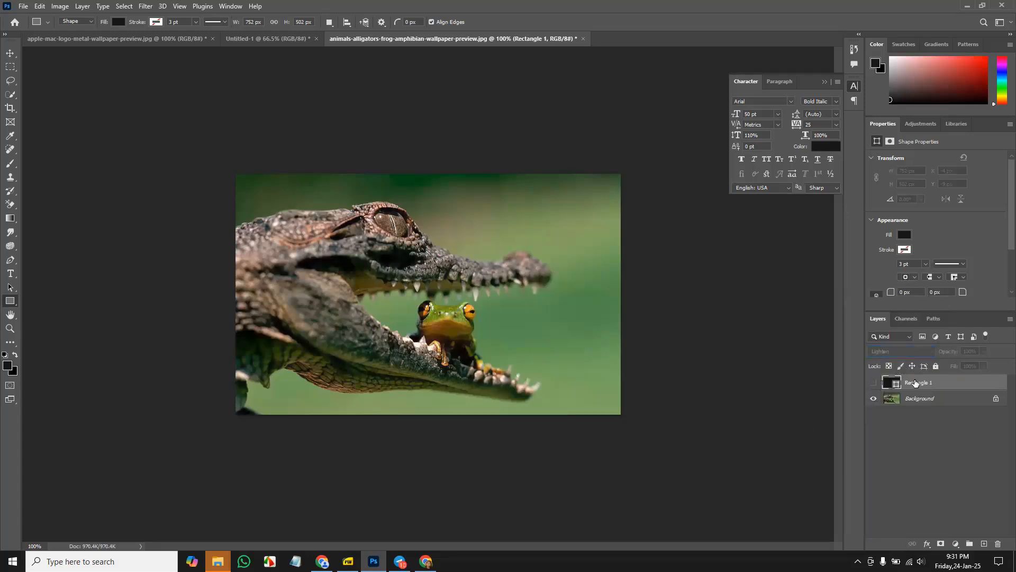
pyautogui.click(873, 382)
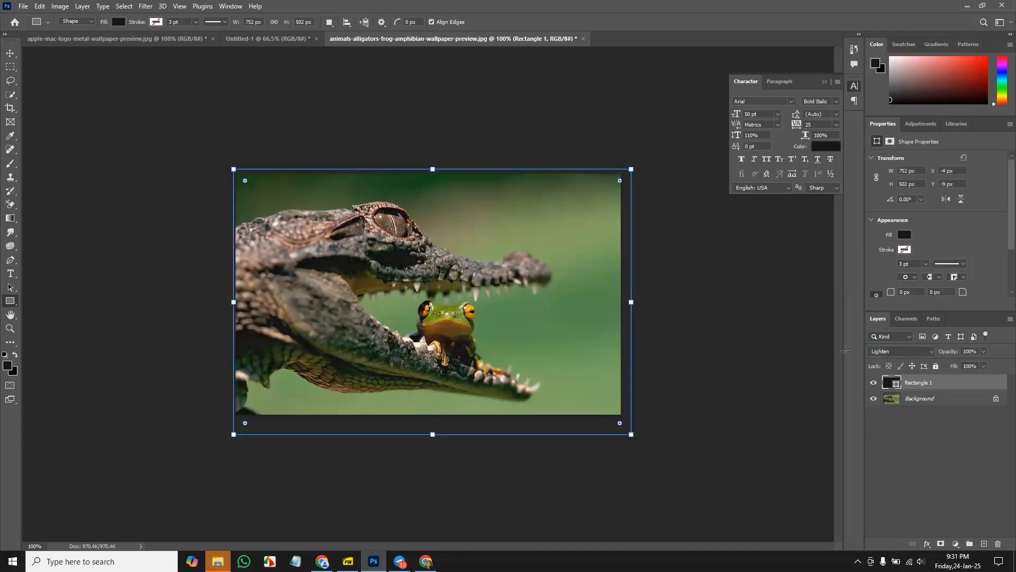
# - Set the black rectangle's blend mode to Overlay and hide the layer to compare with the original image
pyautogui.click(917, 352)
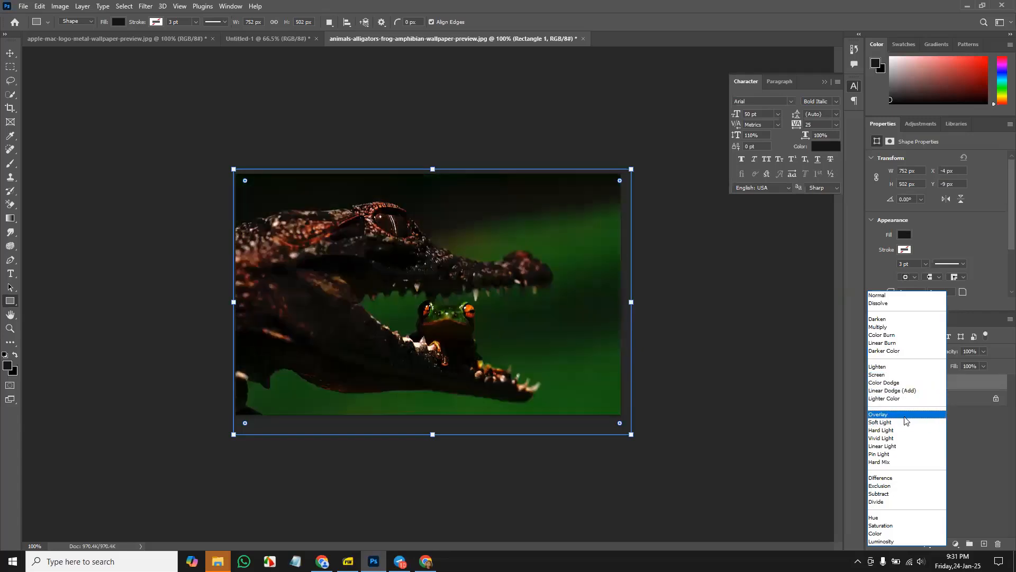
pyautogui.click(905, 415)
pyautogui.click(872, 383)
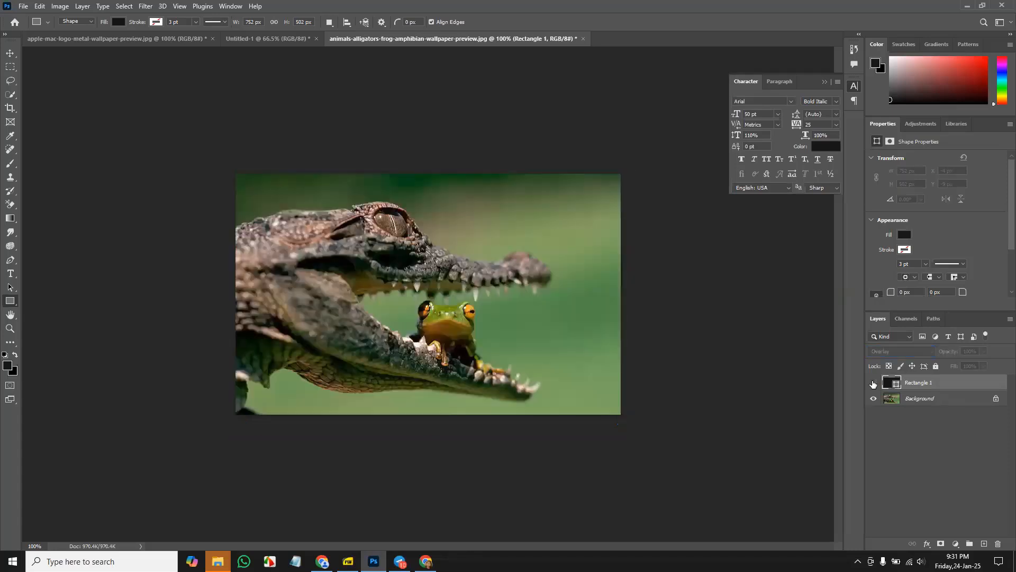
# - Show the hidden black Overlay rectangle again, switching its visibility off and on to compare with the original photo
pyautogui.click(873, 383)
pyautogui.click(873, 384)
pyautogui.click(872, 383)
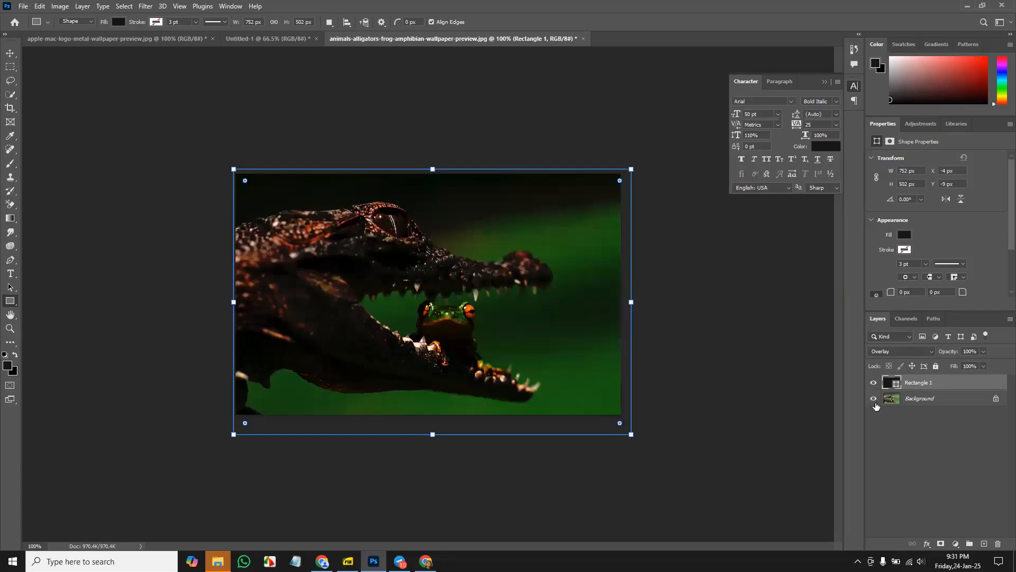
# - Change the rectangle's fill from black to bright green and toggle its visibility to compare with the original photo
pyautogui.doubleClick(888, 385)
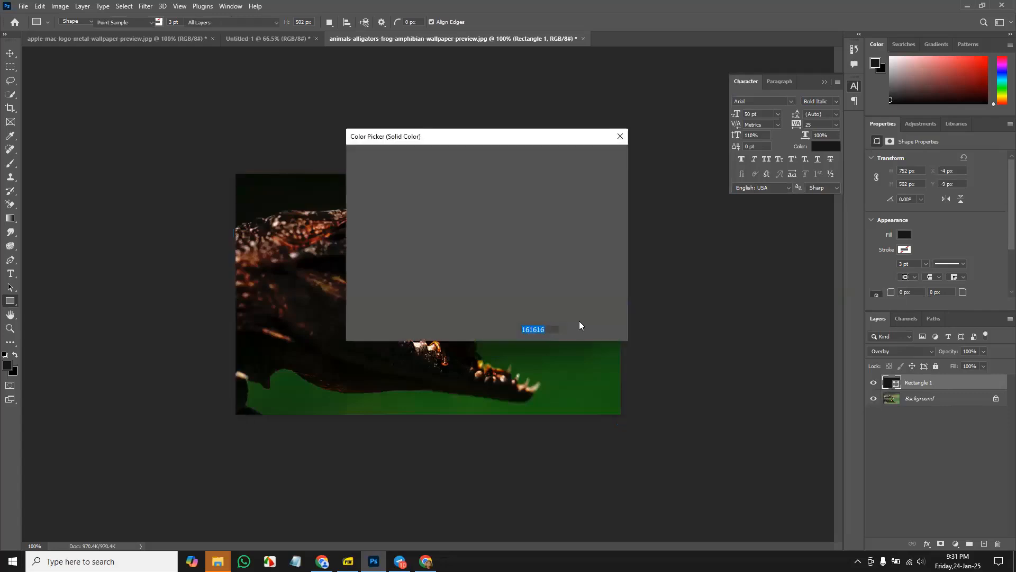
pyautogui.moveTo(498, 143); pyautogui.dragTo(700, 266)
pyautogui.click(698, 364)
pyautogui.moveTo(682, 350); pyautogui.dragTo(704, 265)
pyautogui.click(782, 268)
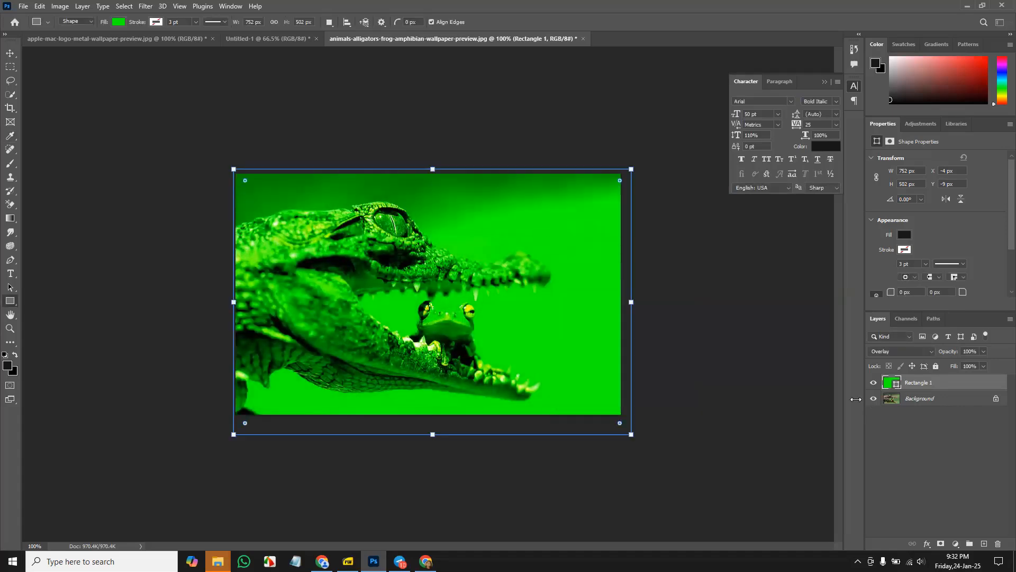
pyautogui.click(872, 382)
pyautogui.click(872, 382)
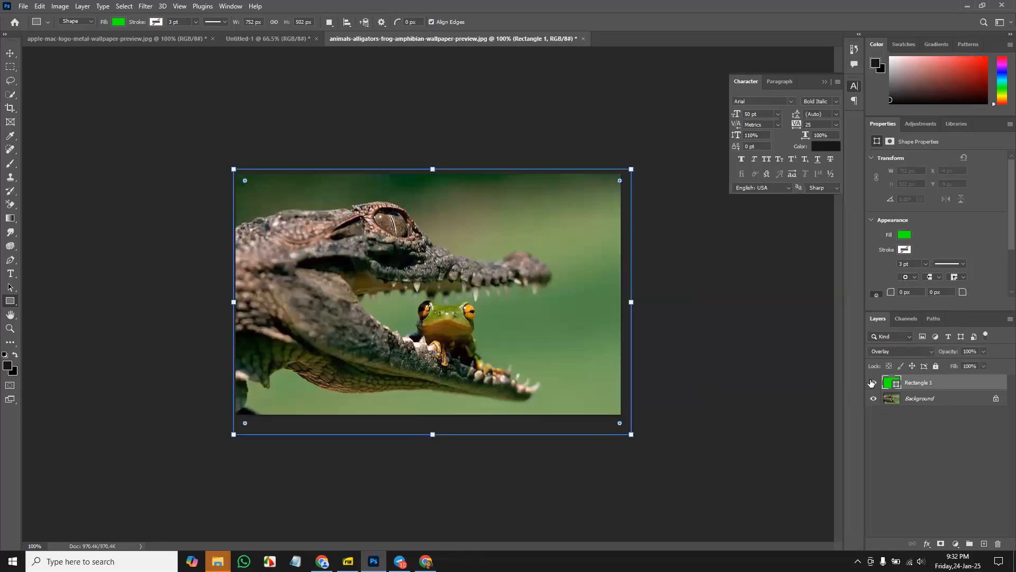
# - Preview other blend modes such as Darker Color on the green rectangle, keep Overlay, and deselect the layer
pyautogui.click(912, 350)
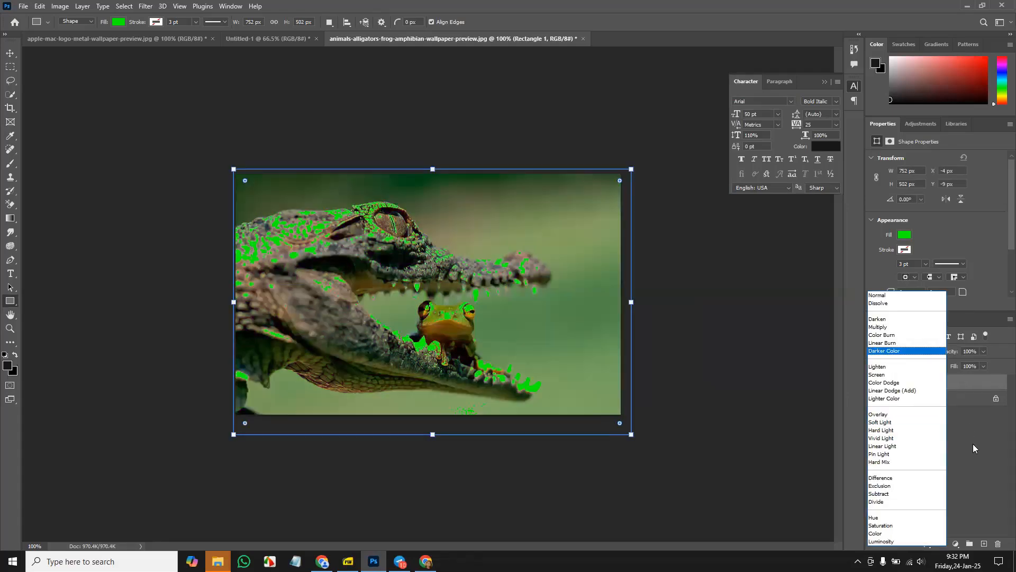
pyautogui.click(973, 444)
pyautogui.click(924, 351)
pyautogui.scroll(-1, 925, 352)
pyautogui.click(957, 426)
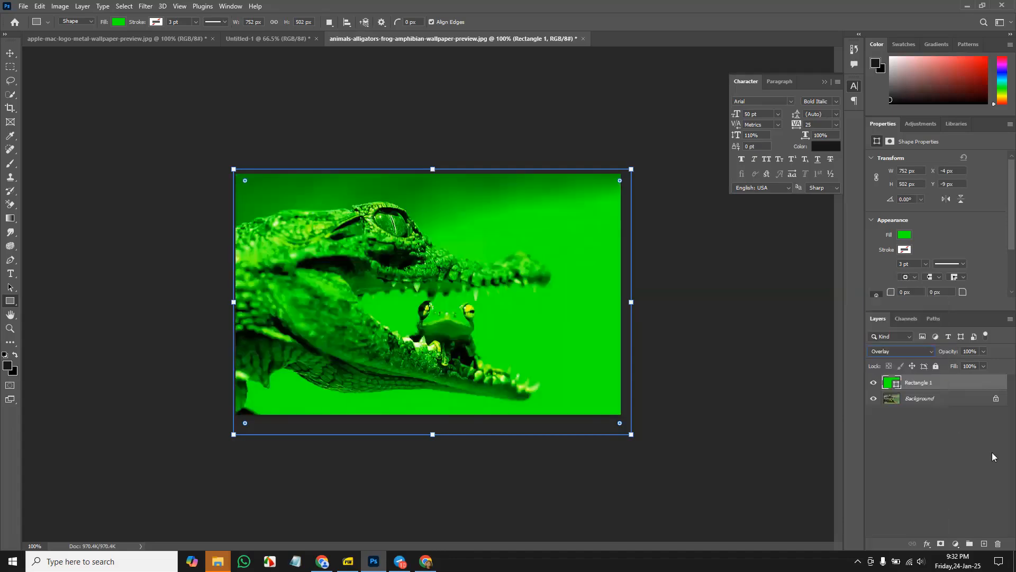
pyautogui.click(945, 443)
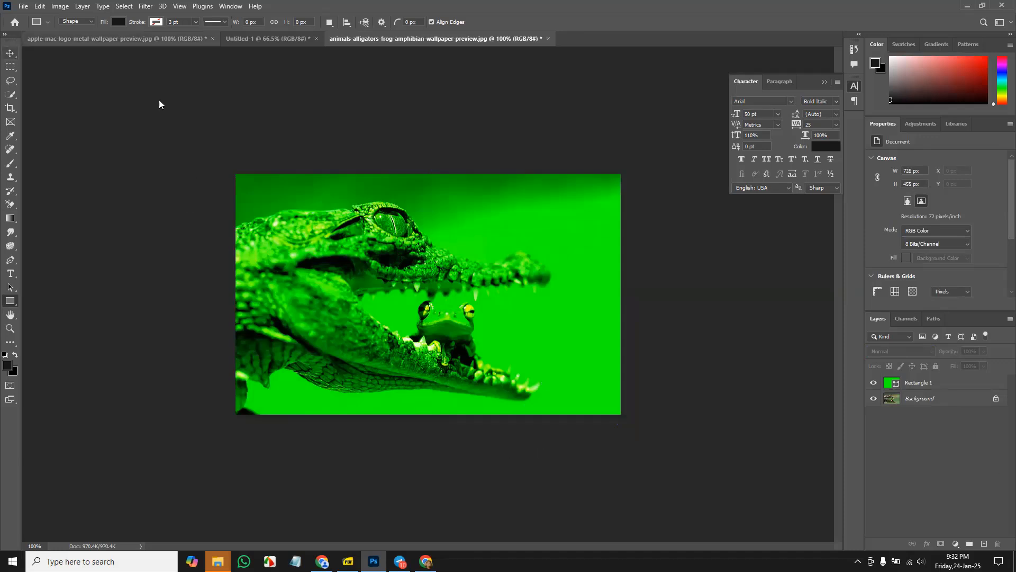
# - Create a 1920 × 1080 px document at 72 ppi and draw a black scalloped flower custom shape about 608 × 575 px
pyautogui.hotkey('ctrl', 'n')
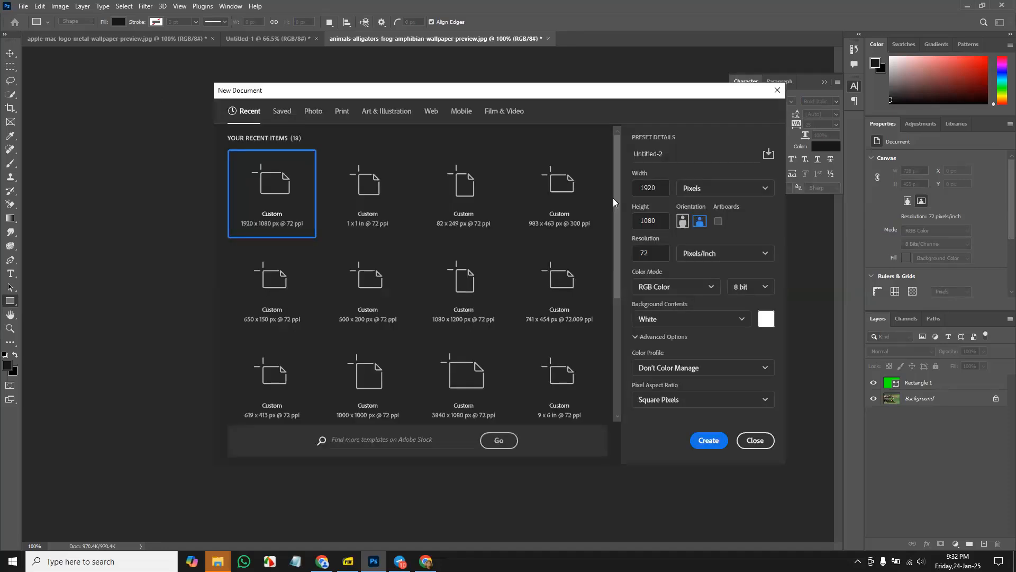
pyautogui.click(709, 441)
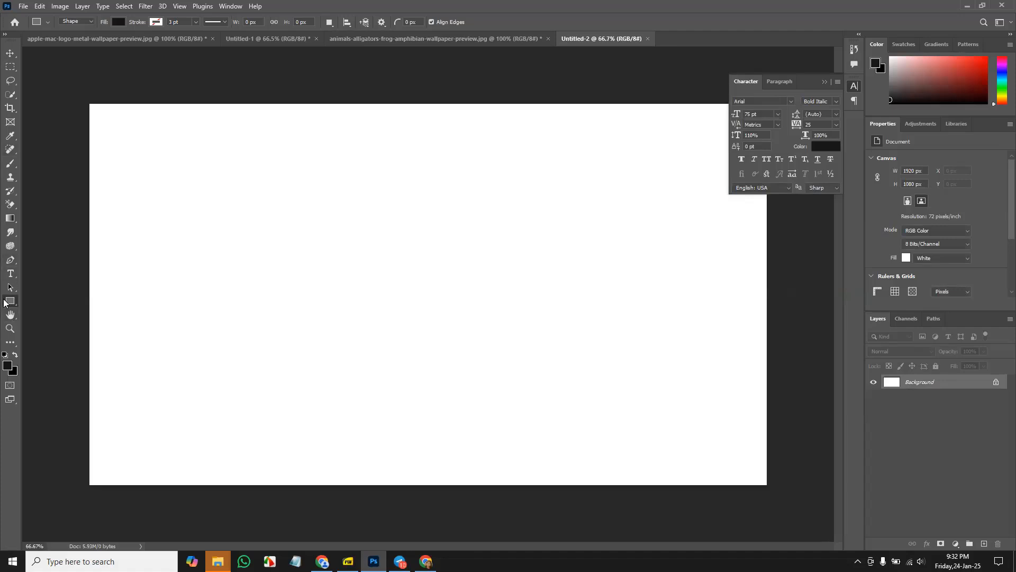
pyautogui.rightClick(5, 301)
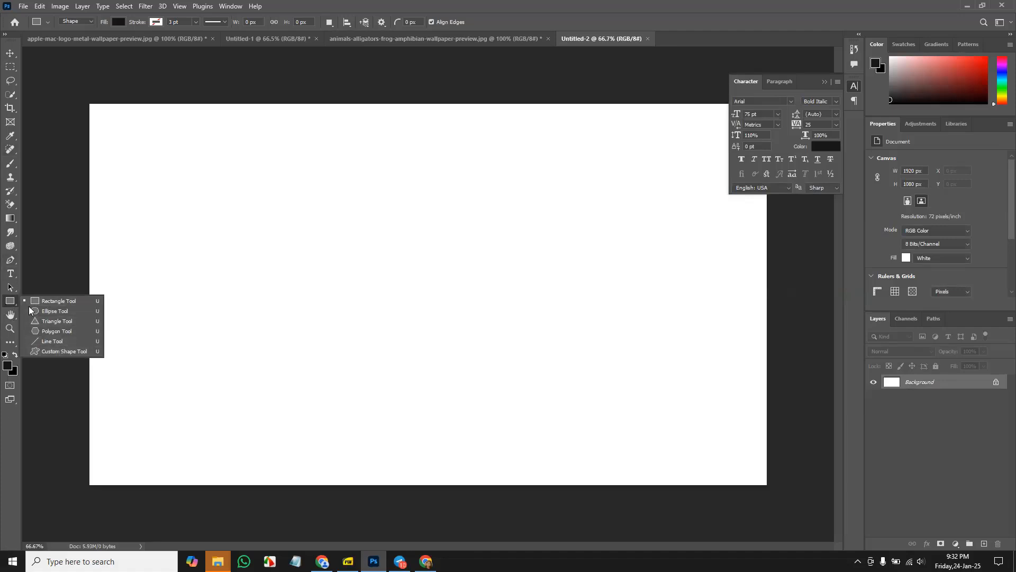
pyautogui.click(50, 352)
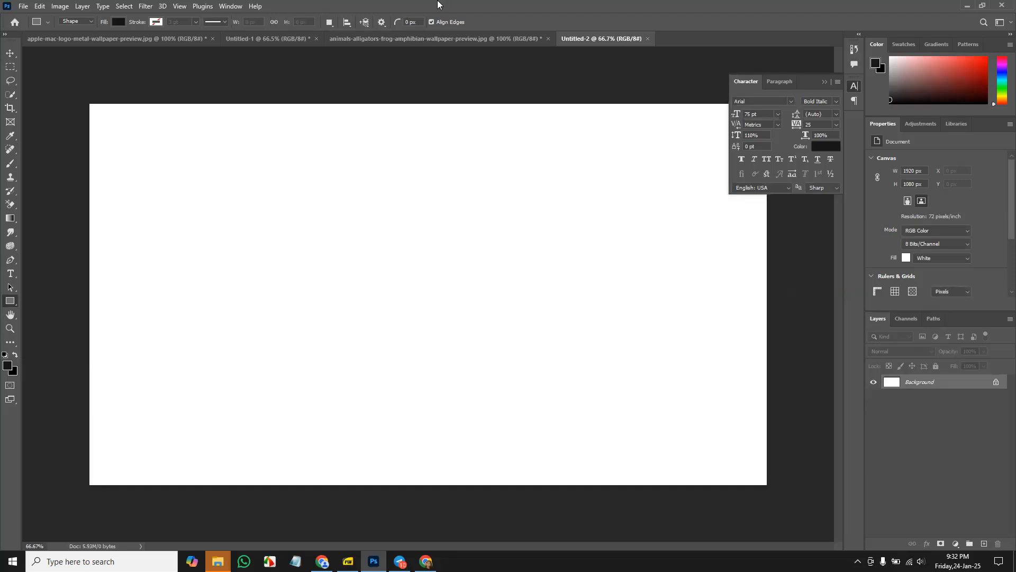
pyautogui.click(427, 24)
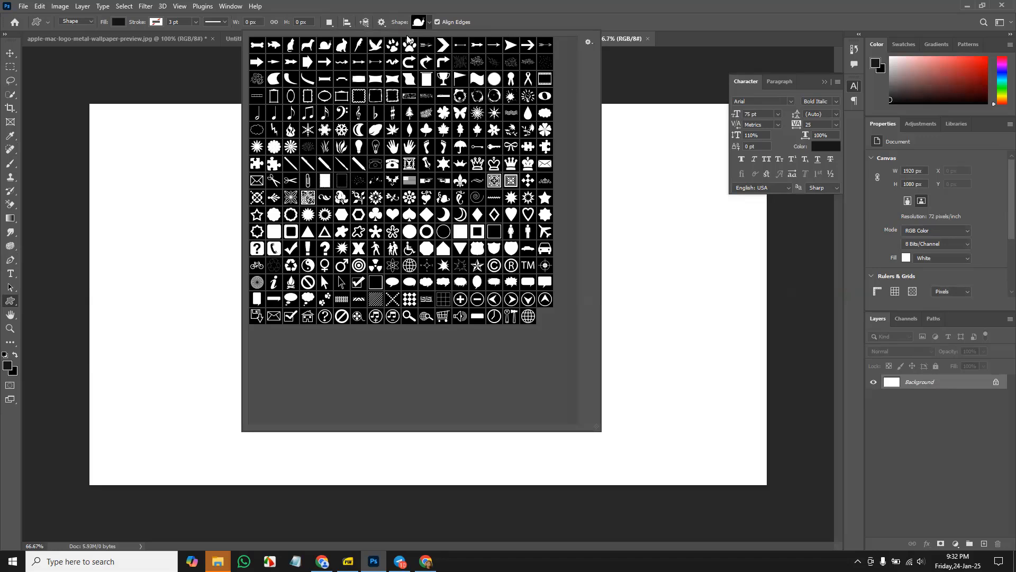
pyautogui.click(274, 214)
pyautogui.moveTo(210, 199); pyautogui.dragTo(430, 402)
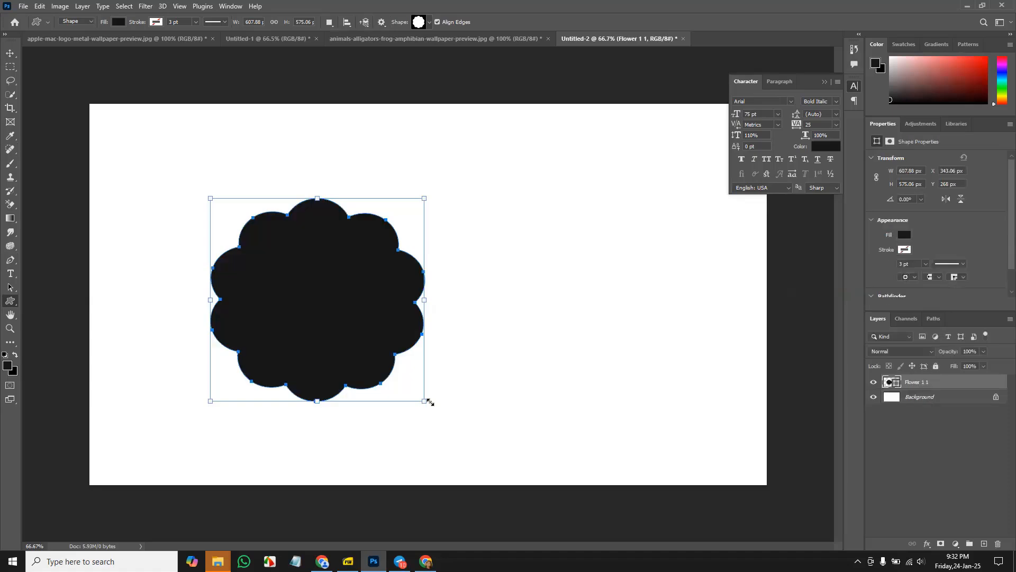
# - Place the white and yellow flower photo, beautiful-flower-pictures, as an embedded image above the flower shape
pyautogui.click(23, 6)
pyautogui.click(62, 198)
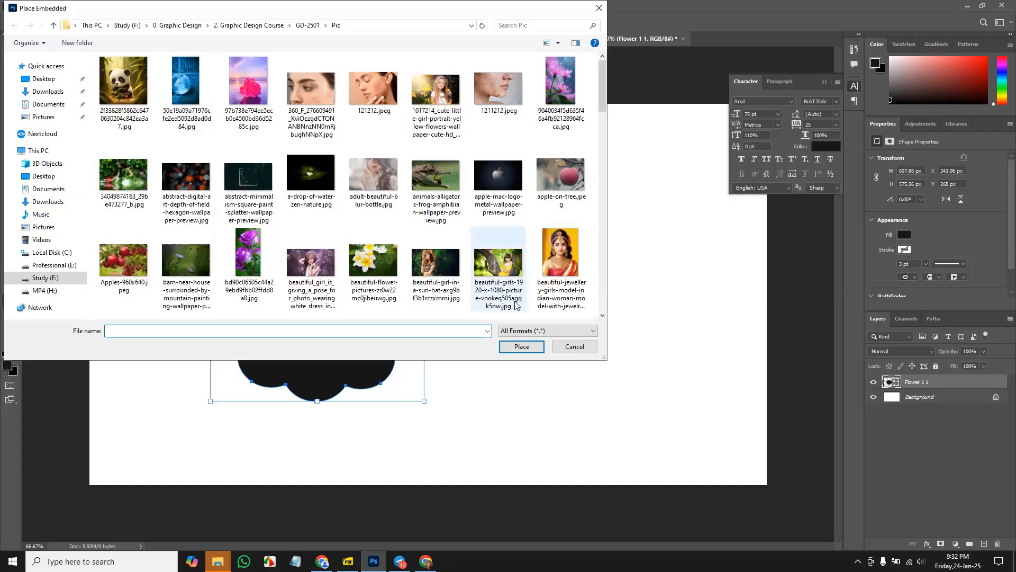
pyautogui.click(379, 264)
pyautogui.doubleClick(378, 262)
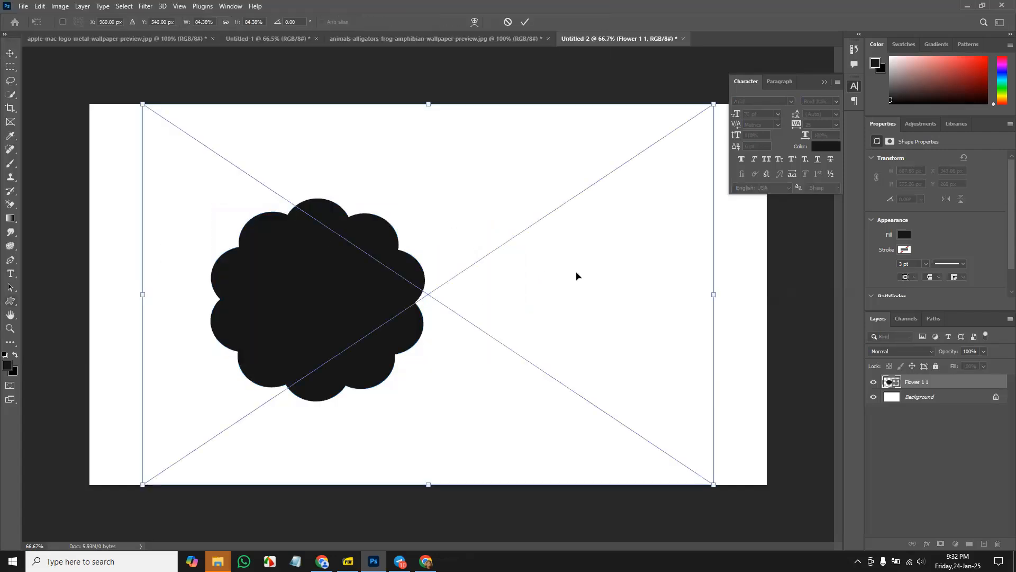
pyautogui.press('Return')
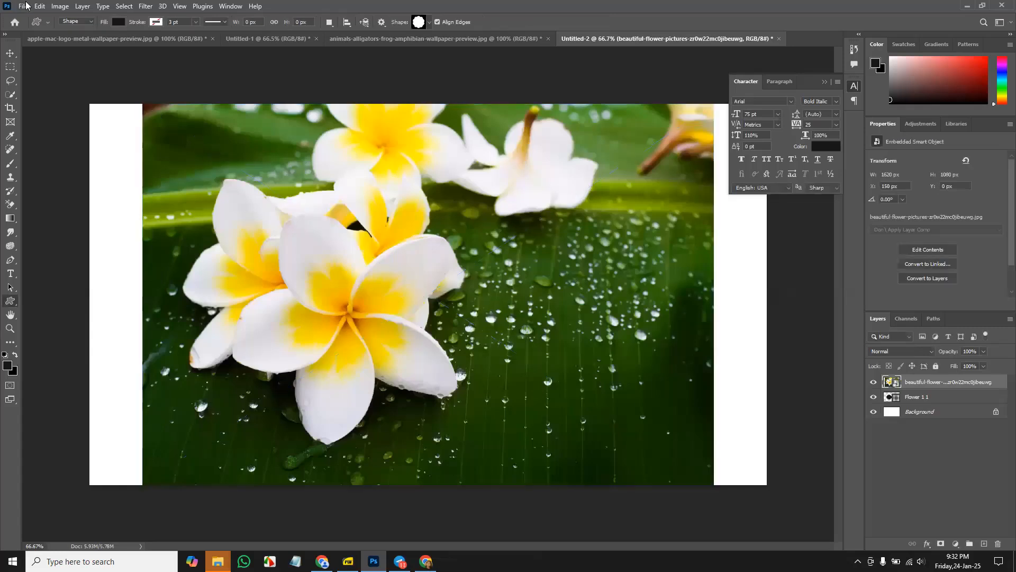
pyautogui.click(24, 6)
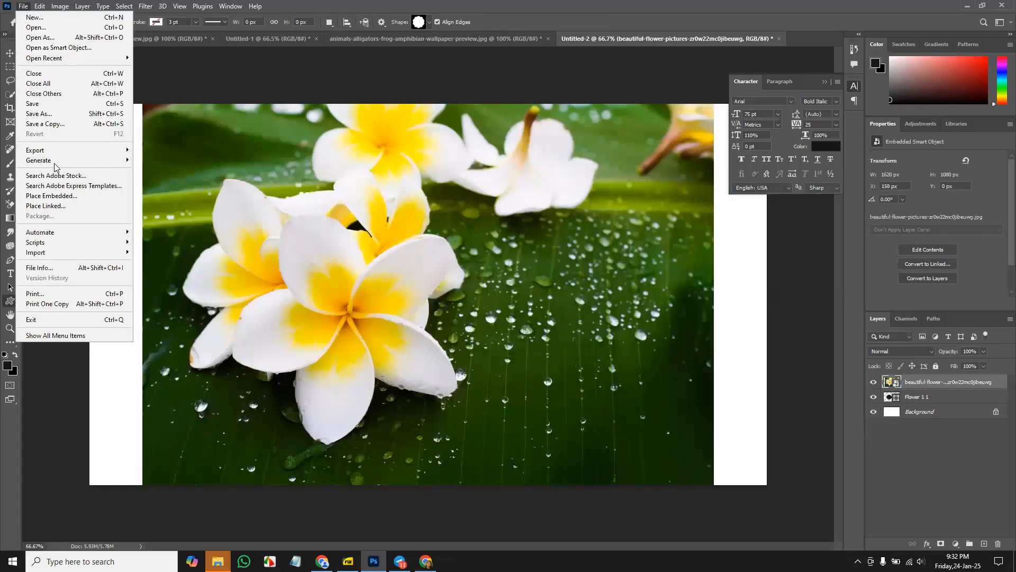
pyautogui.click(24, 6)
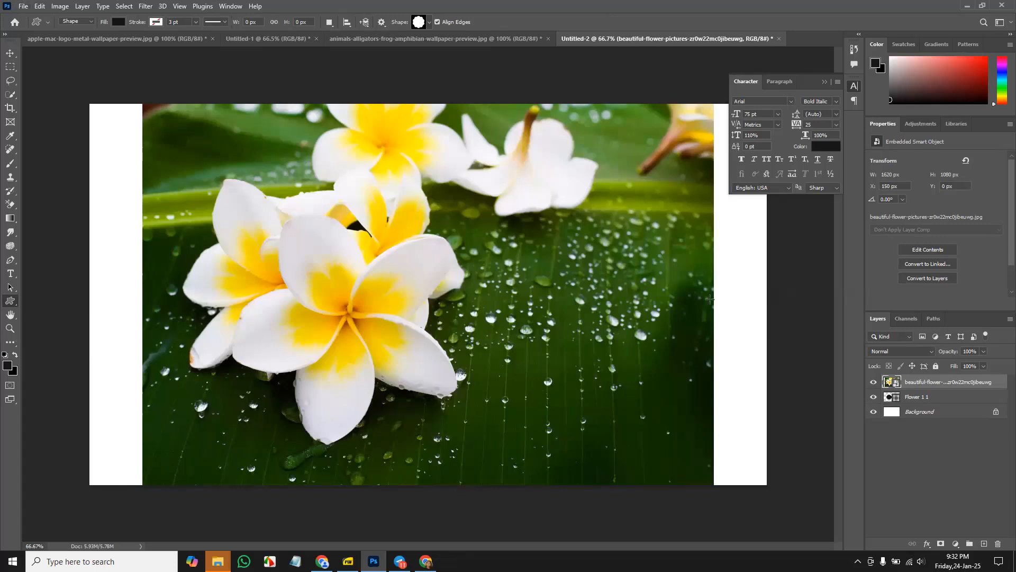
# - Scale the placed flower photo down to about 60% and move it so it covers the black flower shape
pyautogui.hotkey('ctrl', 't')
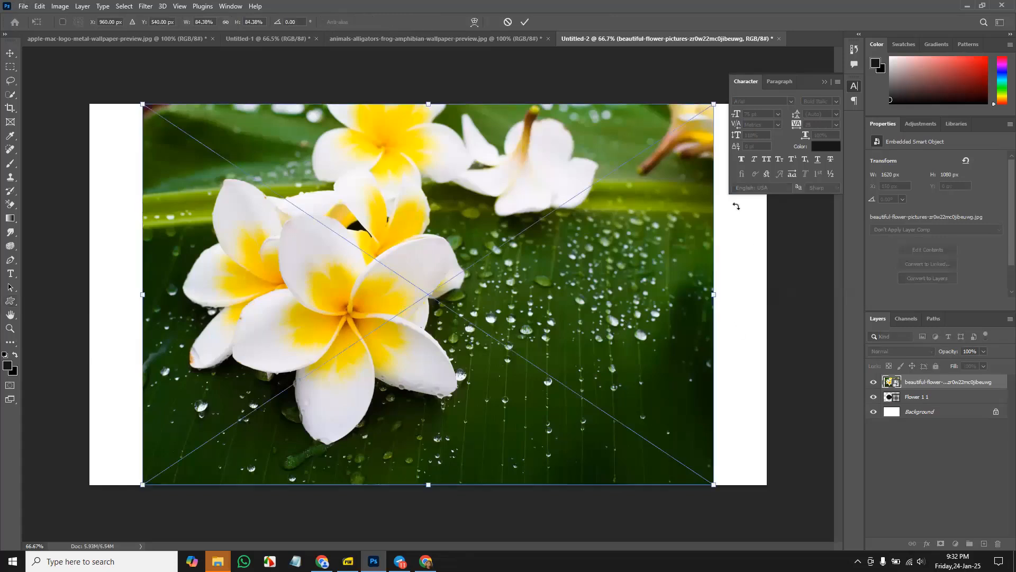
pyautogui.moveTo(712, 105); pyautogui.dragTo(653, 144)
pyautogui.moveTo(578, 272); pyautogui.dragTo(536, 273)
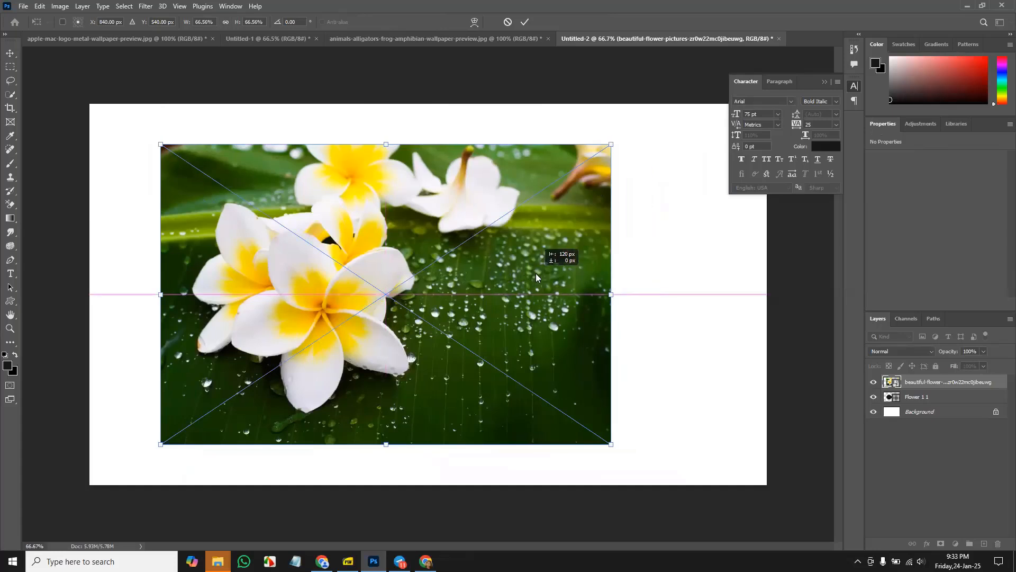
pyautogui.moveTo(609, 143); pyautogui.dragTo(590, 158)
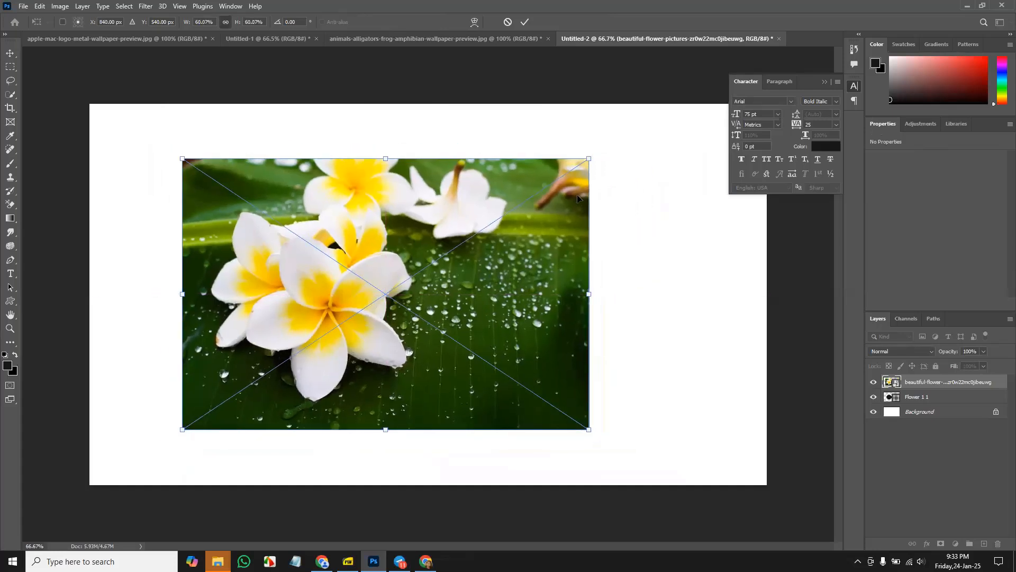
pyautogui.press('Return')
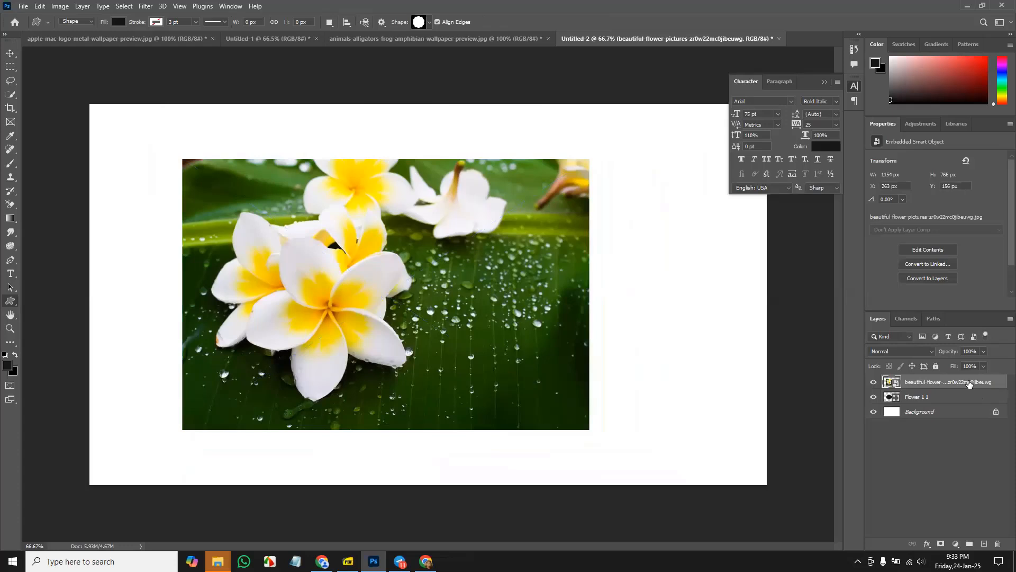
# - Clip the flower photo to the scalloped shape with a clipping mask and shift the photo slightly within it
pyautogui.rightClick(970, 382)
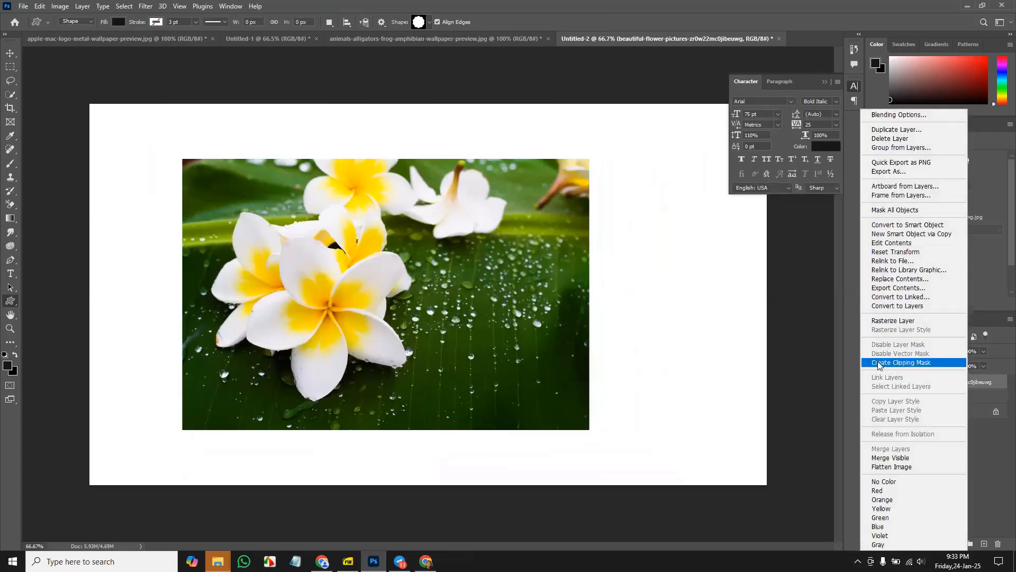
pyautogui.click(922, 363)
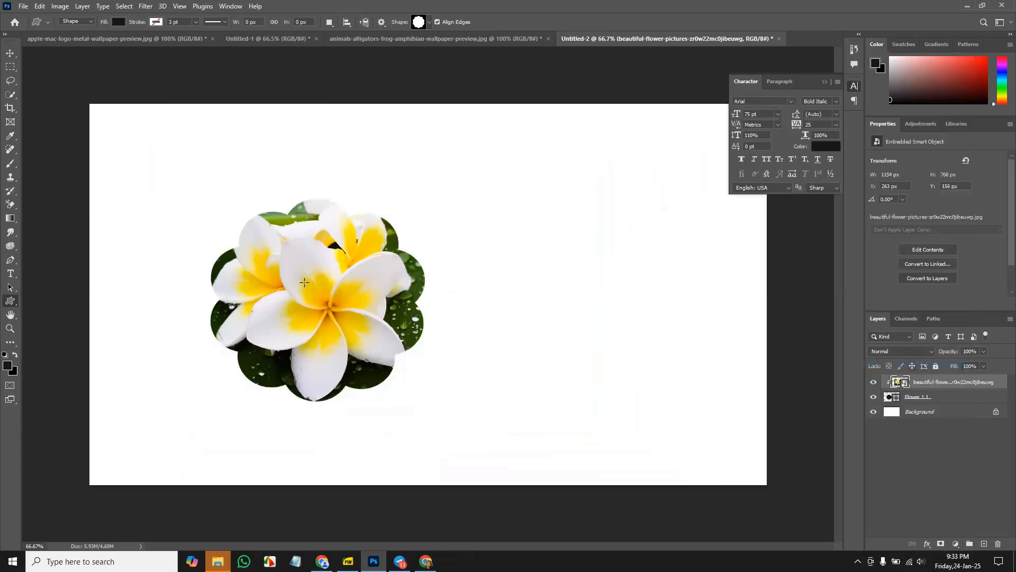
pyautogui.click(10, 53)
pyautogui.moveTo(348, 285); pyautogui.dragTo(354, 291)
# - Scale the clipped flower photo to about 48% and reposition it so the blossoms fill the scalloped shape
pyautogui.hotkey('ctrl', 't')
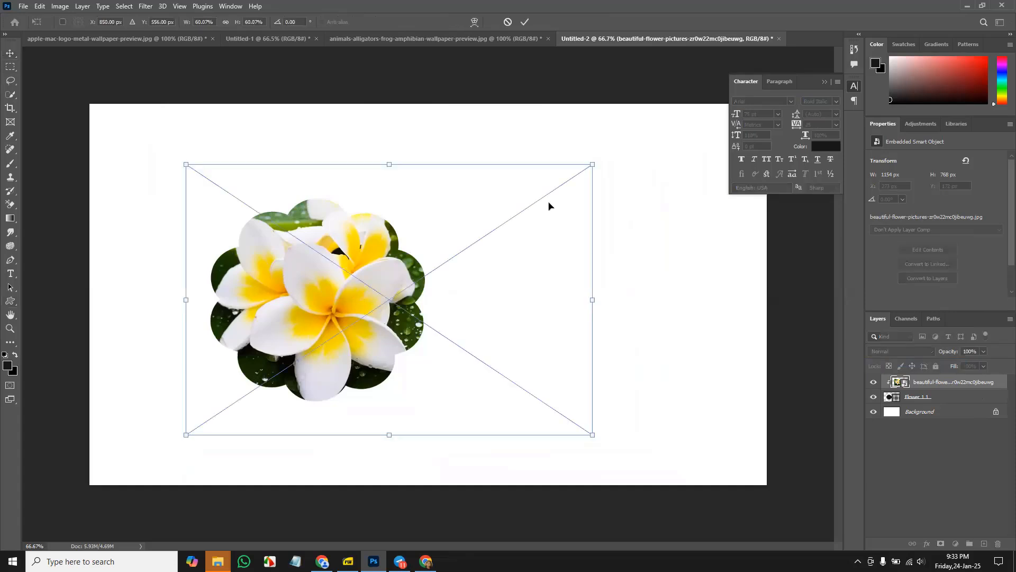
pyautogui.moveTo(594, 165); pyautogui.dragTo(518, 214)
pyautogui.moveTo(317, 309); pyautogui.dragTo(264, 315)
pyautogui.moveTo(466, 219); pyautogui.dragTo(488, 206)
pyautogui.moveTo(371, 249); pyautogui.dragTo(379, 239)
pyautogui.moveTo(506, 190); pyautogui.dragTo(520, 180)
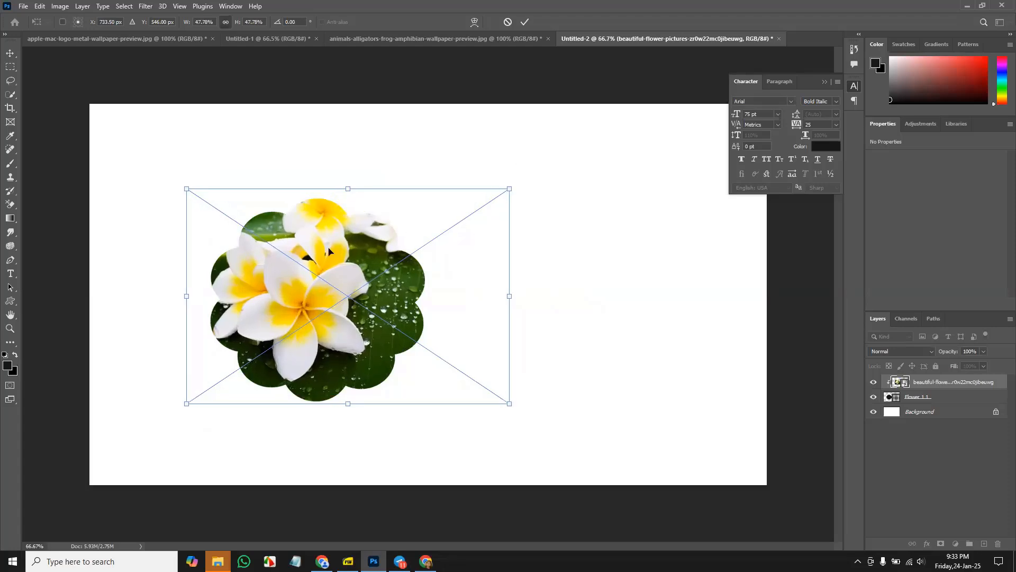
pyautogui.moveTo(334, 258); pyautogui.dragTo(326, 259)
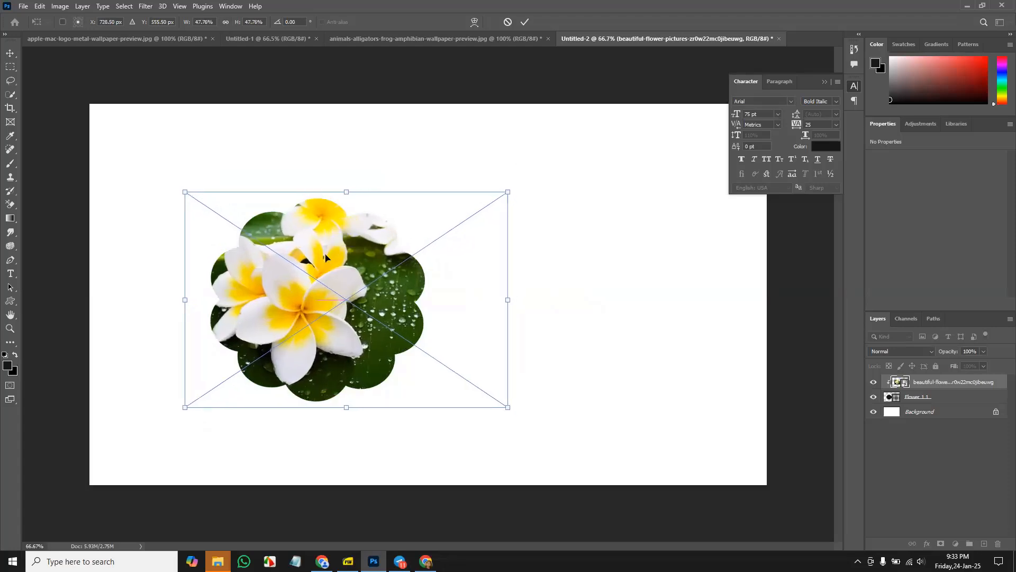
pyautogui.press('Return')
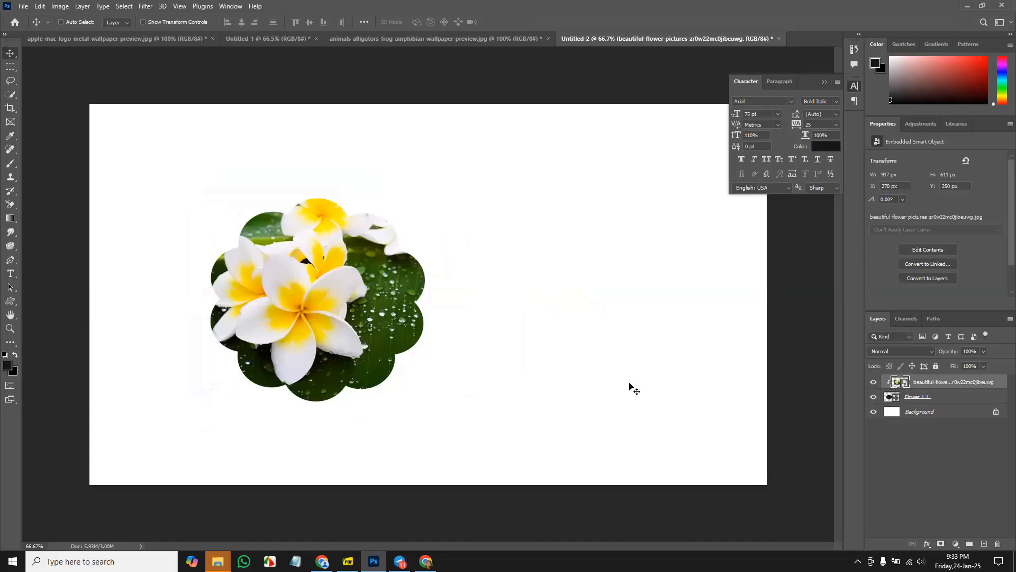
# - Delete the clipped flower photo layer and the flower shape layer
pyautogui.press('Delete')
pyautogui.press('Delete')
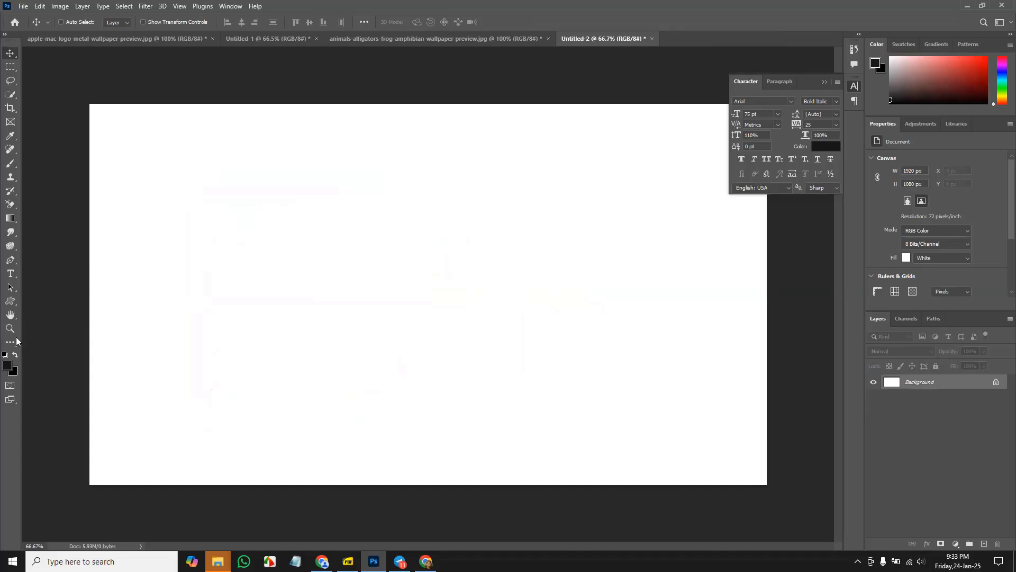
# - Draw a tall black rectangle about 154 × 713 px and duplicate it four times in a row across the canvas
pyautogui.click(10, 300)
pyautogui.click(36, 302)
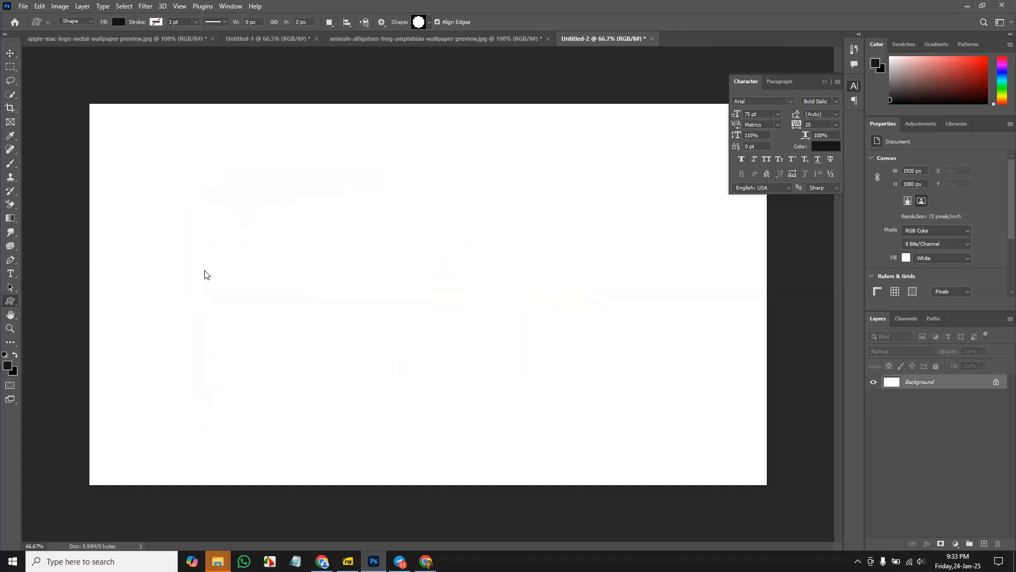
pyautogui.moveTo(243, 187); pyautogui.dragTo(297, 438)
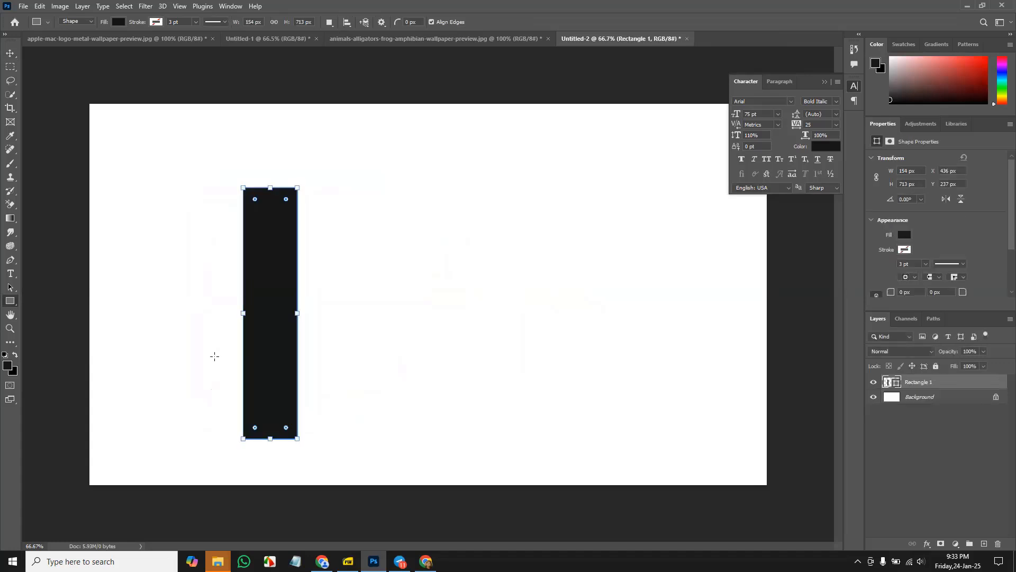
pyautogui.press('v')
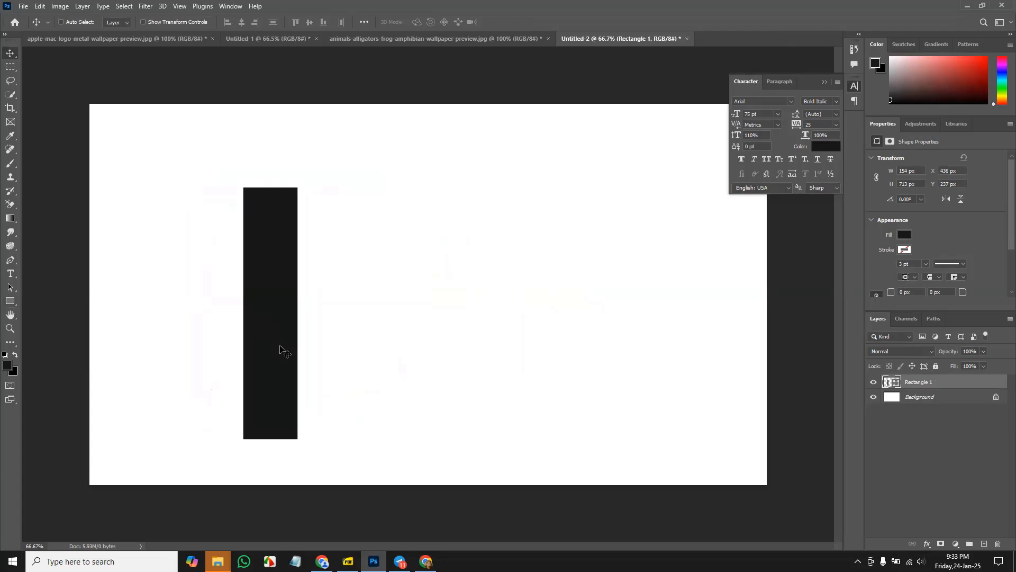
pyautogui.moveTo(281, 347); pyautogui.dragTo(610, 385)
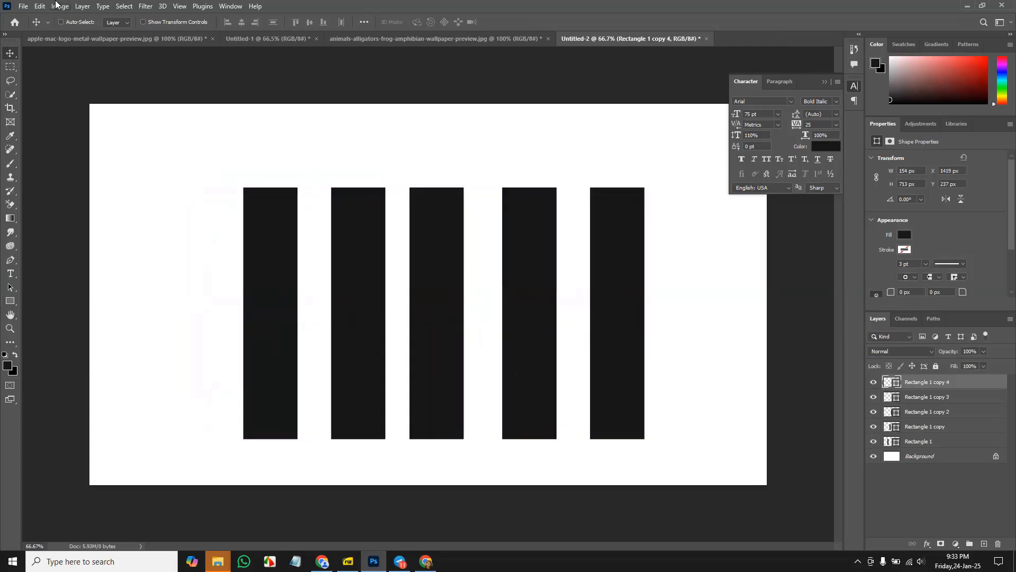
# - Place nature-plants-flowers-daisies-wallpaper-preview.jpg as an embedded image and enlarge it to about 196% so it covers all five rectangles
pyautogui.click(22, 5)
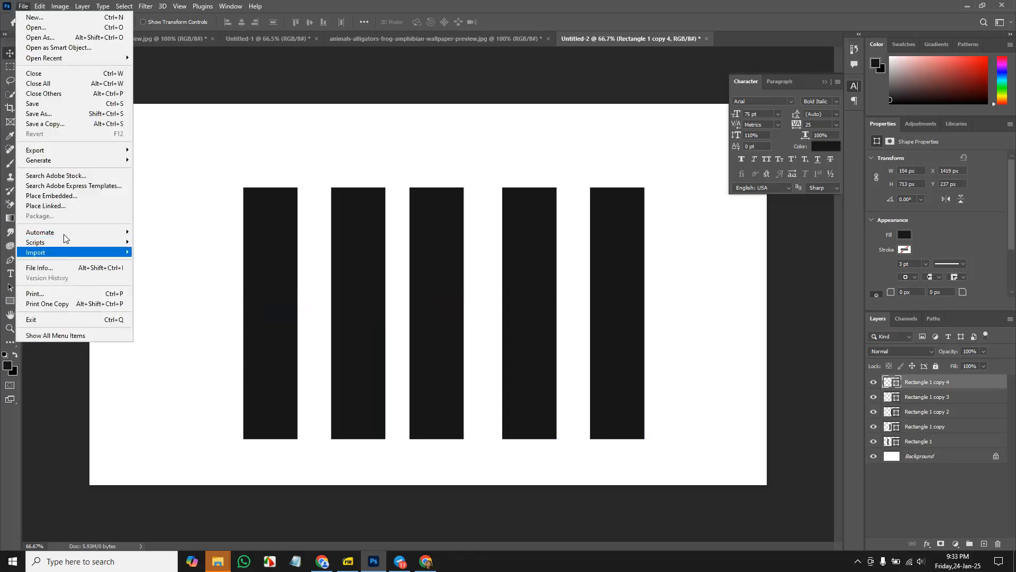
pyautogui.click(81, 197)
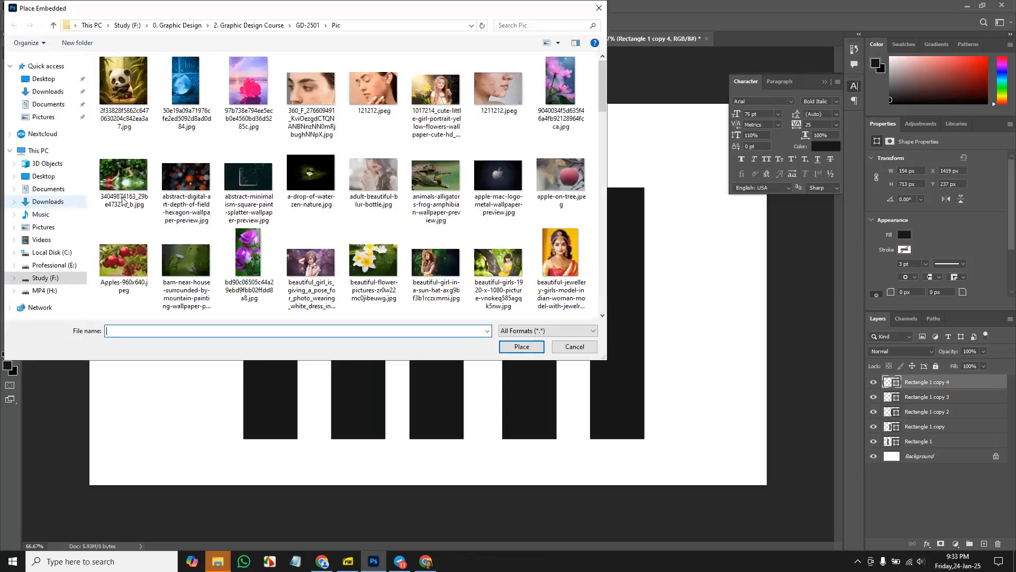
pyautogui.scroll(-5, 447, 208)
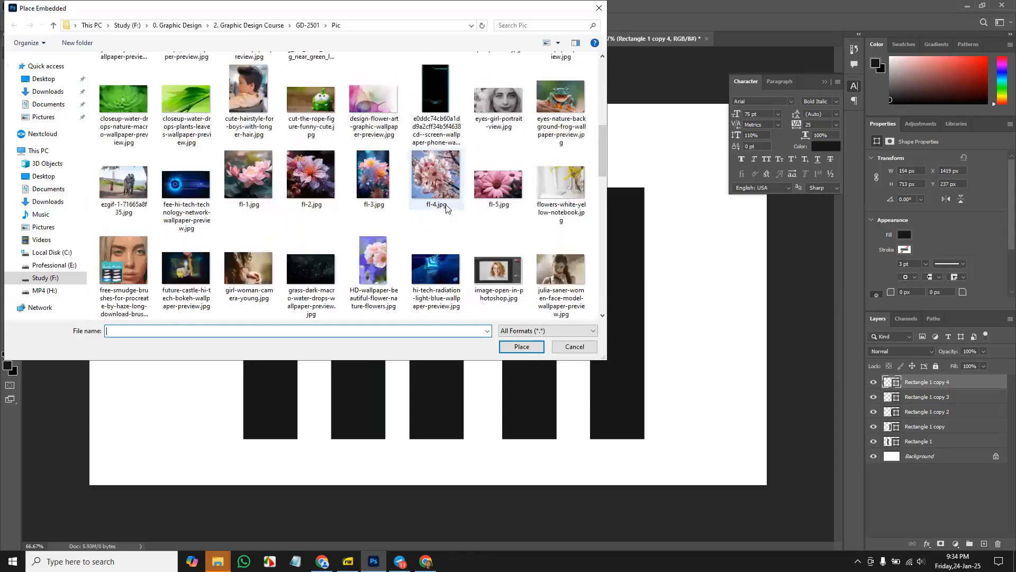
pyautogui.scroll(-5, 446, 209)
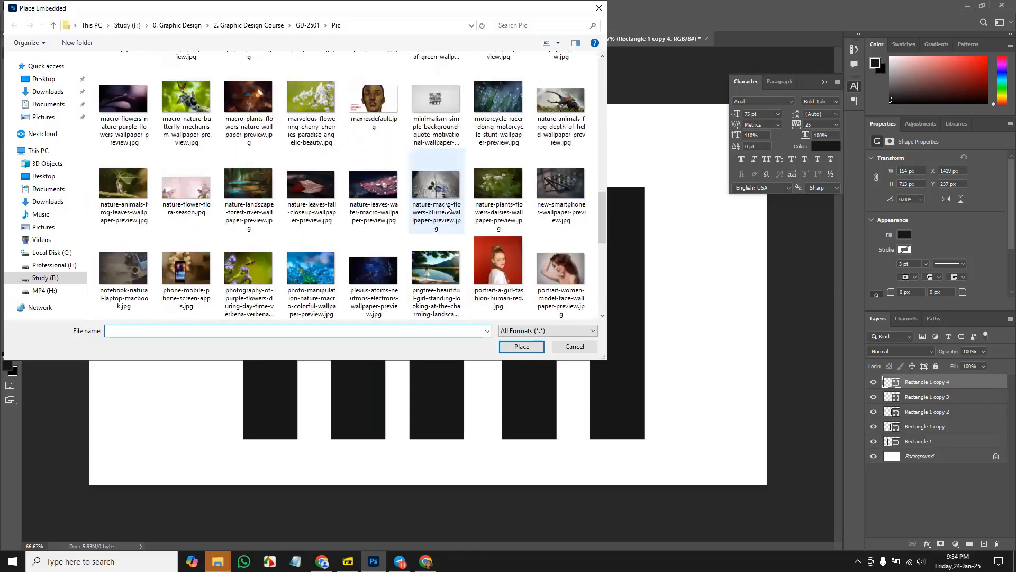
pyautogui.doubleClick(507, 187)
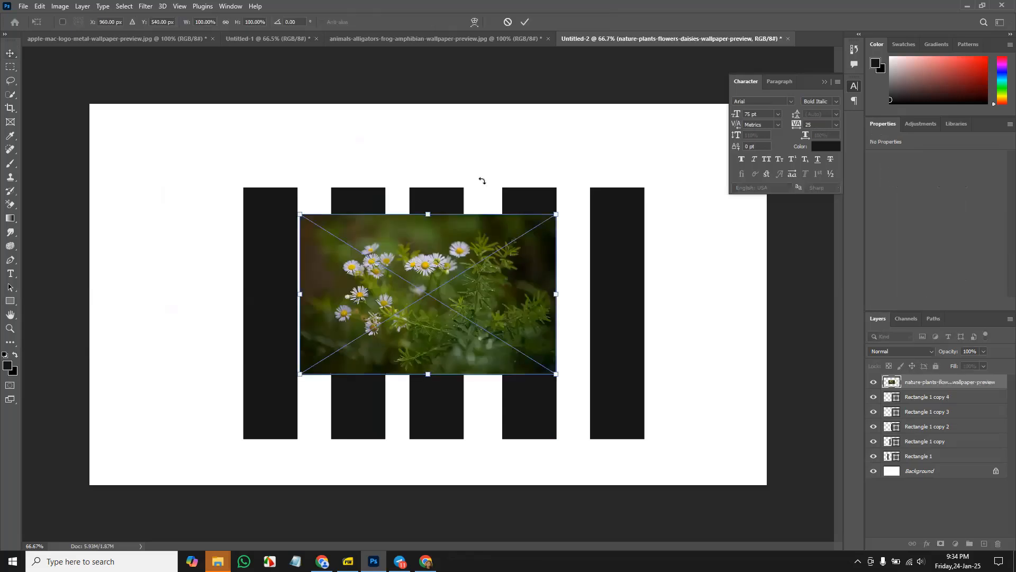
pyautogui.moveTo(555, 214); pyautogui.dragTo(702, 191)
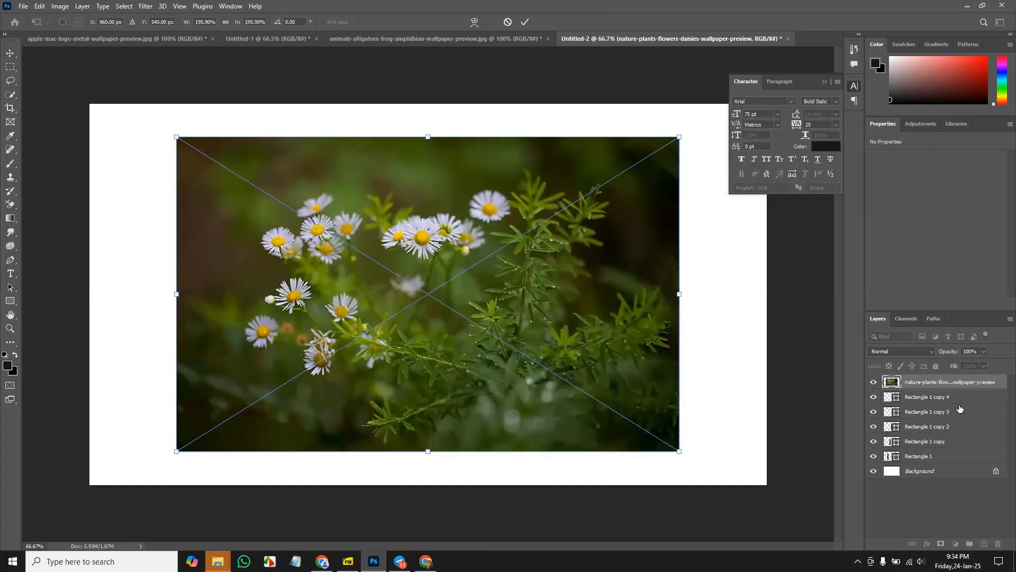
pyautogui.press('Return')
# - Try clipping the daisy photo to the single rectangle directly beneath it, and release the clipping mask
pyautogui.rightClick(963, 382)
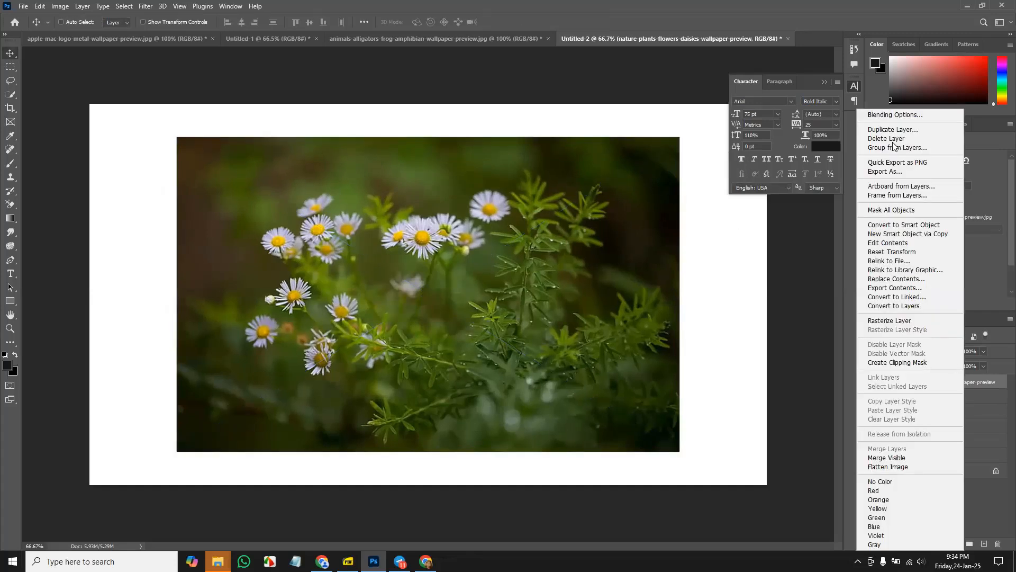
pyautogui.click(919, 363)
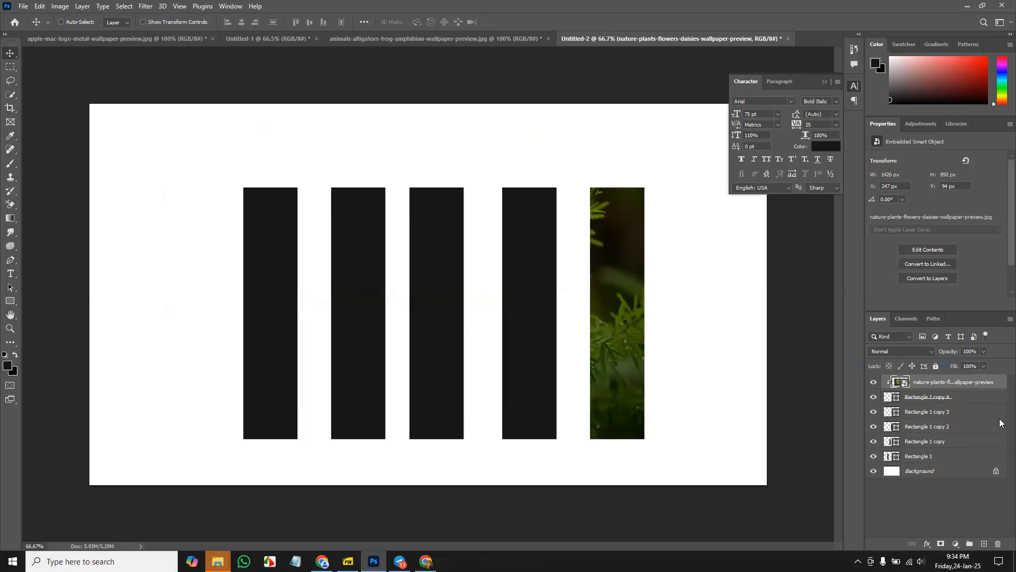
pyautogui.hotkey('ctrl', 'alt', 'g')
# - Group the five rectangle layers and clip the daisy photo to the group with a clipping mask
pyautogui.click(960, 402)
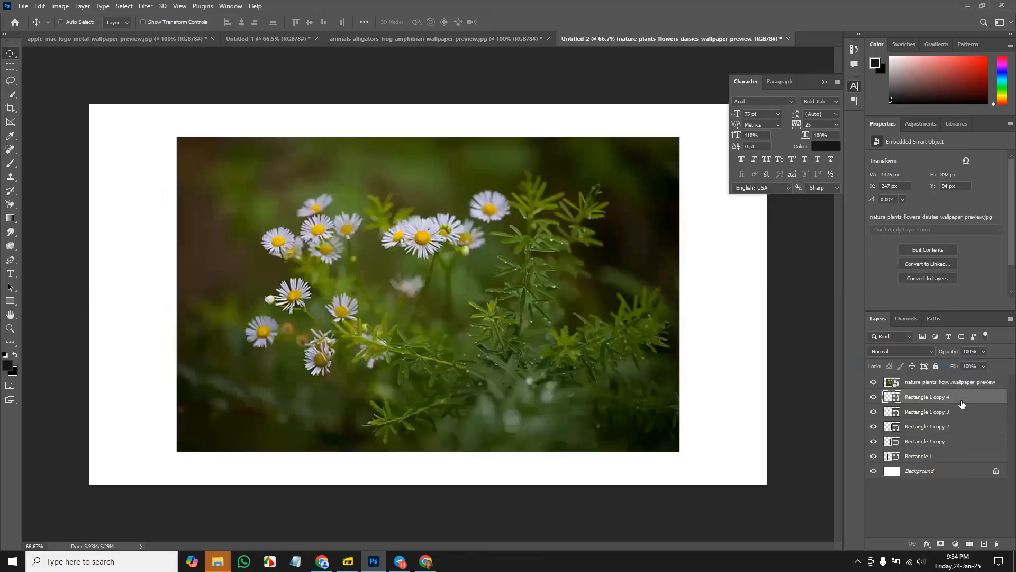
pyautogui.keyDown('shift'); pyautogui.click(949, 458); pyautogui.keyUp('shift')
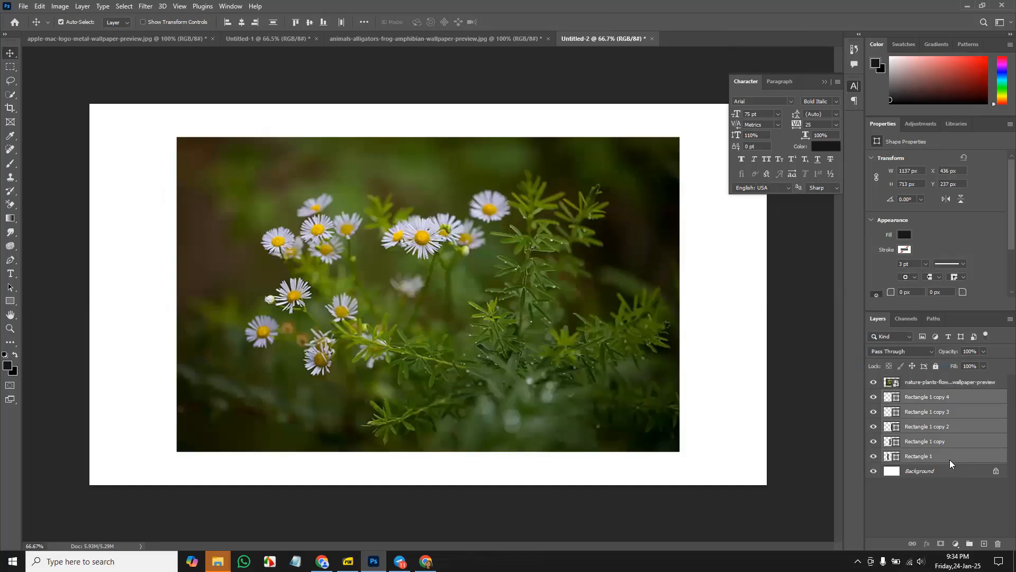
pyautogui.hotkey('ctrl', 'e')
pyautogui.click(952, 385)
pyautogui.rightClick(952, 385)
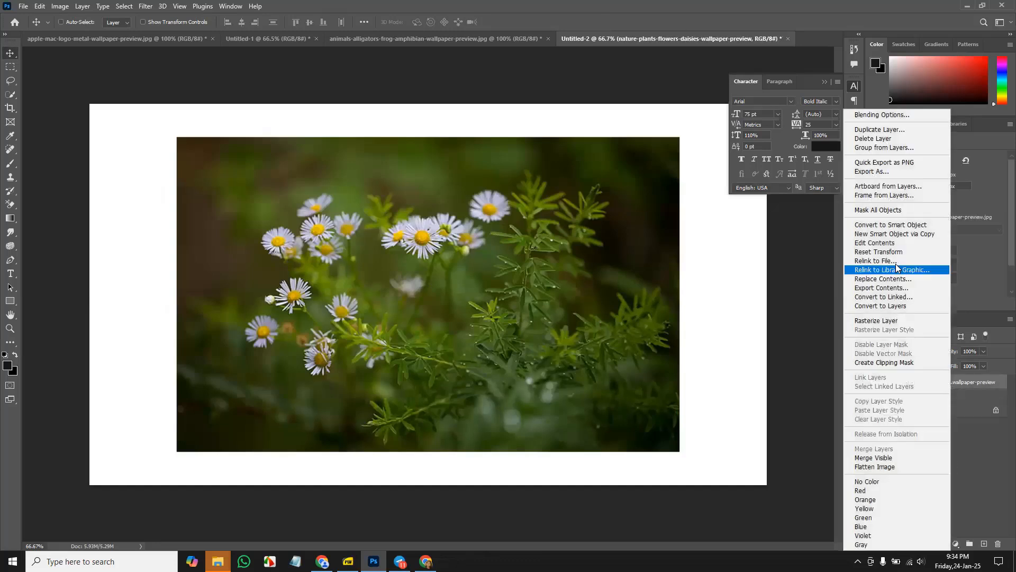
pyautogui.click(905, 363)
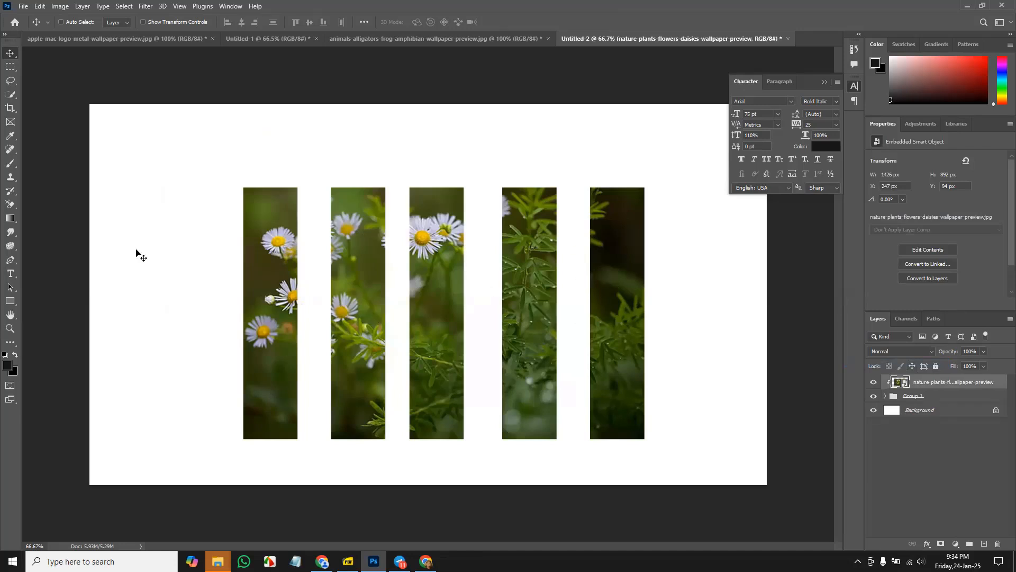
# - Delete the clipped daisy photo layer and the group of rectangles
pyautogui.press('Delete')
pyautogui.press('Delete')
# - Look through the type tool variants and activate the Vertical Type Mask Tool
pyautogui.click(9, 274)
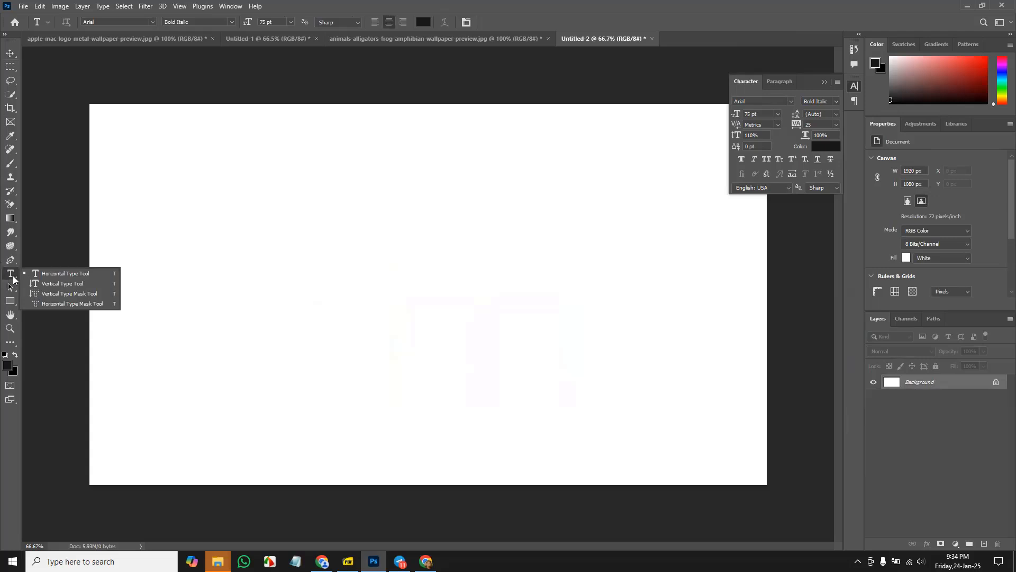
pyautogui.click(12, 274)
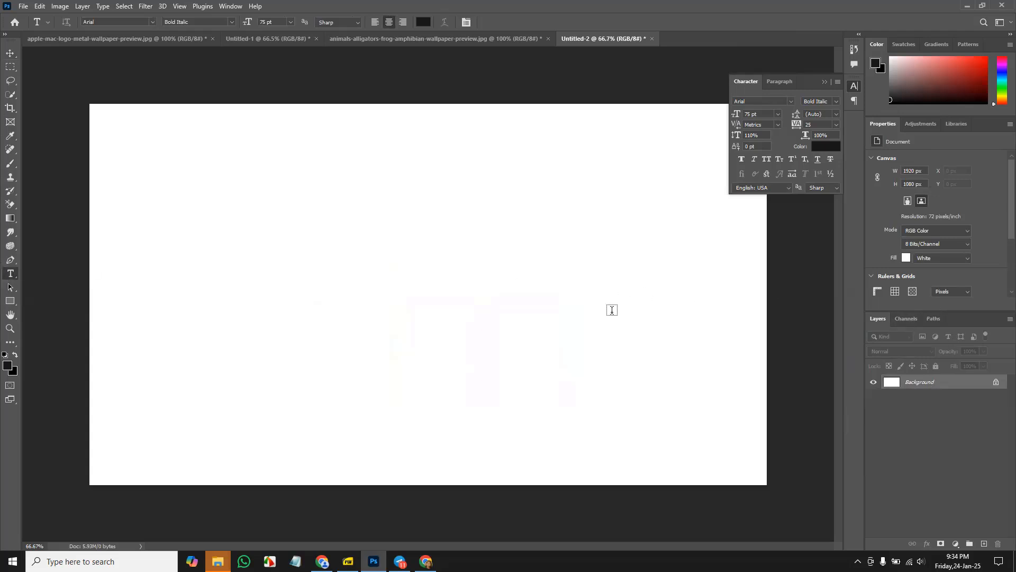
pyautogui.click(10, 288)
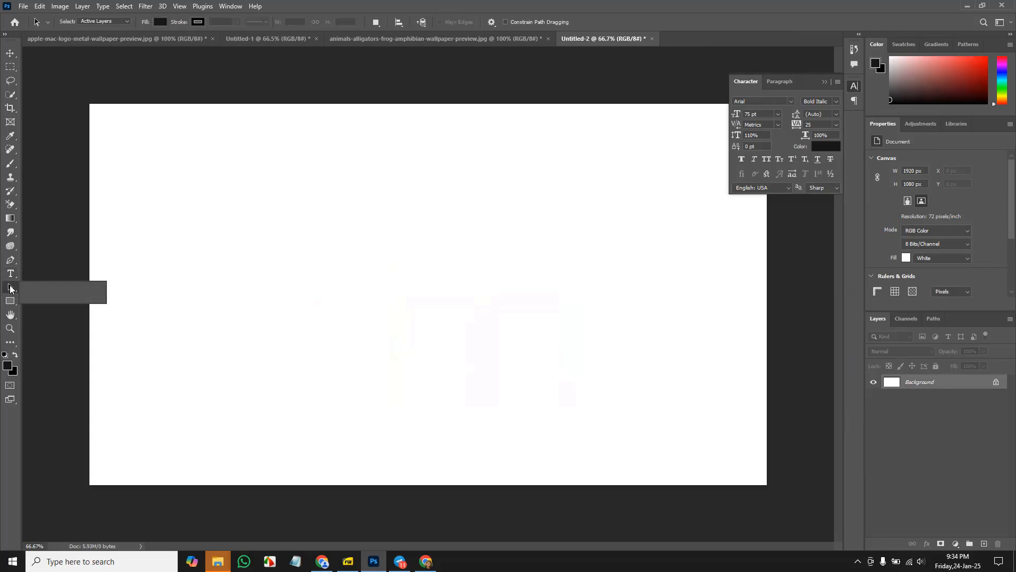
pyautogui.click(10, 315)
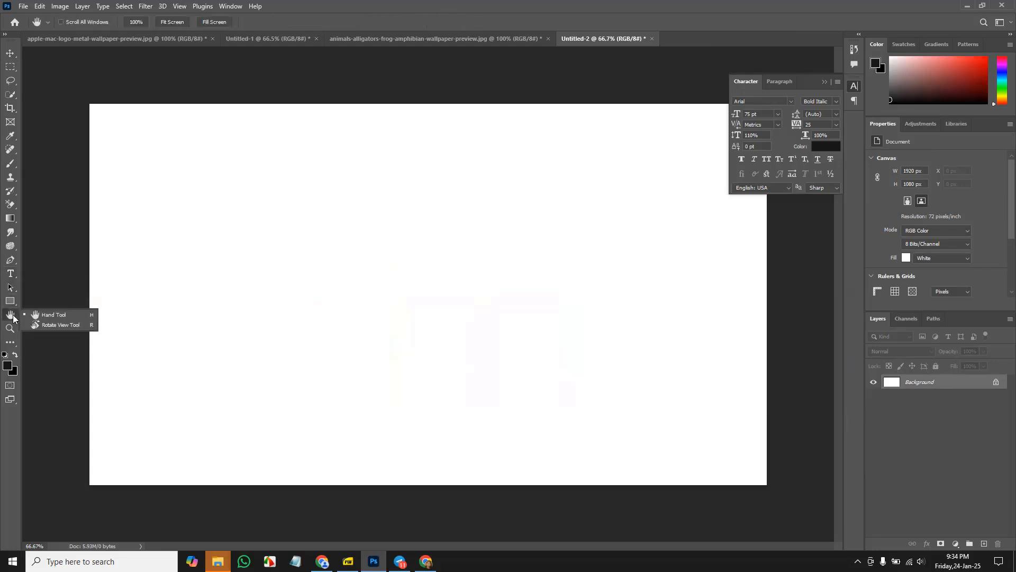
pyautogui.click(10, 246)
pyautogui.click(11, 260)
pyautogui.click(11, 274)
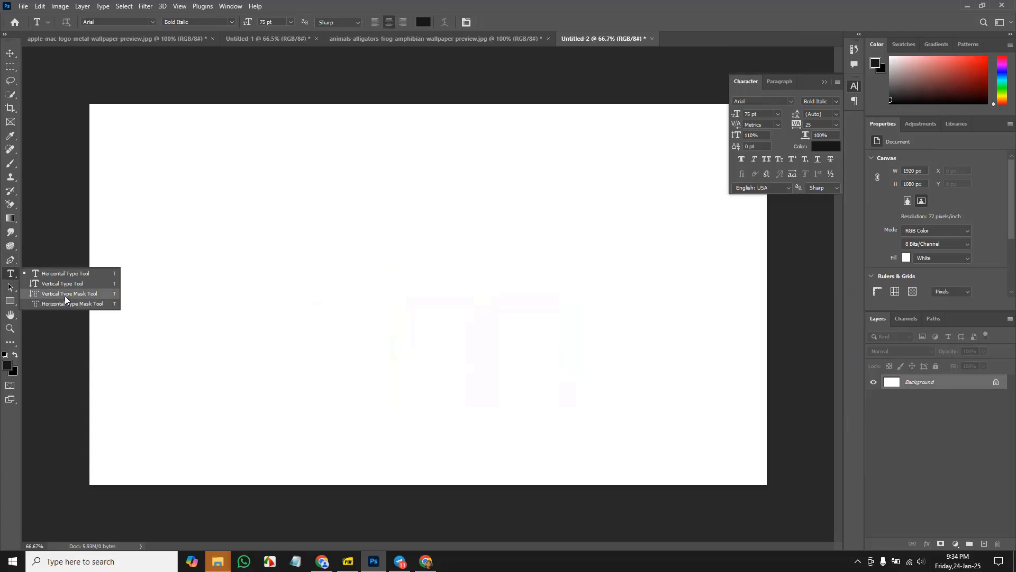
pyautogui.click(67, 294)
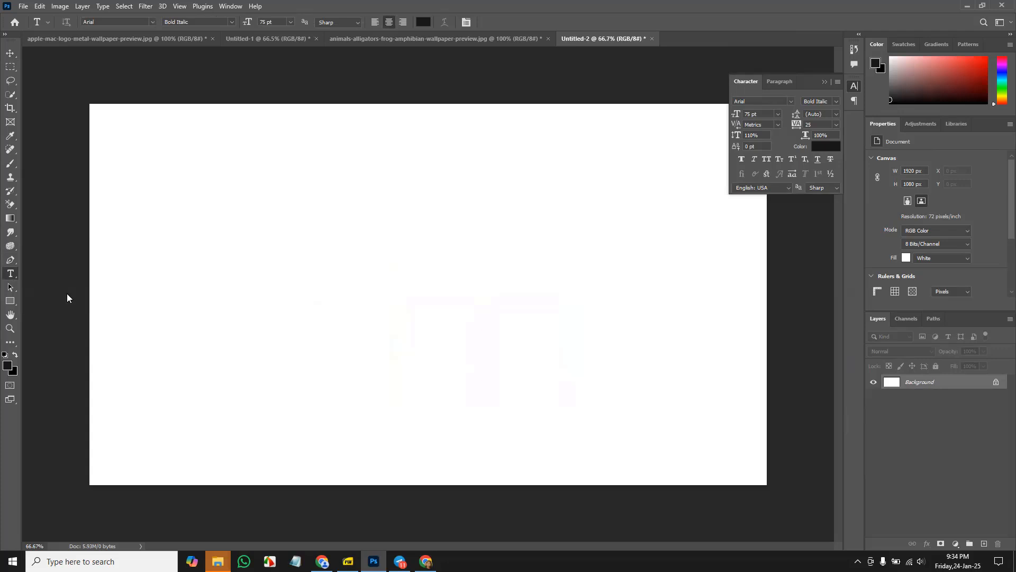
# - Open new-smartphones-wallpaper-preview.jpg from the Pic folder as a new document
pyautogui.click(22, 5)
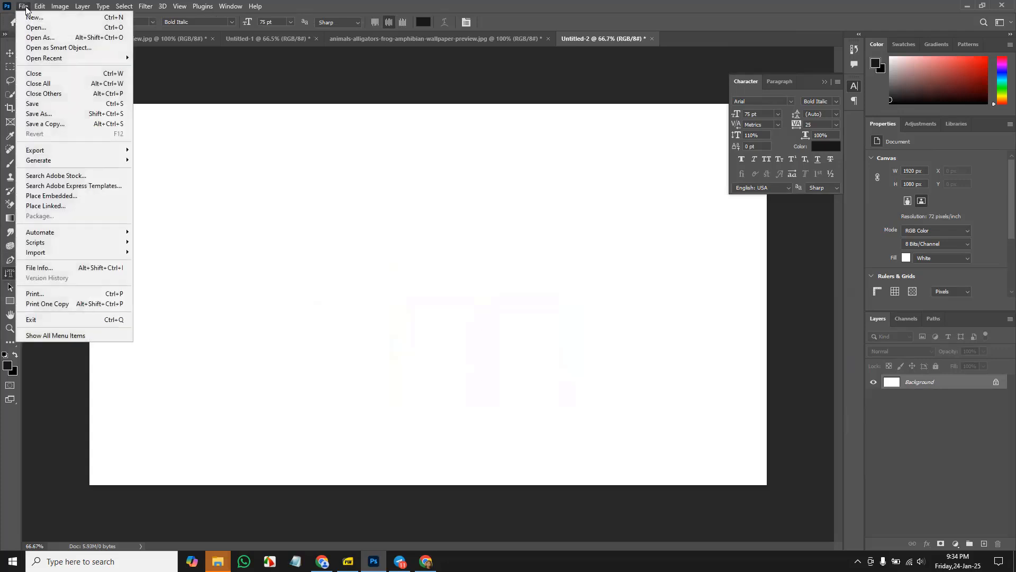
pyautogui.click(36, 27)
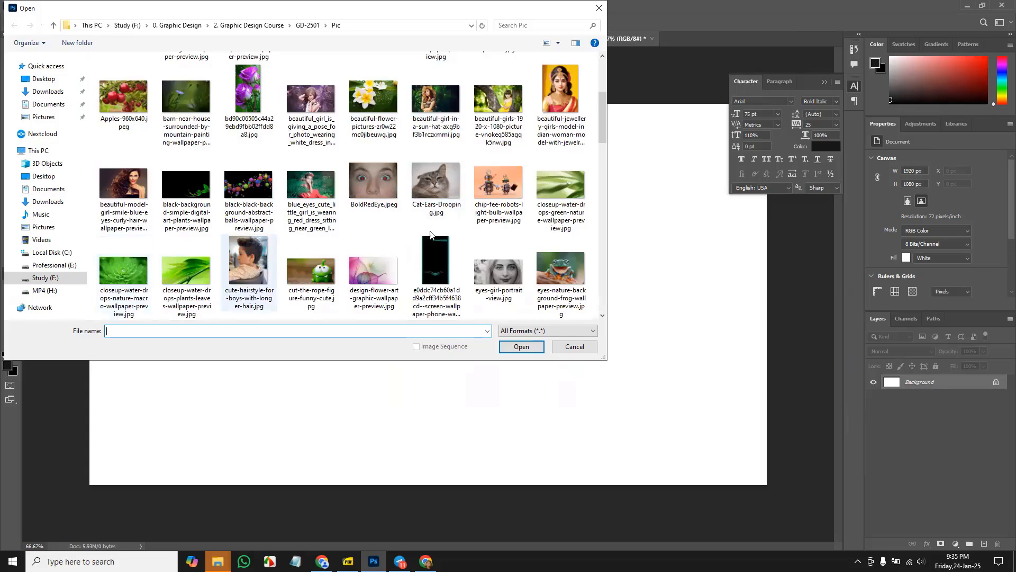
pyautogui.scroll(3, 498, 190)
pyautogui.scroll(-5, 497, 193)
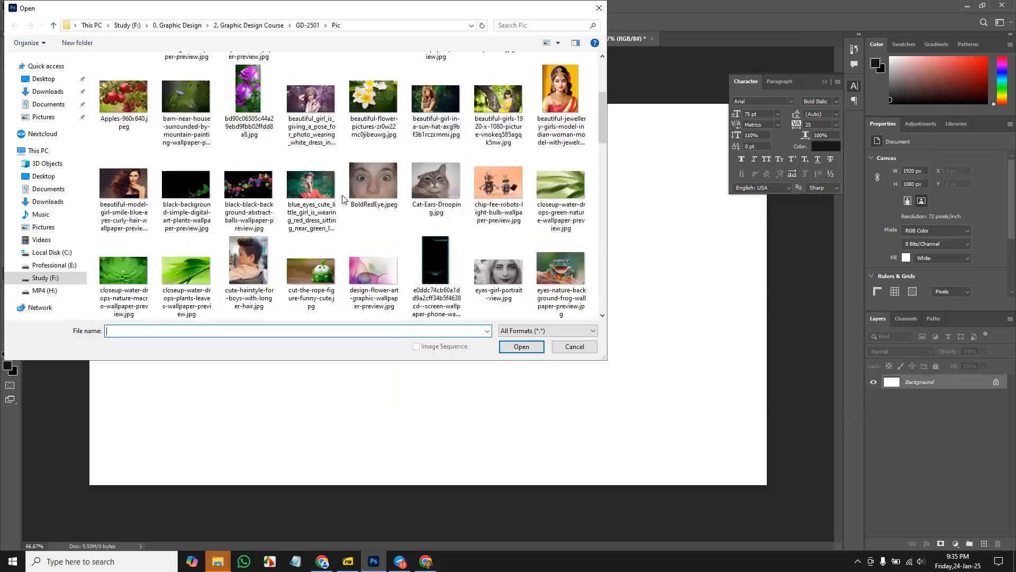
pyautogui.scroll(-5, 406, 199)
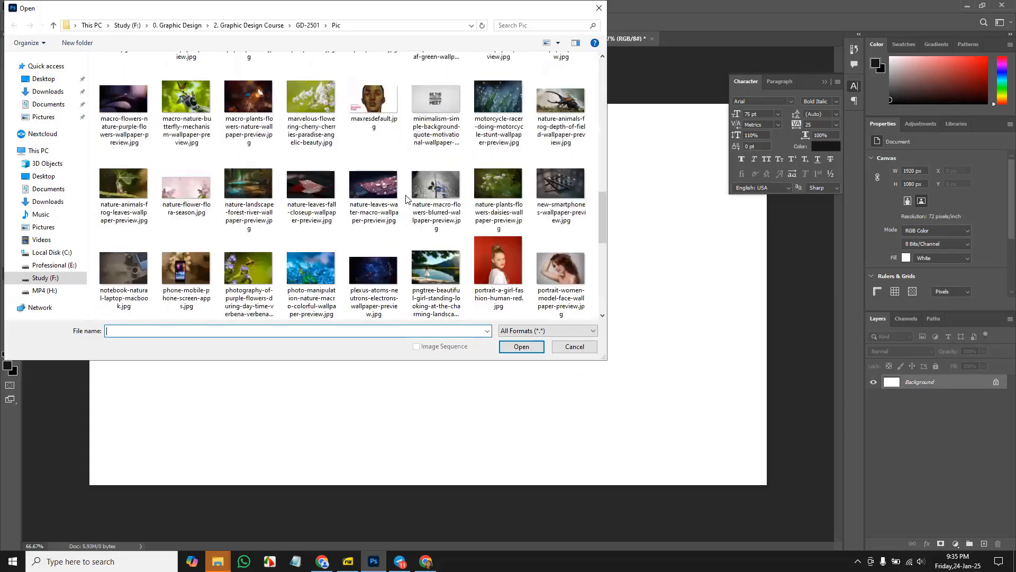
pyautogui.scroll(-3, 406, 198)
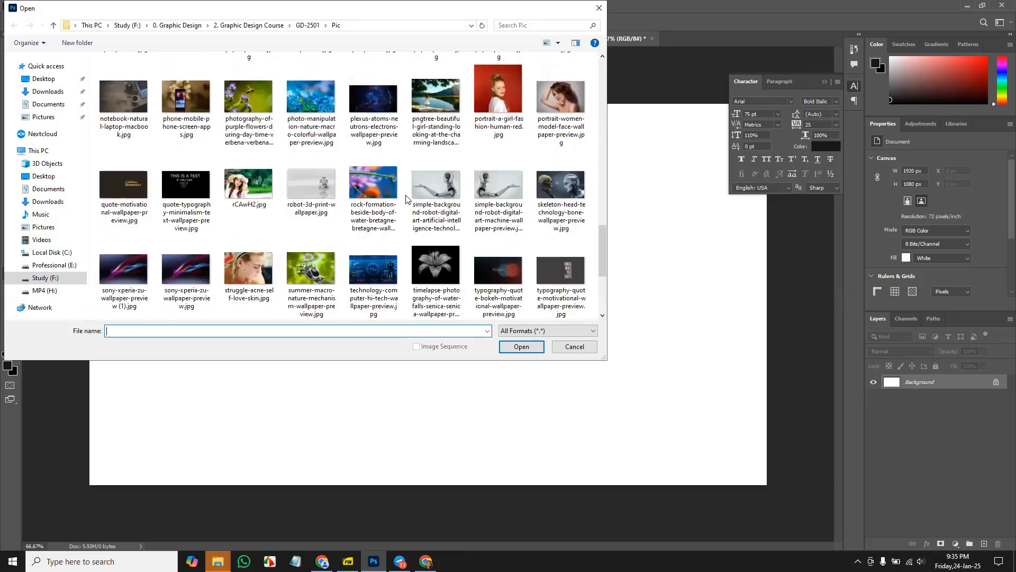
pyautogui.scroll(3, 406, 198)
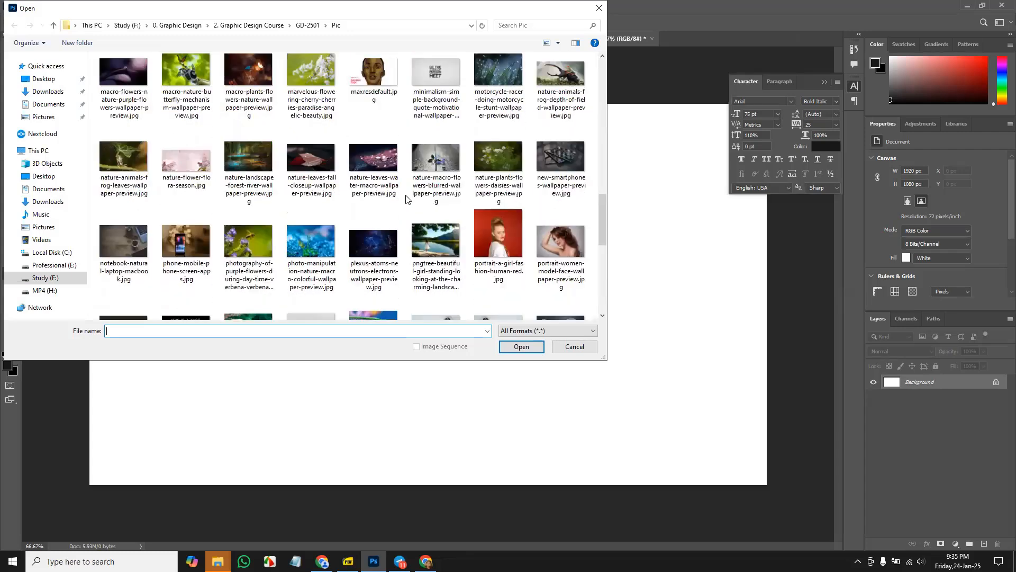
pyautogui.scroll(3, 405, 198)
pyautogui.scroll(-3, 574, 264)
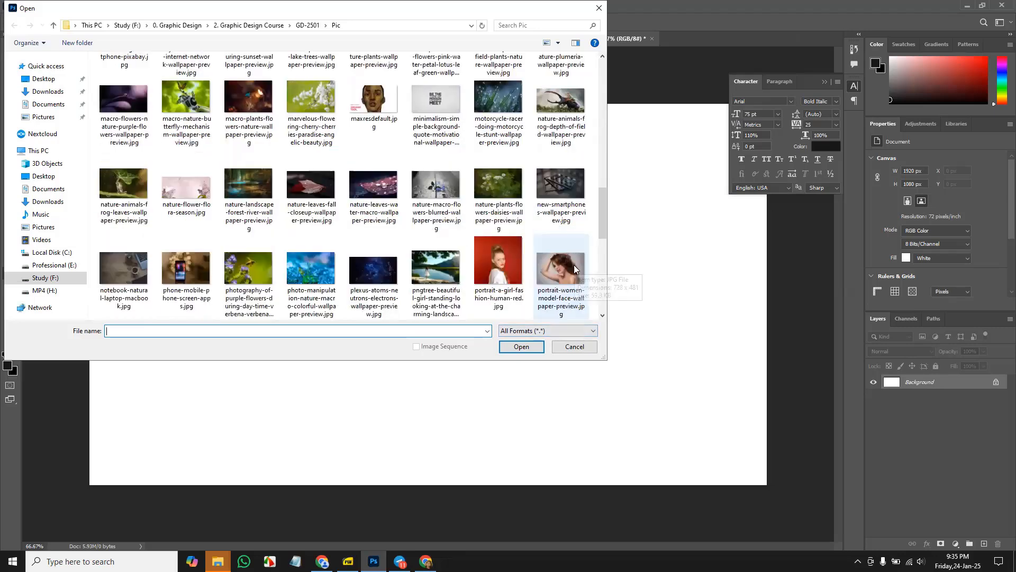
pyautogui.doubleClick(566, 187)
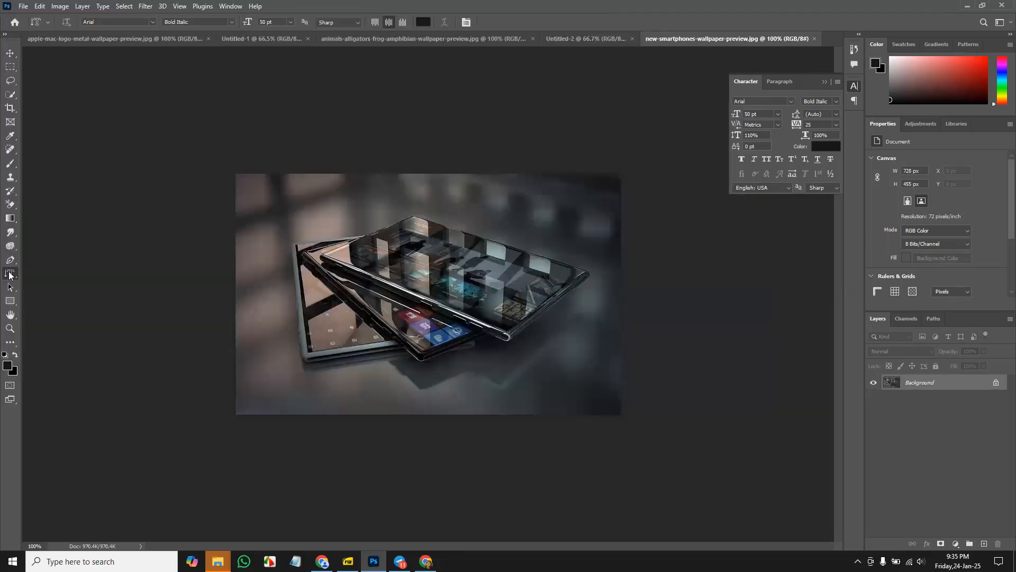
# - Use the Horizontal Type Mask Tool to make a text-shaped selection reading "Sahal Academy" in a slightly counterclockwise-tilted box over the phones
pyautogui.rightClick(19, 272)
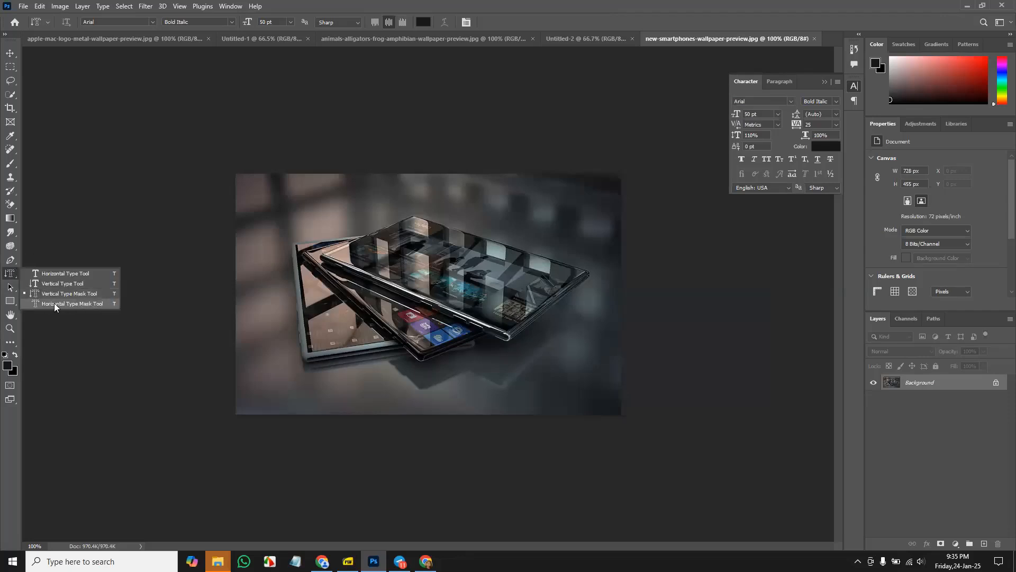
pyautogui.click(67, 303)
pyautogui.rightClick(10, 273)
pyautogui.click(69, 304)
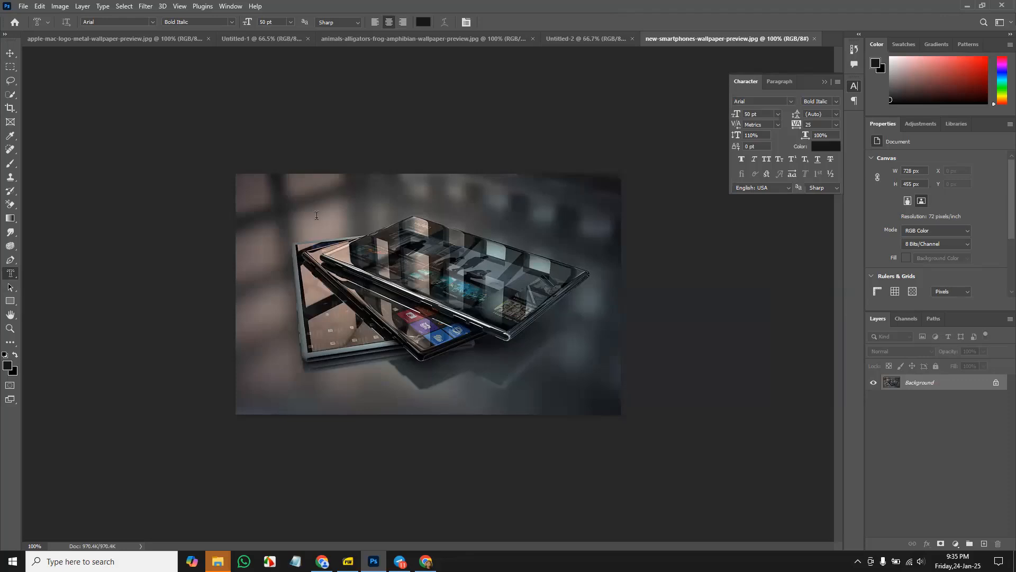
pyautogui.moveTo(315, 210); pyautogui.dragTo(592, 382)
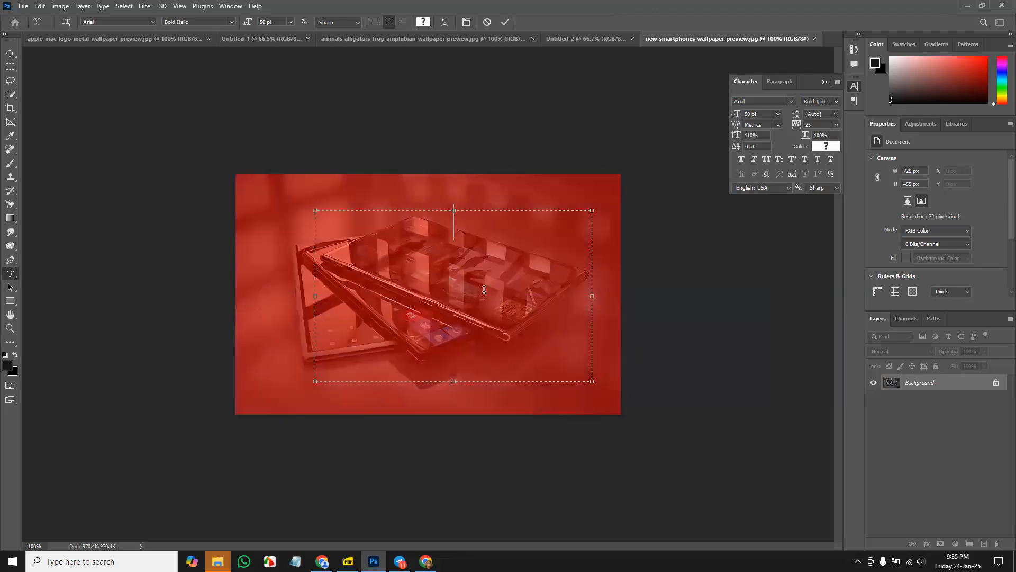
pyautogui.write('Sahal Academy')
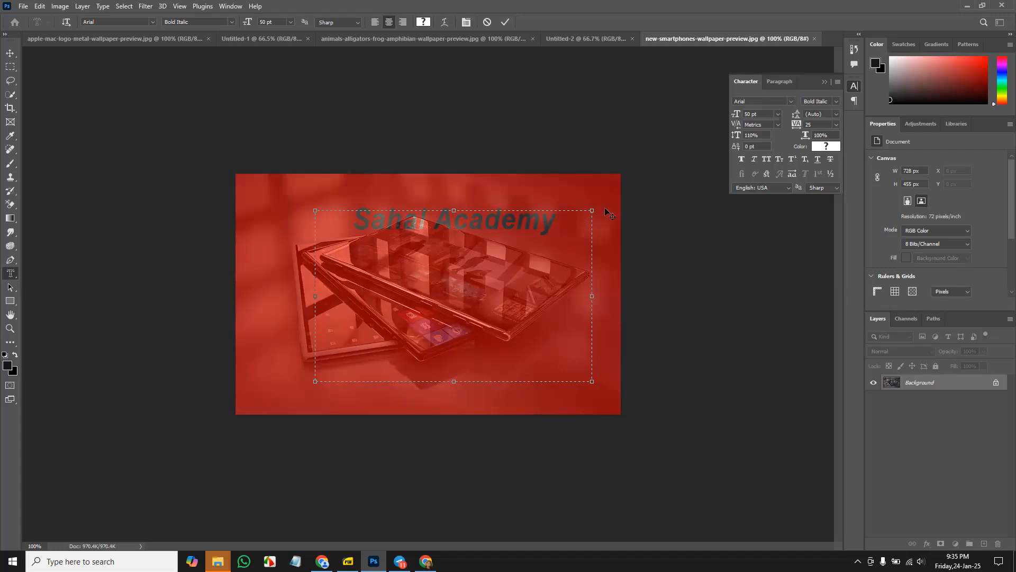
pyautogui.moveTo(599, 202)
pyautogui.mouseDown()
pyautogui.moveTo(582, 175)
pyautogui.moveTo(532, 143)
pyautogui.moveTo(558, 155)
pyautogui.moveTo(593, 203)
pyautogui.mouseUp()
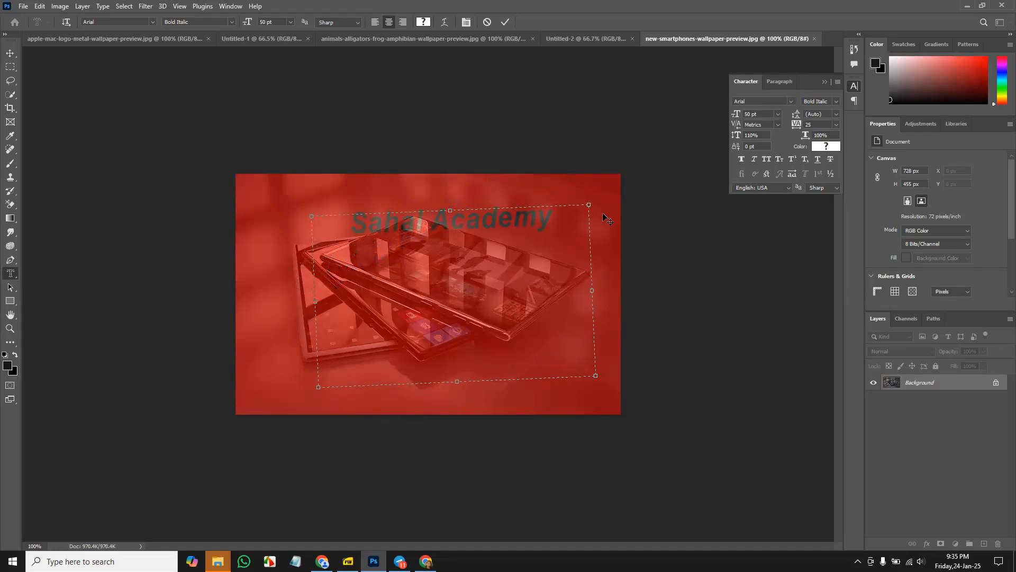
pyautogui.click(506, 24)
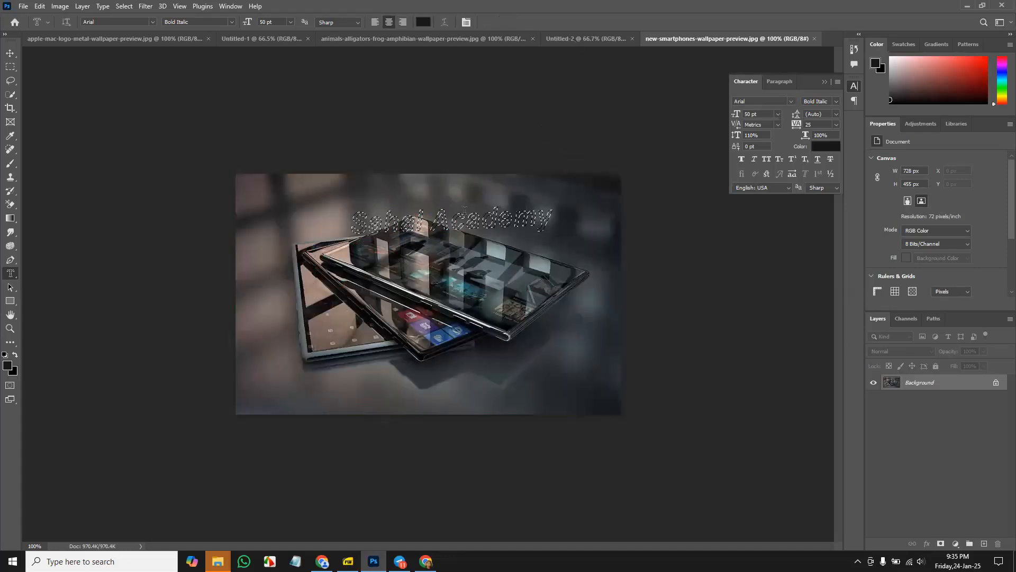
# - Clear the text selection, try a type mask reading "dsfsdfsdfsdf" over the phones, and deselect the result
pyautogui.hotkey('ctrl', 'd')
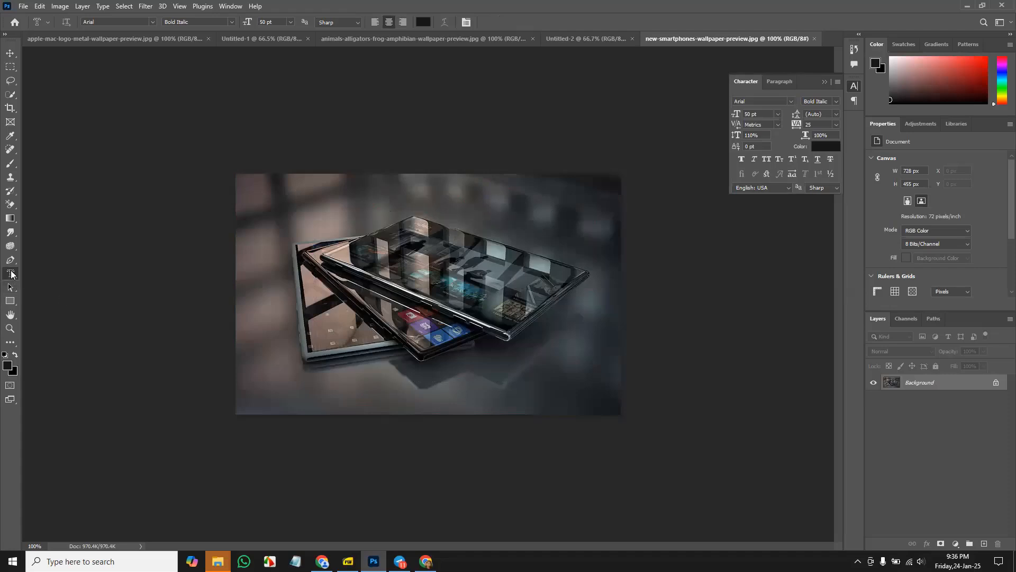
pyautogui.click(341, 293)
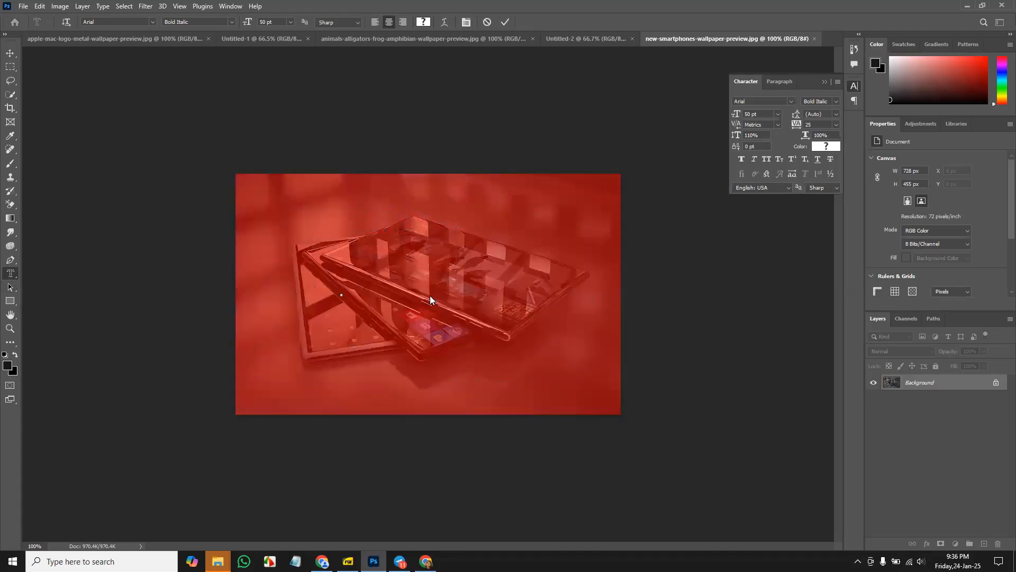
pyautogui.write('dsfsdfsdfsdf')
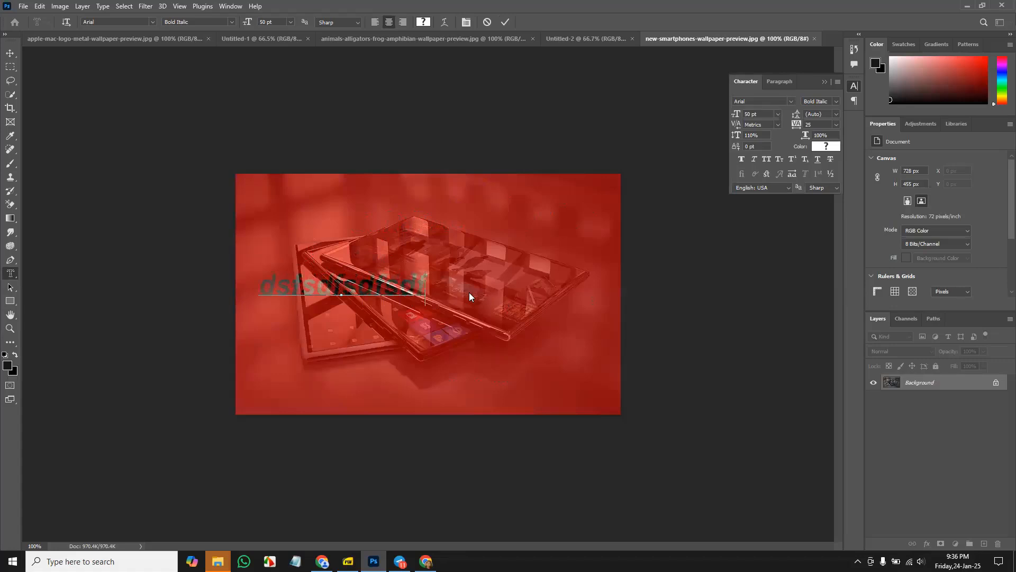
pyautogui.click(505, 23)
pyautogui.hotkey('ctrl', 'd')
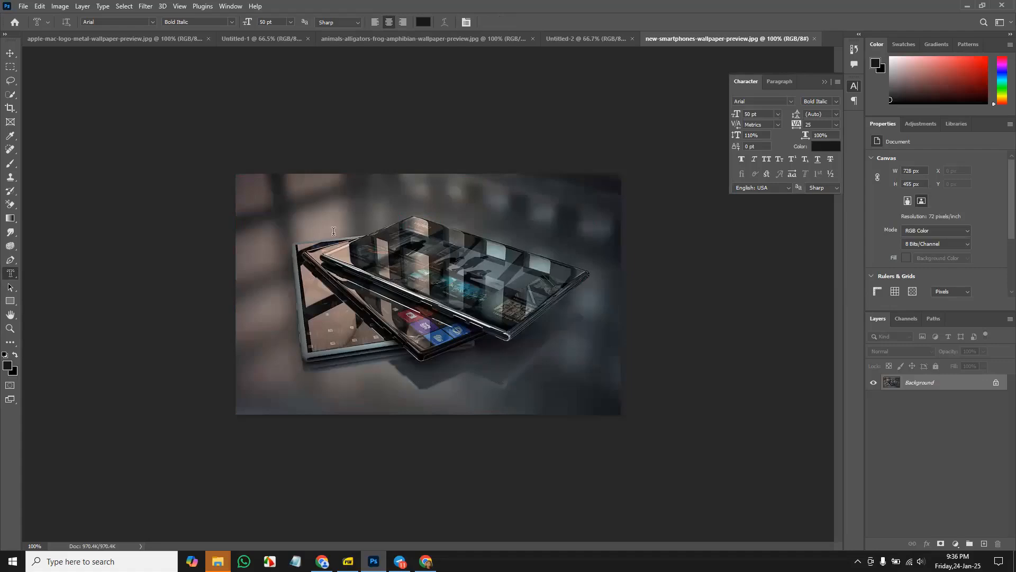
# - Create a Horizontal Type Mask text box across the phones reading "Sahal Academy" and rotate it steeply counterclockwise
pyautogui.moveTo(317, 209); pyautogui.dragTo(601, 394)
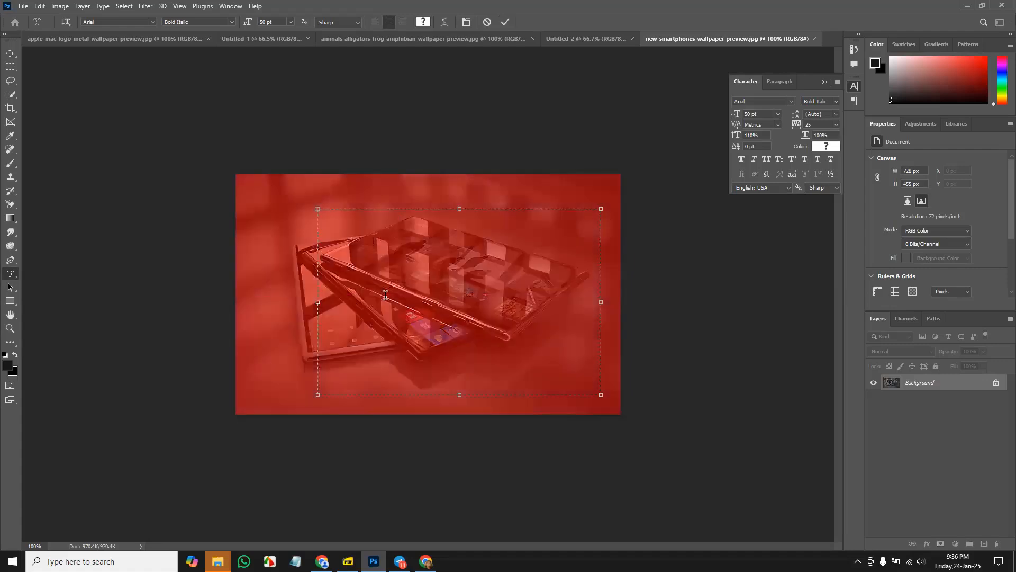
pyautogui.write('Sahal Academ')
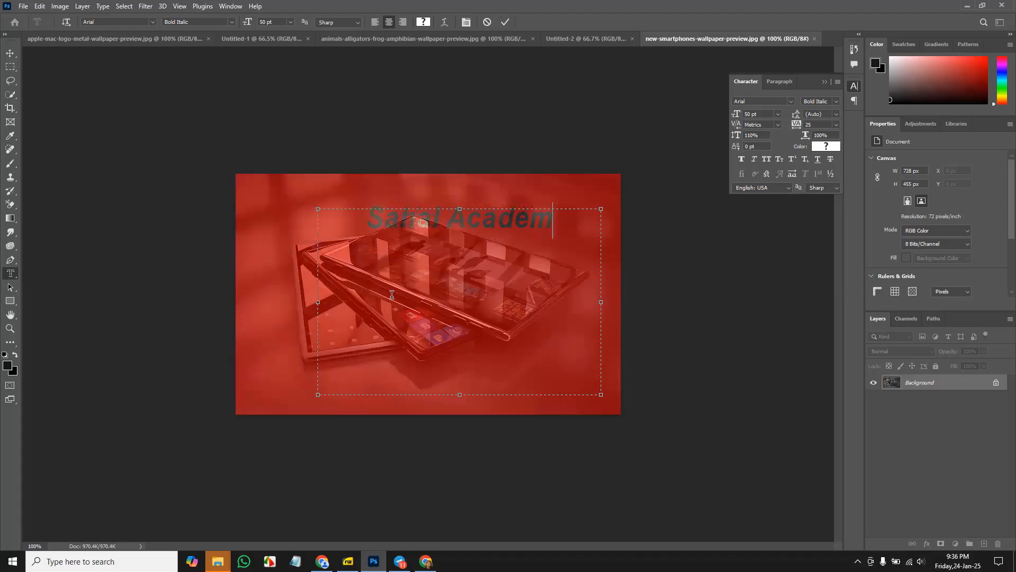
pyautogui.write('y')
pyautogui.hotkey('ctrl', 'a')
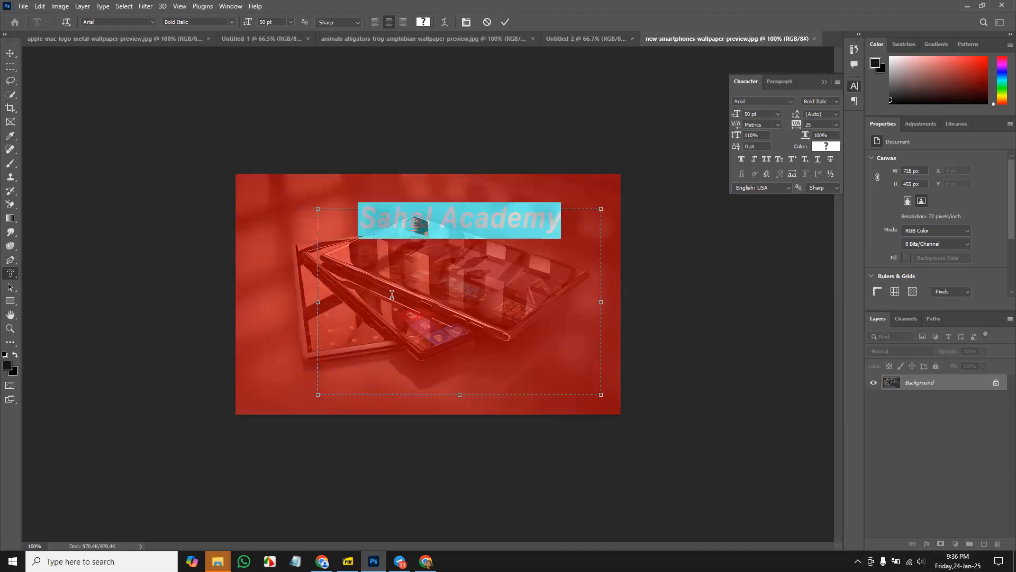
pyautogui.moveTo(607, 200); pyautogui.dragTo(548, 160)
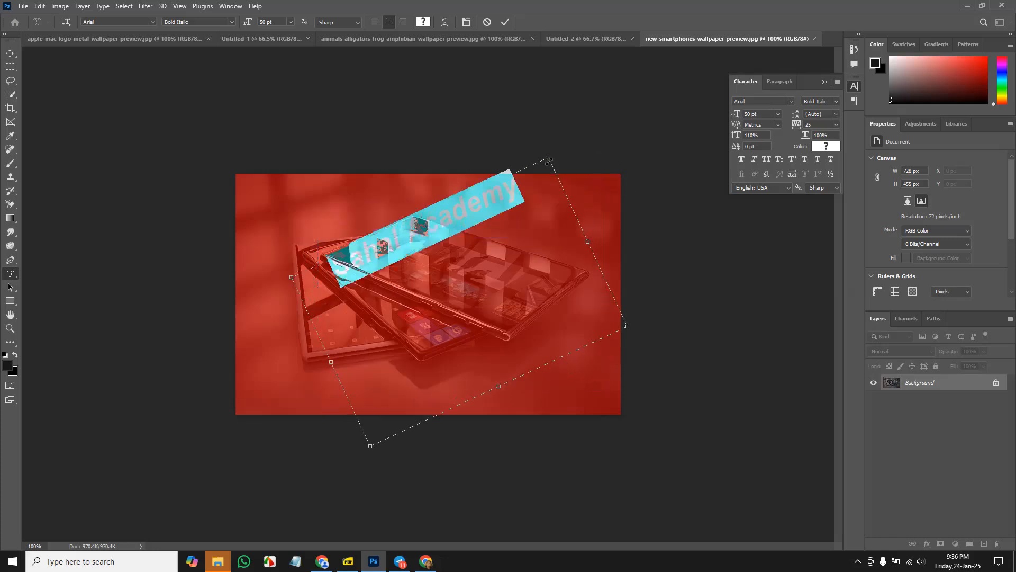
# - Set the "Sahal Academy" mask text size to 72 pt and commit it as a selection
pyautogui.click(290, 22)
pyautogui.click(286, 170)
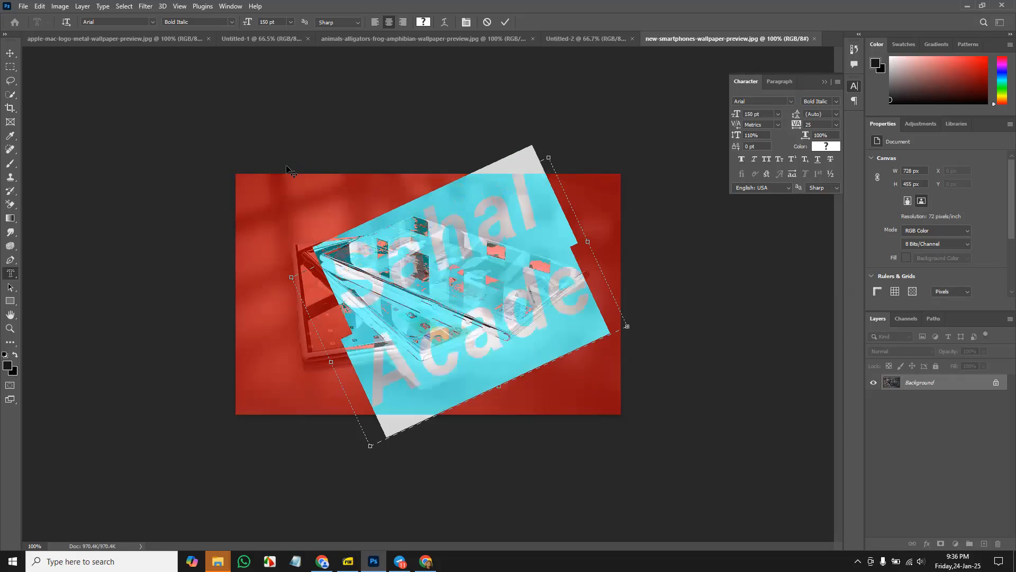
pyautogui.click(291, 22)
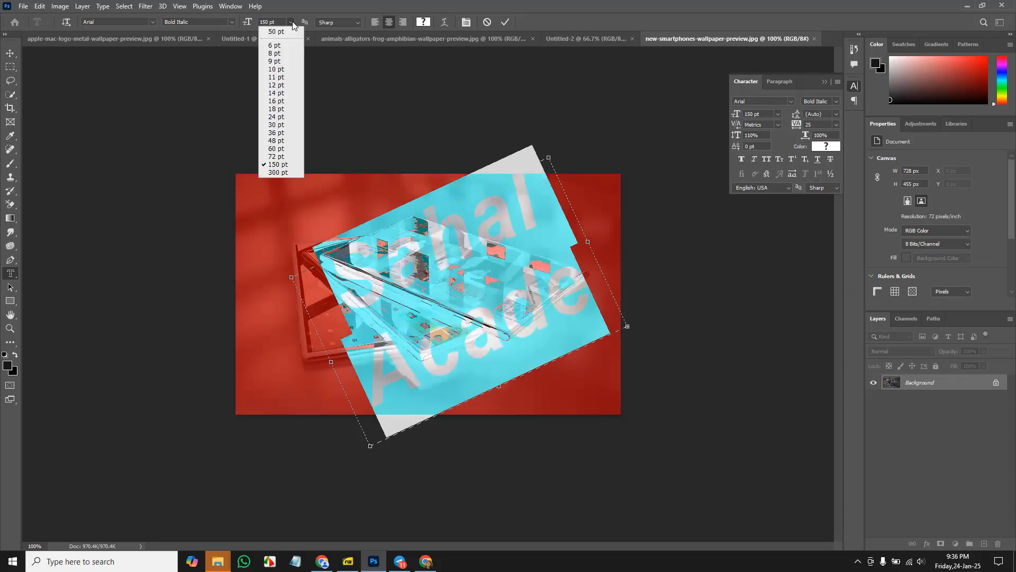
pyautogui.click(280, 156)
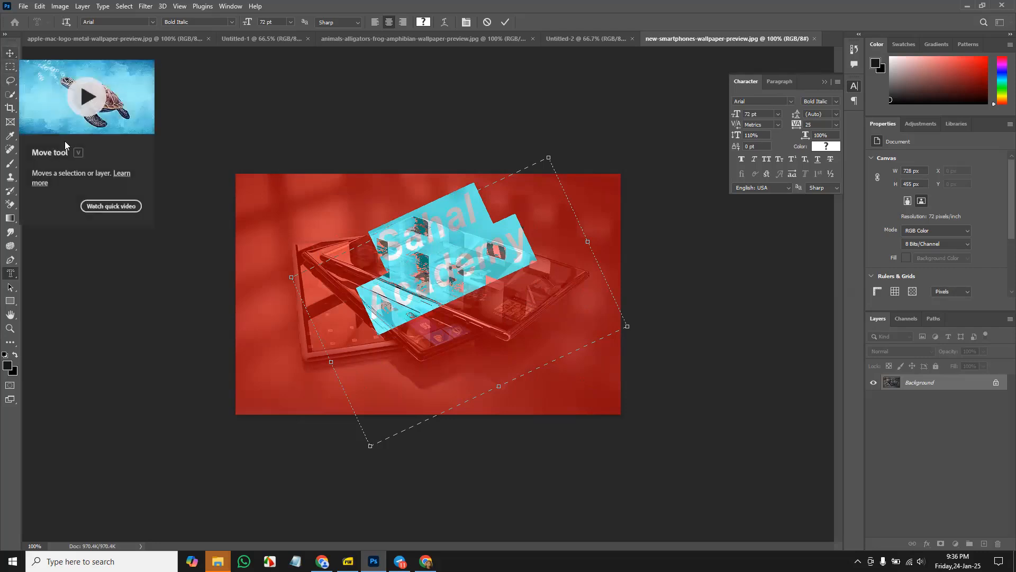
pyautogui.click(506, 23)
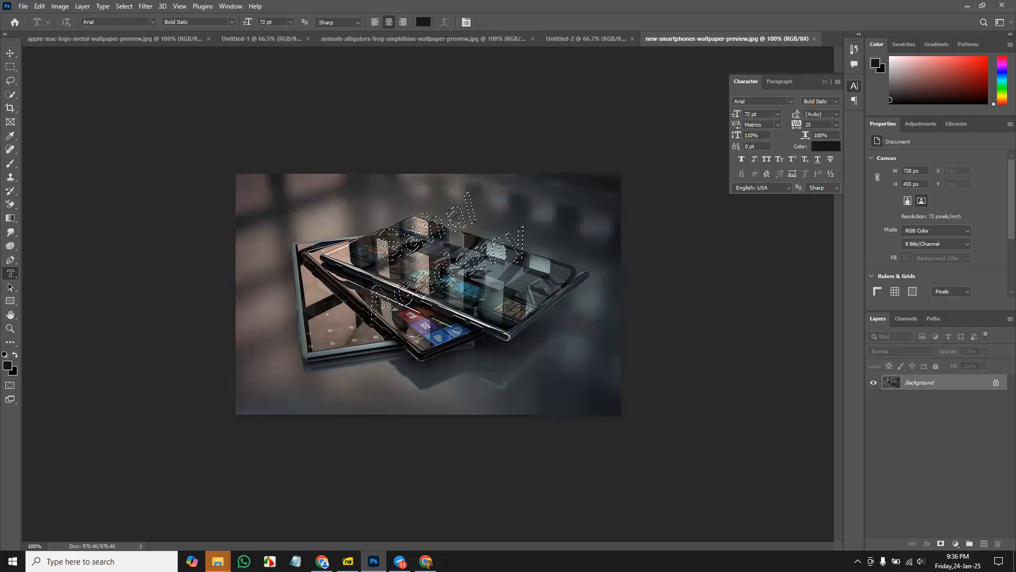
# - Unlock the Background layer to convert it into a regular layer
pyautogui.click(40, 7)
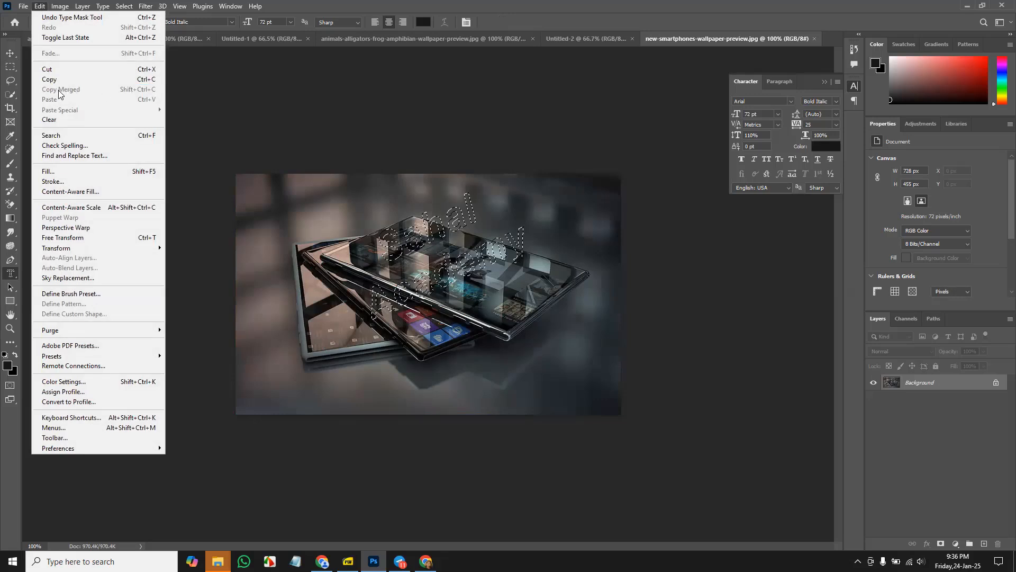
pyautogui.click(40, 7)
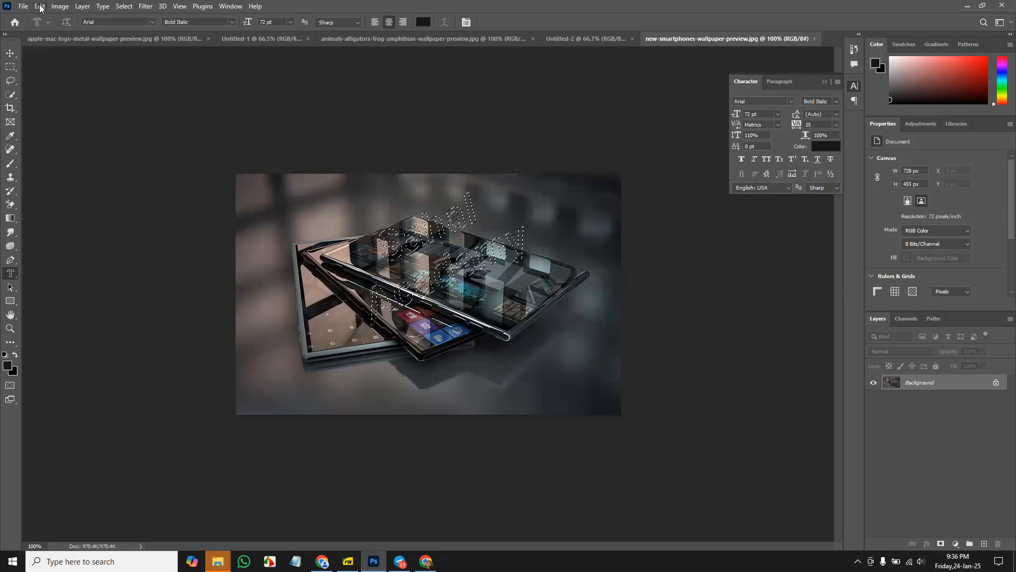
pyautogui.click(995, 384)
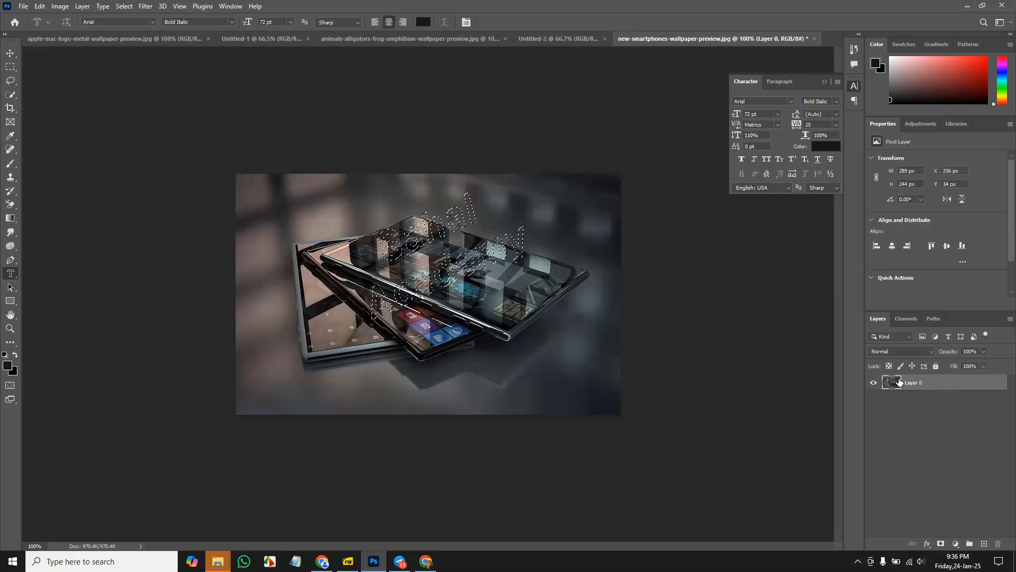
# - Copy the text-shaped area of the phone image with Copy Merged and paste it as a new layer
pyautogui.click(39, 7)
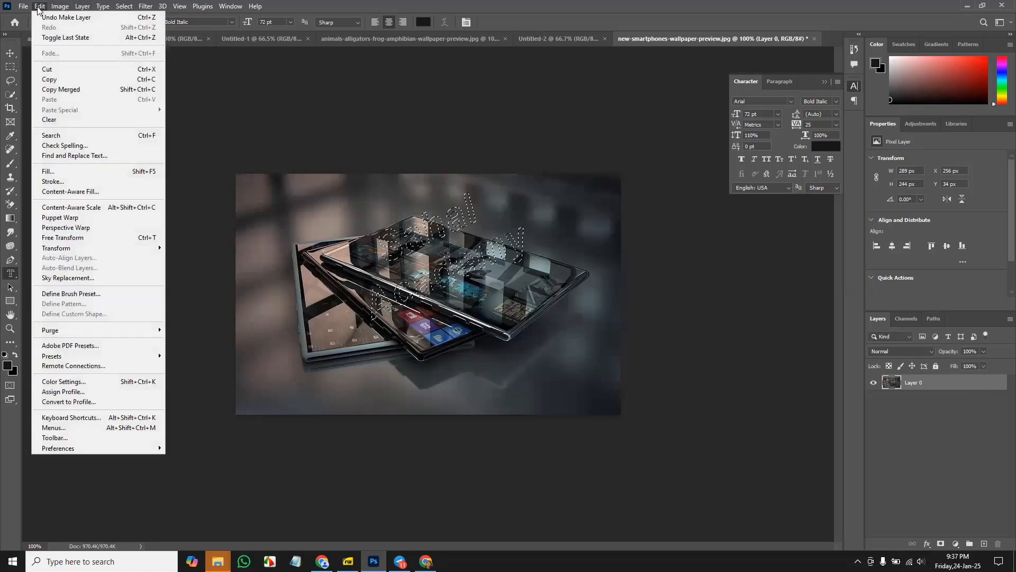
pyautogui.click(83, 90)
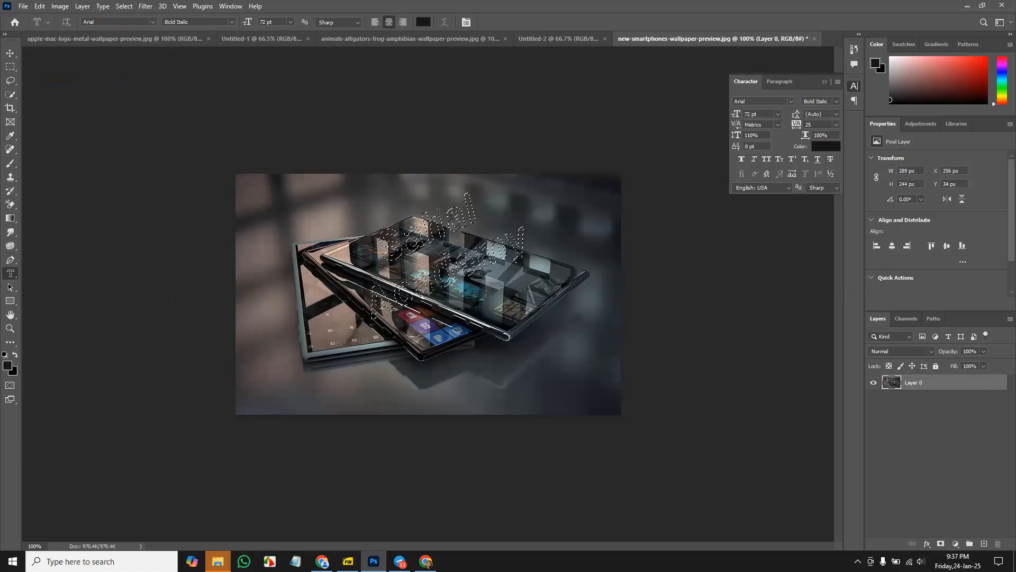
pyautogui.click(40, 7)
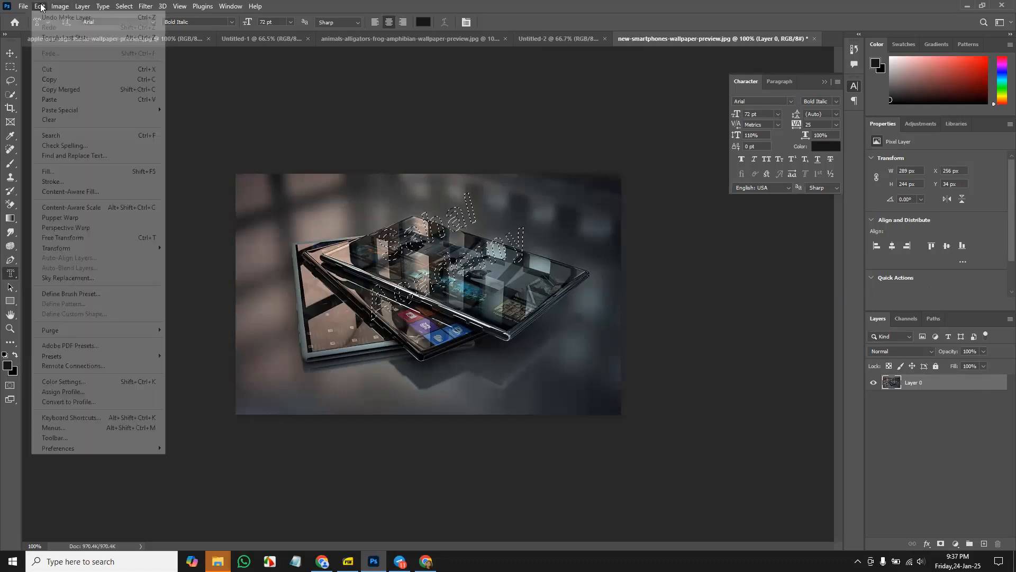
pyautogui.click(63, 99)
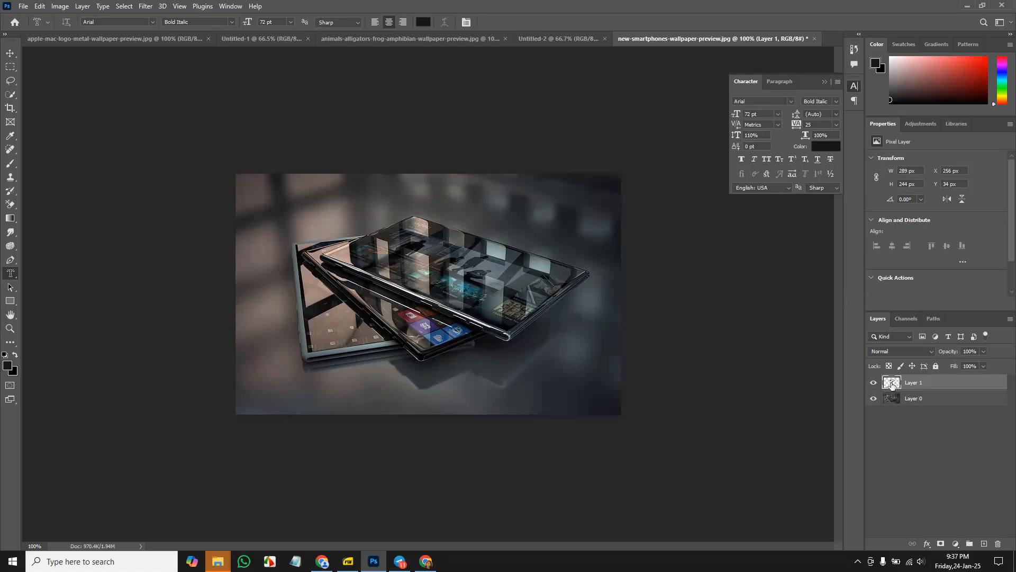
# - Add a Drop Shadow layer style to the pasted text layer and set the shadow colour to black, 000000
pyautogui.rightClick(948, 381)
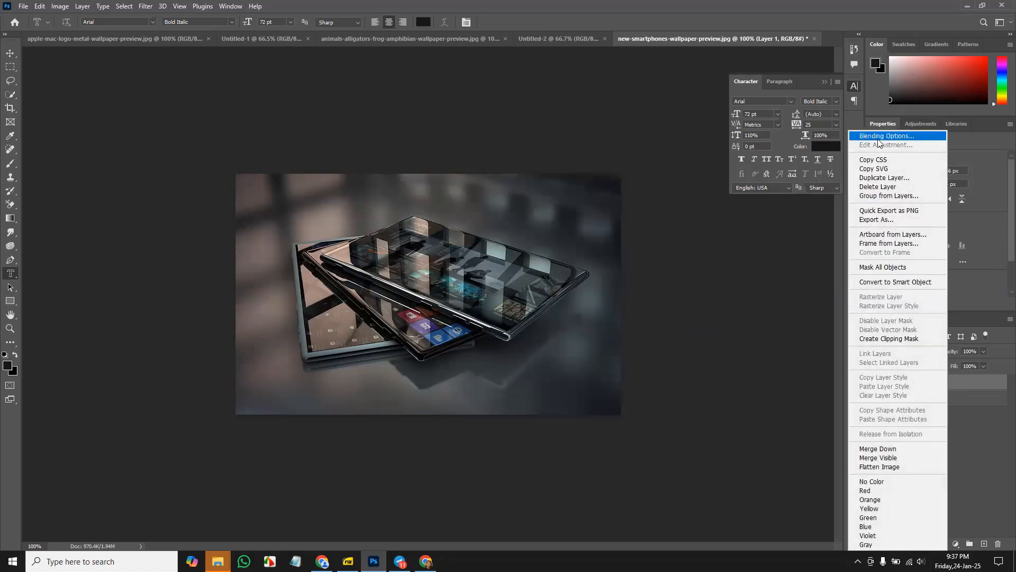
pyautogui.click(890, 136)
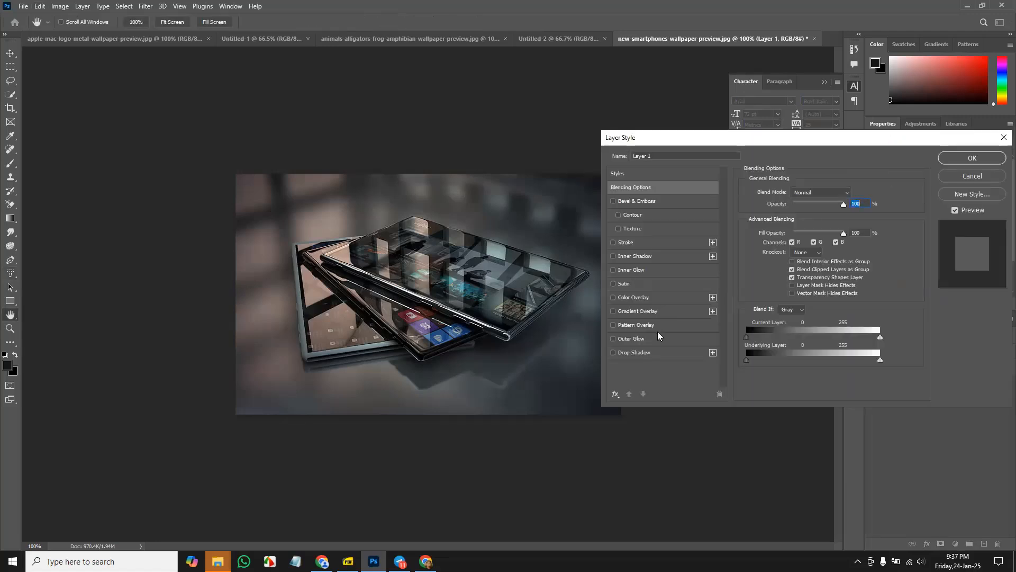
pyautogui.click(638, 352)
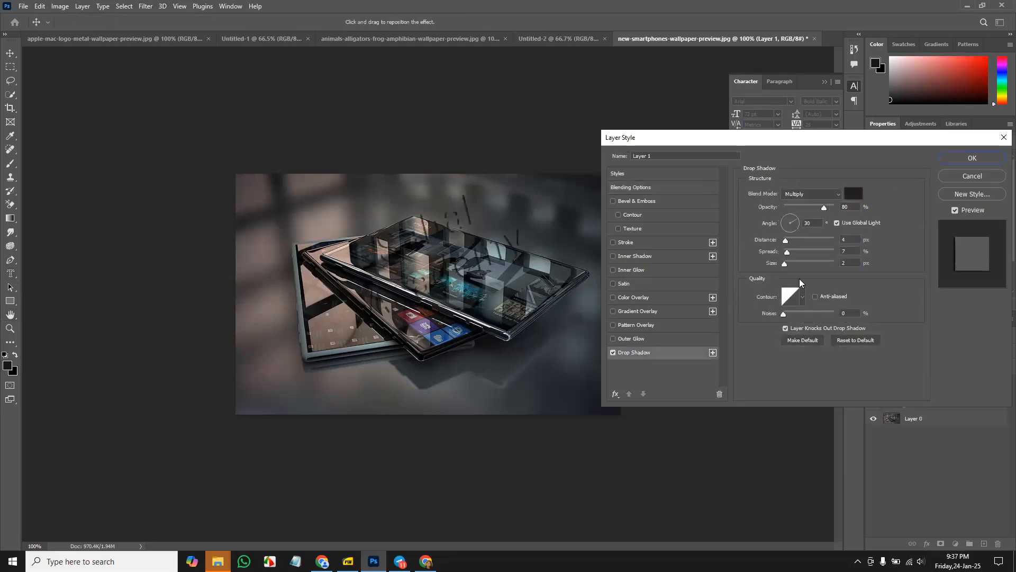
pyautogui.click(853, 193)
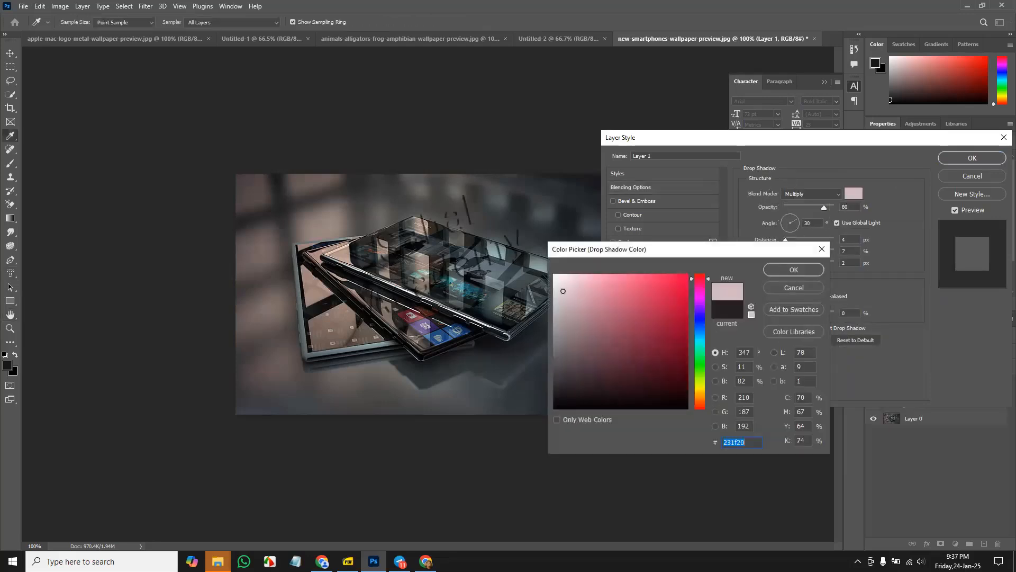
pyautogui.click(555, 274)
pyautogui.write('000000')
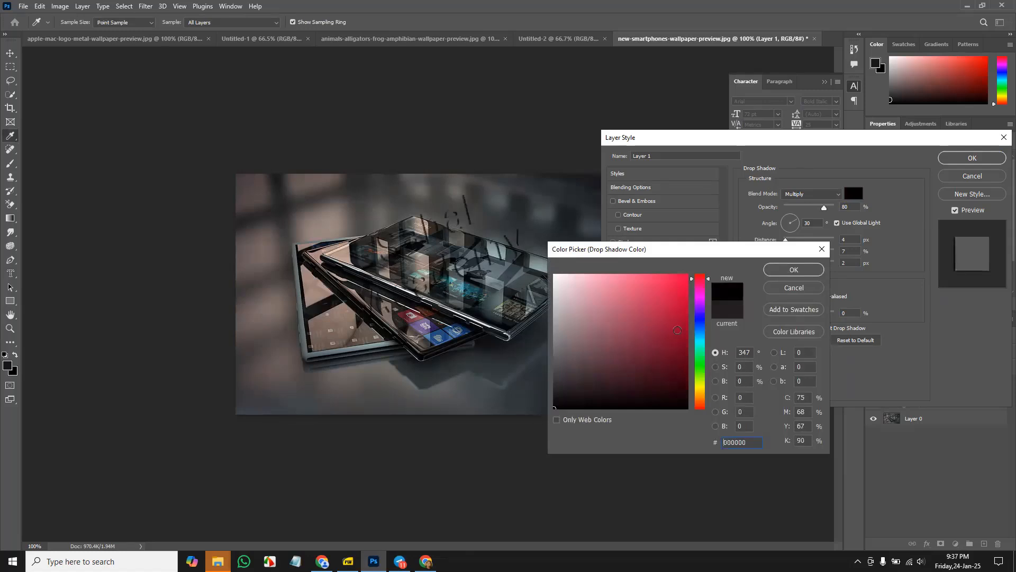
pyautogui.click(805, 268)
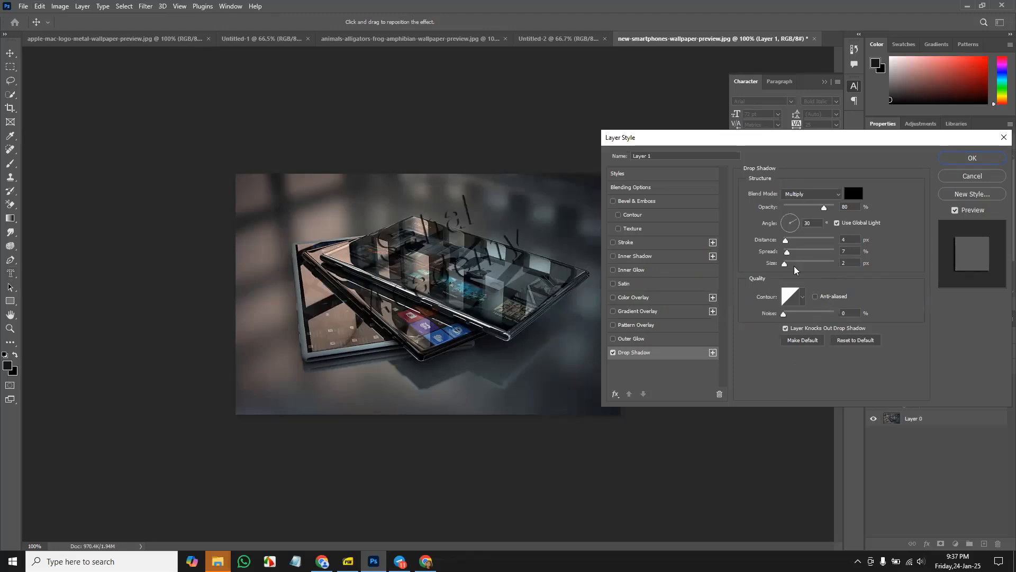
# - Set the drop shadow's distance to 17 px, spread to 21%, size to 29 px and blend mode to Darken, and apply the style
pyautogui.moveTo(787, 242); pyautogui.dragTo(793, 270)
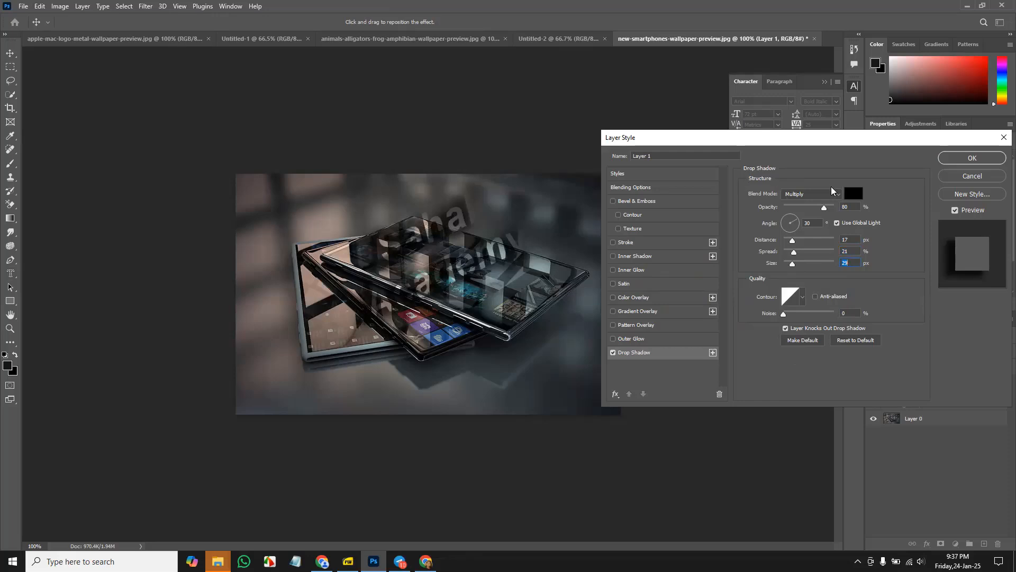
pyautogui.click(835, 194)
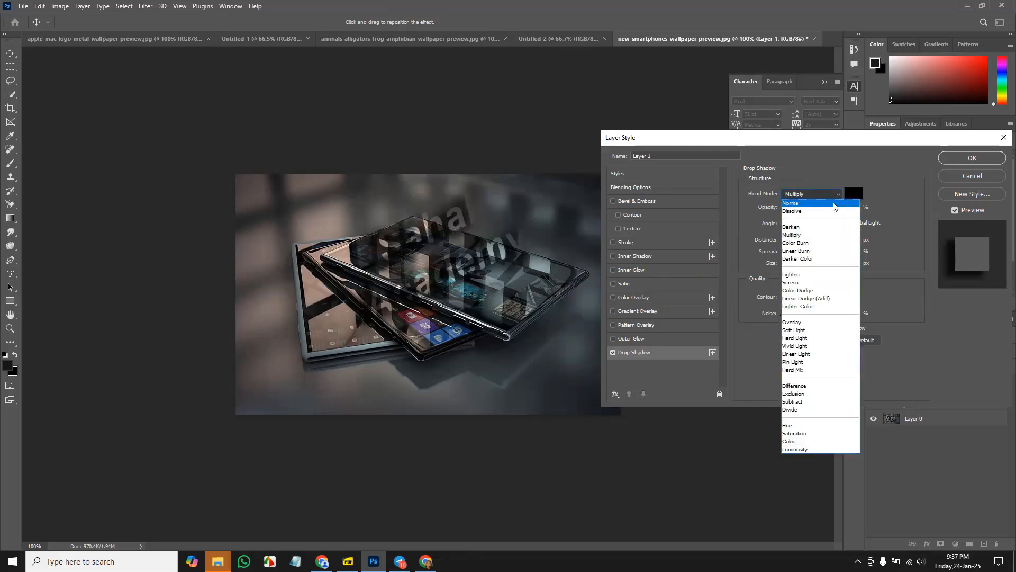
pyautogui.click(833, 202)
pyautogui.click(837, 192)
pyautogui.click(826, 228)
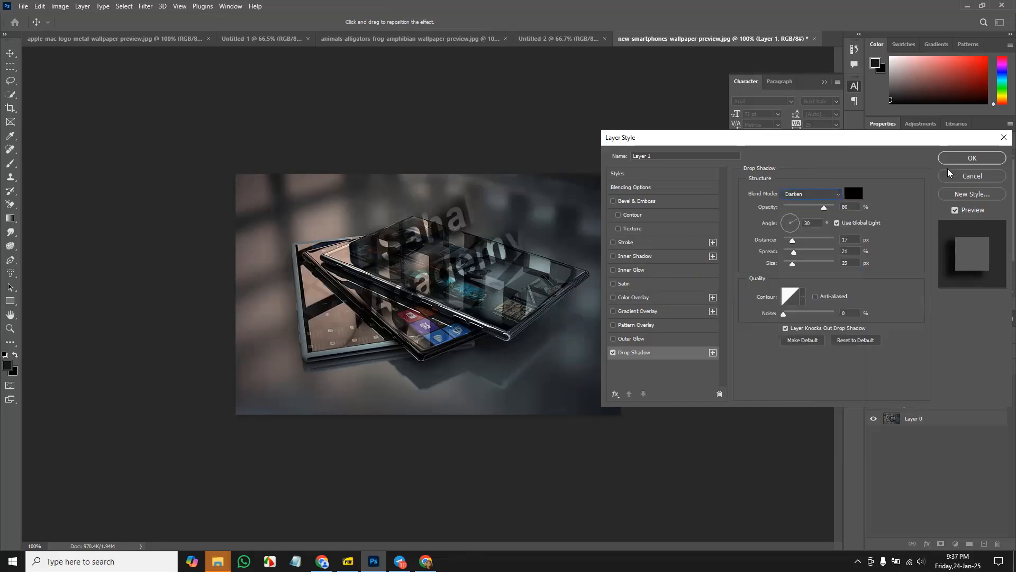
pyautogui.press('Return')
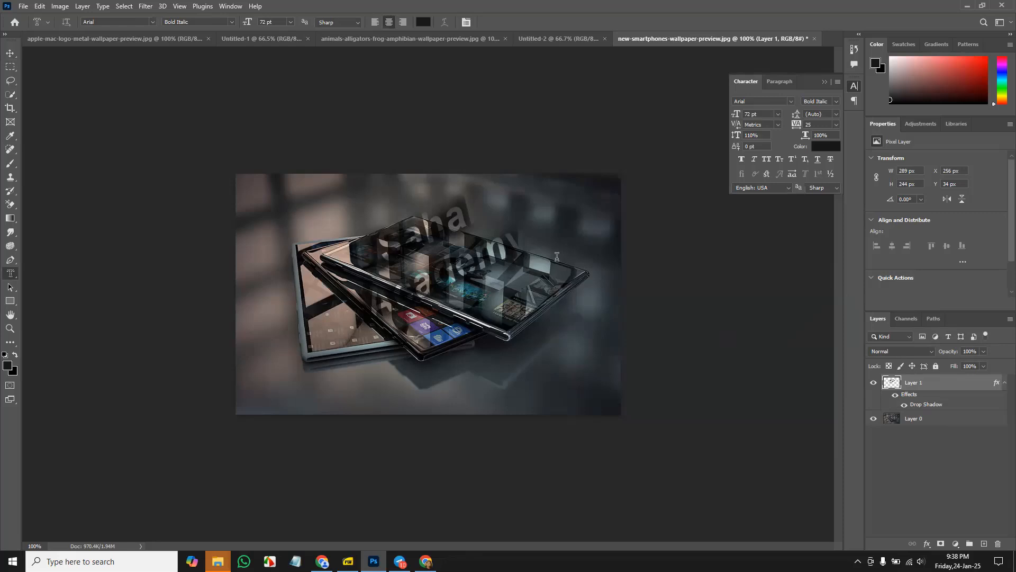
pyautogui.rightClick(10, 273)
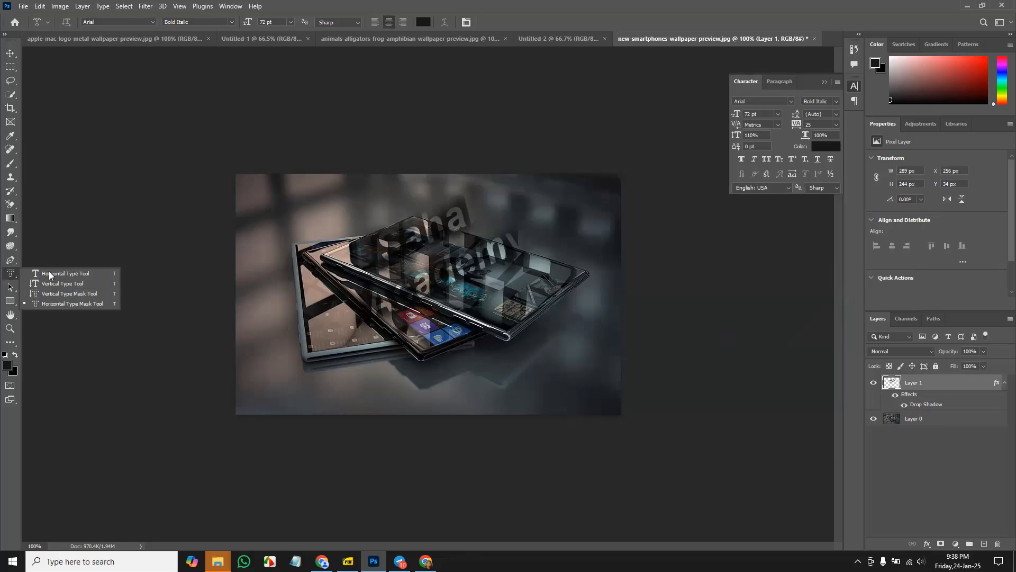
pyautogui.click(11, 273)
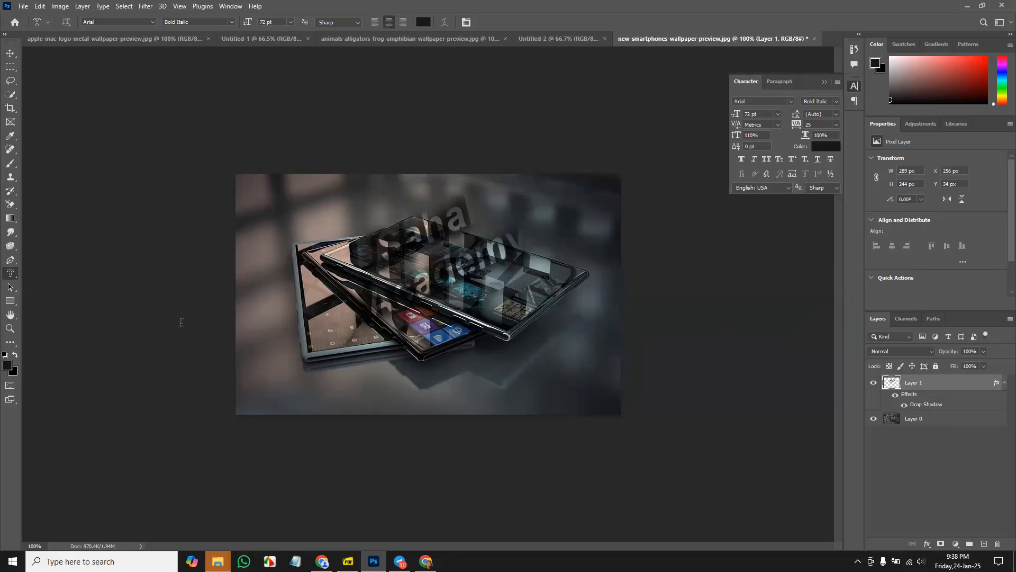
pyautogui.rightClick(10, 275)
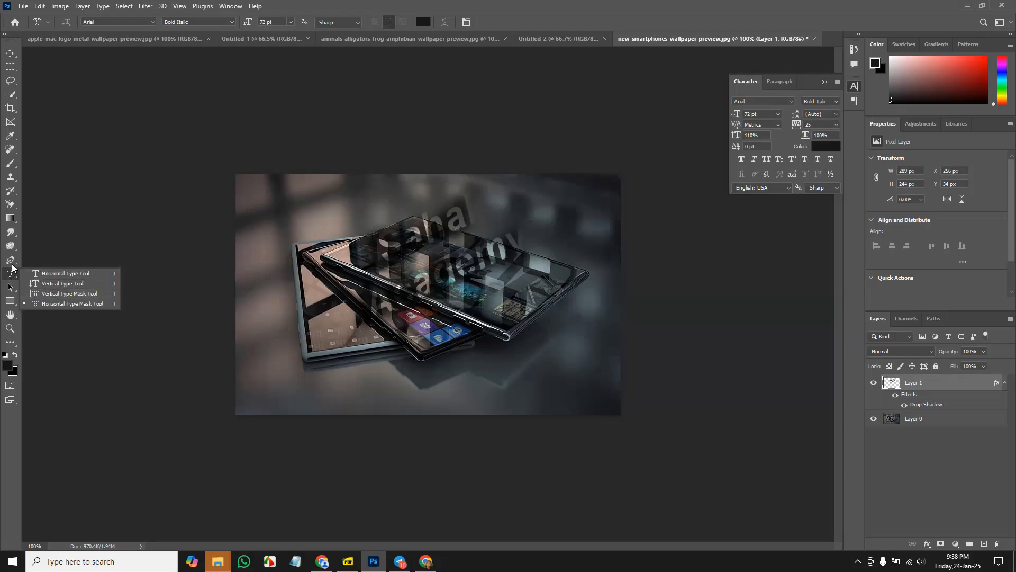
pyautogui.click(11, 275)
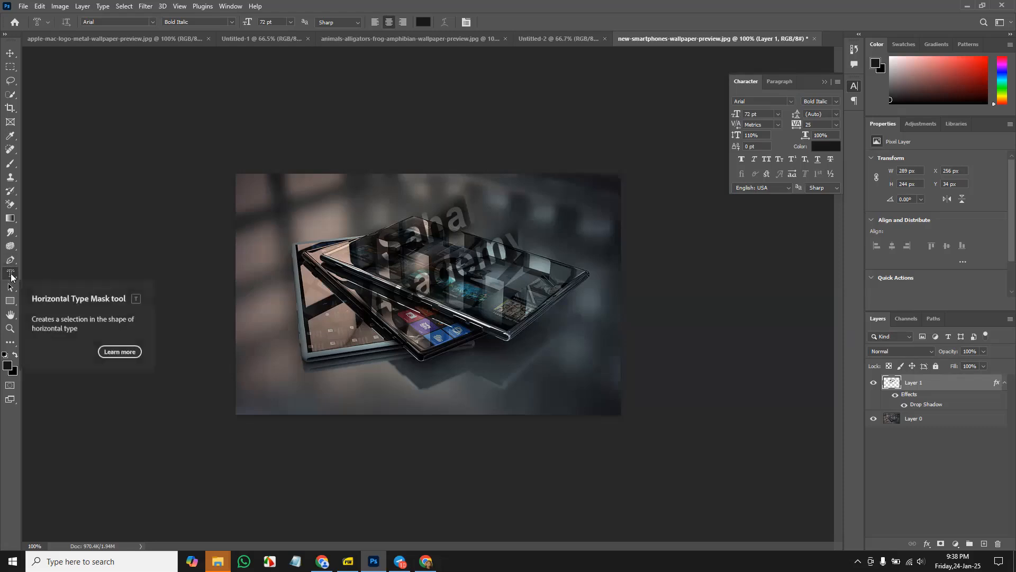
# - Activate the Move tool and switch to the Chrome window
pyautogui.click(10, 53)
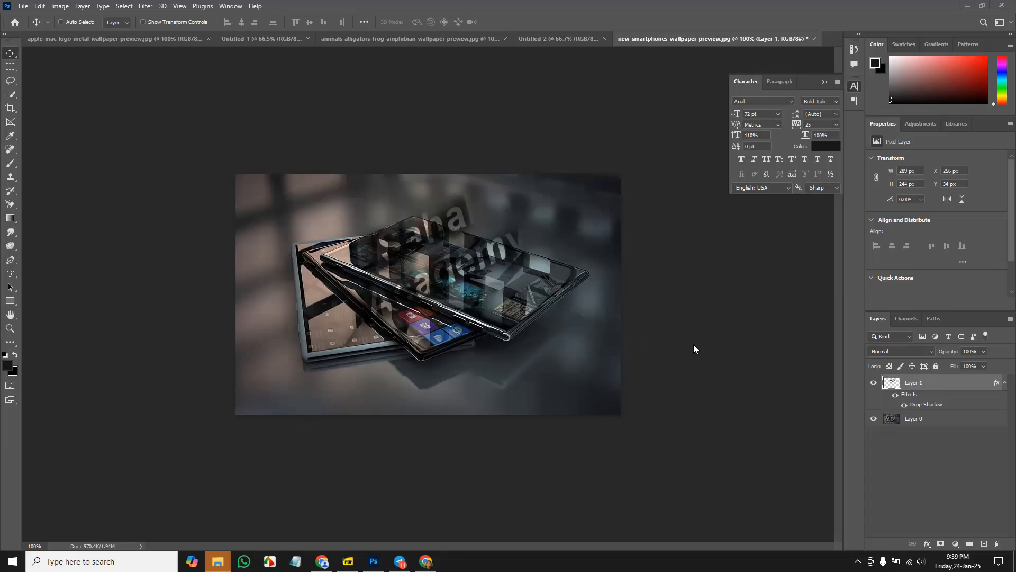
pyautogui.click(426, 561)
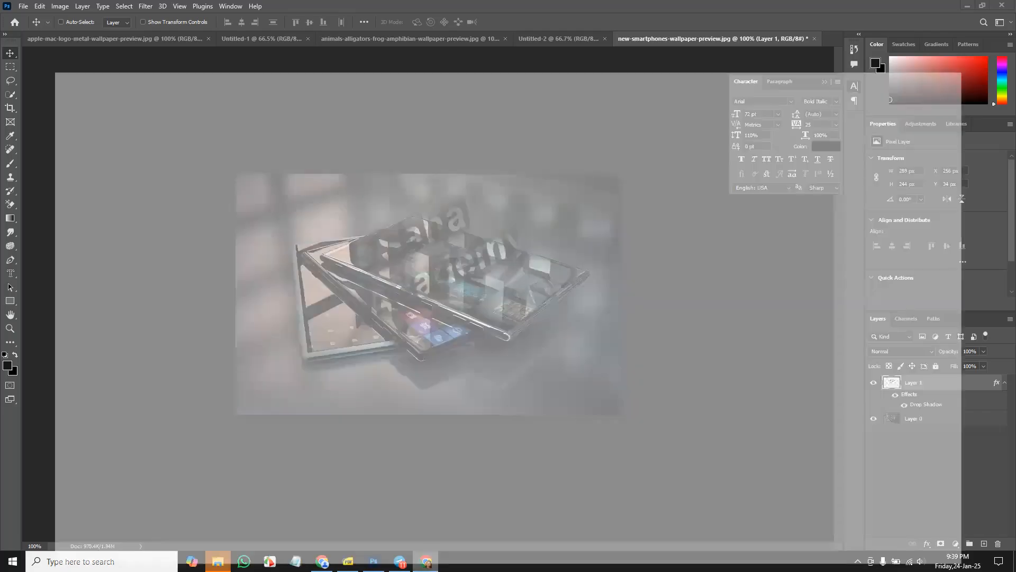
# - Switch to the Presence of Graphics Design spreadsheet in Chrome and enter 1 in cell M30 of the 24/1 column
pyautogui.click(426, 561)
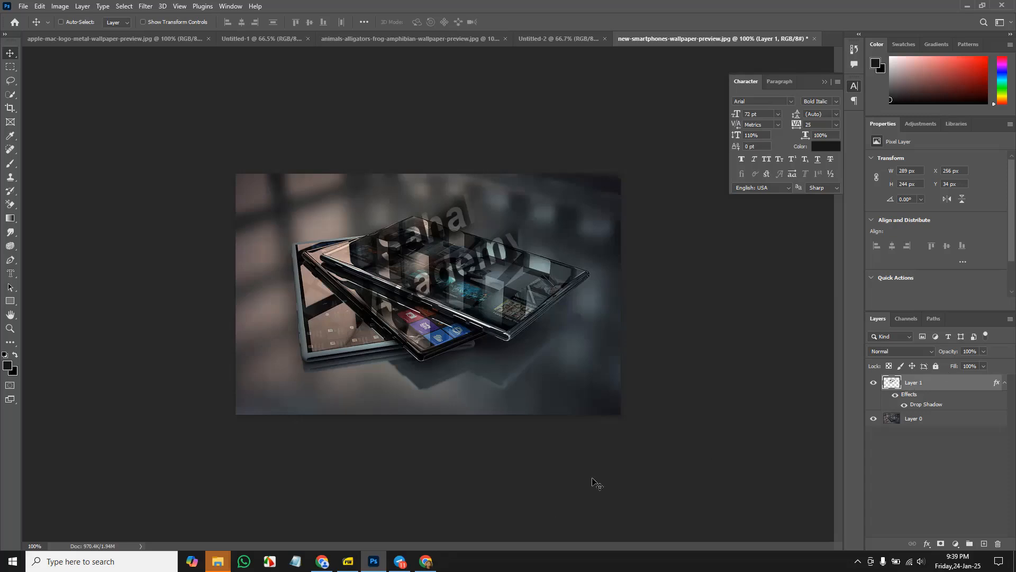
pyautogui.click(426, 561)
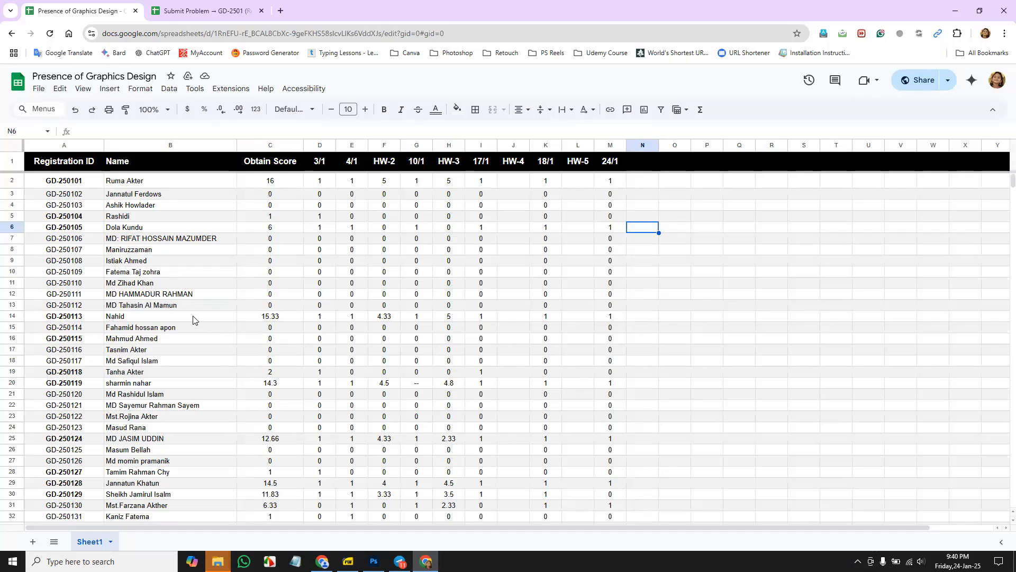
pyautogui.scroll(-1, 161, 381)
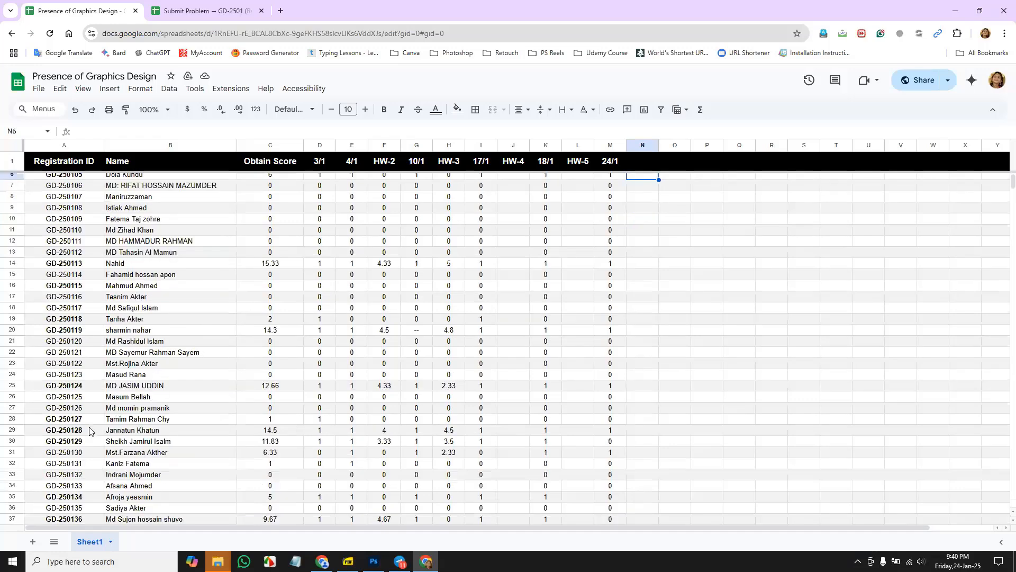
pyautogui.click(619, 440)
pyautogui.write('1')
pyautogui.press('Return')
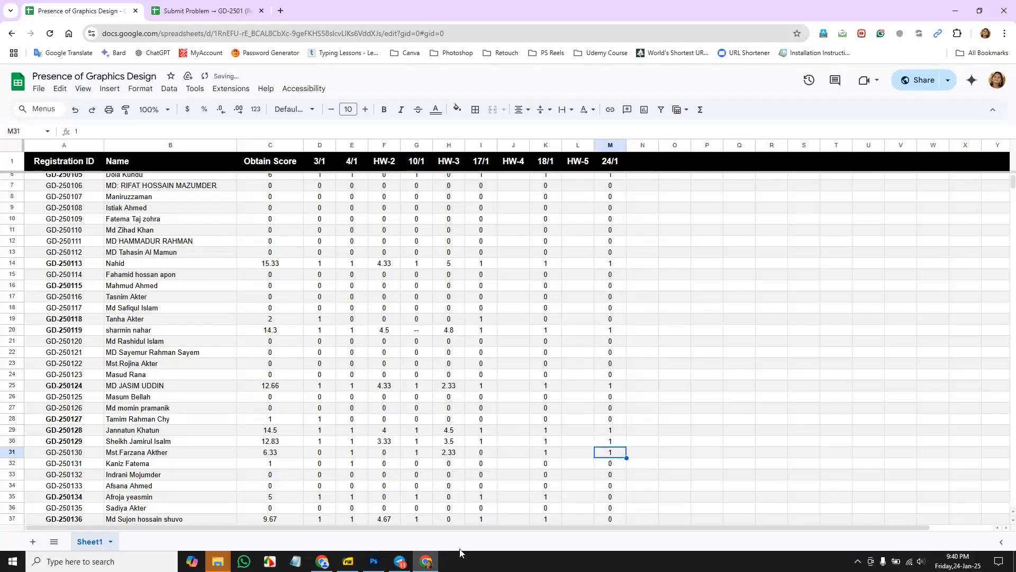
pyautogui.click(374, 561)
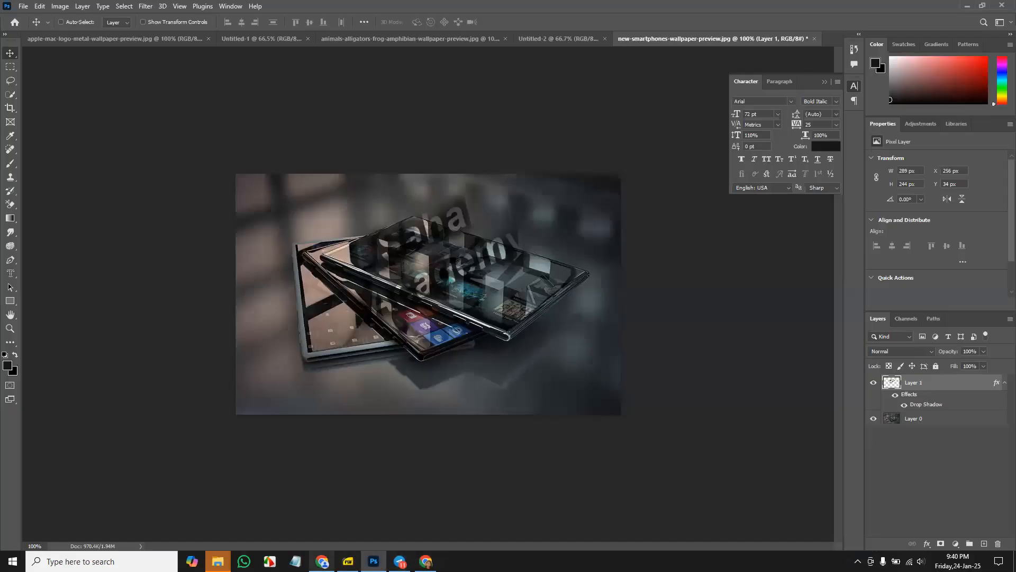
pyautogui.moveTo(426, 561)
pyautogui.click(426, 508)
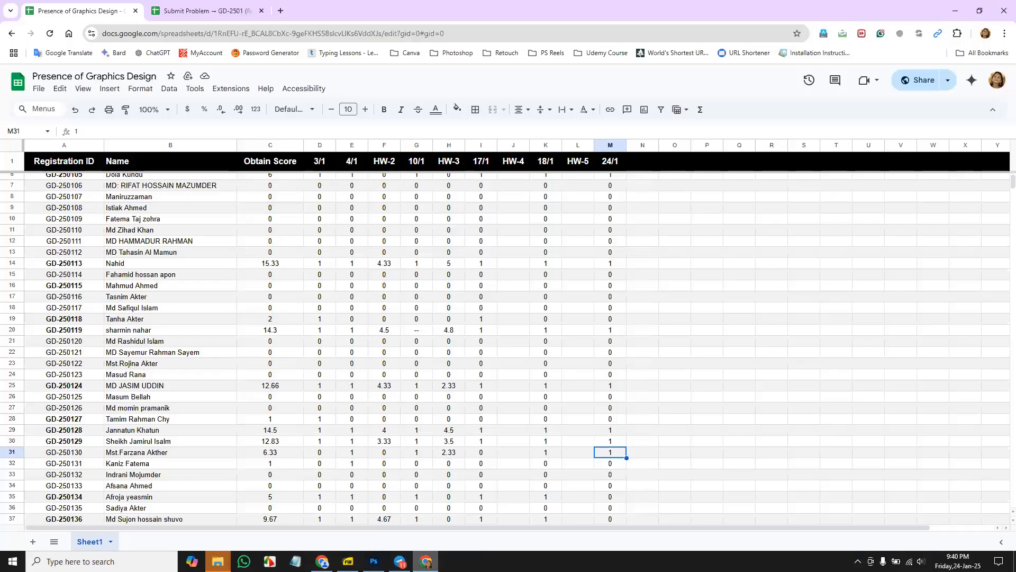
pyautogui.click(426, 561)
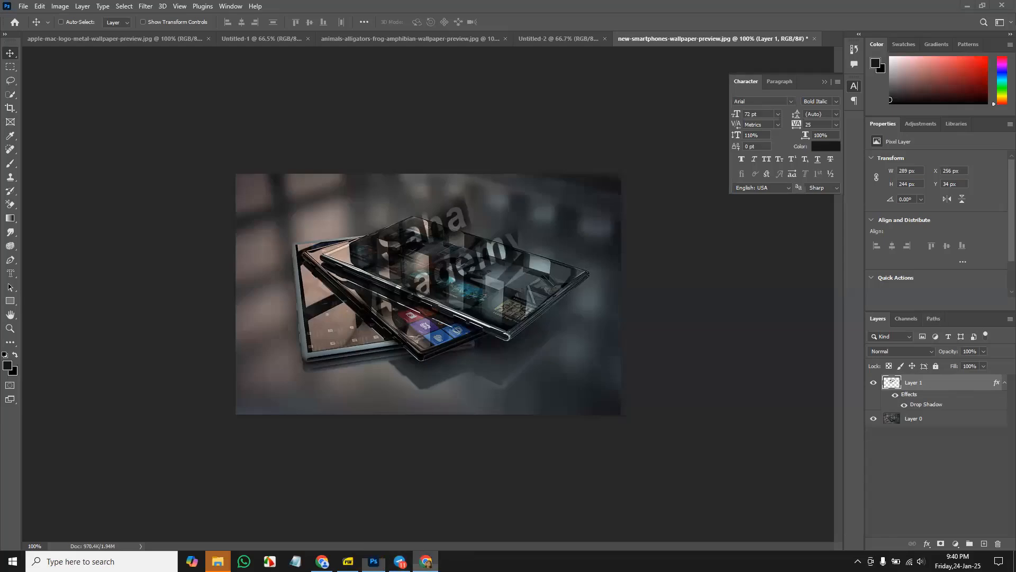
# - Return to the attendance spreadsheet in Chrome, set cell M38 in the 24/1 column to 1, and select cell M30
pyautogui.click(426, 561)
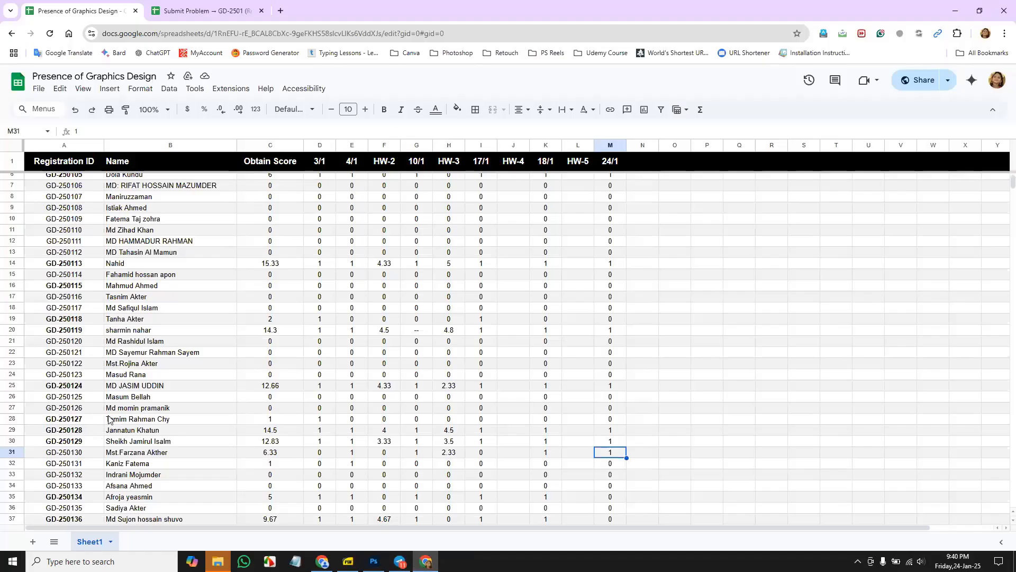
pyautogui.scroll(-1, 98, 421)
pyautogui.scroll(-1, 93, 429)
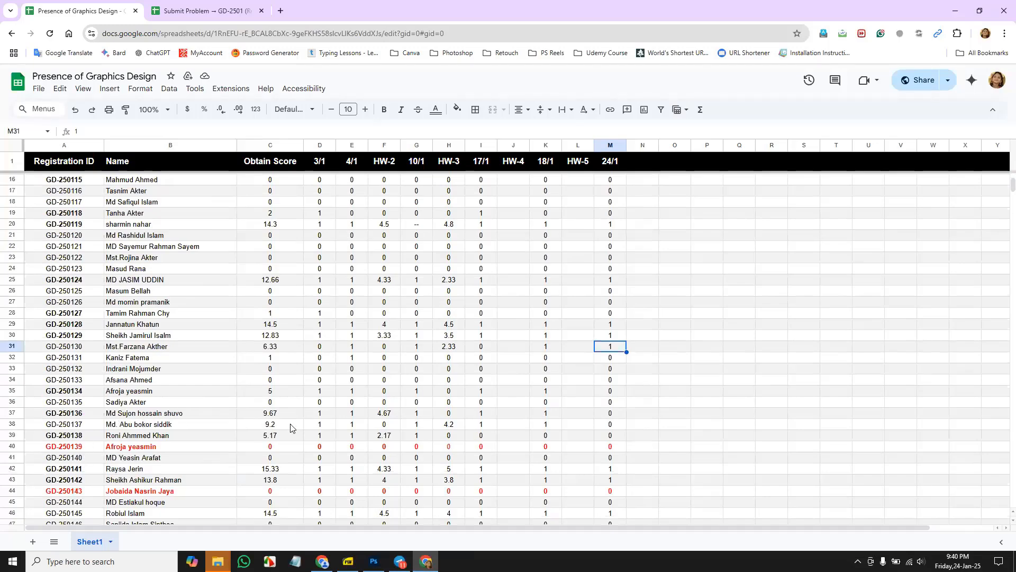
pyautogui.click(610, 423)
pyautogui.press('BackSpace')
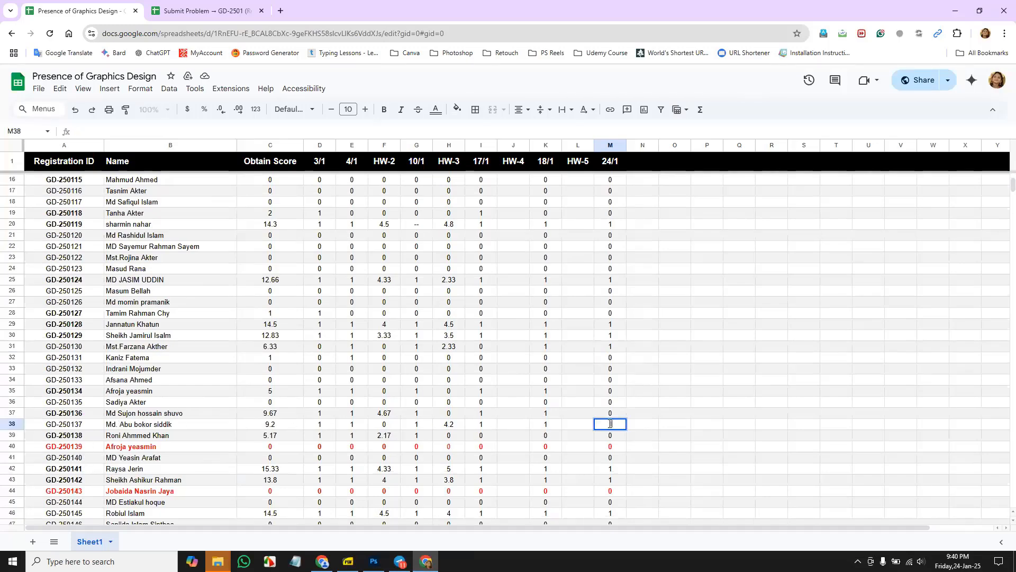
pyautogui.write('1')
pyautogui.press('Return')
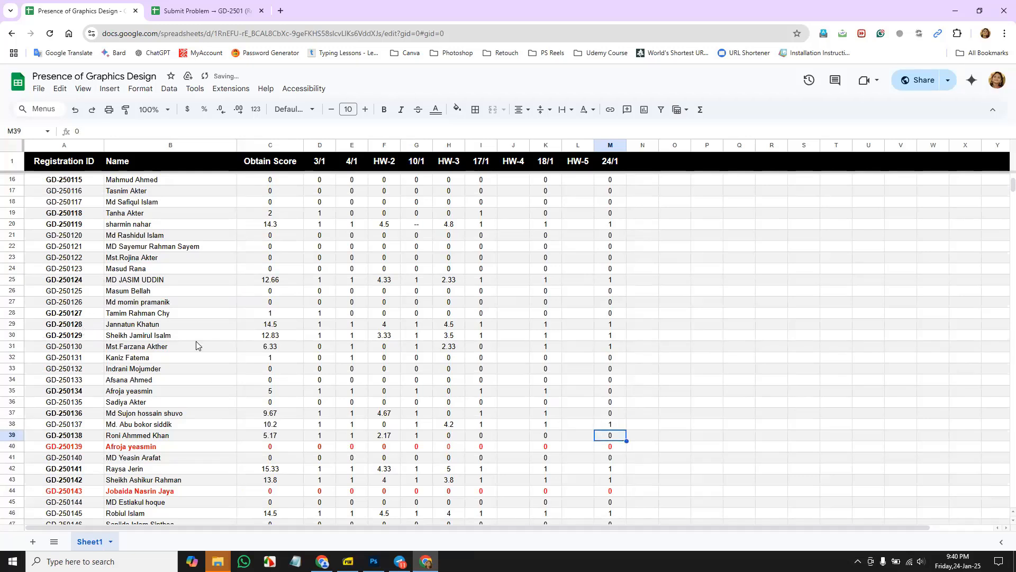
pyautogui.click(591, 335)
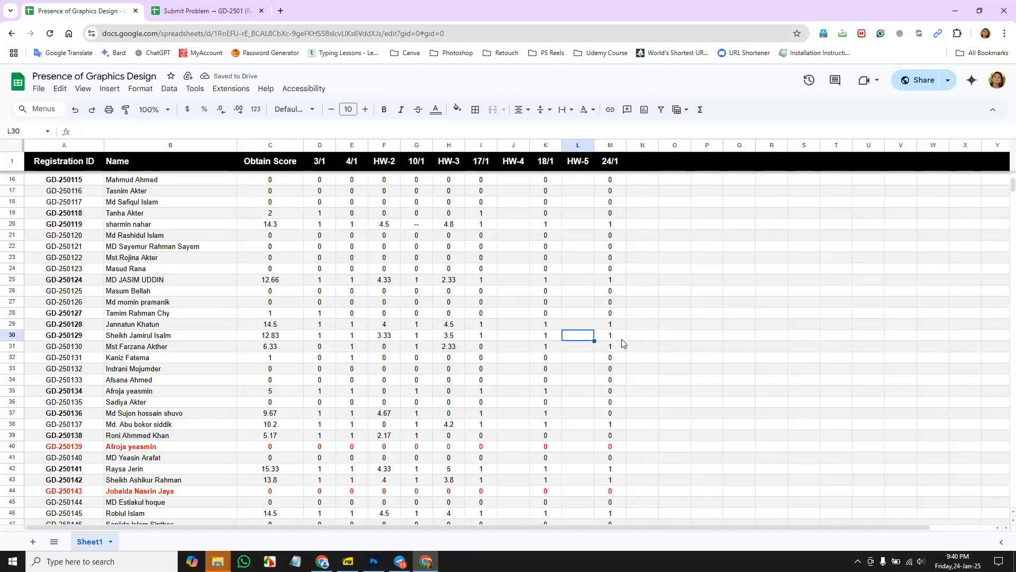
pyautogui.click(622, 339)
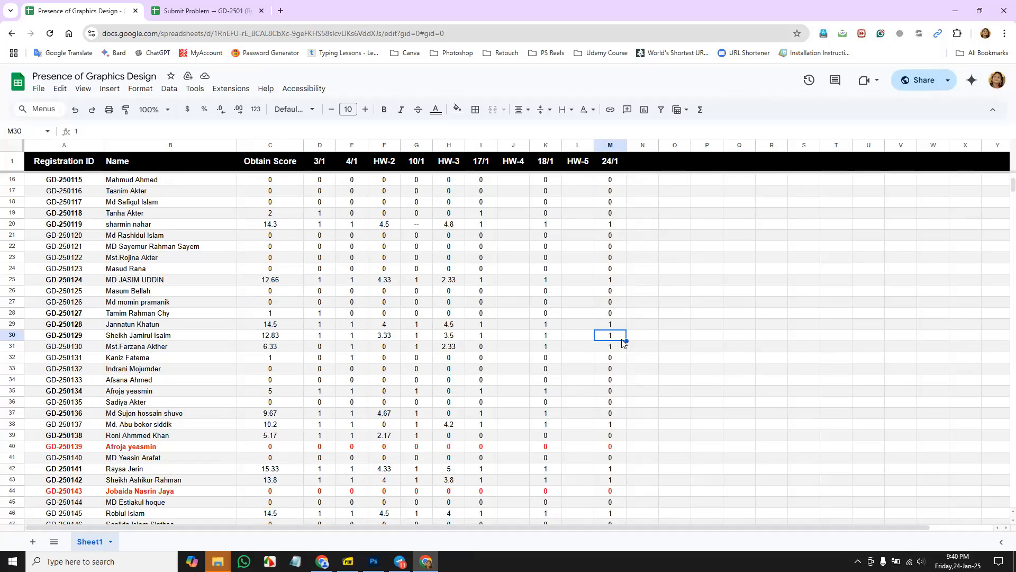